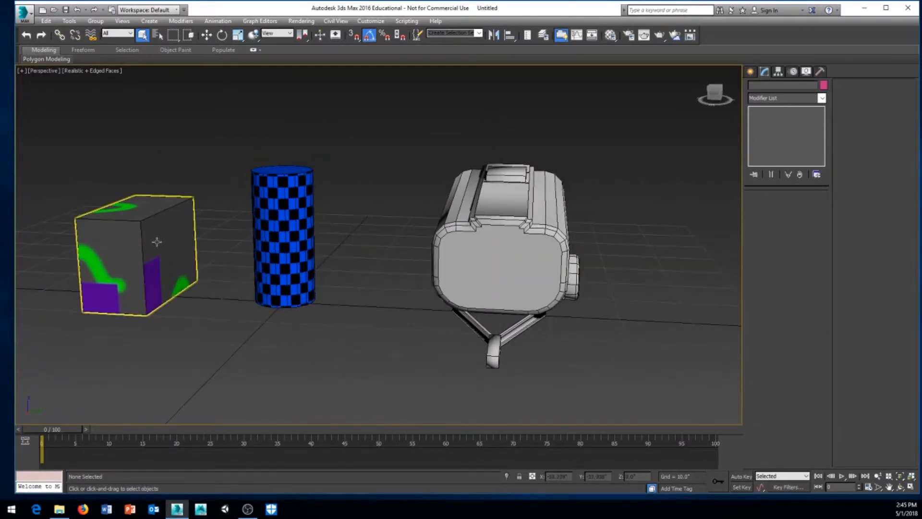
Select the water tank trailer and add an Unwrap UVW modifier to it
{"action": "middle_click_drag", "start_coordinate": [373, 251], "coordinate": [269, 268]}
{"action": "left_click", "coordinate": [485, 271]}
{"action": "middle_click_drag", "start_coordinate": [495, 270], "coordinate": [452, 240], "text": "alt"}
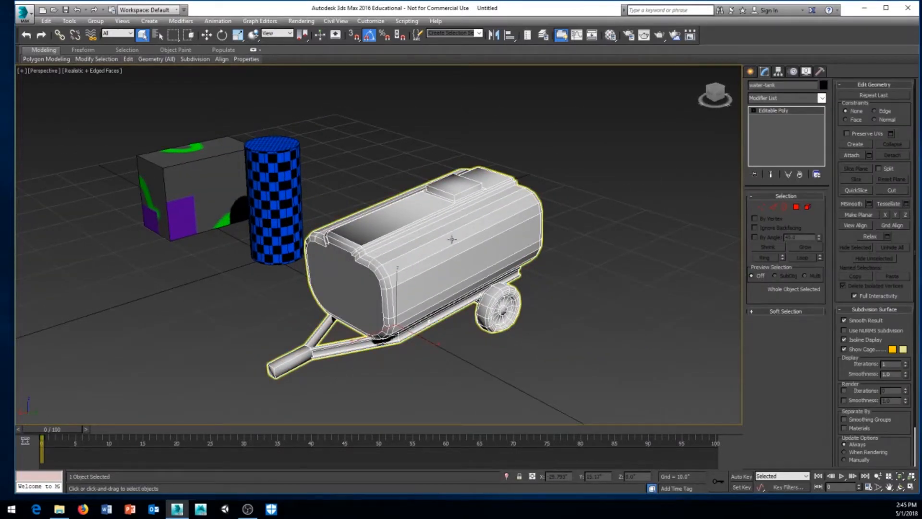
{"action": "middle_click_drag", "start_coordinate": [506, 327], "coordinate": [389, 338], "text": "alt"}
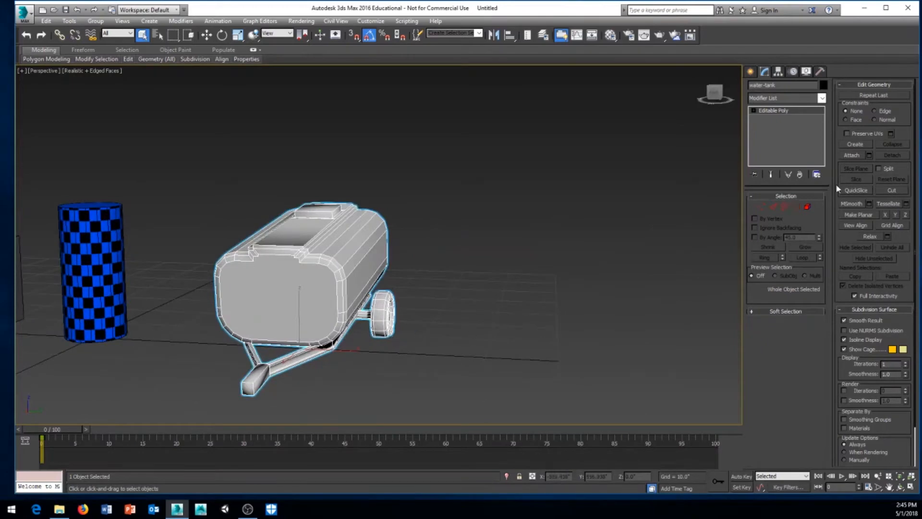
{"action": "left_click", "coordinate": [822, 99]}
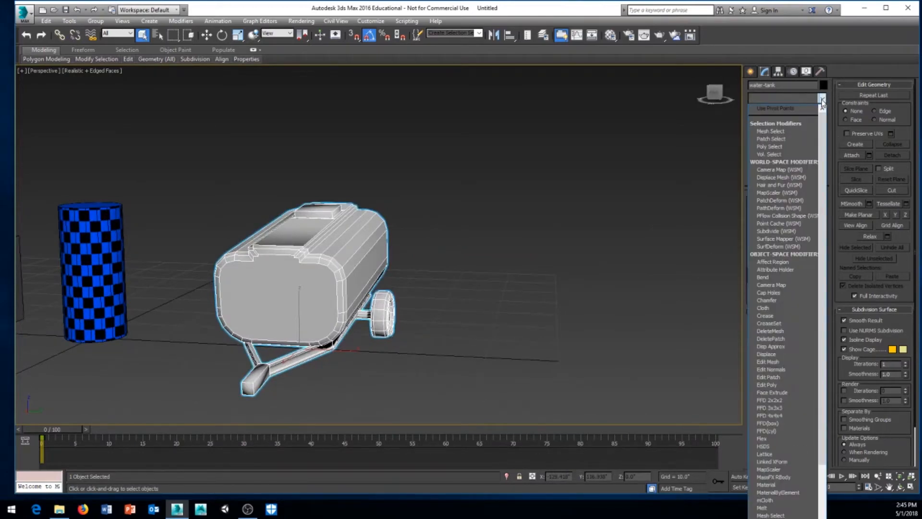
{"action": "key", "text": "u"}
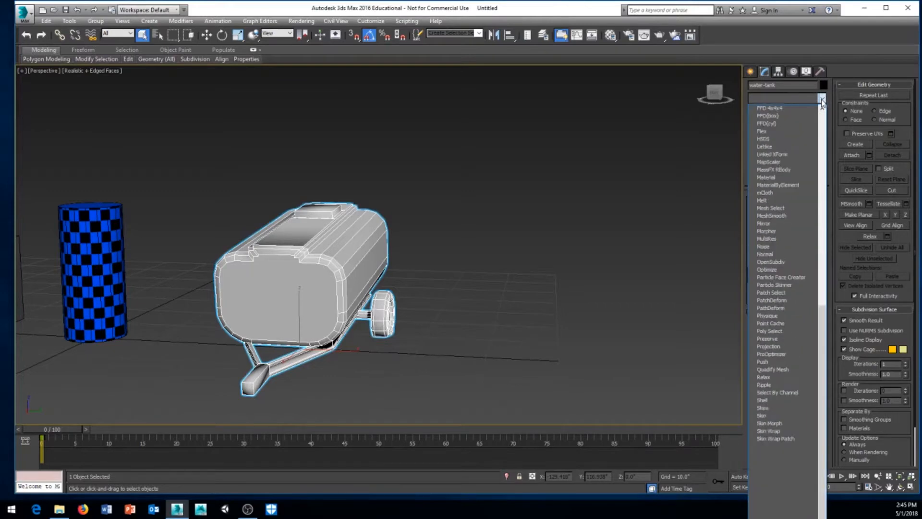
{"action": "key", "text": "w"}
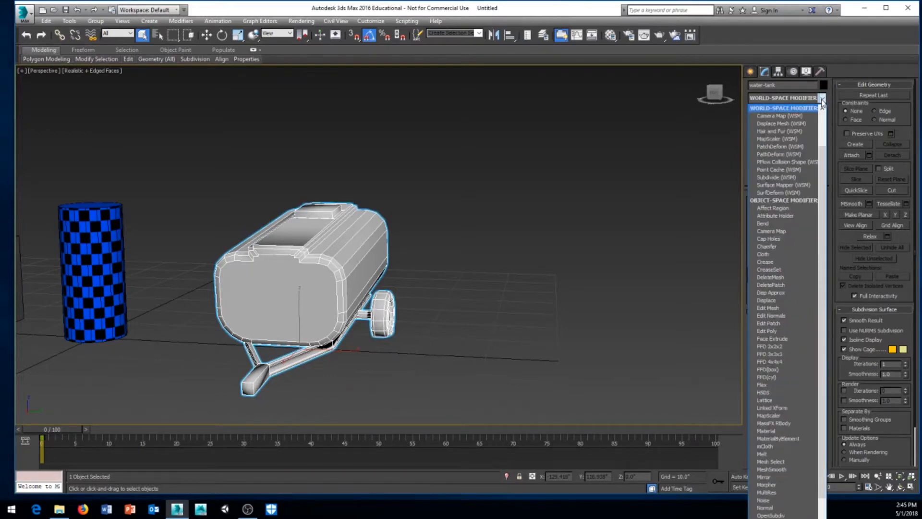
{"action": "key", "text": "u"}
{"action": "key", "text": "Return"}
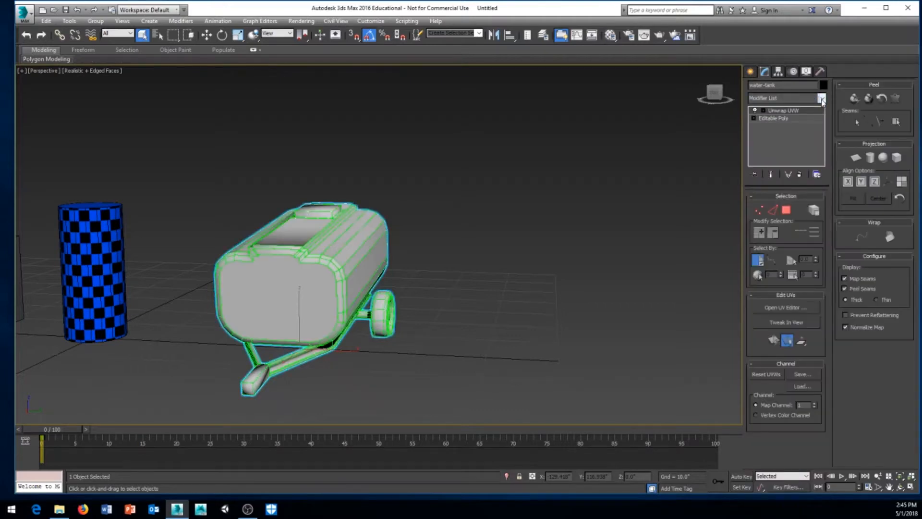
Open the UV editor for the water tank trailer and examine its existing UV layout
{"action": "middle_click_drag", "start_coordinate": [392, 250], "coordinate": [465, 262], "text": "alt"}
{"action": "scroll", "coordinate": [431, 253], "scroll_direction": "up", "scroll_amount": 3}
{"action": "middle_click_drag", "start_coordinate": [377, 264], "coordinate": [434, 267], "text": "alt"}
{"action": "scroll", "coordinate": [410, 260], "scroll_direction": "down", "scroll_amount": 3}
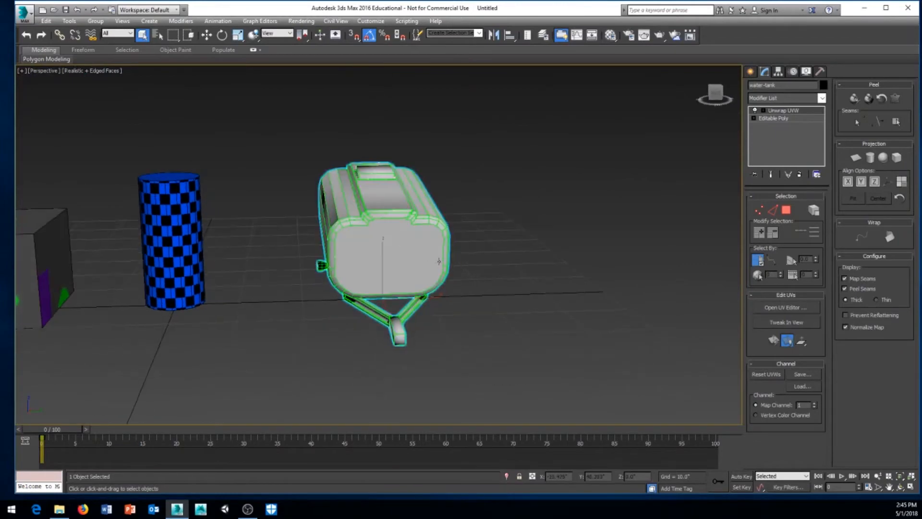
{"action": "left_click", "coordinate": [783, 309]}
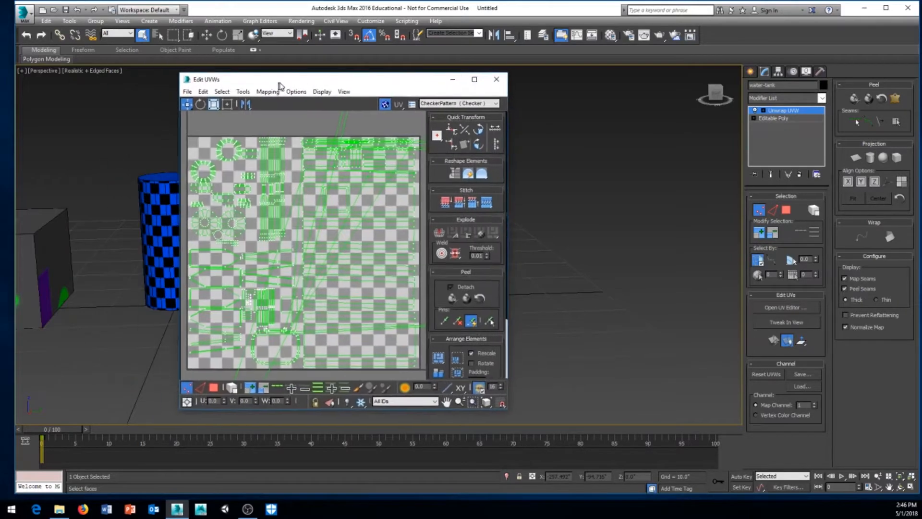
{"action": "scroll", "coordinate": [290, 324], "scroll_direction": "down", "scroll_amount": 5}
{"action": "scroll", "coordinate": [293, 326], "scroll_direction": "down", "scroll_amount": 3}
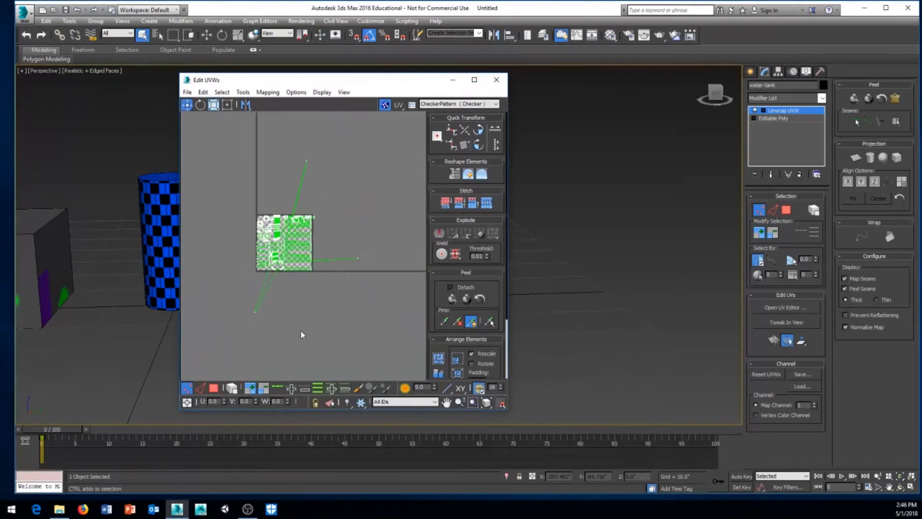
{"action": "scroll", "coordinate": [302, 293], "scroll_direction": "up", "scroll_amount": 5}
{"action": "middle_click_drag", "start_coordinate": [289, 216], "coordinate": [315, 267]}
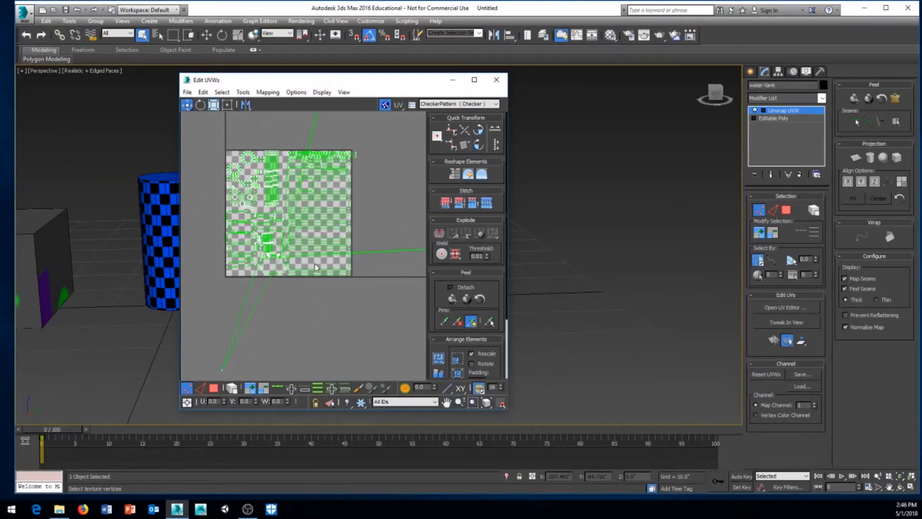
{"action": "scroll", "coordinate": [280, 178], "scroll_direction": "down", "scroll_amount": 6}
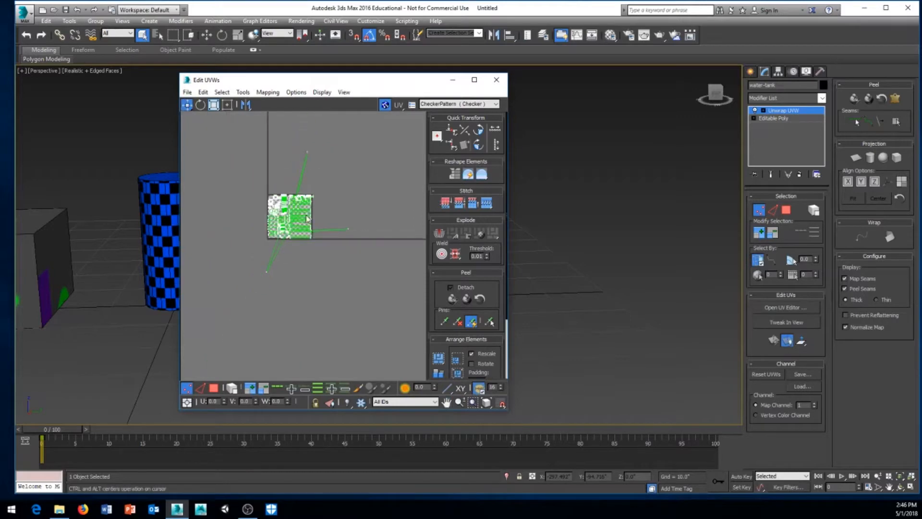
{"action": "middle_click_drag", "start_coordinate": [357, 136], "coordinate": [361, 148]}
Select all UV polygons of the trailer and reset its UVWs
{"action": "left_click_drag", "start_coordinate": [358, 144], "coordinate": [247, 357]}
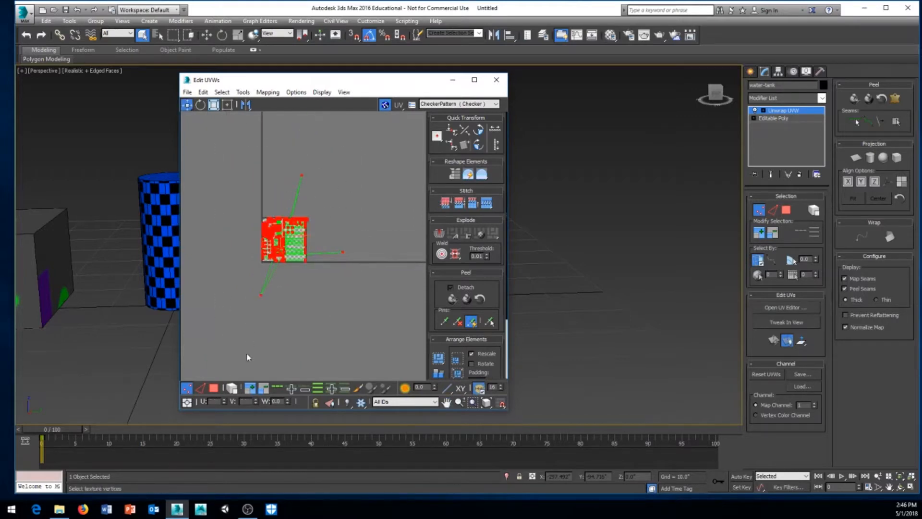
{"action": "left_click", "coordinate": [214, 388]}
{"action": "left_click_drag", "start_coordinate": [373, 138], "coordinate": [226, 343]}
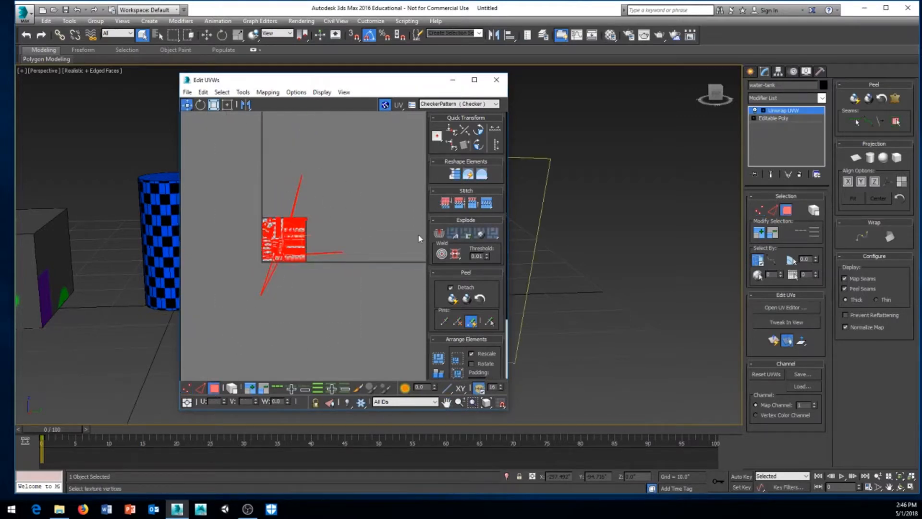
{"action": "left_click", "coordinate": [771, 374]}
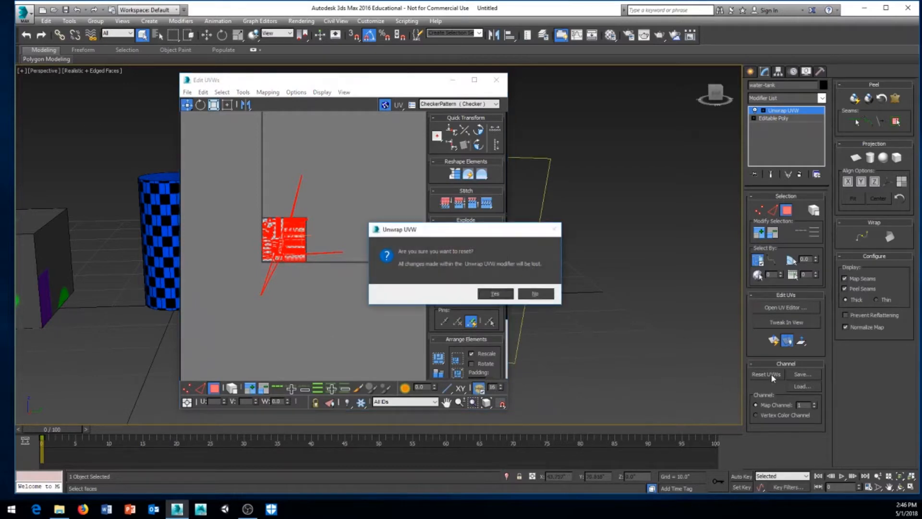
{"action": "left_click", "coordinate": [481, 292]}
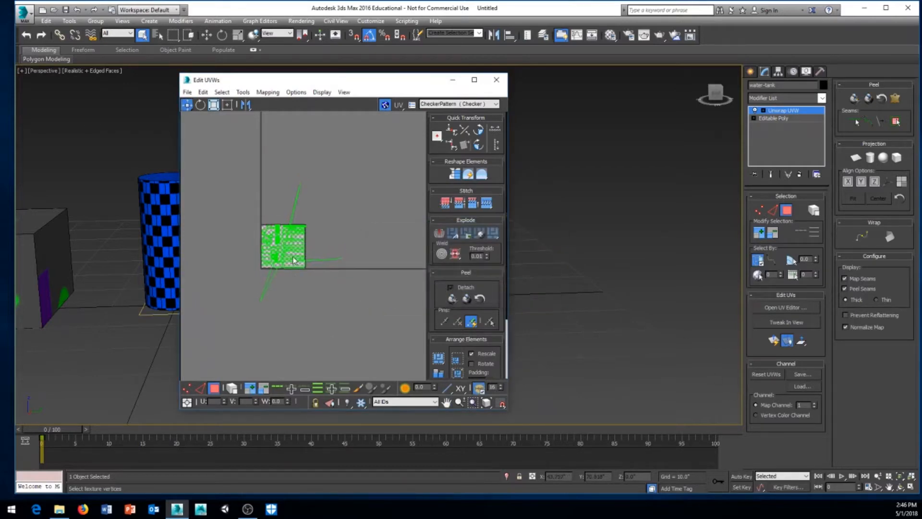
Apply Flatten Mapping to all UV polygons with the polygon angle at 45.0 and spacing at 0.02
{"action": "left_click_drag", "start_coordinate": [214, 376], "coordinate": [213, 376]}
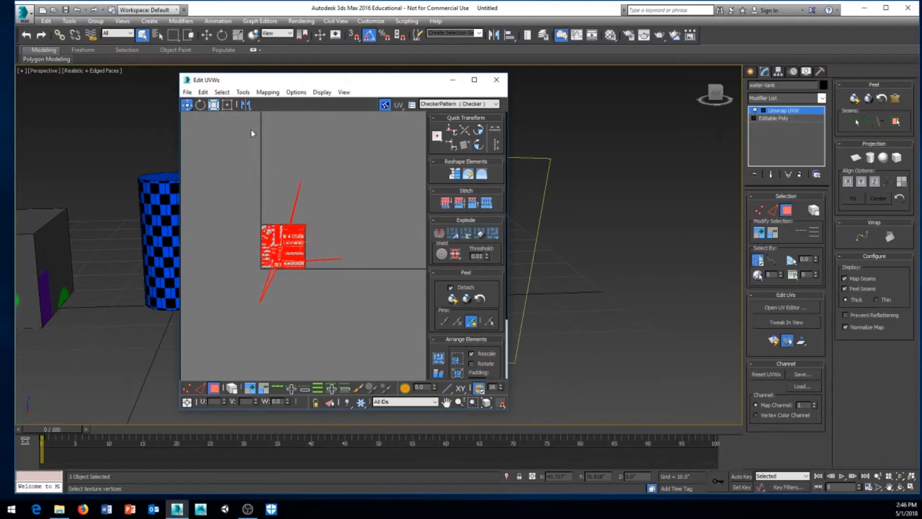
{"action": "left_click", "coordinate": [267, 92]}
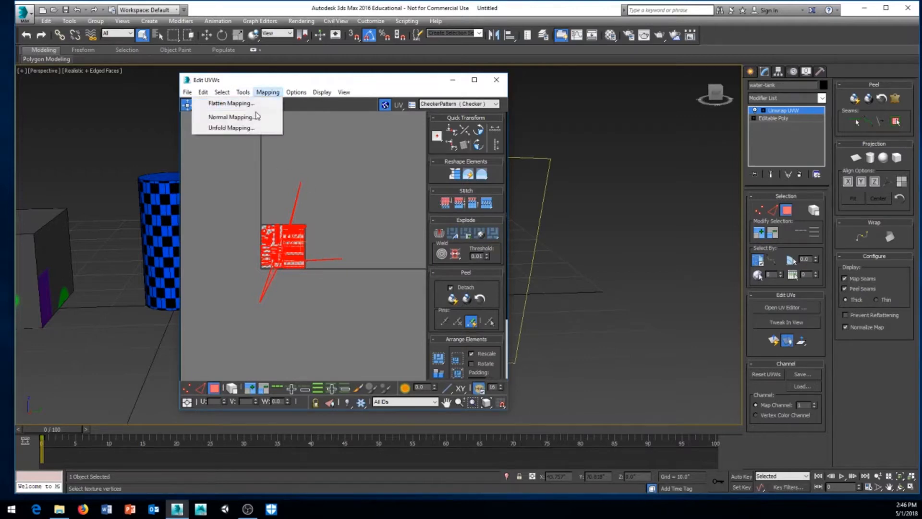
{"action": "left_click", "coordinate": [231, 103]}
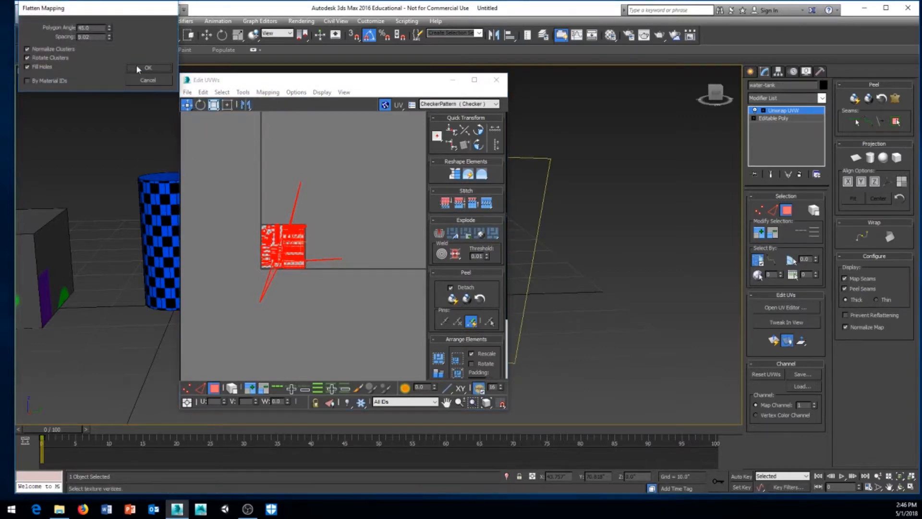
{"action": "left_click", "coordinate": [138, 69]}
Move all flattened UV clusters below and outside the checker tile, and place the UV editor window beside the trailer
{"action": "scroll", "coordinate": [228, 309], "scroll_direction": "up", "scroll_amount": 3}
{"action": "middle_click_drag", "start_coordinate": [233, 311], "coordinate": [307, 268]}
{"action": "scroll", "coordinate": [307, 265], "scroll_direction": "down", "scroll_amount": 1}
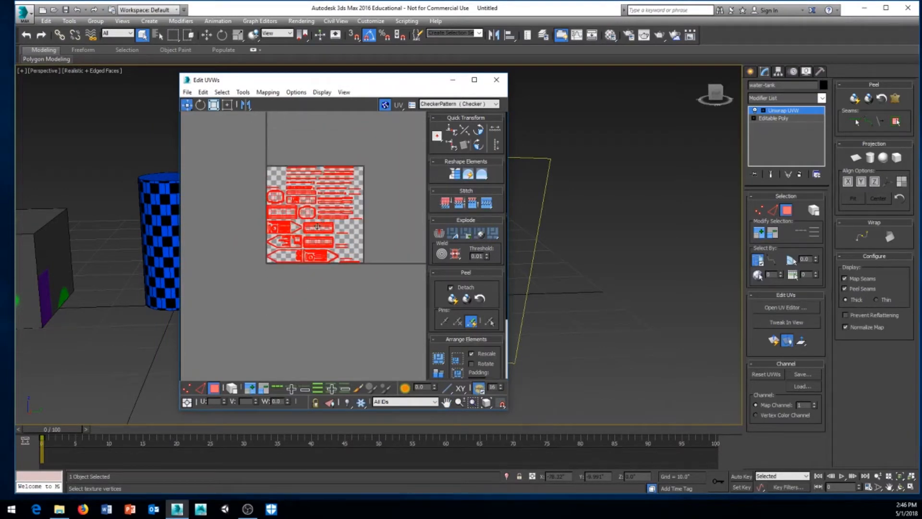
{"action": "left_click_drag", "start_coordinate": [317, 226], "coordinate": [252, 331]}
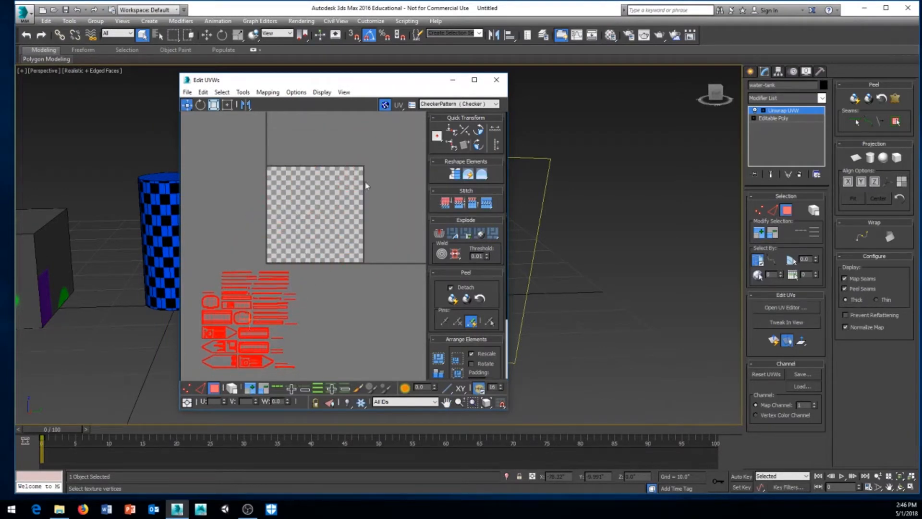
{"action": "left_click_drag", "start_coordinate": [323, 80], "coordinate": [692, 77]}
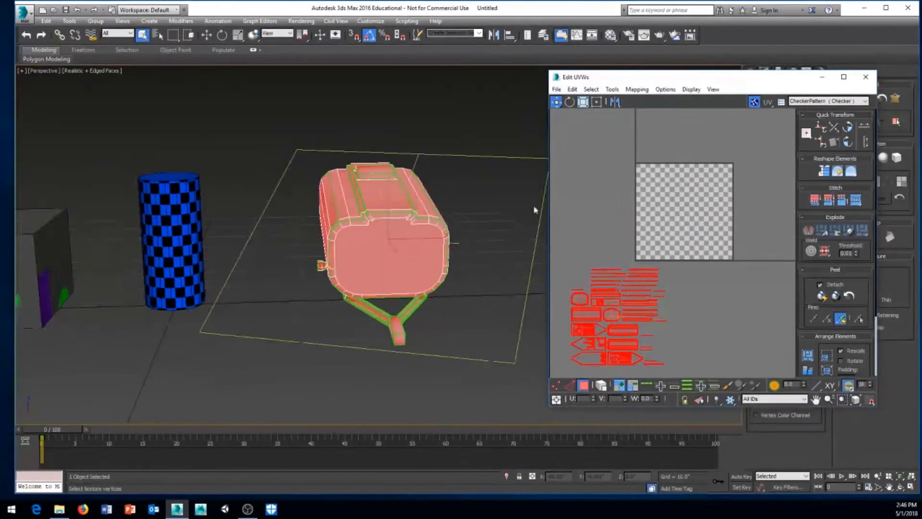
Clear the face selection and inspect the trailer's tank body, frame, axle and wheel, including the underside
{"action": "middle_click_drag", "start_coordinate": [534, 210], "coordinate": [321, 270], "text": "alt"}
{"action": "left_click", "coordinate": [472, 119]}
{"action": "middle_click_drag", "start_coordinate": [399, 193], "coordinate": [396, 216]}
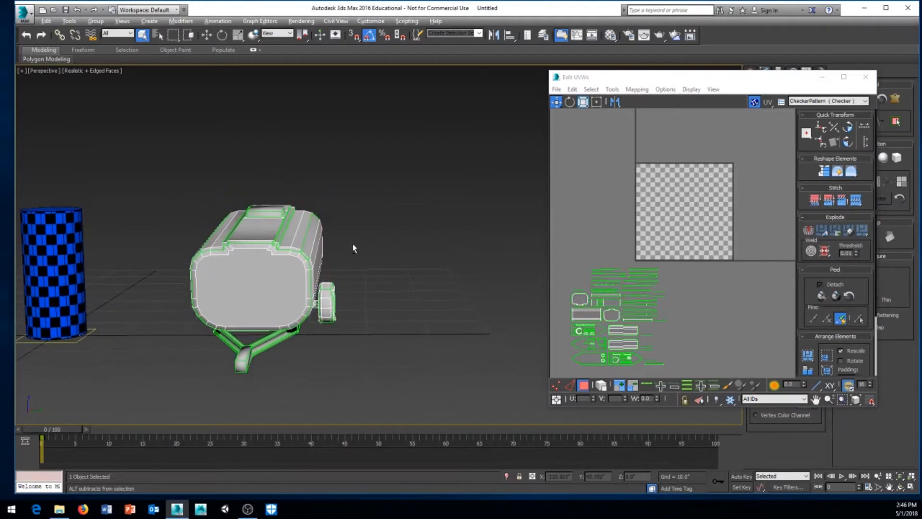
{"action": "mouse_move", "coordinate": [353, 249]}
{"action": "middle_mouse_down", "text": "alt"}
{"action": "mouse_move", "coordinate": [315, 221]}
{"action": "mouse_move", "coordinate": [362, 235]}
{"action": "mouse_move", "coordinate": [344, 247]}
{"action": "middle_mouse_up", "text": "alt"}
{"action": "middle_click_drag", "start_coordinate": [264, 252], "coordinate": [390, 248], "text": "alt"}
{"action": "scroll", "coordinate": [255, 301], "scroll_direction": "up", "scroll_amount": 6}
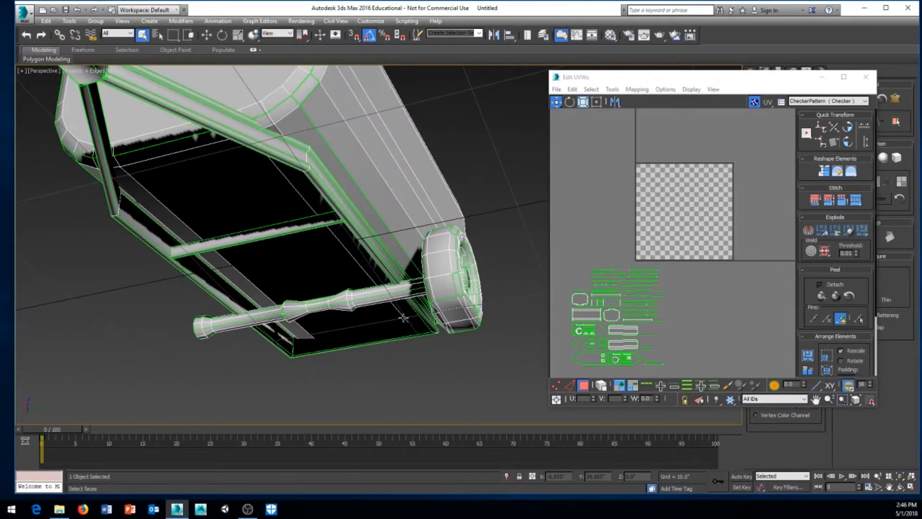
{"action": "middle_click_drag", "start_coordinate": [404, 318], "coordinate": [368, 321], "text": "alt"}
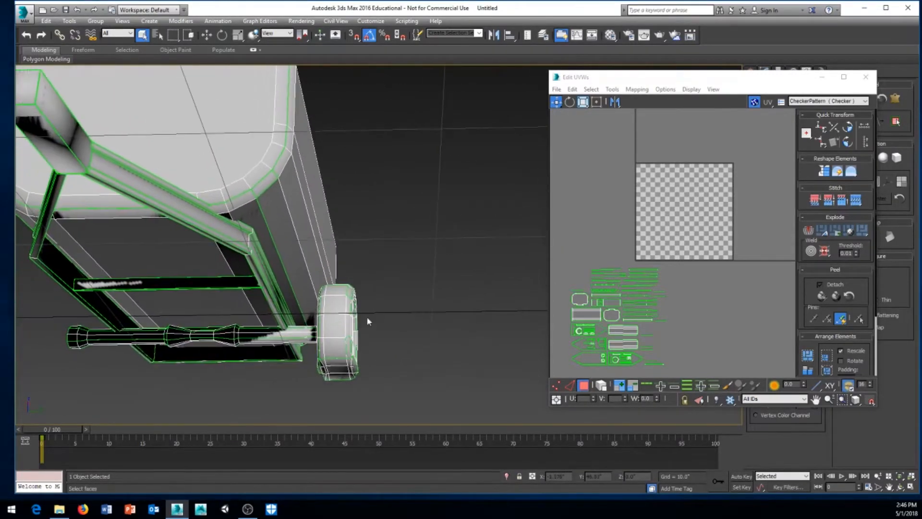
{"action": "mouse_move", "coordinate": [374, 261]}
{"action": "middle_mouse_down", "text": "alt"}
{"action": "mouse_move", "coordinate": [377, 275]}
{"action": "mouse_move", "coordinate": [375, 256]}
{"action": "middle_mouse_up", "text": "alt"}
{"action": "scroll", "coordinate": [362, 261], "scroll_direction": "down", "scroll_amount": 4}
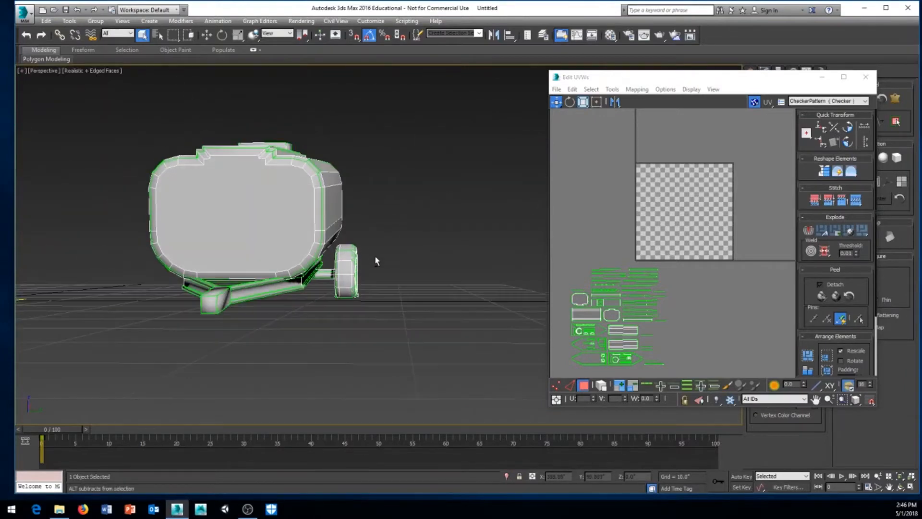
Select the upper faces of the tank body and grow the selection down its sides
{"action": "left_click_drag", "start_coordinate": [405, 137], "coordinate": [79, 231]}
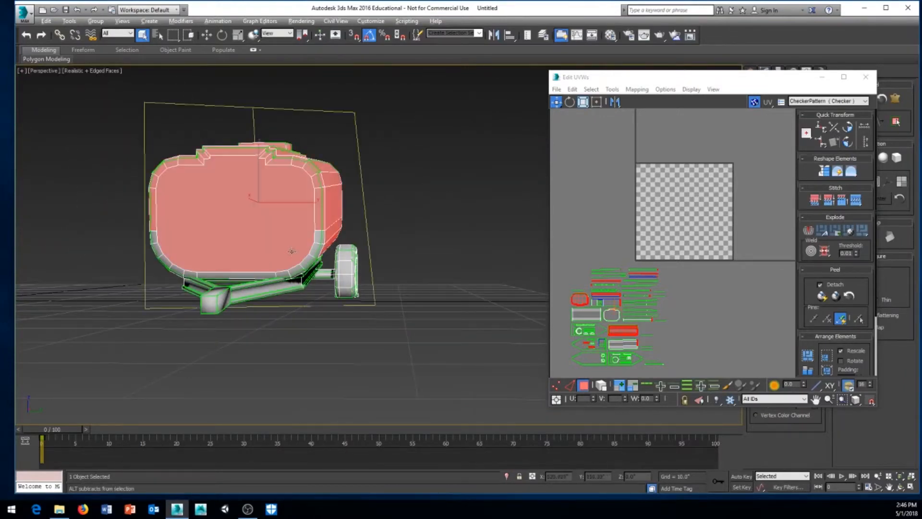
{"action": "middle_click_drag", "start_coordinate": [291, 252], "coordinate": [236, 281], "text": "alt"}
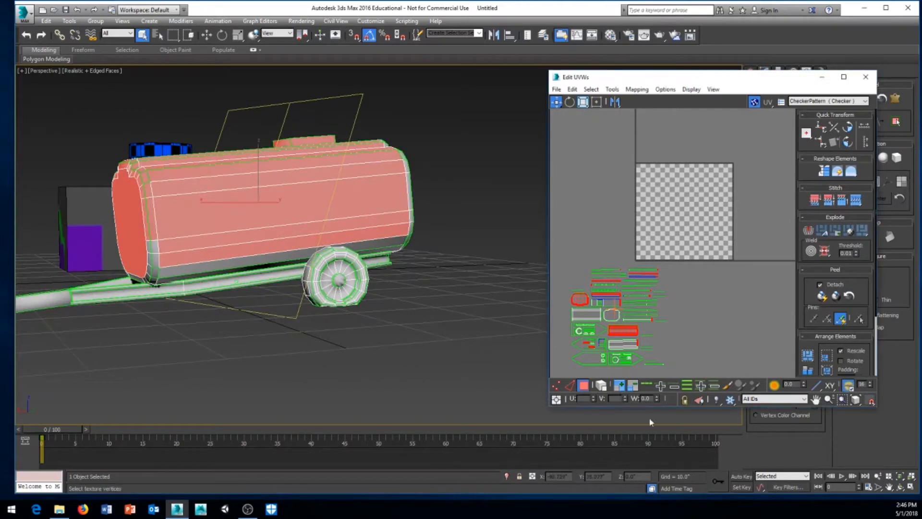
{"action": "left_click", "coordinate": [618, 390]}
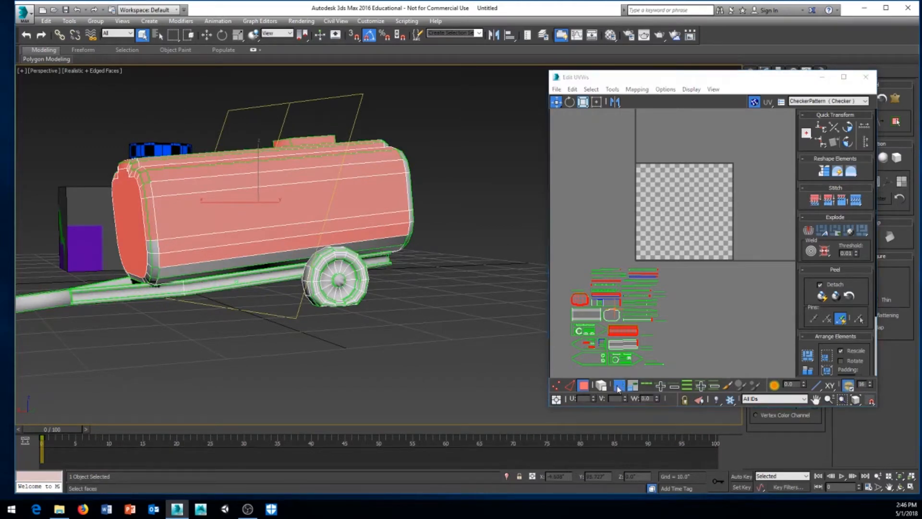
{"action": "left_click", "coordinate": [619, 389]}
{"action": "left_click", "coordinate": [619, 390]}
{"action": "left_click", "coordinate": [619, 390]}
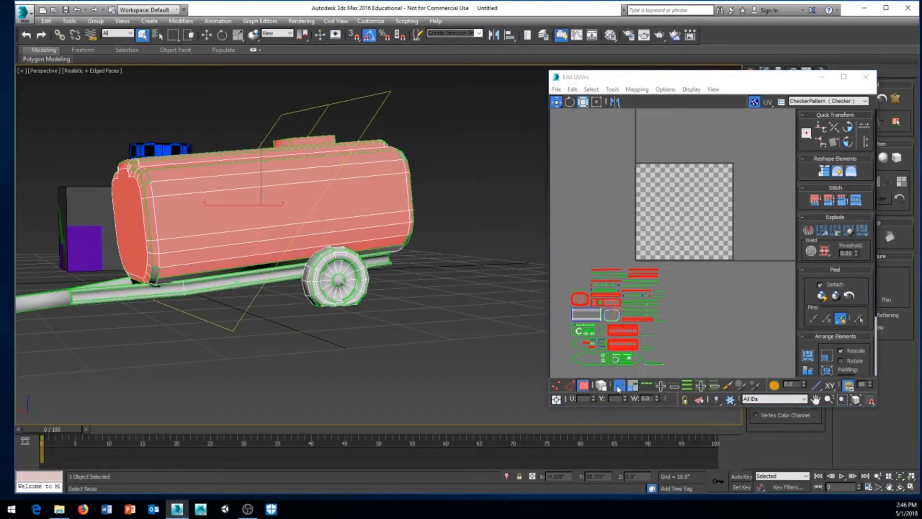
Add the tank's underside face to the selection and grow the selection across the tank's bottom
{"action": "middle_click_drag", "start_coordinate": [204, 288], "coordinate": [227, 232], "text": "alt"}
{"action": "left_click", "coordinate": [229, 236], "text": "ctrl"}
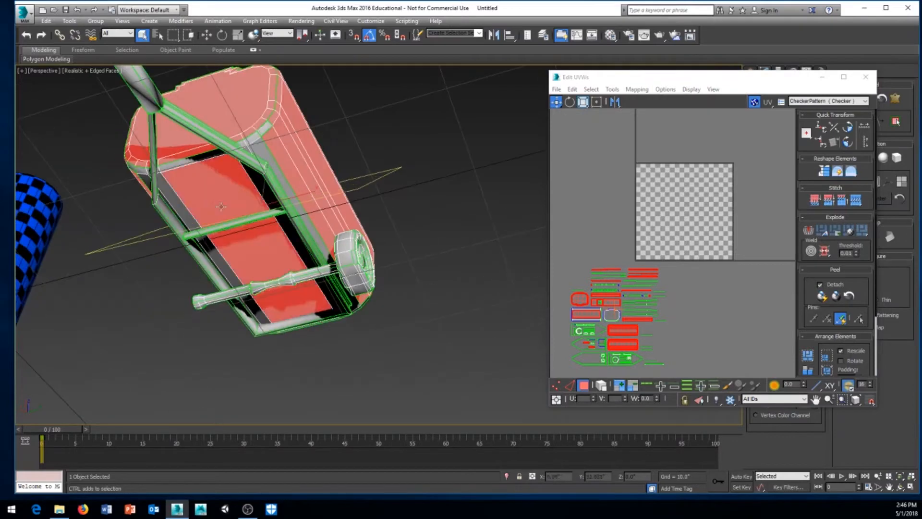
{"action": "left_click", "coordinate": [619, 387]}
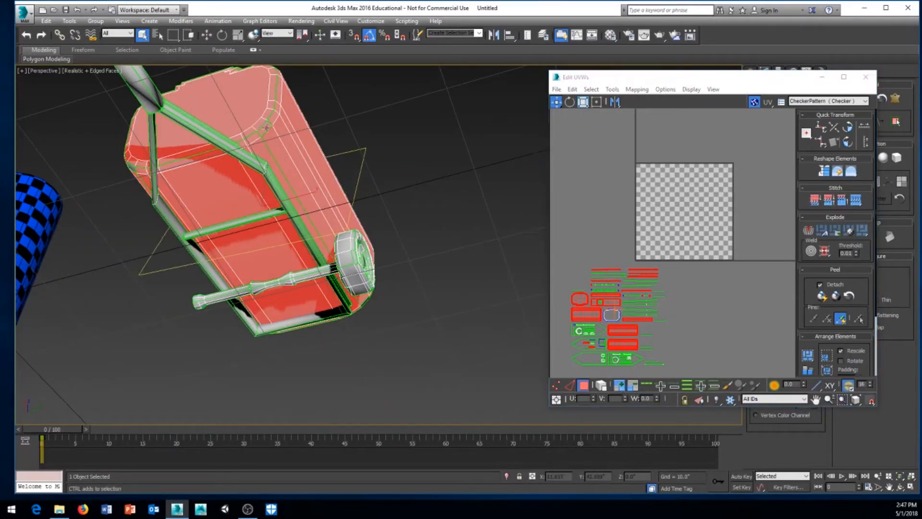
Add the remaining side, hatch and end-cap faces of the tank body to the face selection
{"action": "middle_click_drag", "start_coordinate": [264, 127], "coordinate": [295, 238]}
{"action": "middle_click_drag", "start_coordinate": [302, 340], "coordinate": [269, 250], "text": "alt"}
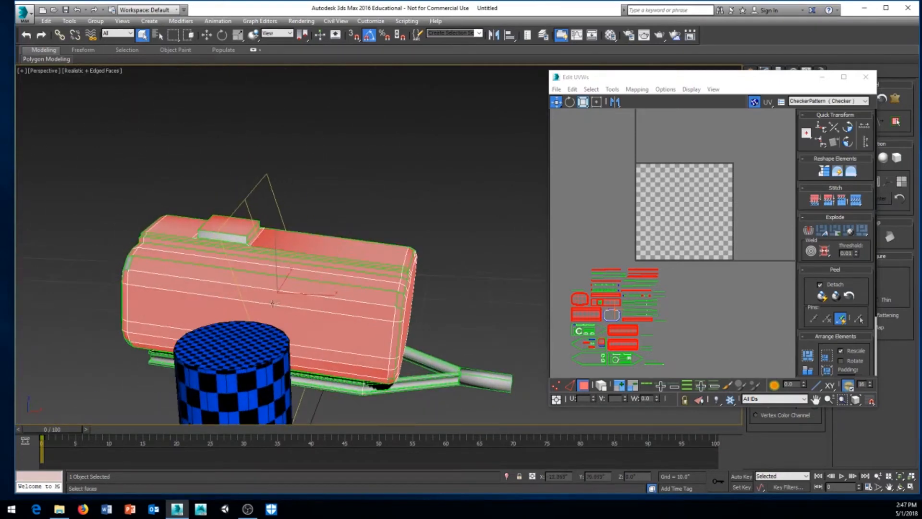
{"action": "middle_click_drag", "start_coordinate": [272, 303], "coordinate": [170, 267], "text": "alt"}
{"action": "left_click_drag", "start_coordinate": [255, 247], "coordinate": [238, 235], "text": "ctrl"}
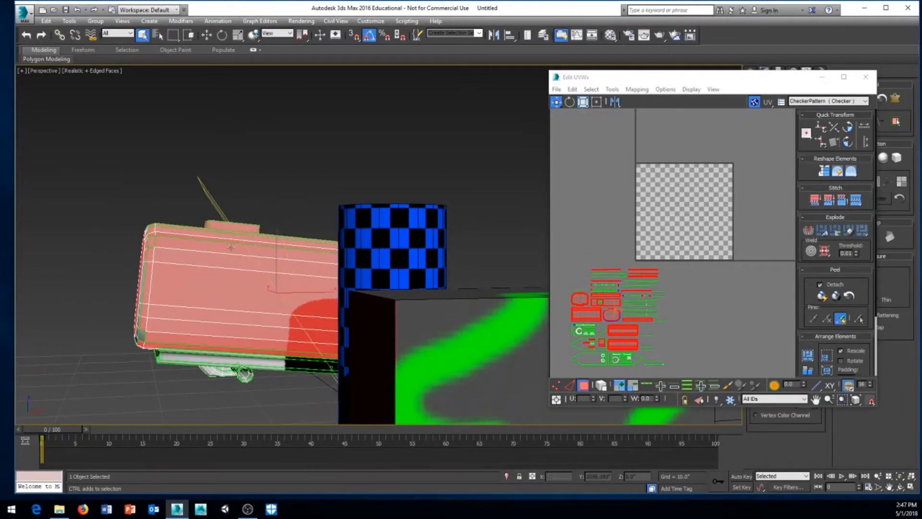
{"action": "left_click_drag", "start_coordinate": [174, 324], "coordinate": [167, 319], "text": "ctrl"}
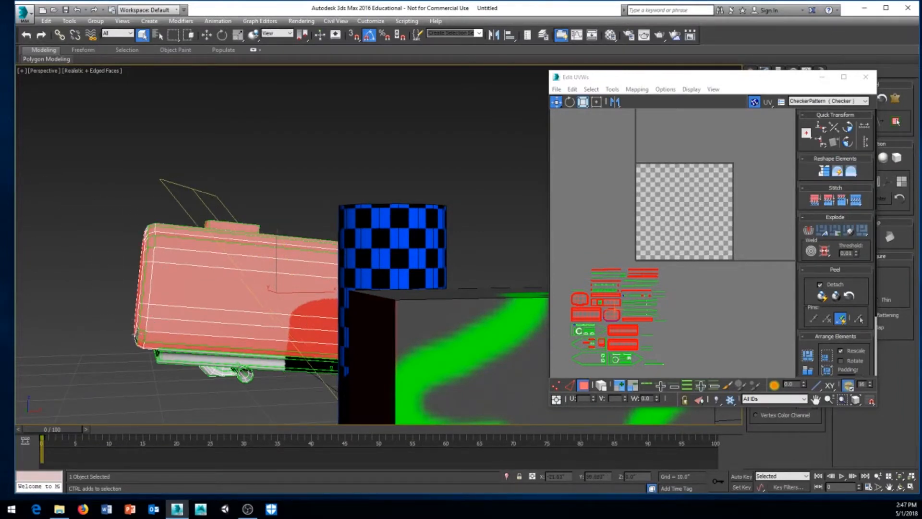
{"action": "middle_click_drag", "start_coordinate": [137, 335], "coordinate": [173, 182], "text": "alt"}
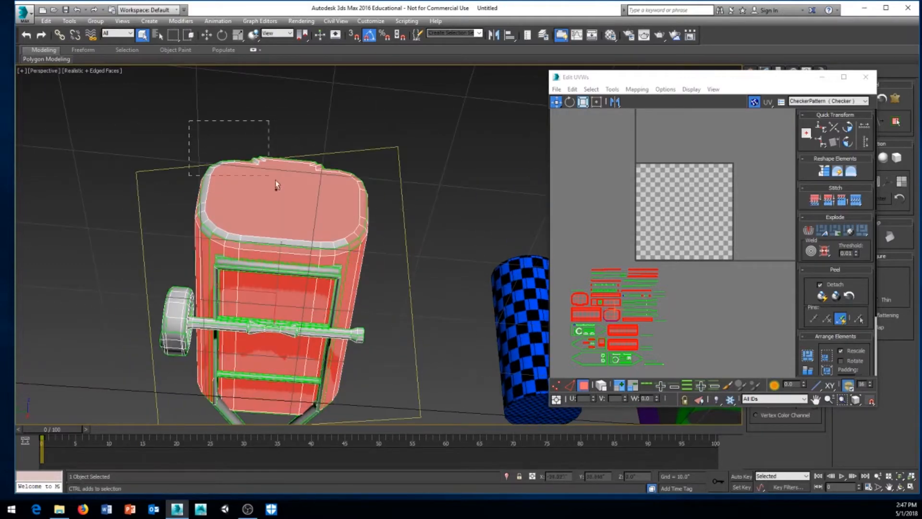
{"action": "left_click_drag", "start_coordinate": [387, 256], "coordinate": [390, 247], "text": "ctrl"}
Move the selected tank body UV clusters up and to the left, apart from the trailer's other clusters
{"action": "middle_click_drag", "start_coordinate": [390, 247], "coordinate": [313, 313], "text": "alt"}
{"action": "scroll", "coordinate": [691, 303], "scroll_direction": "down", "scroll_amount": 2}
{"action": "middle_click_drag", "start_coordinate": [683, 315], "coordinate": [686, 333]}
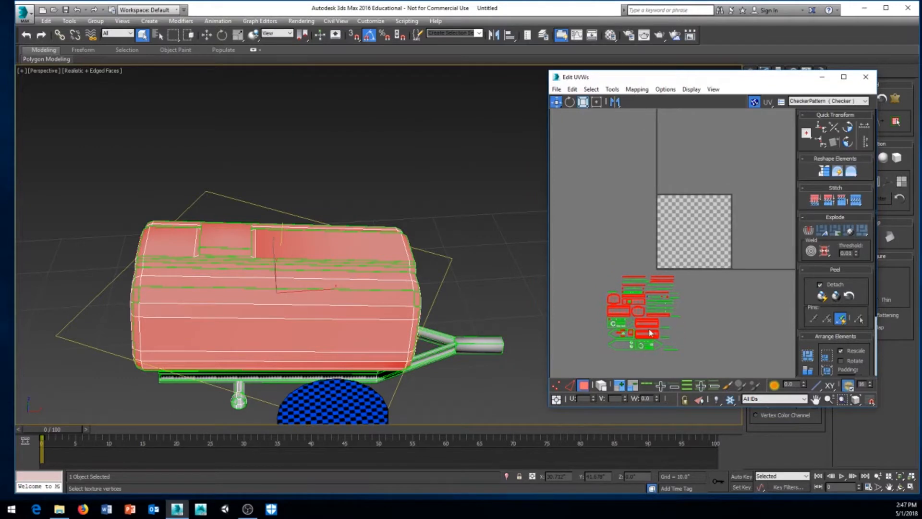
{"action": "left_click_drag", "start_coordinate": [645, 323], "coordinate": [596, 188]}
Select a face low on the wheel and move the UV editor window clear of the modifier settings
{"action": "middle_click_drag", "start_coordinate": [465, 286], "coordinate": [262, 359], "text": "alt"}
{"action": "scroll", "coordinate": [261, 360], "scroll_direction": "up", "scroll_amount": 5}
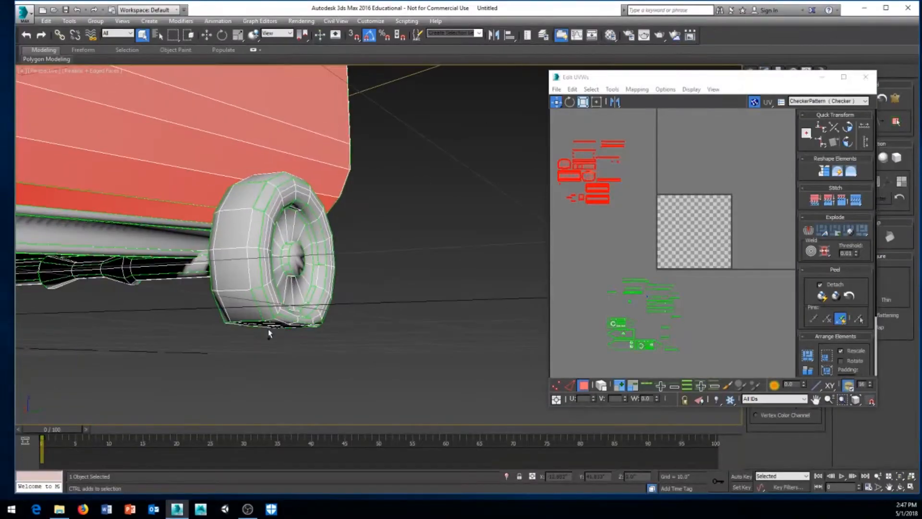
{"action": "left_click", "coordinate": [286, 307]}
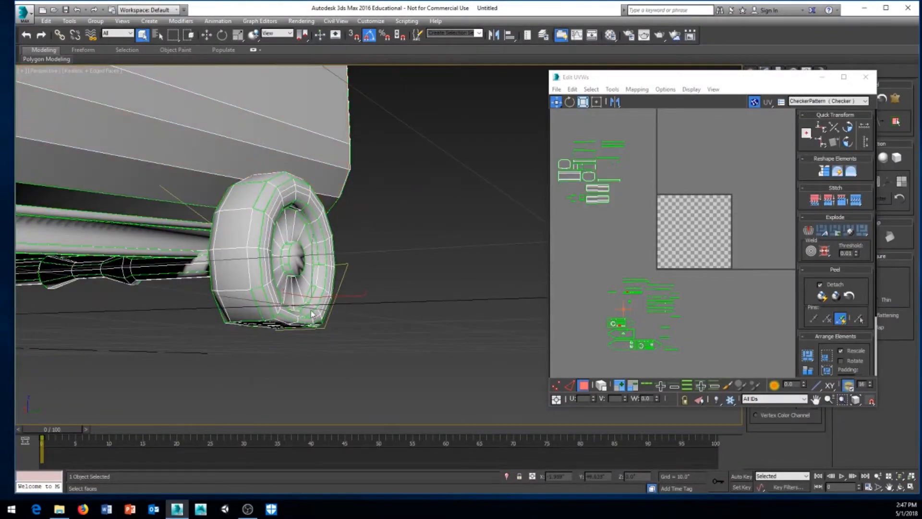
{"action": "middle_click_drag", "start_coordinate": [344, 339], "coordinate": [294, 341], "text": "alt"}
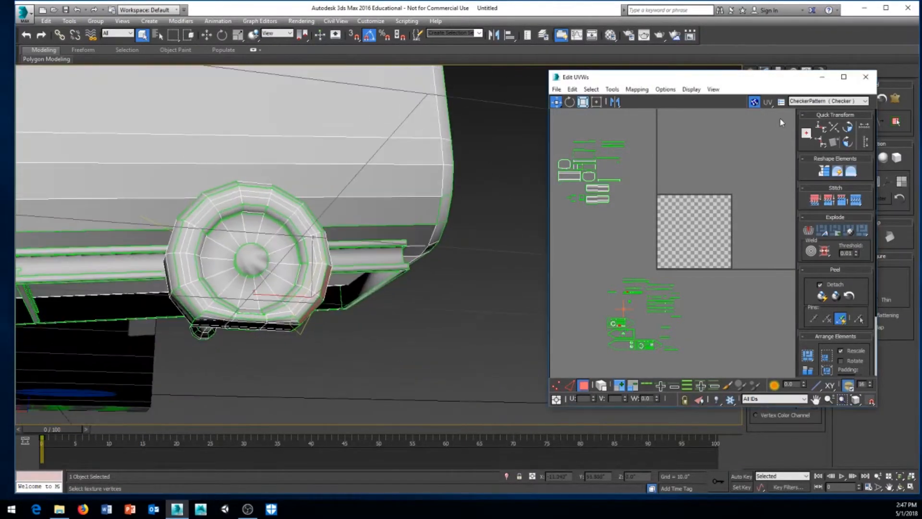
{"action": "left_click_drag", "start_coordinate": [712, 82], "coordinate": [622, 74]}
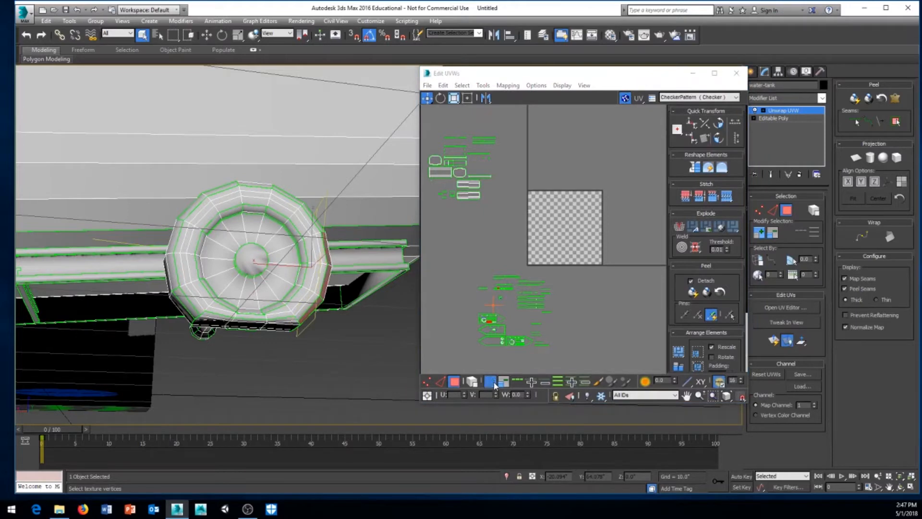
Try to select the wheel's faces by growing the selection and adding tread faces around the rim
{"action": "middle_click_drag", "start_coordinate": [331, 334], "coordinate": [404, 355], "text": "alt"}
{"action": "left_click", "coordinate": [287, 254]}
{"action": "middle_click_drag", "start_coordinate": [287, 254], "coordinate": [474, 402], "text": "alt"}
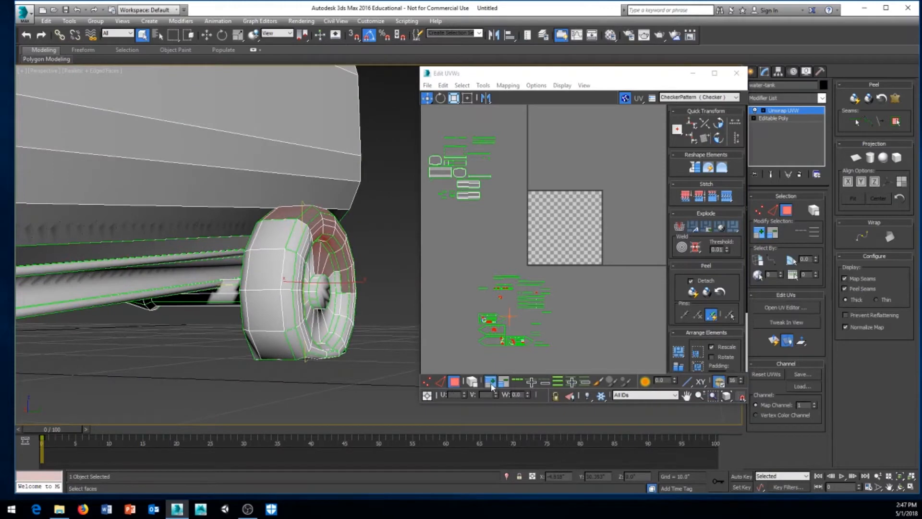
{"action": "middle_click_drag", "start_coordinate": [272, 313], "coordinate": [197, 304], "text": "alt"}
{"action": "left_click", "coordinate": [274, 316], "text": "ctrl"}
{"action": "left_click", "coordinate": [277, 346], "text": "ctrl"}
{"action": "left_click", "coordinate": [278, 275], "text": "ctrl"}
{"action": "left_click", "coordinate": [299, 339], "text": "ctrl"}
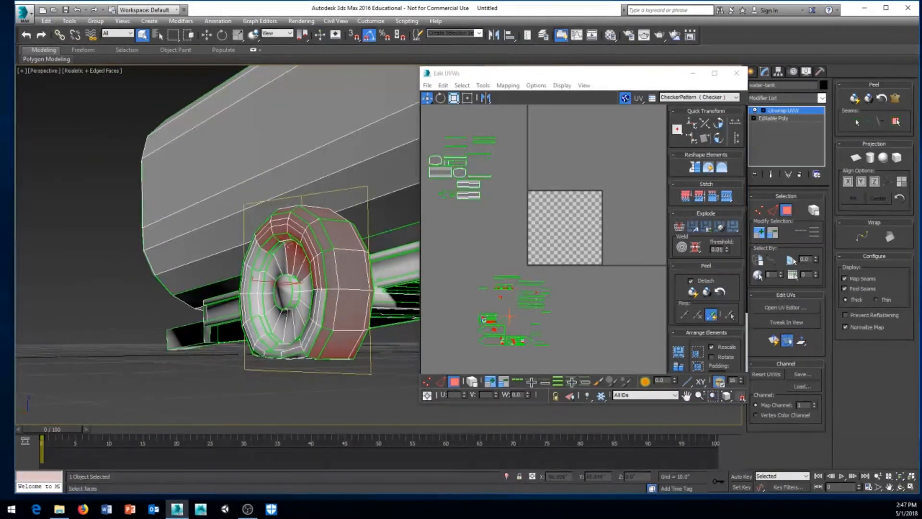
{"action": "middle_click_drag", "start_coordinate": [287, 243], "coordinate": [277, 287], "text": "alt"}
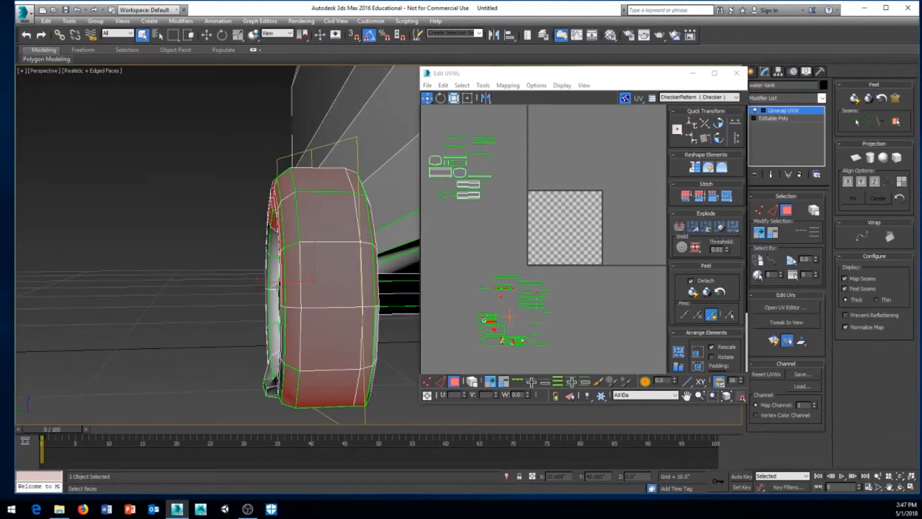
Close the UV editor, select the wheel as an element of the Editable Poly and flip its normals
{"action": "left_click", "coordinate": [737, 73]}
{"action": "left_click", "coordinate": [791, 111]}
{"action": "left_click", "coordinate": [783, 122]}
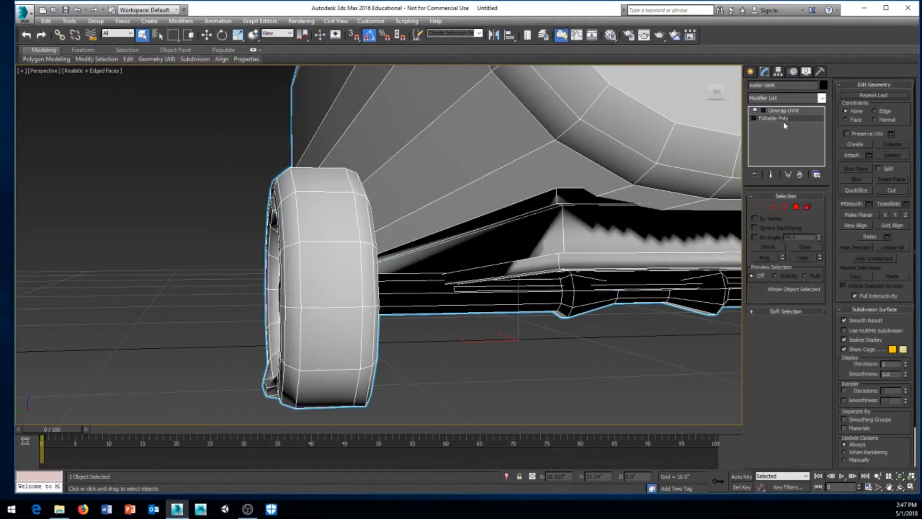
{"action": "middle_click_drag", "start_coordinate": [342, 277], "coordinate": [360, 292], "text": "alt"}
{"action": "left_click", "coordinate": [807, 207]}
{"action": "left_click", "coordinate": [410, 320]}
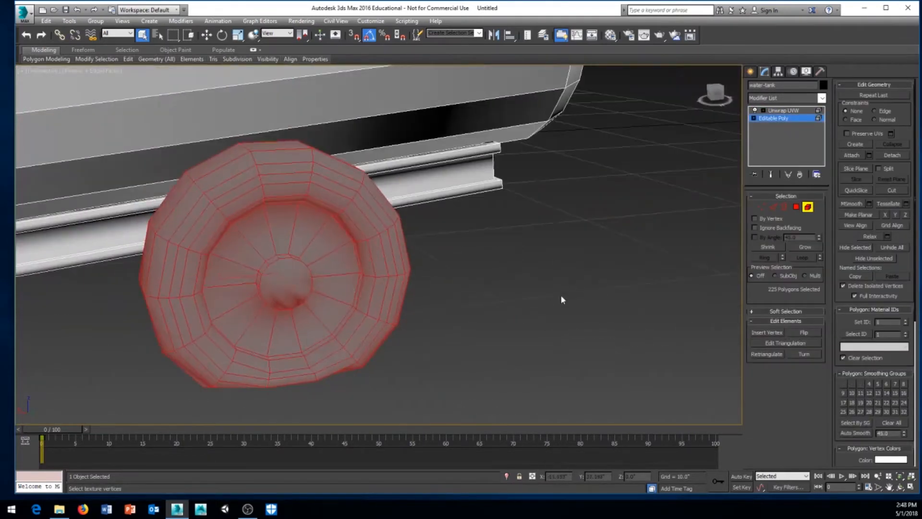
{"action": "left_click", "coordinate": [805, 332]}
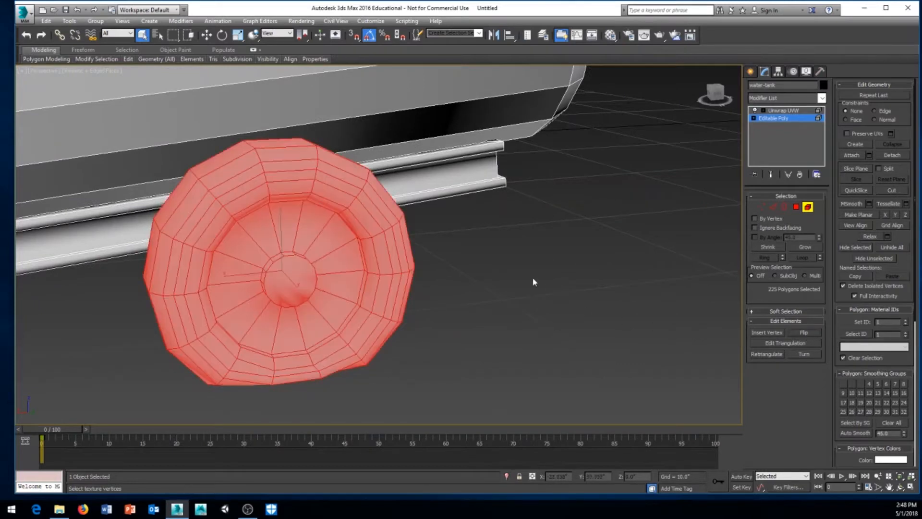
Flip the wheel's normals back and forth to compare its shading from several angles
{"action": "middle_click_drag", "start_coordinate": [533, 282], "coordinate": [379, 242], "text": "alt"}
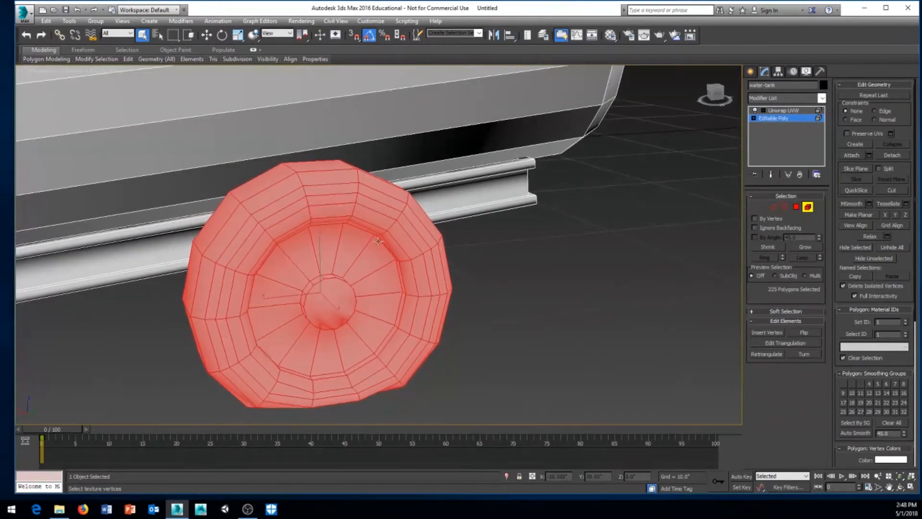
{"action": "left_click", "coordinate": [815, 332]}
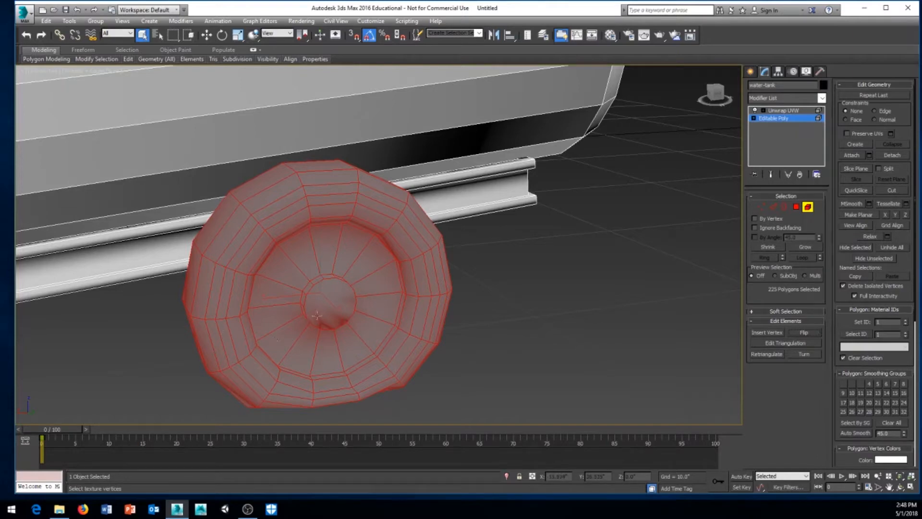
{"action": "mouse_move", "coordinate": [502, 334]}
{"action": "middle_mouse_down", "text": "alt"}
{"action": "mouse_move", "coordinate": [515, 327]}
{"action": "mouse_move", "coordinate": [457, 323]}
{"action": "mouse_move", "coordinate": [490, 321]}
{"action": "middle_mouse_up", "text": "alt"}
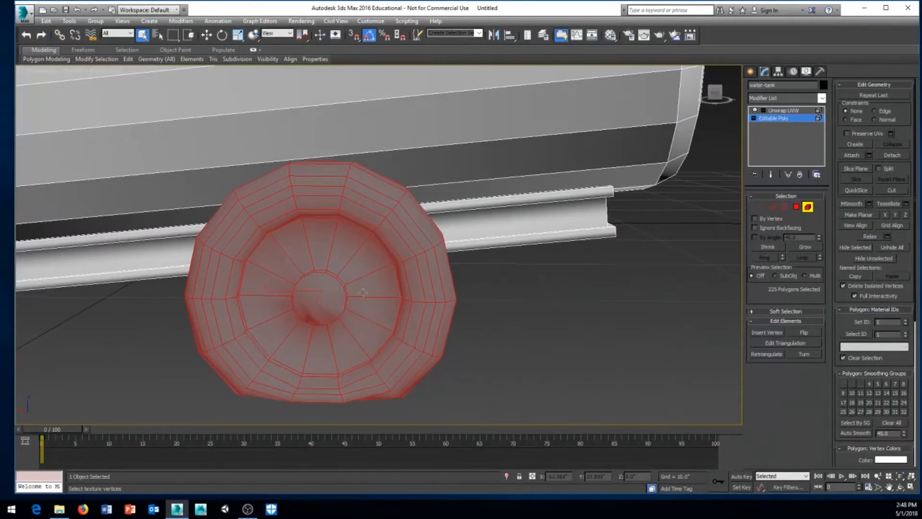
{"action": "middle_click_drag", "start_coordinate": [363, 292], "coordinate": [326, 273], "text": "alt"}
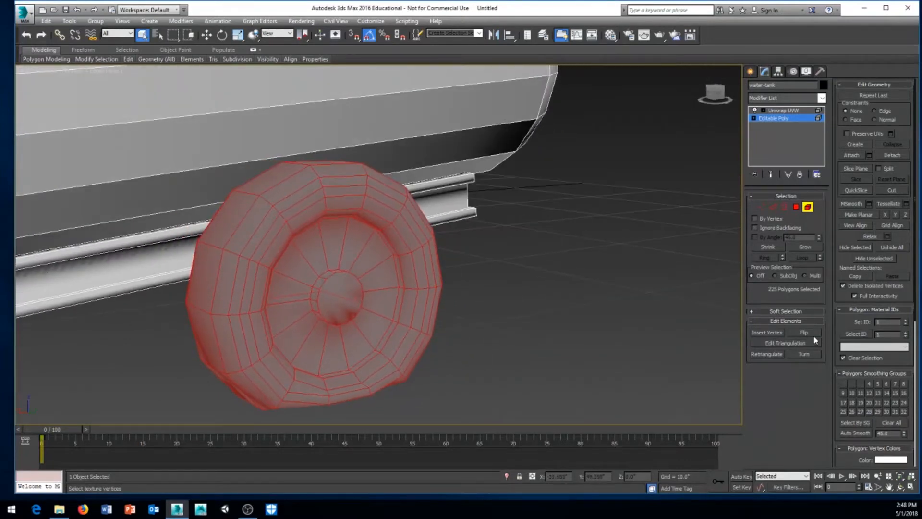
{"action": "middle_click_drag", "start_coordinate": [517, 311], "coordinate": [527, 317], "text": "alt"}
{"action": "scroll", "coordinate": [502, 286], "scroll_direction": "down", "scroll_amount": 5}
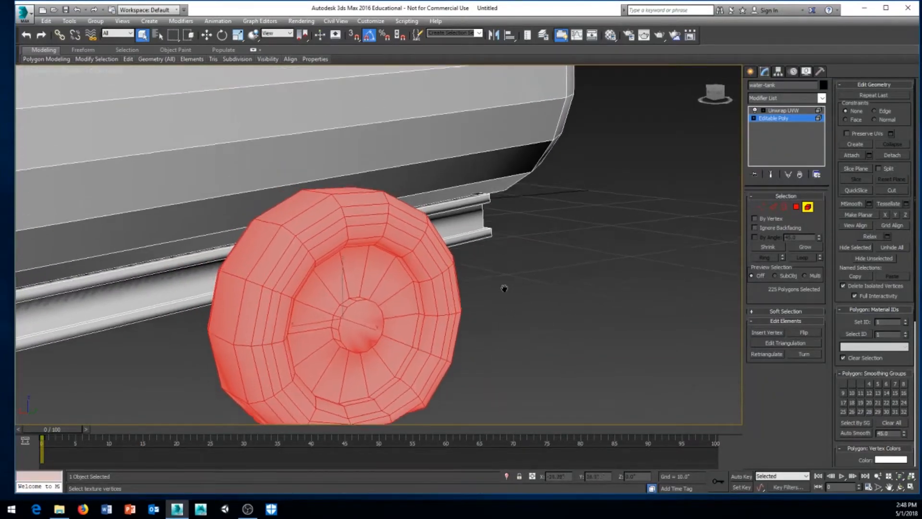
Select the tank body element and flip its normals back and forth to check which way they face
{"action": "left_click", "coordinate": [442, 175]}
{"action": "middle_click_drag", "start_coordinate": [442, 176], "coordinate": [664, 223], "text": "alt"}
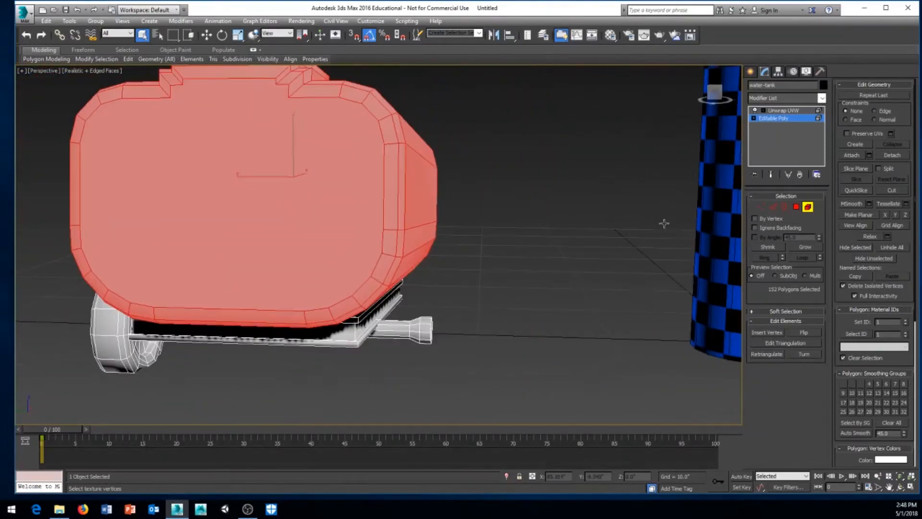
{"action": "left_click", "coordinate": [807, 330]}
{"action": "left_click", "coordinate": [807, 330]}
{"action": "middle_click_drag", "start_coordinate": [556, 253], "coordinate": [317, 238], "text": "alt"}
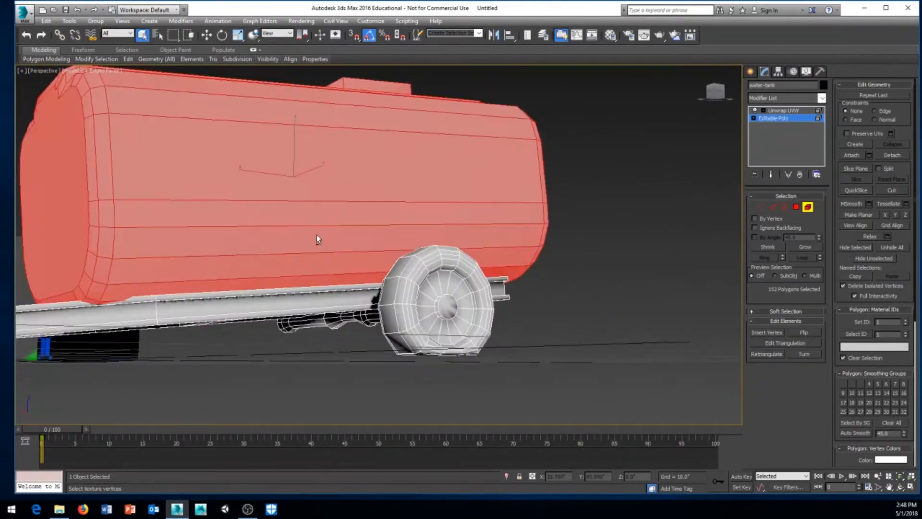
Leave element editing, return to the Unwrap UVW modifier and reopen the UV editor
{"action": "left_click", "coordinate": [786, 120]}
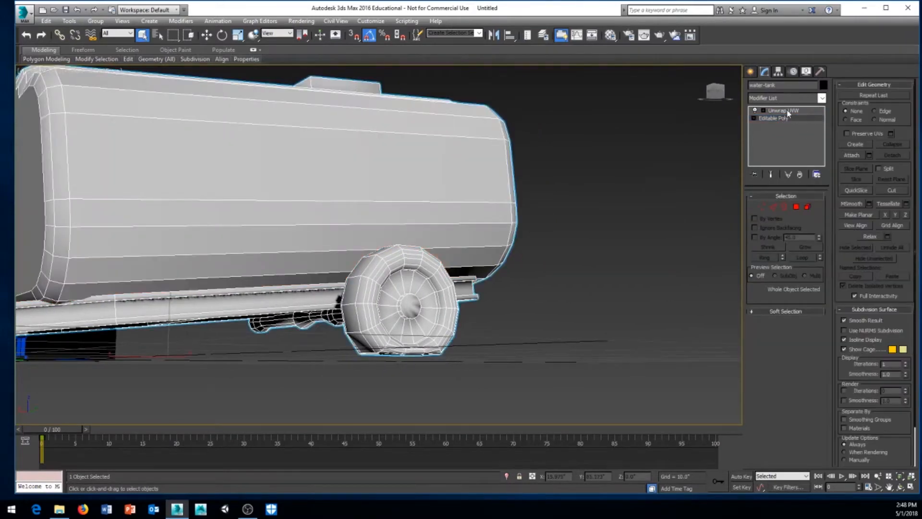
{"action": "left_click", "coordinate": [784, 111]}
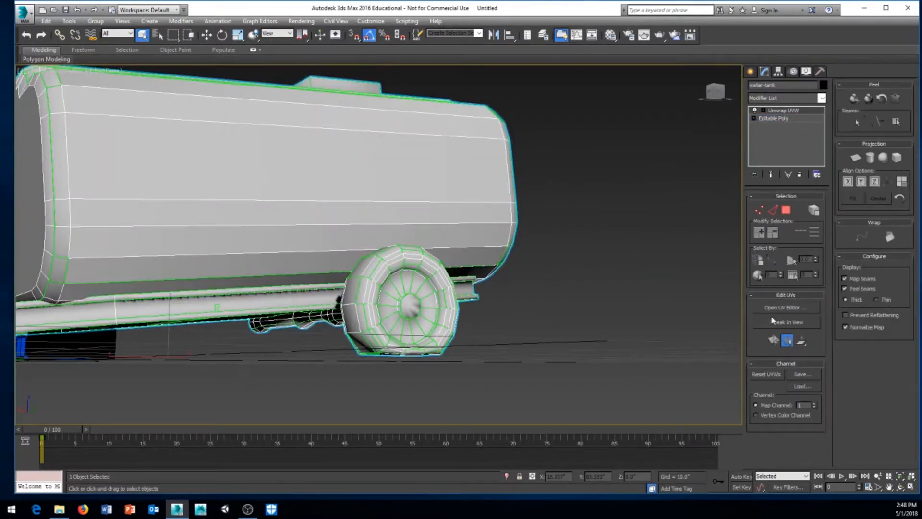
{"action": "left_click", "coordinate": [785, 308]}
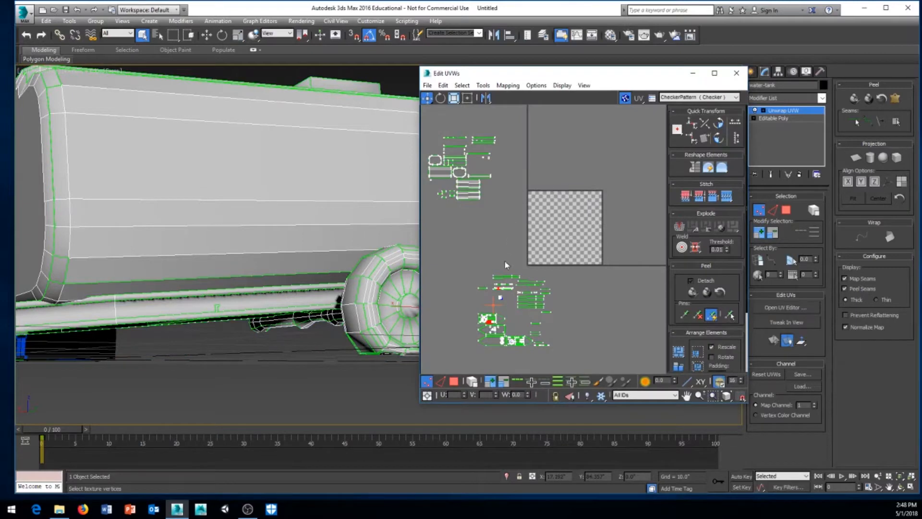
{"action": "middle_click_drag", "start_coordinate": [506, 265], "coordinate": [548, 281]}
Select a tread polygon on the wheel, grow the selection, and add the wheel's upper, hub and bottom faces
{"action": "middle_click_drag", "start_coordinate": [354, 306], "coordinate": [417, 419], "text": "alt"}
{"action": "scroll", "coordinate": [310, 281], "scroll_direction": "up", "scroll_amount": 5}
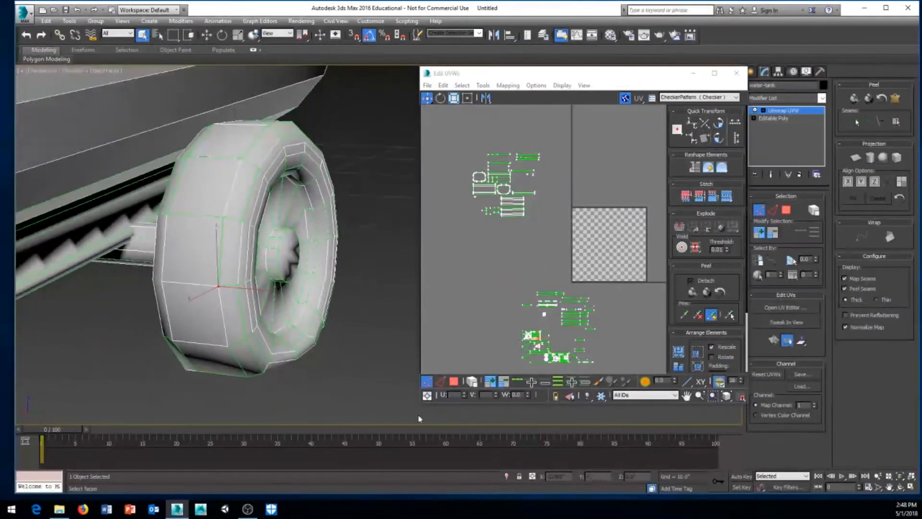
{"action": "left_click", "coordinate": [453, 384]}
{"action": "left_click", "coordinate": [207, 262]}
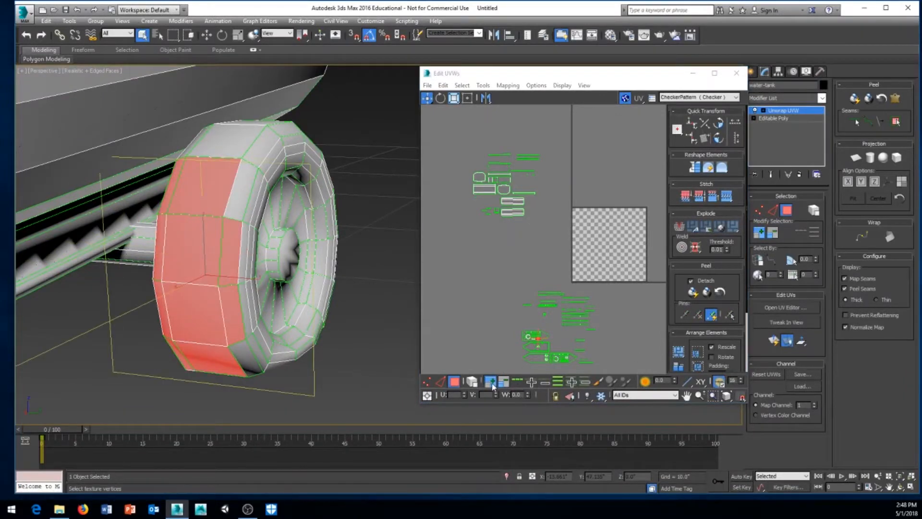
{"action": "middle_click_drag", "start_coordinate": [312, 177], "coordinate": [344, 156], "text": "alt"}
{"action": "left_click_drag", "start_coordinate": [348, 139], "coordinate": [237, 208], "text": "ctrl"}
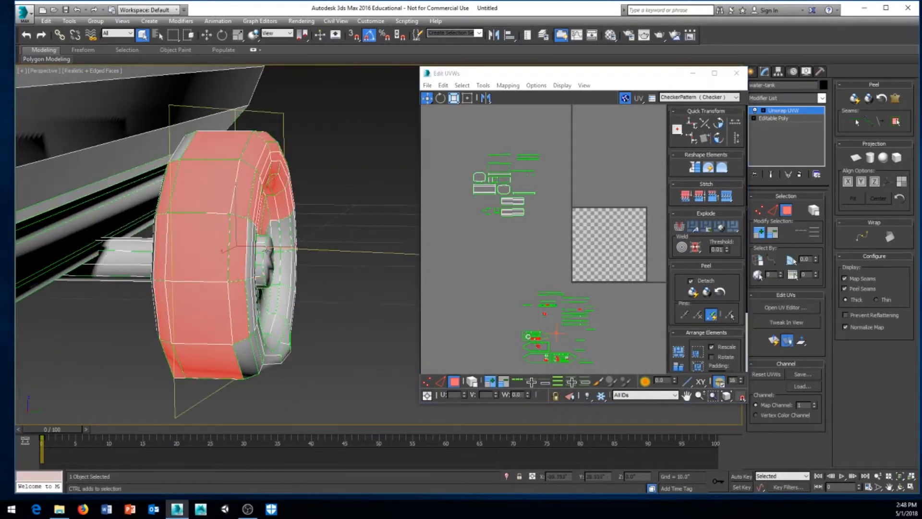
{"action": "left_click", "coordinate": [266, 250], "text": "ctrl"}
{"action": "left_click_drag", "start_coordinate": [235, 379], "coordinate": [234, 379], "text": "ctrl"}
Add the remaining tread, rim and inner faces so the selection covers the whole wheel
{"action": "middle_click_drag", "start_coordinate": [300, 314], "coordinate": [264, 292], "text": "alt"}
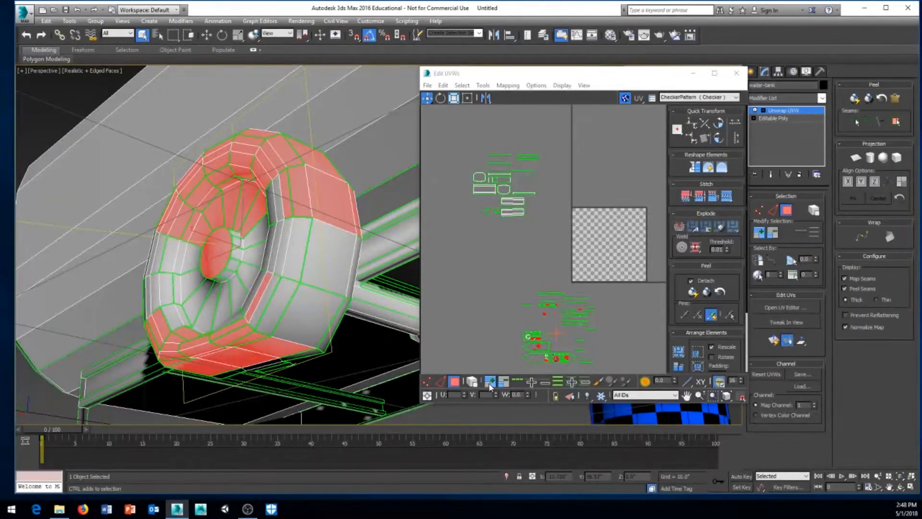
{"action": "middle_click_drag", "start_coordinate": [312, 321], "coordinate": [213, 377], "text": "alt"}
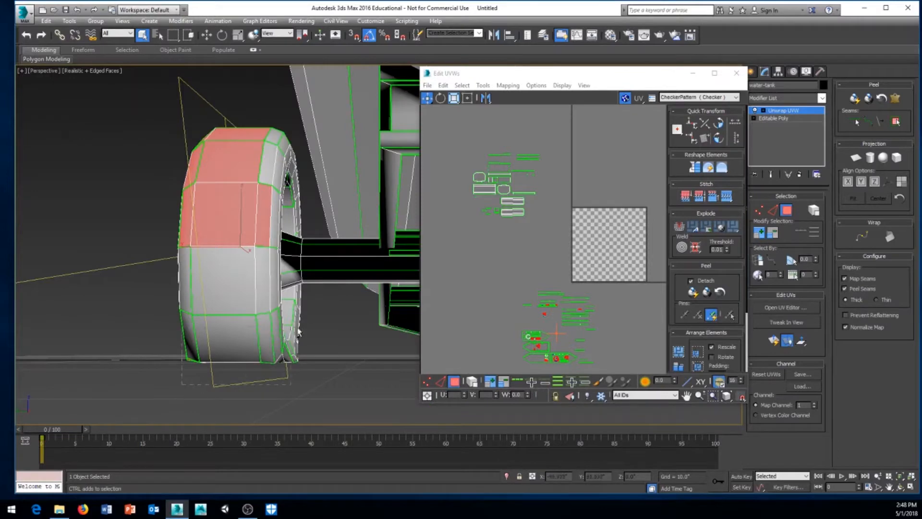
{"action": "left_click_drag", "start_coordinate": [323, 307], "coordinate": [323, 307], "text": "ctrl"}
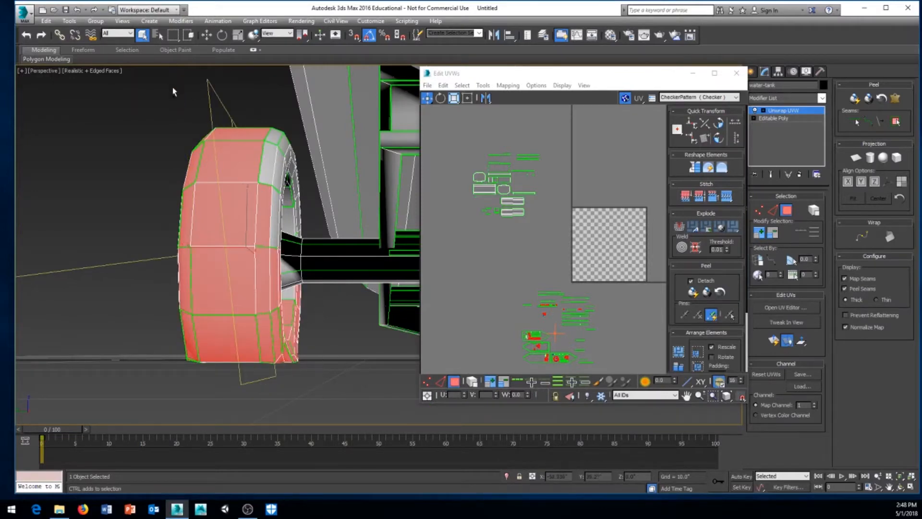
{"action": "left_click_drag", "start_coordinate": [302, 408], "coordinate": [301, 408], "text": "ctrl"}
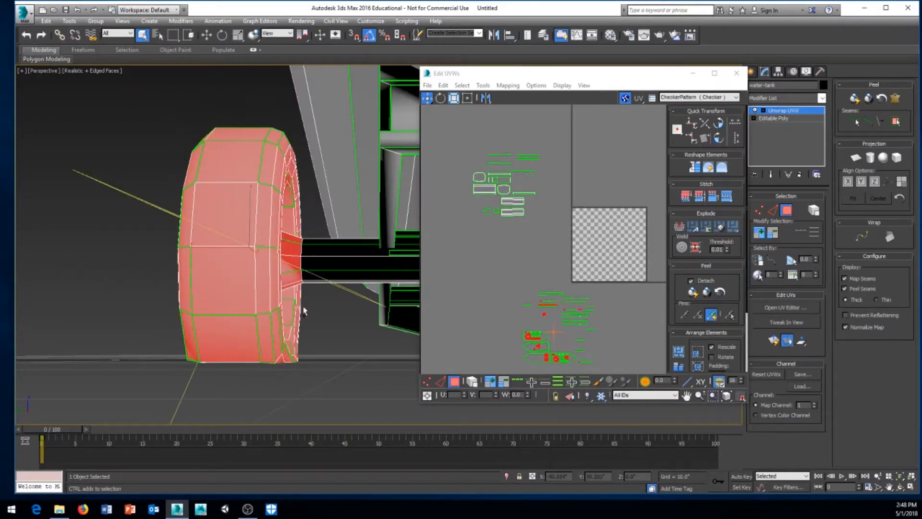
{"action": "middle_click_drag", "start_coordinate": [303, 267], "coordinate": [304, 309], "text": "alt"}
Move the selected wheel UV clusters left of the checker tile, below the tank body clusters
{"action": "middle_click_drag", "start_coordinate": [544, 369], "coordinate": [546, 358]}
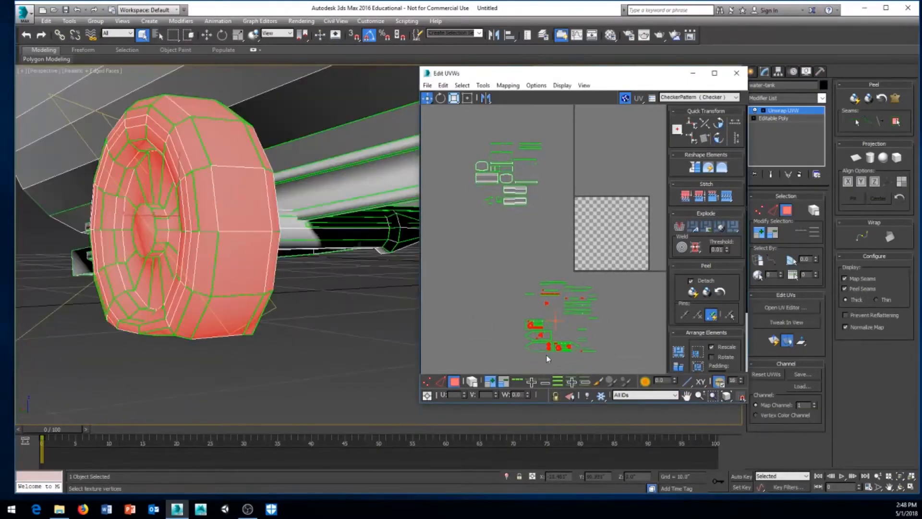
{"action": "left_click_drag", "start_coordinate": [559, 347], "coordinate": [477, 282]}
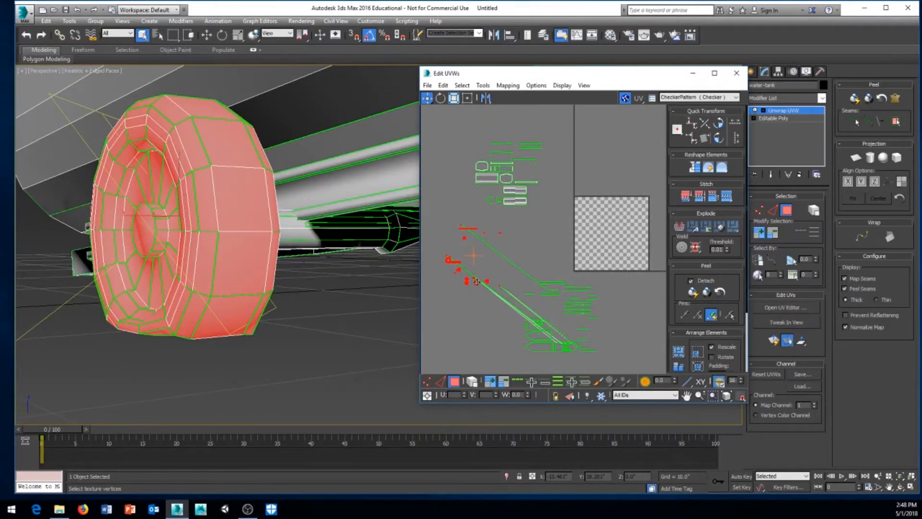
{"action": "middle_click_drag", "start_coordinate": [452, 313], "coordinate": [463, 299]}
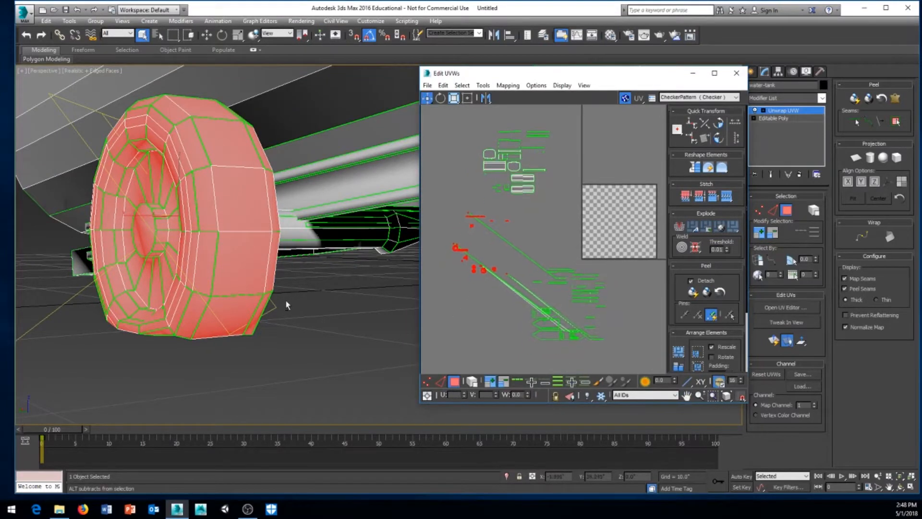
Select an axle face beside the wheel, add the faces around it, and grow the selection along the axle
{"action": "middle_click_drag", "start_coordinate": [286, 302], "coordinate": [253, 305], "text": "alt"}
{"action": "left_click", "coordinate": [255, 229]}
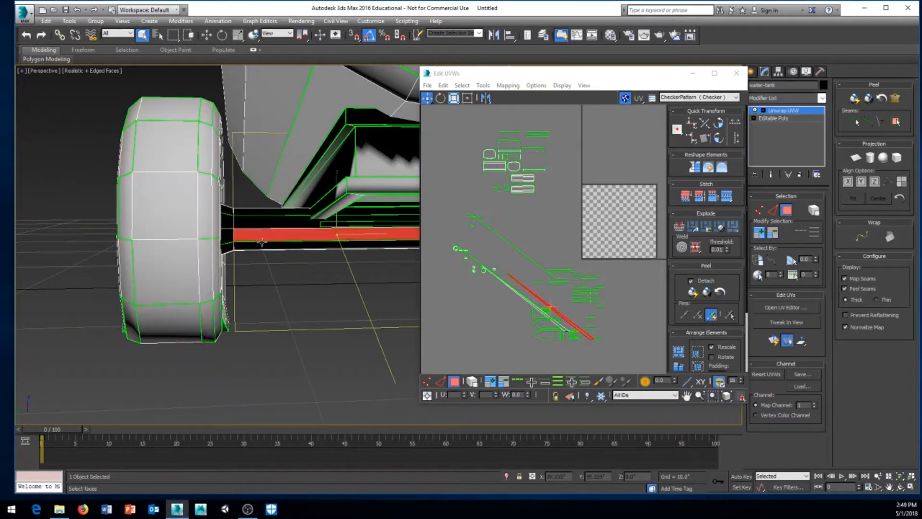
{"action": "left_click", "coordinate": [493, 383]}
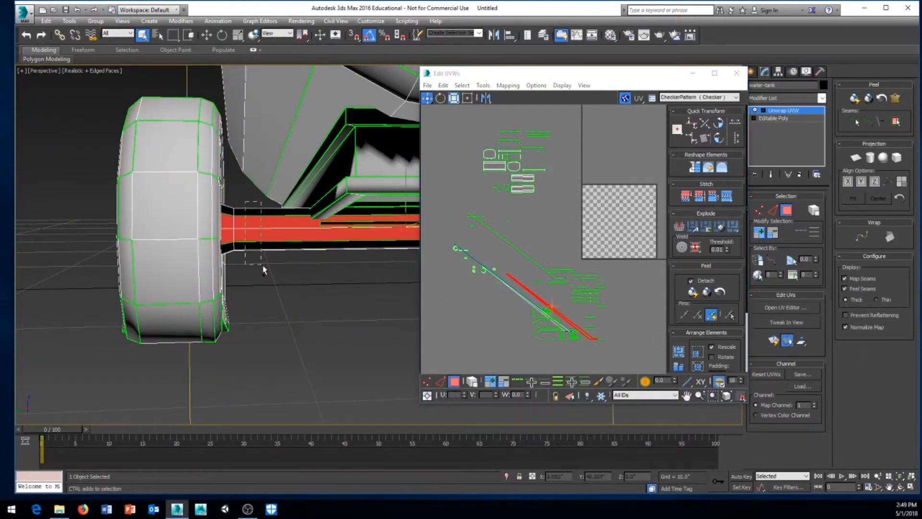
{"action": "left_click", "coordinate": [490, 381]}
{"action": "left_click", "coordinate": [490, 383]}
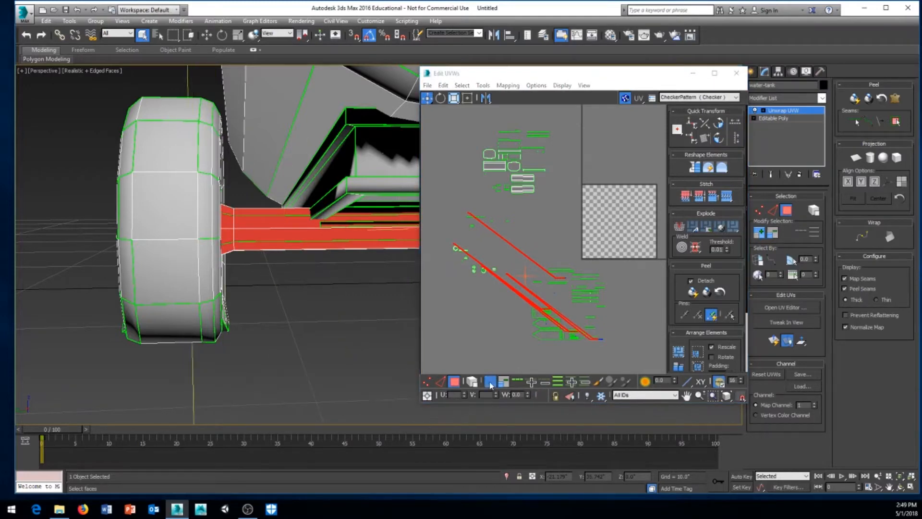
Add the remaining small axle end cluster to the selection and move the axle UVs below and right of the other clusters
{"action": "middle_click_drag", "start_coordinate": [638, 349], "coordinate": [583, 319]}
{"action": "scroll", "coordinate": [582, 319], "scroll_direction": "up", "scroll_amount": 4}
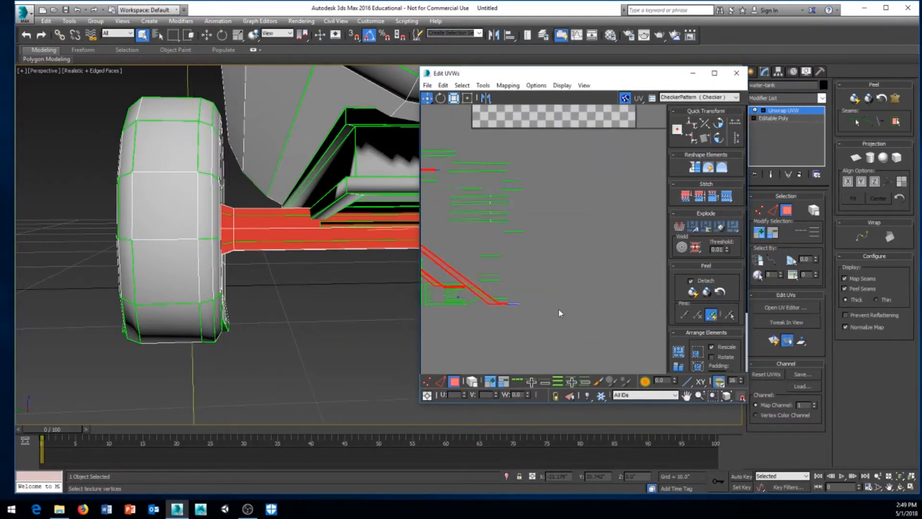
{"action": "scroll", "coordinate": [527, 325], "scroll_direction": "up", "scroll_amount": 2}
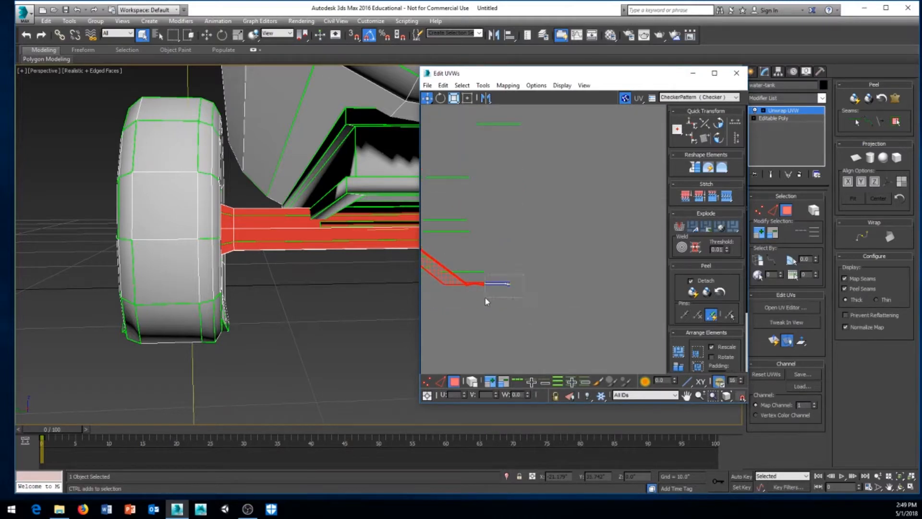
{"action": "scroll", "coordinate": [538, 308], "scroll_direction": "down", "scroll_amount": 5}
{"action": "scroll", "coordinate": [534, 325], "scroll_direction": "up", "scroll_amount": 3}
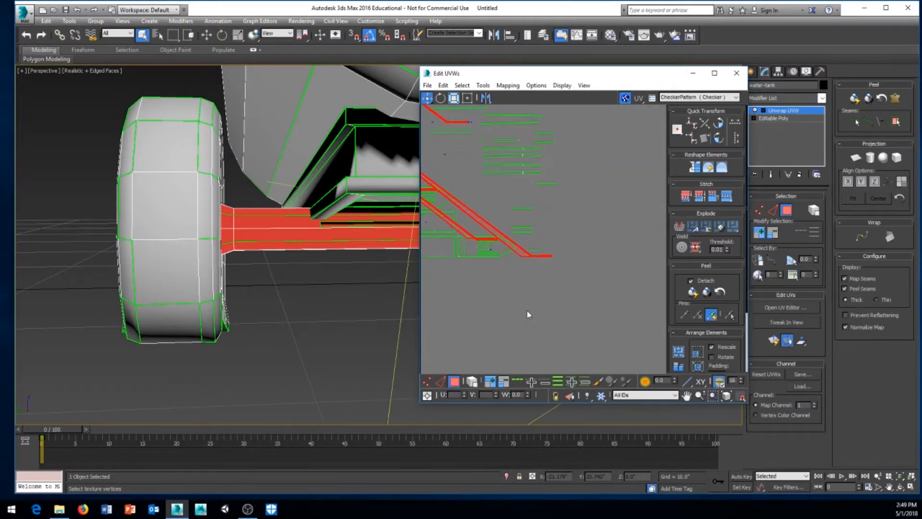
{"action": "middle_click_drag", "start_coordinate": [529, 313], "coordinate": [525, 288]}
{"action": "scroll", "coordinate": [542, 231], "scroll_direction": "down", "scroll_amount": 2}
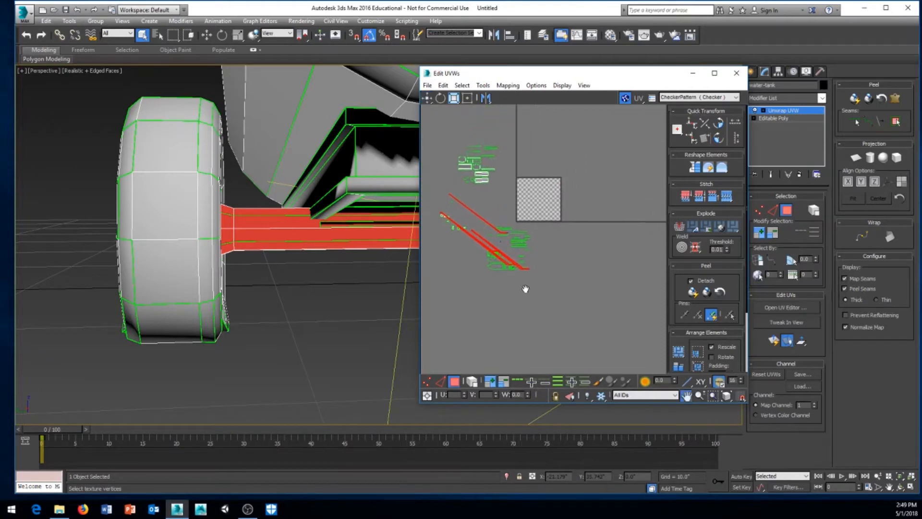
{"action": "left_click_drag", "start_coordinate": [475, 239], "coordinate": [607, 298]}
Select the uppermost strips of the wheel UV group and examine which wheel faces they cover
{"action": "middle_click_drag", "start_coordinate": [500, 247], "coordinate": [495, 259]}
{"action": "scroll", "coordinate": [495, 259], "scroll_direction": "up", "scroll_amount": 3}
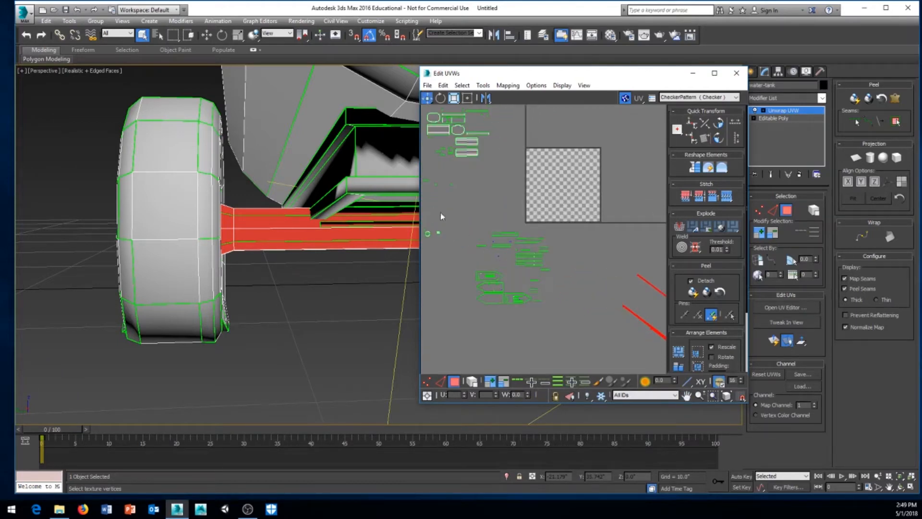
{"action": "middle_click_drag", "start_coordinate": [440, 212], "coordinate": [485, 222]}
{"action": "left_click_drag", "start_coordinate": [515, 209], "coordinate": [515, 210]}
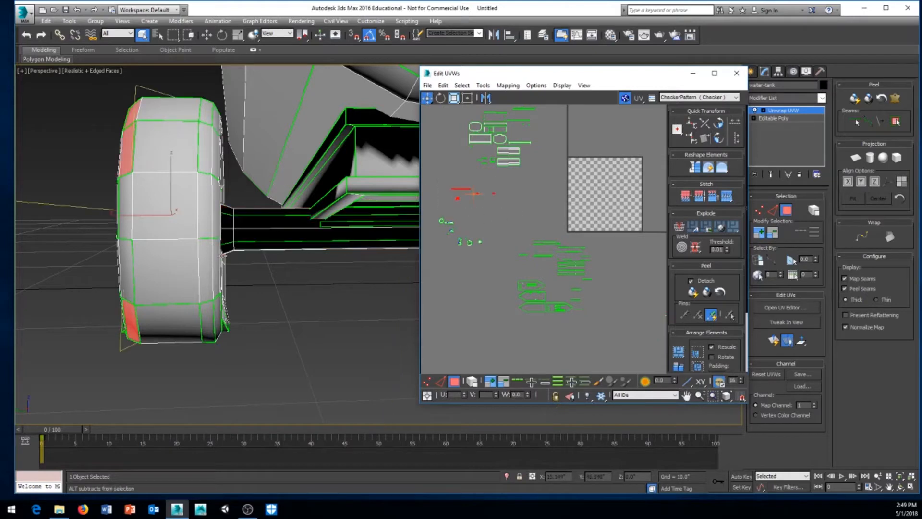
{"action": "middle_click_drag", "start_coordinate": [229, 262], "coordinate": [336, 244], "text": "alt"}
{"action": "middle_click_drag", "start_coordinate": [432, 255], "coordinate": [473, 263]}
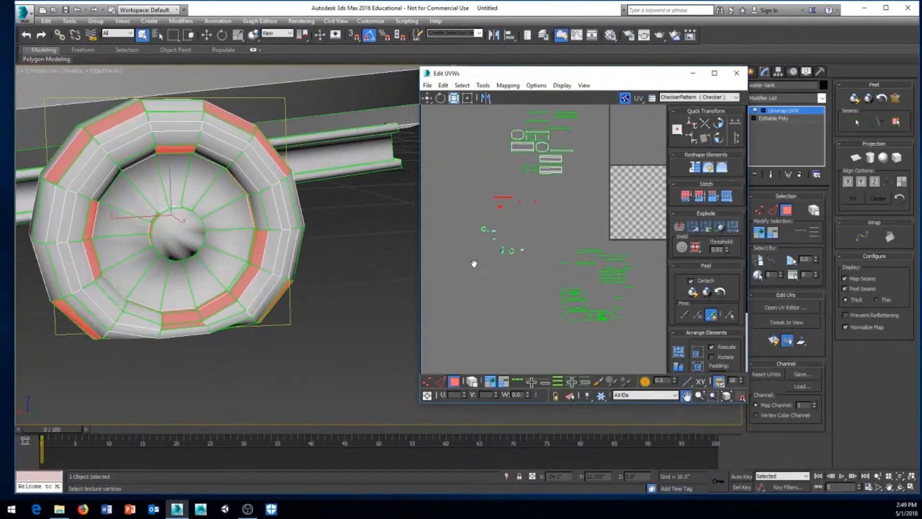
{"action": "middle_click_drag", "start_coordinate": [553, 241], "coordinate": [516, 267]}
Select the first ring-shaped tire sidewall cluster in the wheel UV group
{"action": "scroll", "coordinate": [504, 268], "scroll_direction": "up", "scroll_amount": 3}
{"action": "scroll", "coordinate": [497, 279], "scroll_direction": "up", "scroll_amount": 3}
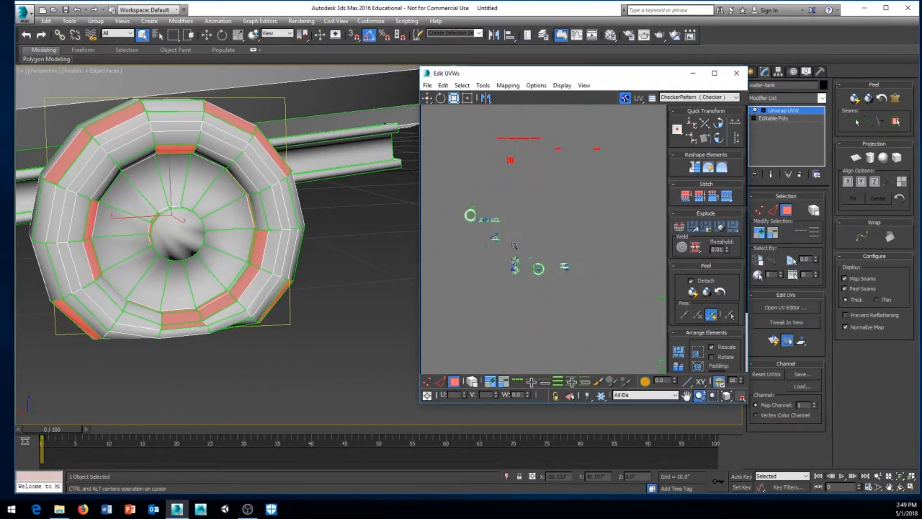
{"action": "middle_click_drag", "start_coordinate": [498, 194], "coordinate": [490, 261]}
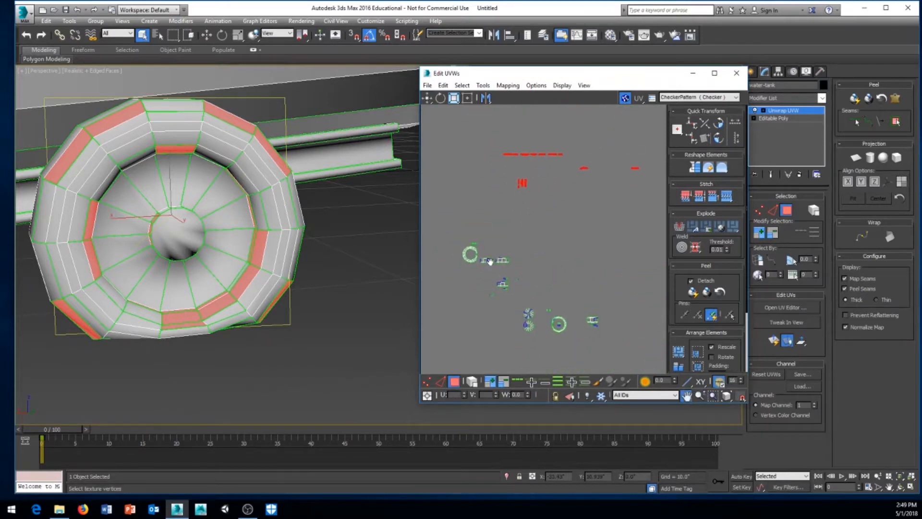
{"action": "scroll", "coordinate": [493, 249], "scroll_direction": "up", "scroll_amount": 4}
{"action": "middle_click_drag", "start_coordinate": [427, 296], "coordinate": [487, 298]}
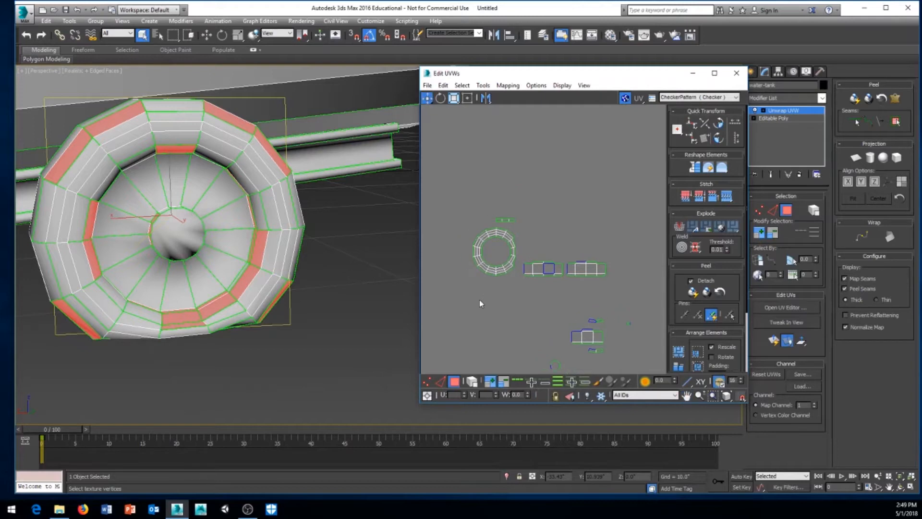
{"action": "left_click_drag", "start_coordinate": [518, 230], "coordinate": [518, 227]}
{"action": "left_click_drag", "start_coordinate": [465, 240], "coordinate": [491, 277], "text": "ctrl"}
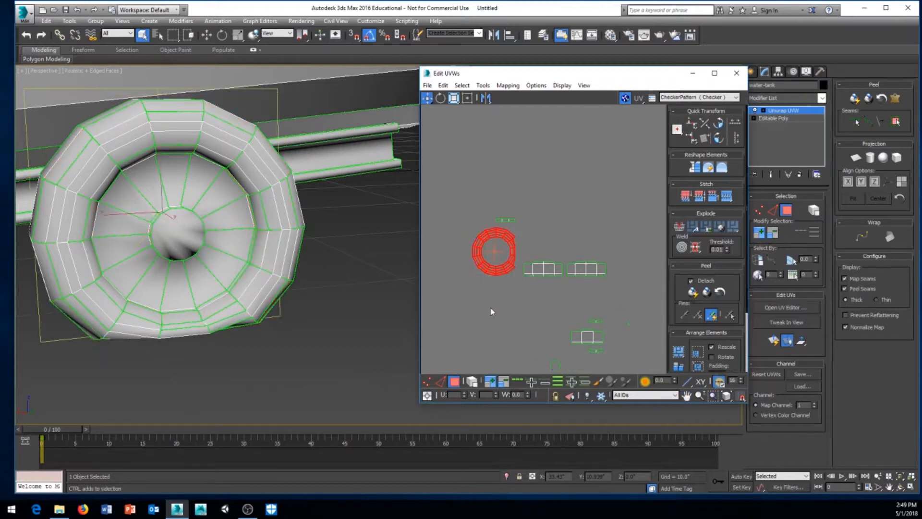
Add the second ring-shaped sidewall cluster to the selection, leaving out the small pieces inside it
{"action": "middle_click_drag", "start_coordinate": [500, 347], "coordinate": [467, 246]}
{"action": "middle_click_drag", "start_coordinate": [527, 229], "coordinate": [455, 224]}
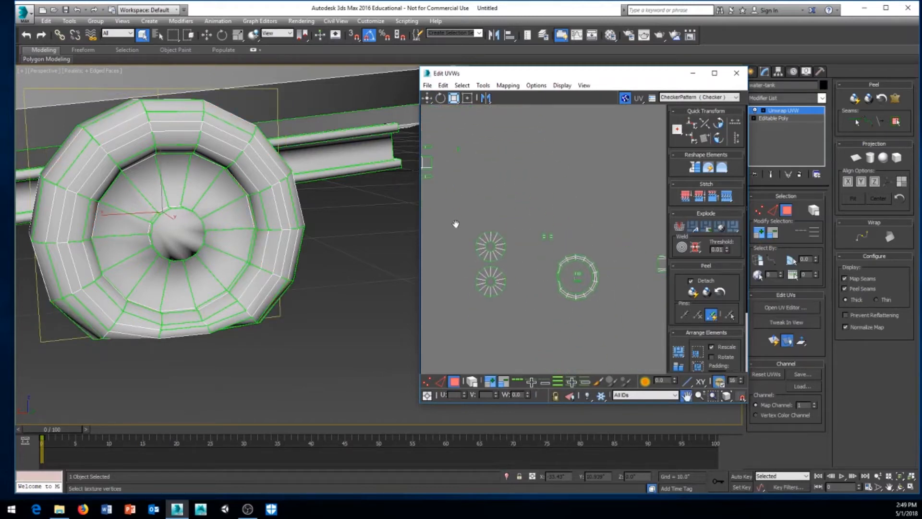
{"action": "mouse_move", "coordinate": [556, 273]}
{"action": "middle_mouse_down"}
{"action": "mouse_move", "coordinate": [494, 270]}
{"action": "mouse_move", "coordinate": [523, 272]}
{"action": "middle_mouse_up"}
{"action": "scroll", "coordinate": [523, 280], "scroll_direction": "up", "scroll_amount": 1}
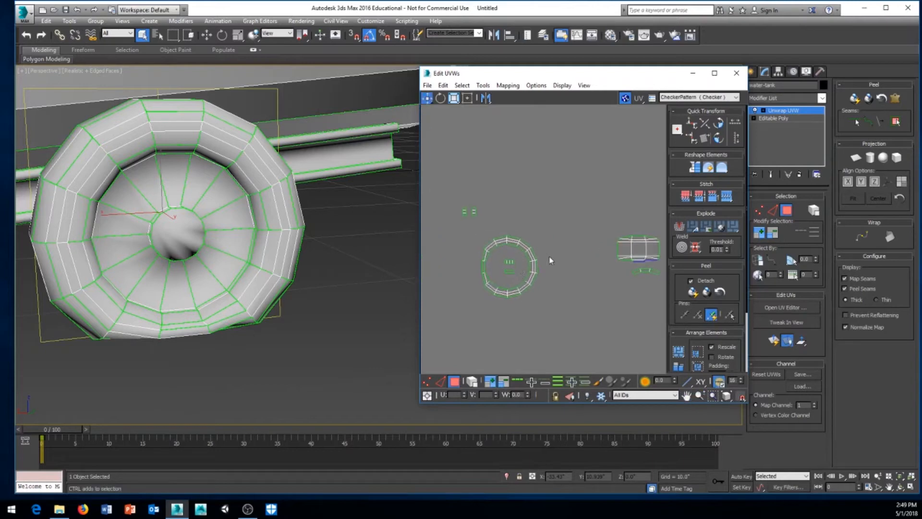
{"action": "left_click_drag", "start_coordinate": [551, 260], "coordinate": [564, 253]}
{"action": "left_click_drag", "start_coordinate": [524, 303], "coordinate": [535, 287], "text": "ctrl"}
{"action": "left_click_drag", "start_coordinate": [489, 261], "coordinate": [488, 260], "text": "ctrl"}
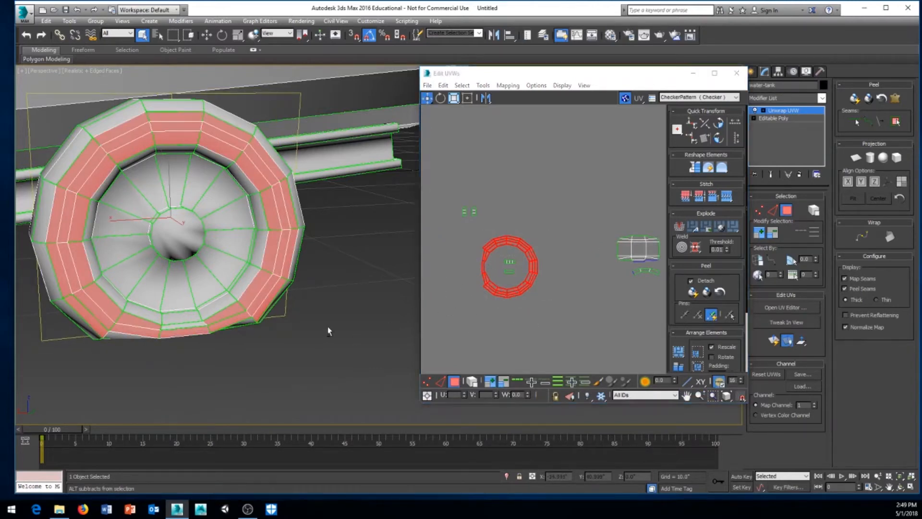
Add the tire's inner lip faces along the lower edge, around one side and across the top of the outer sidewall
{"action": "middle_click_drag", "start_coordinate": [327, 328], "coordinate": [296, 311], "text": "alt"}
{"action": "left_click", "coordinate": [298, 306], "text": "ctrl"}
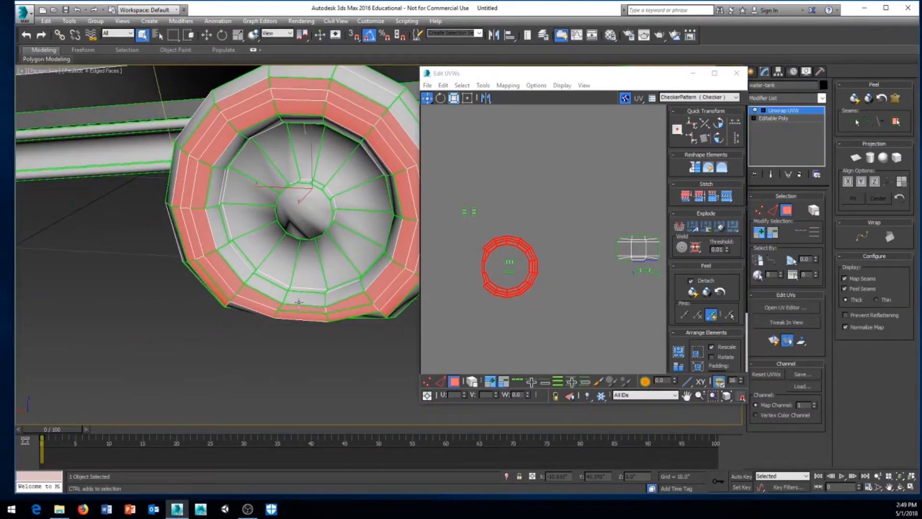
{"action": "left_click", "coordinate": [299, 300], "text": "ctrl"}
{"action": "left_click", "coordinate": [272, 294], "text": "ctrl"}
{"action": "left_click", "coordinate": [237, 264], "text": "ctrl"}
{"action": "left_click", "coordinate": [217, 224], "text": "ctrl"}
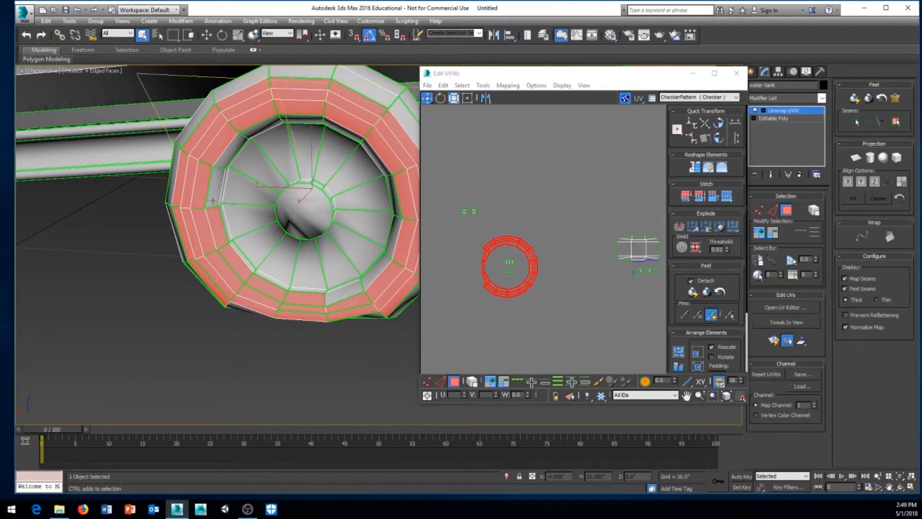
{"action": "left_click", "coordinate": [210, 181], "text": "ctrl"}
{"action": "left_click", "coordinate": [234, 149], "text": "ctrl"}
{"action": "left_click", "coordinate": [254, 132], "text": "ctrl"}
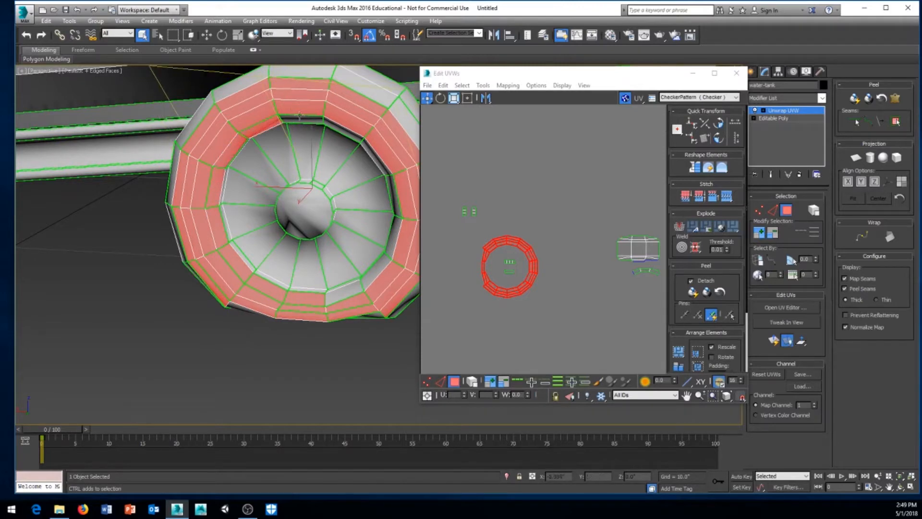
{"action": "left_click", "coordinate": [299, 118], "text": "ctrl"}
{"action": "left_click", "coordinate": [336, 125], "text": "ctrl"}
Add the missing inner lip faces on the opposite side of the outer sidewall, down to its lower edge
{"action": "middle_click_drag", "start_coordinate": [335, 125], "coordinate": [220, 236], "text": "alt"}
{"action": "left_click", "coordinate": [222, 243], "text": "ctrl"}
{"action": "left_click", "coordinate": [224, 285], "text": "ctrl"}
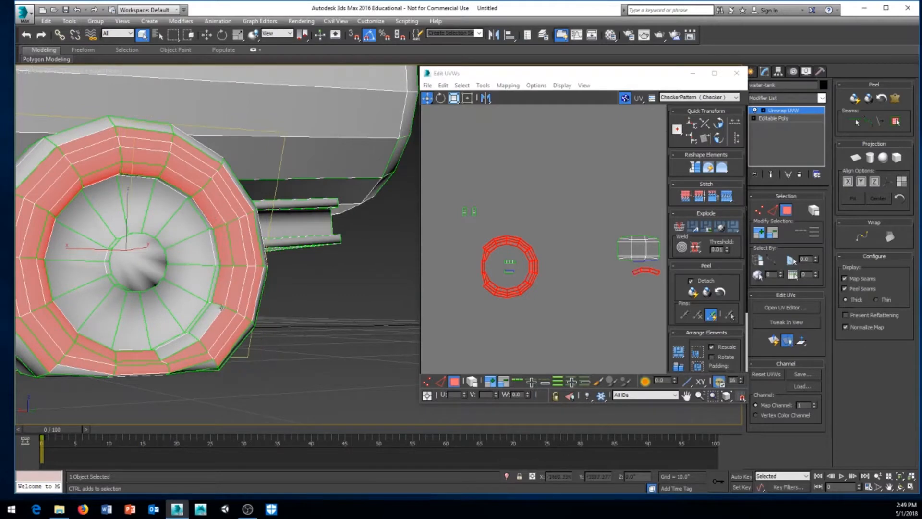
{"action": "left_click", "coordinate": [210, 321], "text": "ctrl"}
{"action": "left_click", "coordinate": [179, 346], "text": "ctrl"}
Add the unselected sidewall faces along the bottom of the wheel to the selection
{"action": "middle_click_drag", "start_coordinate": [178, 347], "coordinate": [244, 253], "text": "alt"}
{"action": "left_click", "coordinate": [244, 252], "text": "ctrl"}
{"action": "left_click", "coordinate": [286, 263], "text": "ctrl"}
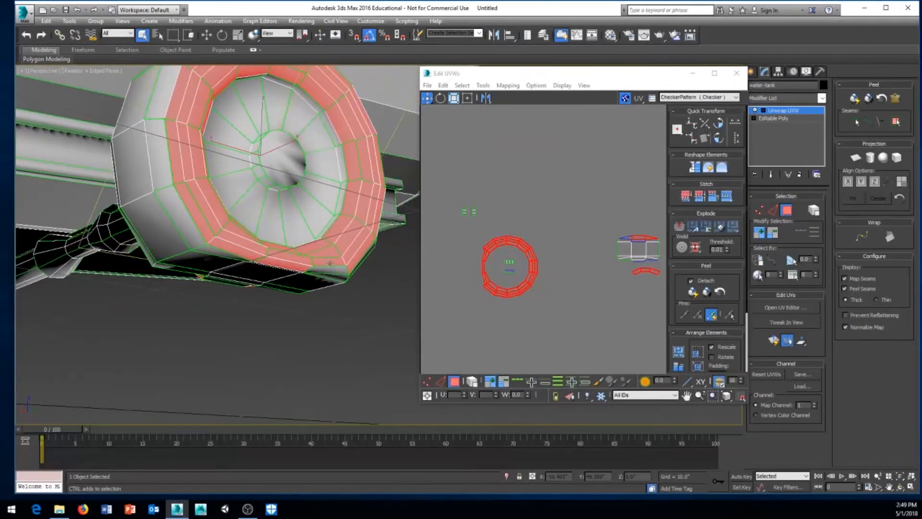
{"action": "left_click", "coordinate": [330, 270], "text": "ctrl"}
Add the missing lower sidewall faces on the wheel's axle side to complete the sidewall selection
{"action": "middle_click_drag", "start_coordinate": [342, 277], "coordinate": [185, 250], "text": "alt"}
{"action": "left_click", "coordinate": [270, 225], "text": "ctrl"}
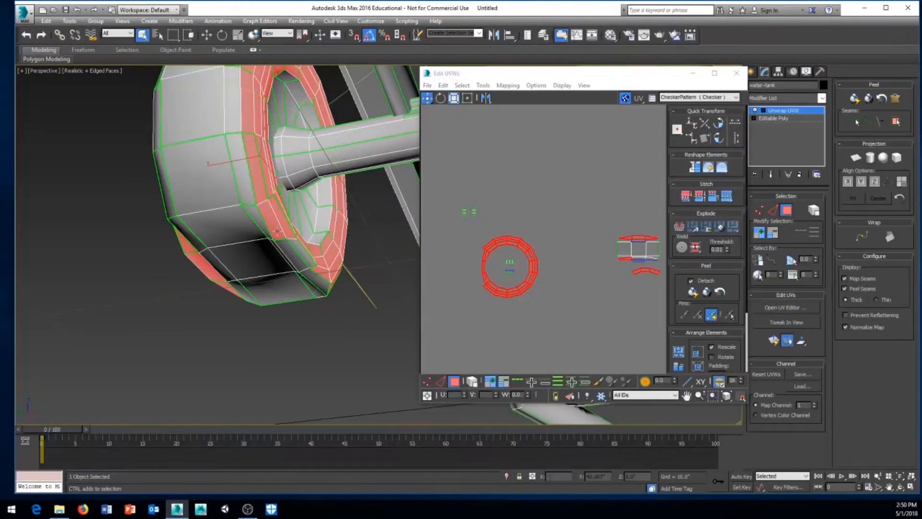
{"action": "left_click", "coordinate": [290, 250], "text": "ctrl"}
{"action": "left_click", "coordinate": [301, 251], "text": "ctrl"}
{"action": "middle_click_drag", "start_coordinate": [301, 250], "coordinate": [383, 312], "text": "alt"}
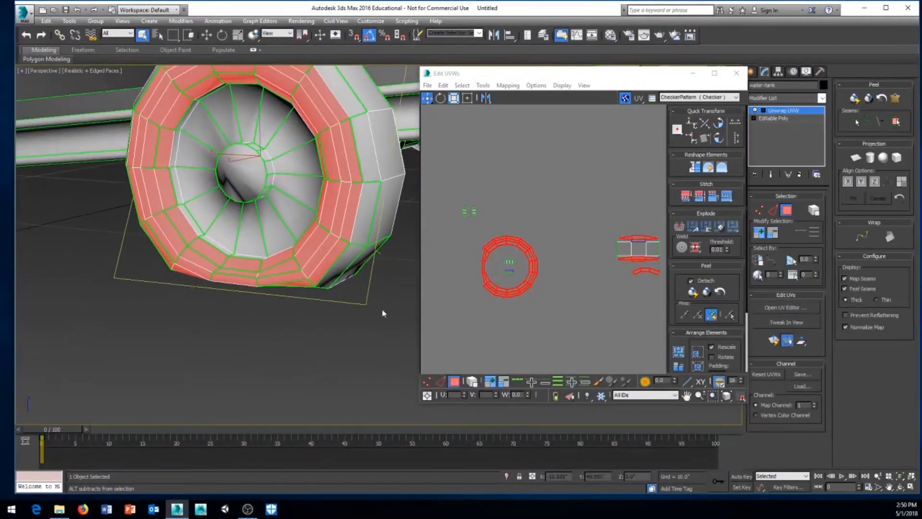
Apply a planar projection to the selected wheel sidewall faces and locate them on the checker tile
{"action": "middle_click_drag", "start_coordinate": [571, 330], "coordinate": [536, 338]}
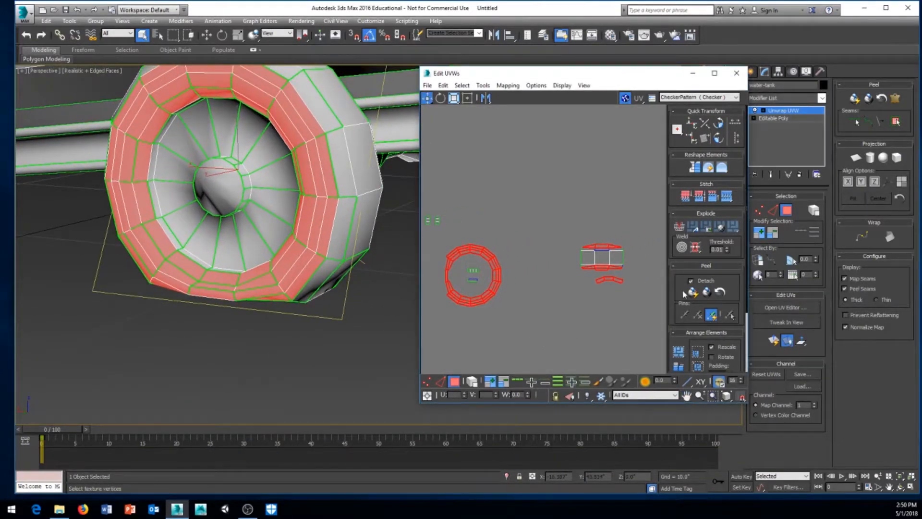
{"action": "left_click", "coordinate": [856, 160]}
{"action": "middle_click_drag", "start_coordinate": [541, 269], "coordinate": [589, 319]}
{"action": "scroll", "coordinate": [589, 319], "scroll_direction": "down", "scroll_amount": 3}
{"action": "middle_click_drag", "start_coordinate": [514, 322], "coordinate": [564, 149]}
{"action": "scroll", "coordinate": [538, 220], "scroll_direction": "down", "scroll_amount": 4}
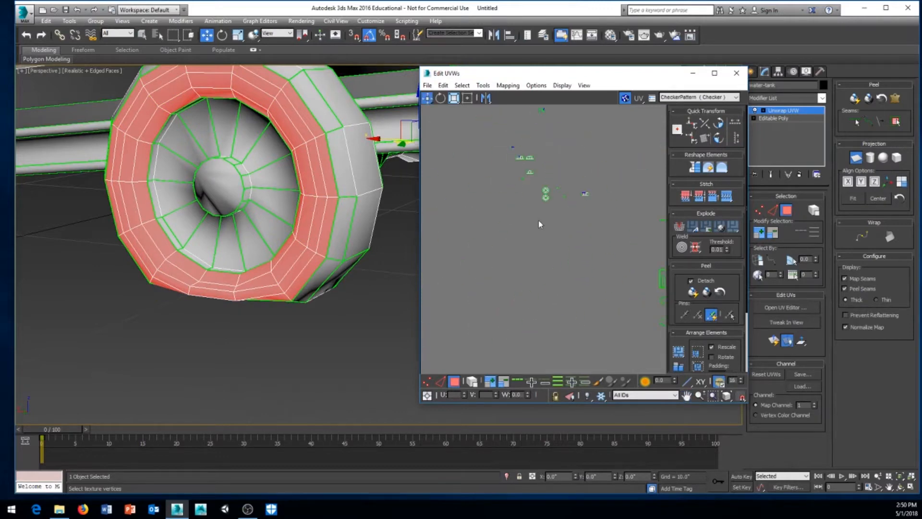
{"action": "middle_click_drag", "start_coordinate": [602, 258], "coordinate": [470, 311]}
{"action": "middle_click_drag", "start_coordinate": [572, 178], "coordinate": [545, 309]}
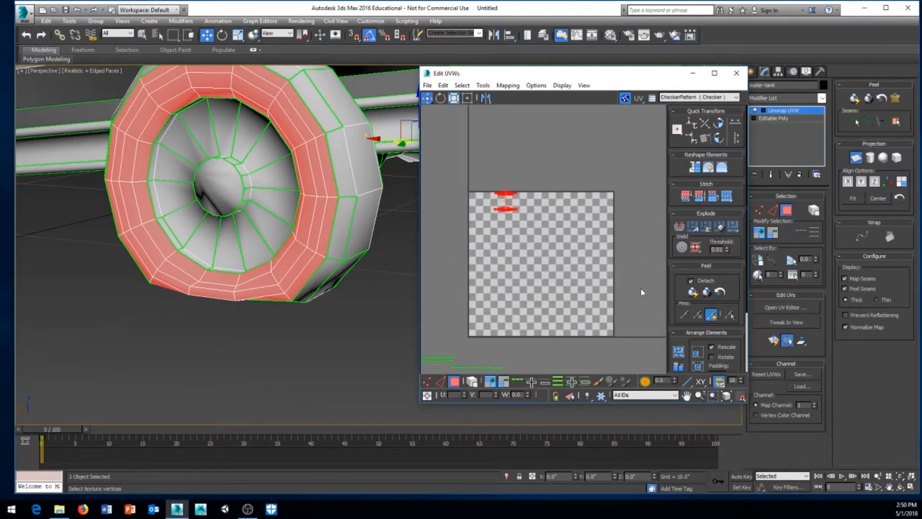
Try a planar projection aligned to the Y axis on the wheel sidewall faces, and restore the unaligned mapping
{"action": "middle_click_drag", "start_coordinate": [269, 182], "coordinate": [299, 257]}
{"action": "scroll", "coordinate": [178, 254], "scroll_direction": "down", "scroll_amount": 3}
{"action": "middle_click_drag", "start_coordinate": [234, 223], "coordinate": [64, 272]}
{"action": "middle_click_drag", "start_coordinate": [192, 255], "coordinate": [66, 244]}
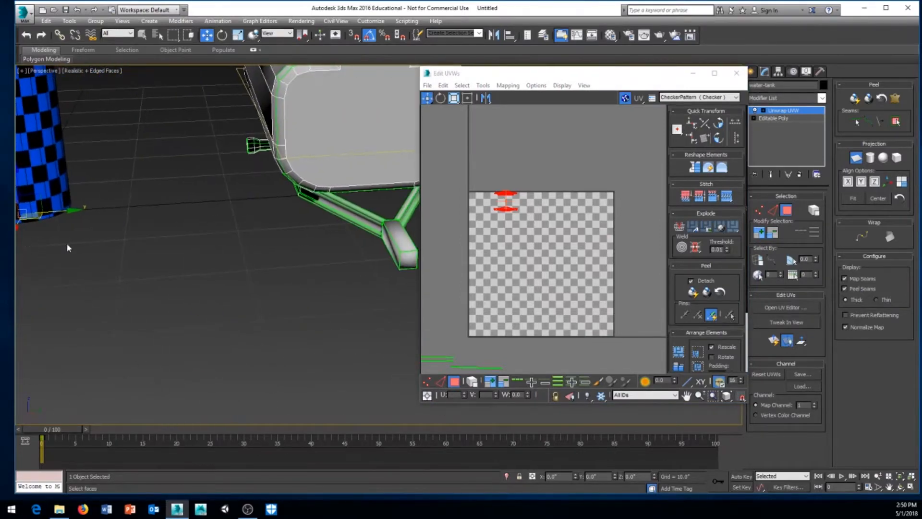
{"action": "middle_click_drag", "start_coordinate": [267, 180], "coordinate": [183, 187]}
{"action": "middle_click_drag", "start_coordinate": [262, 186], "coordinate": [327, 240], "text": "alt"}
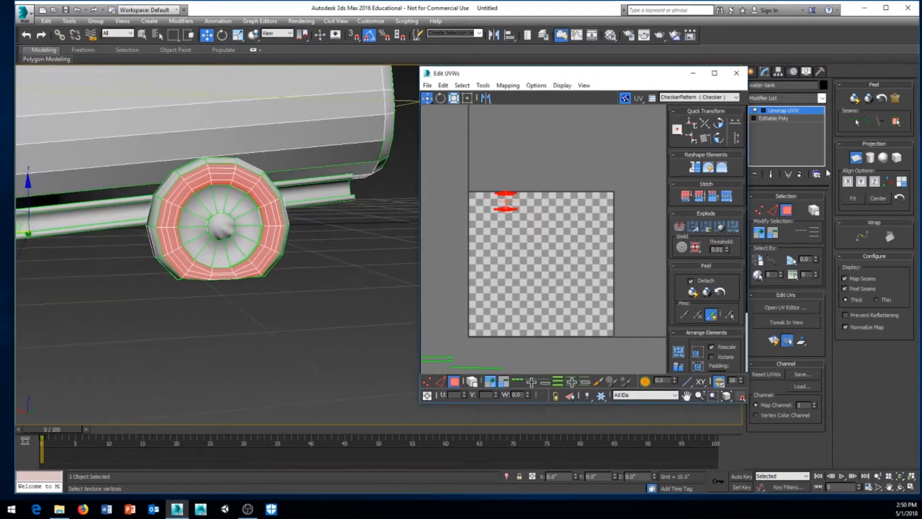
{"action": "left_click", "coordinate": [862, 183]}
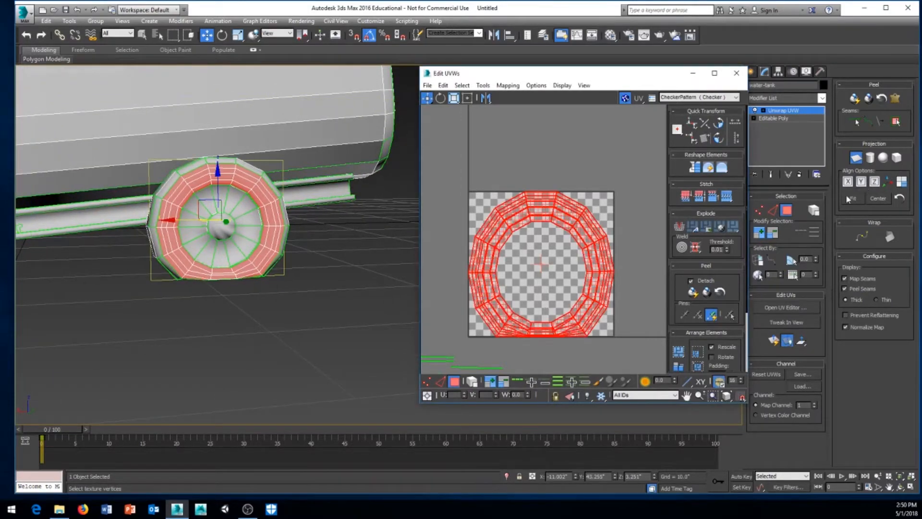
{"action": "left_click", "coordinate": [857, 159]}
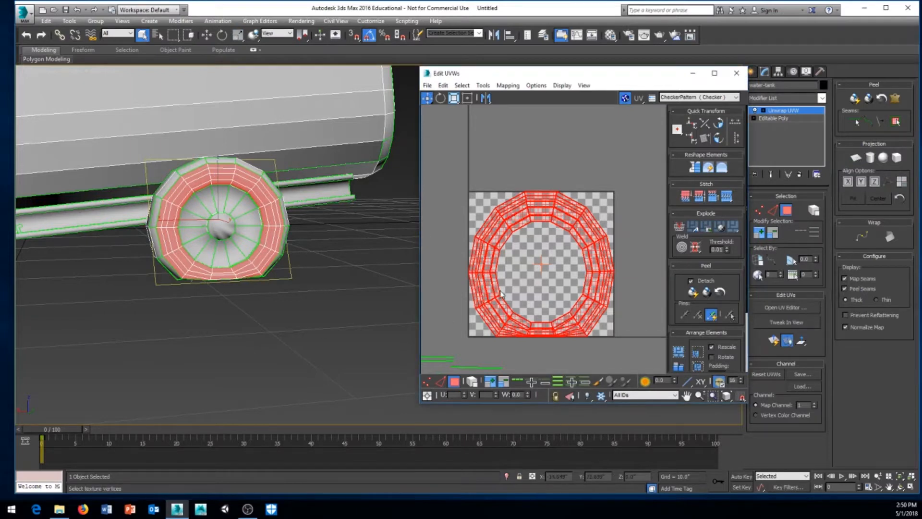
{"action": "left_click", "coordinate": [774, 342]}
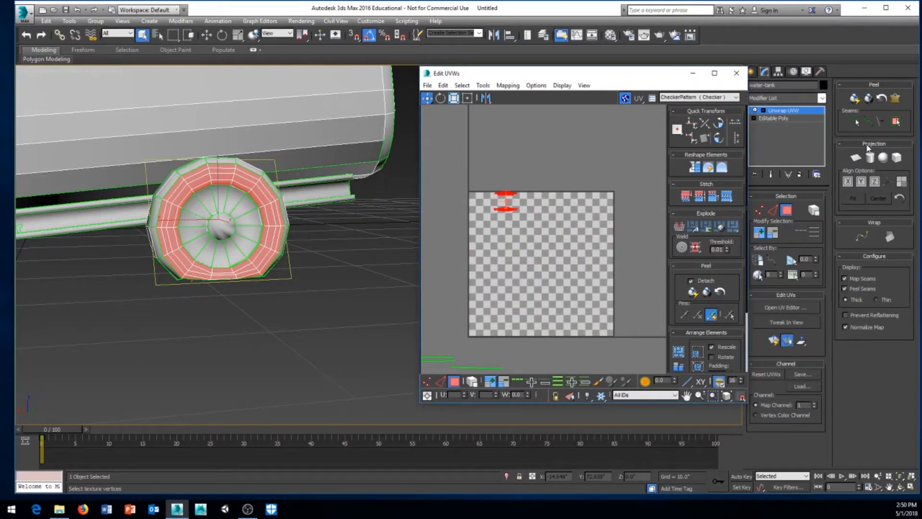
Map the wheel sidewall faces with a planar projection aligned to the Y axis and end the projection
{"action": "left_click", "coordinate": [856, 157]}
{"action": "left_click", "coordinate": [862, 182]}
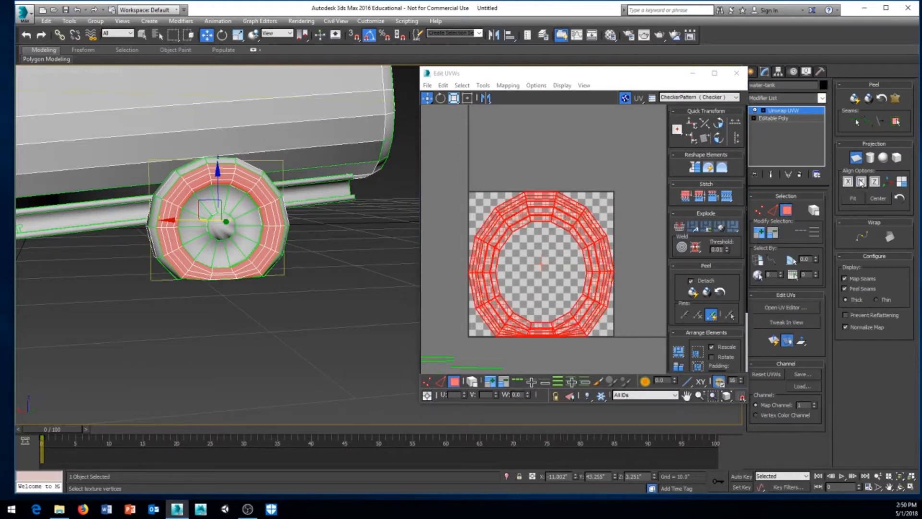
{"action": "left_click", "coordinate": [856, 157]}
{"action": "scroll", "coordinate": [325, 323], "scroll_direction": "down", "scroll_amount": 5}
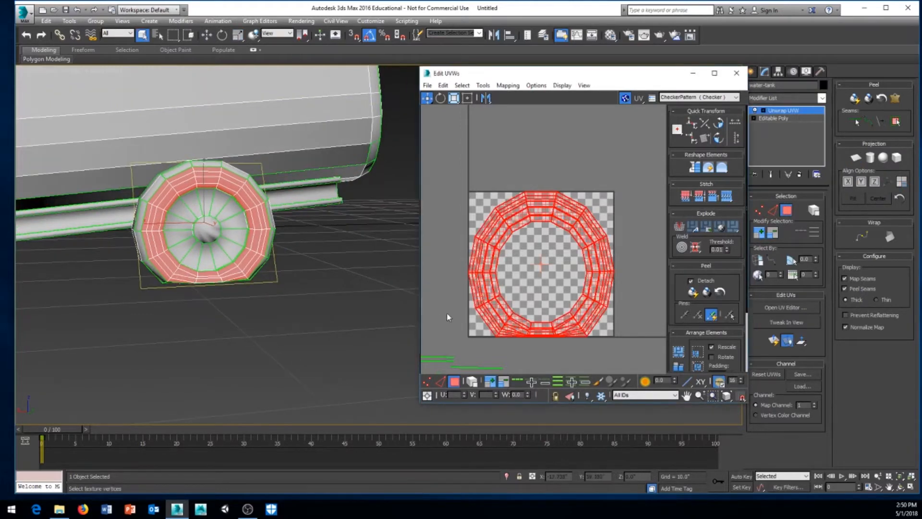
{"action": "scroll", "coordinate": [509, 292], "scroll_direction": "down", "scroll_amount": 4}
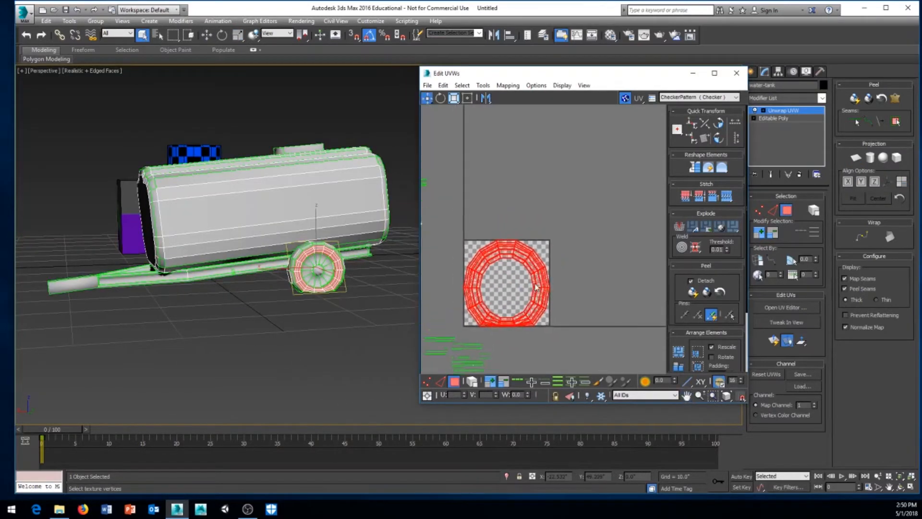
Move the sidewall UV cluster off the checker tile, up into the empty space beside it
{"action": "left_click_drag", "start_coordinate": [537, 272], "coordinate": [635, 161]}
Start a new face selection on the wheel's outer side with two neighbouring disc faces and the hub cap
{"action": "scroll", "coordinate": [347, 314], "scroll_direction": "up", "scroll_amount": 8}
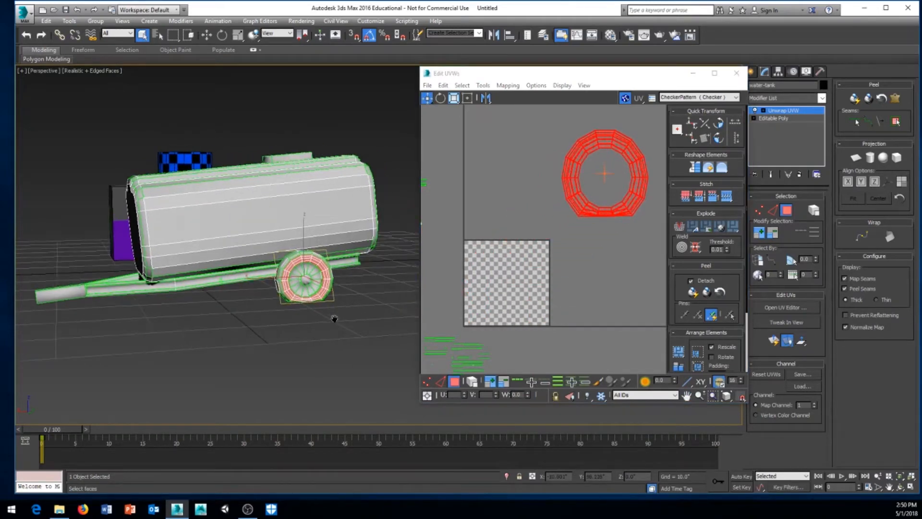
{"action": "middle_click_drag", "start_coordinate": [318, 355], "coordinate": [277, 290], "text": "alt"}
{"action": "left_click", "coordinate": [269, 278]}
{"action": "left_click", "coordinate": [263, 257], "text": "ctrl"}
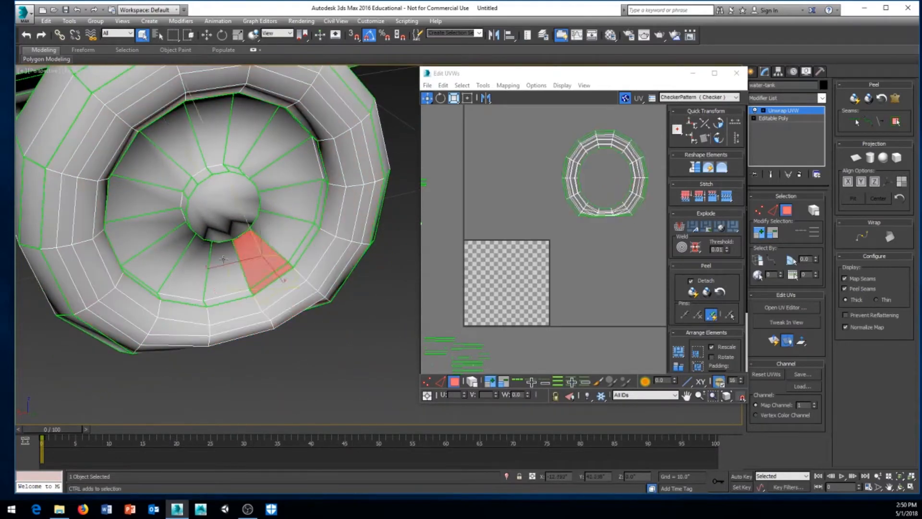
{"action": "left_click", "coordinate": [226, 272], "text": "ctrl"}
{"action": "left_click", "coordinate": [223, 202], "text": "ctrl"}
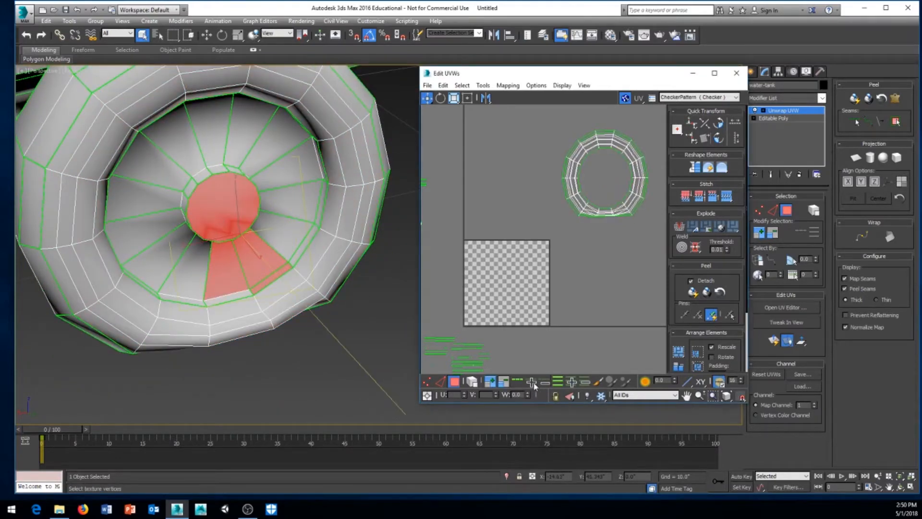
Grow the face selection until it covers the whole outer wheel disc around the hub cap
{"action": "left_click", "coordinate": [489, 383]}
{"action": "left_click", "coordinate": [490, 383]}
{"action": "left_click", "coordinate": [489, 383]}
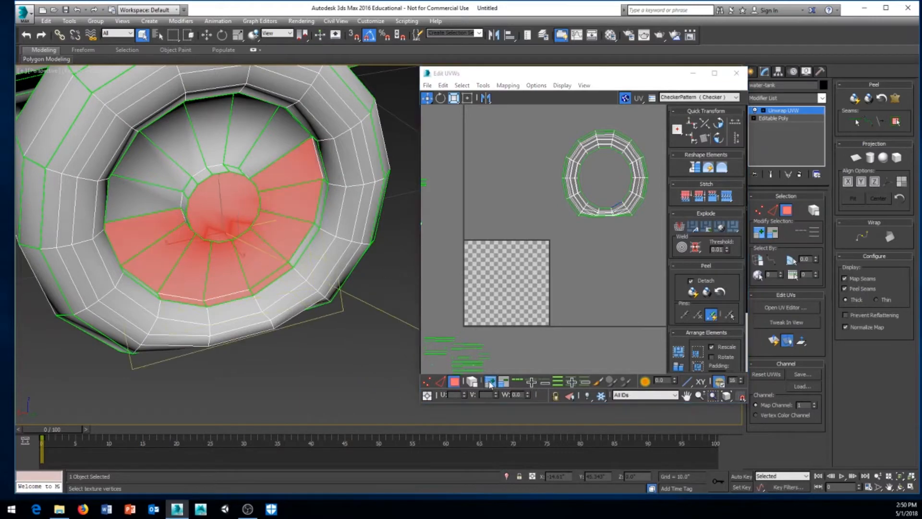
{"action": "left_click", "coordinate": [489, 383]}
{"action": "left_click", "coordinate": [490, 383]}
{"action": "left_click", "coordinate": [490, 383]}
{"action": "left_click", "coordinate": [489, 383]}
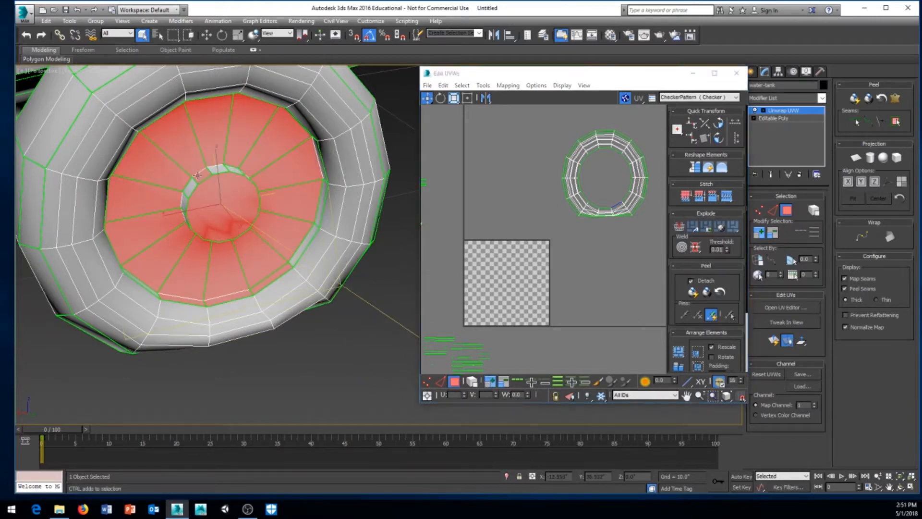
{"action": "left_click", "coordinate": [490, 383]}
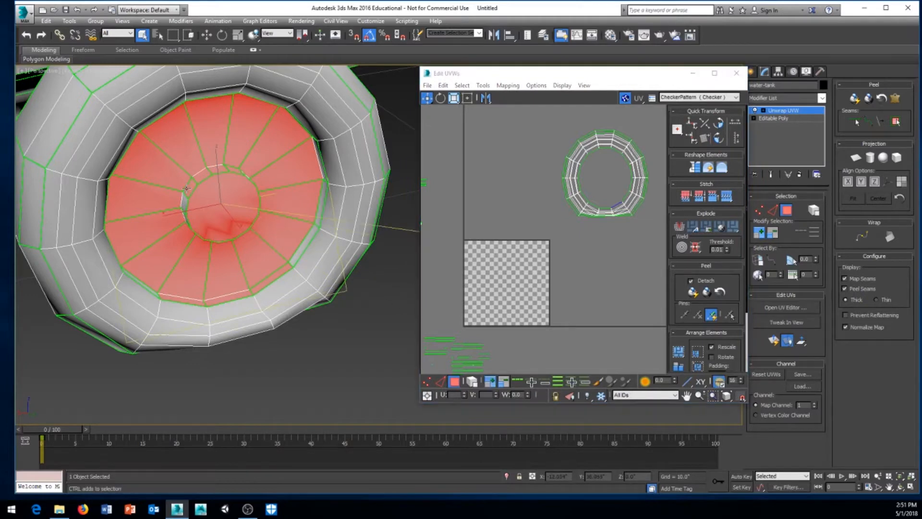
Add the missing hub side faces and narrow rim edge faces to the outer wheel disc selection
{"action": "middle_click_drag", "start_coordinate": [186, 188], "coordinate": [215, 206], "text": "alt"}
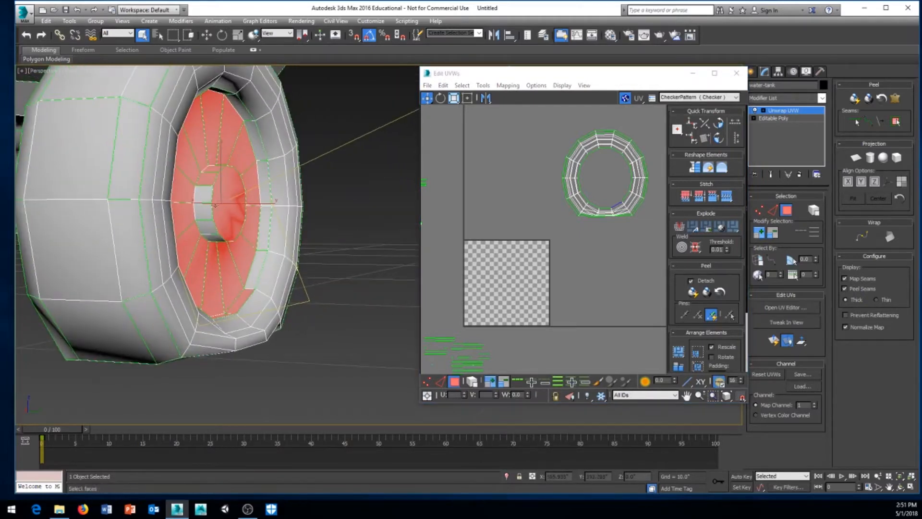
{"action": "left_click", "coordinate": [213, 238], "text": "ctrl"}
{"action": "left_click", "coordinate": [491, 383]}
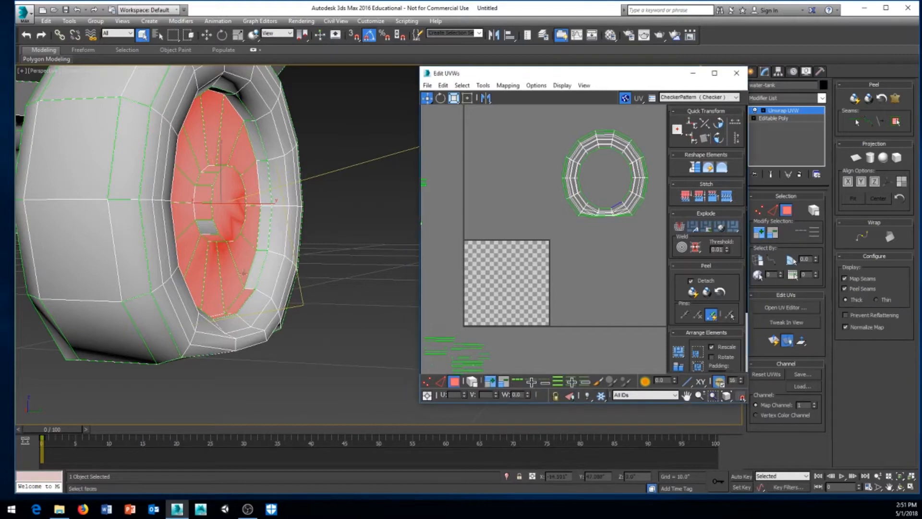
{"action": "scroll", "coordinate": [237, 258], "scroll_direction": "up", "scroll_amount": 2}
{"action": "middle_click_drag", "start_coordinate": [237, 258], "coordinate": [178, 269], "text": "alt"}
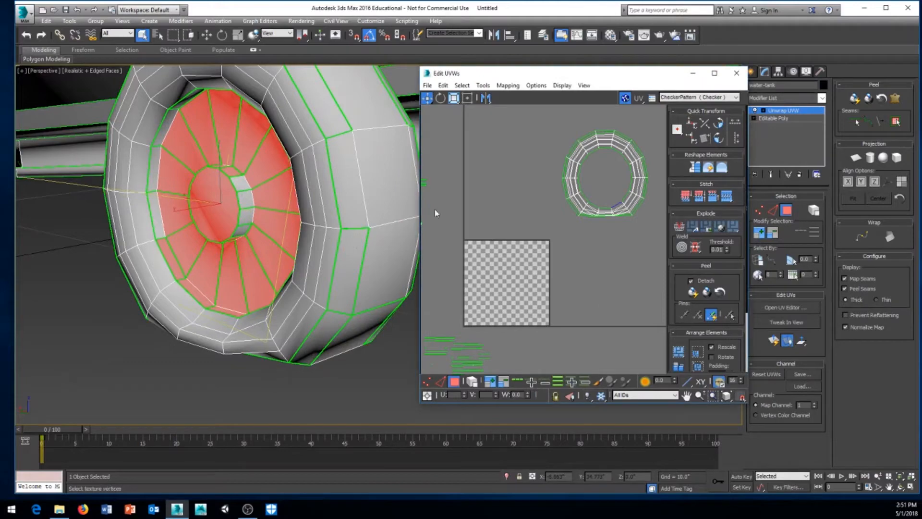
{"action": "middle_click_drag", "start_coordinate": [242, 186], "coordinate": [336, 237], "text": "alt"}
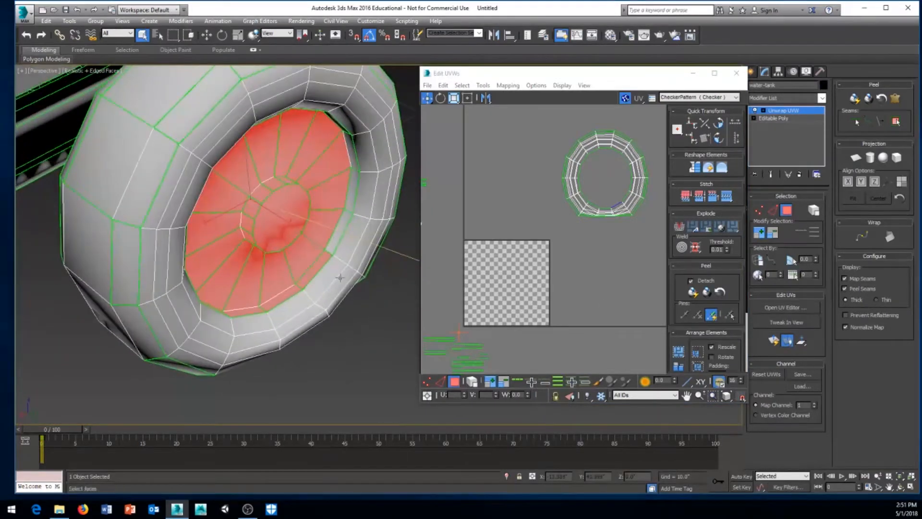
{"action": "mouse_move", "coordinate": [350, 196]}
{"action": "middle_mouse_down", "text": "alt"}
{"action": "mouse_move", "coordinate": [344, 204]}
{"action": "mouse_move", "coordinate": [336, 192]}
{"action": "middle_mouse_up", "text": "alt"}
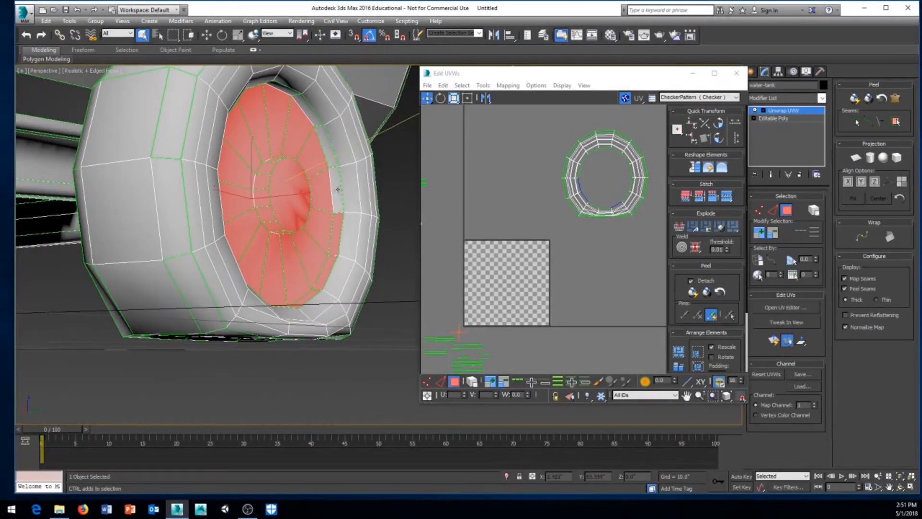
{"action": "middle_click_drag", "start_coordinate": [279, 161], "coordinate": [175, 148], "text": "alt"}
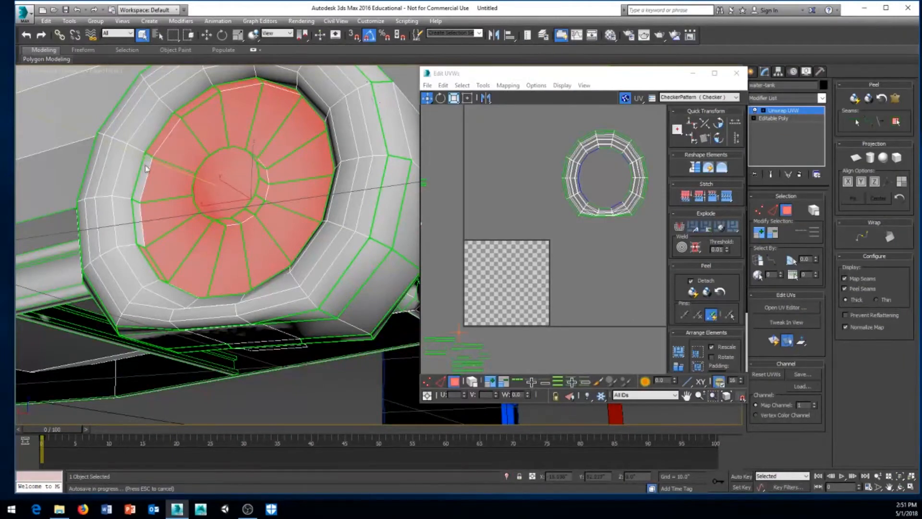
{"action": "left_click", "coordinate": [140, 209]}
Remove the stray face on the wheel's axle side from the selection
{"action": "middle_click_drag", "start_coordinate": [138, 221], "coordinate": [271, 321], "text": "alt"}
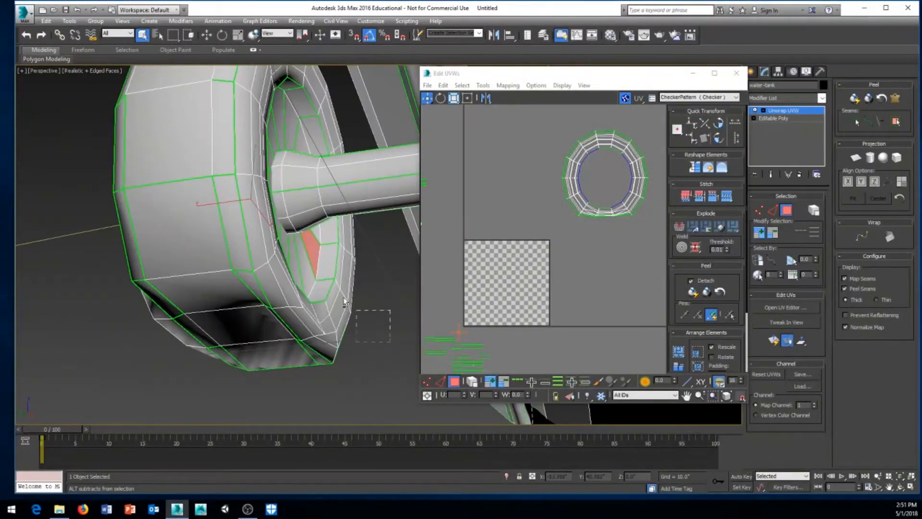
{"action": "left_click_drag", "start_coordinate": [344, 302], "coordinate": [306, 236], "text": "alt"}
{"action": "middle_click_drag", "start_coordinate": [306, 238], "coordinate": [800, 243], "text": "alt"}
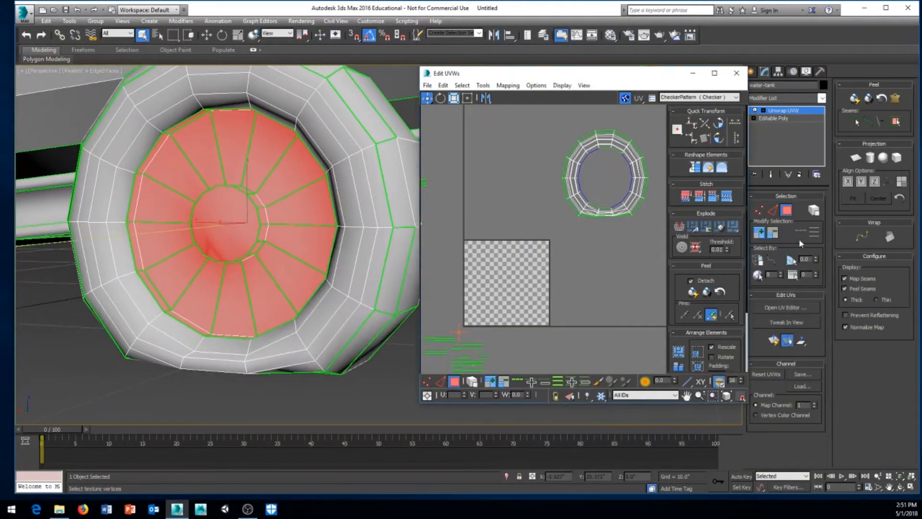
Apply a planar projection to the outer wheel disc faces and move their cluster above the checker tile
{"action": "left_click", "coordinate": [856, 157]}
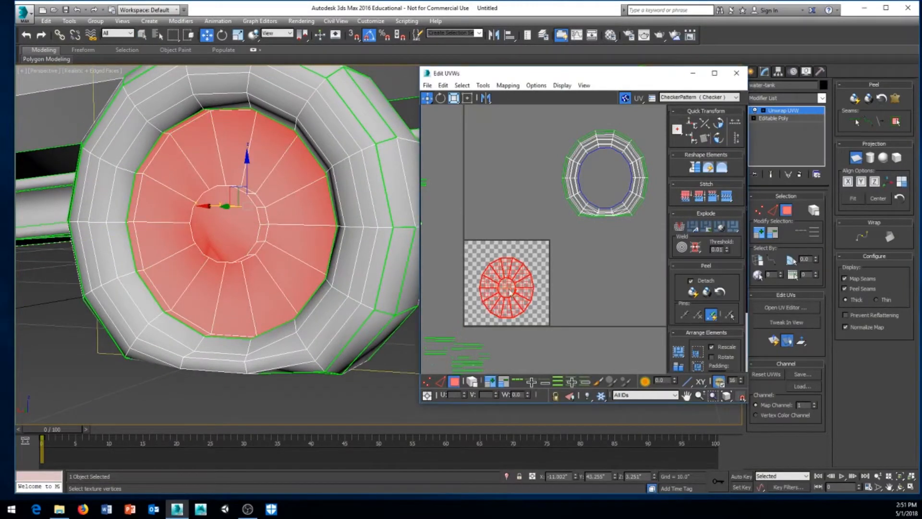
{"action": "left_click", "coordinate": [857, 159]}
{"action": "middle_click_drag", "start_coordinate": [597, 274], "coordinate": [600, 300]}
{"action": "left_click_drag", "start_coordinate": [503, 276], "coordinate": [515, 155]}
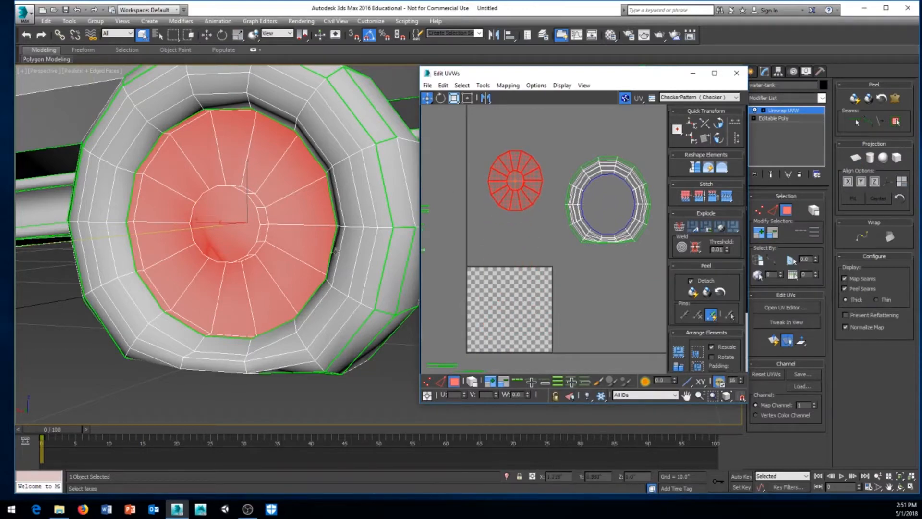
Add the first five disc faces on the wheel's axle side to the outer disc selection
{"action": "middle_click_drag", "start_coordinate": [336, 247], "coordinate": [200, 145], "text": "alt"}
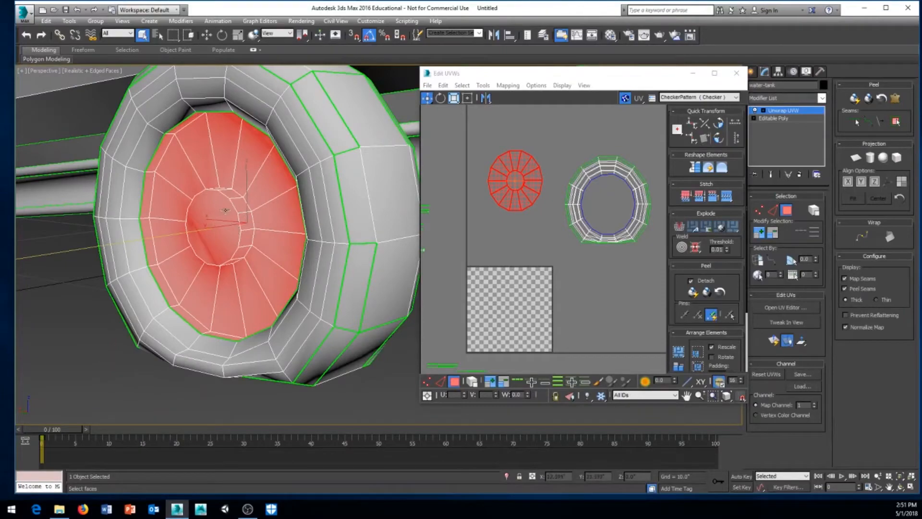
{"action": "middle_click_drag", "start_coordinate": [215, 277], "coordinate": [224, 198], "text": "alt"}
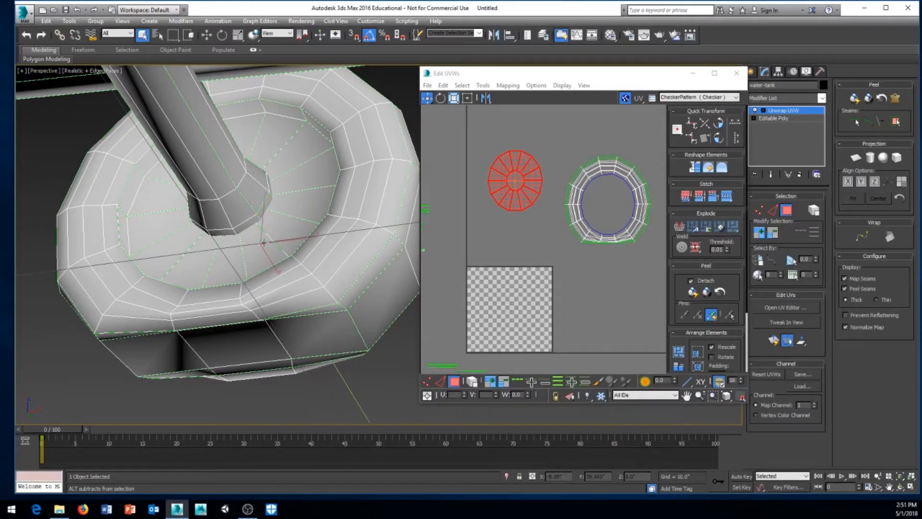
{"action": "scroll", "coordinate": [264, 212], "scroll_direction": "up", "scroll_amount": 2}
{"action": "left_click", "coordinate": [301, 216]}
{"action": "left_click", "coordinate": [304, 182], "text": "ctrl"}
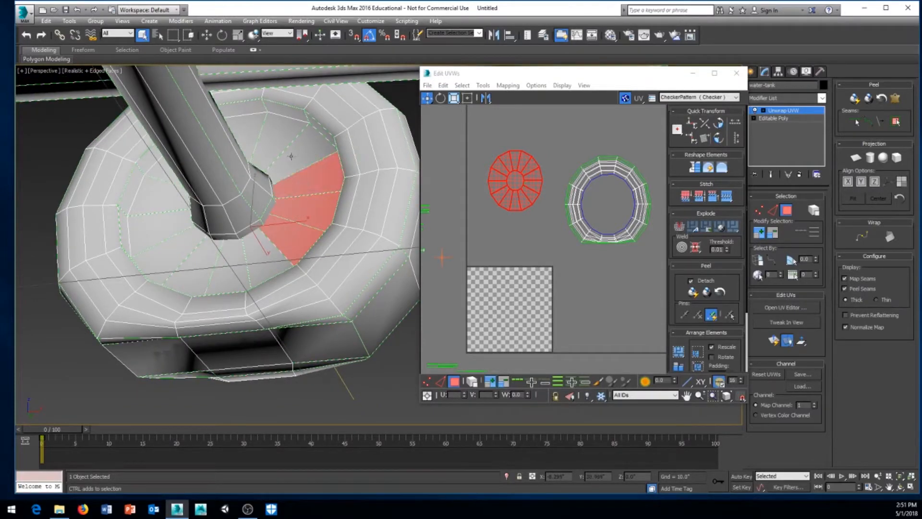
{"action": "left_click", "coordinate": [291, 156], "text": "ctrl"}
{"action": "left_click", "coordinate": [273, 140], "text": "ctrl"}
{"action": "left_click", "coordinate": [244, 134], "text": "ctrl"}
{"action": "middle_click_drag", "start_coordinate": [167, 164], "coordinate": [240, 159], "text": "alt"}
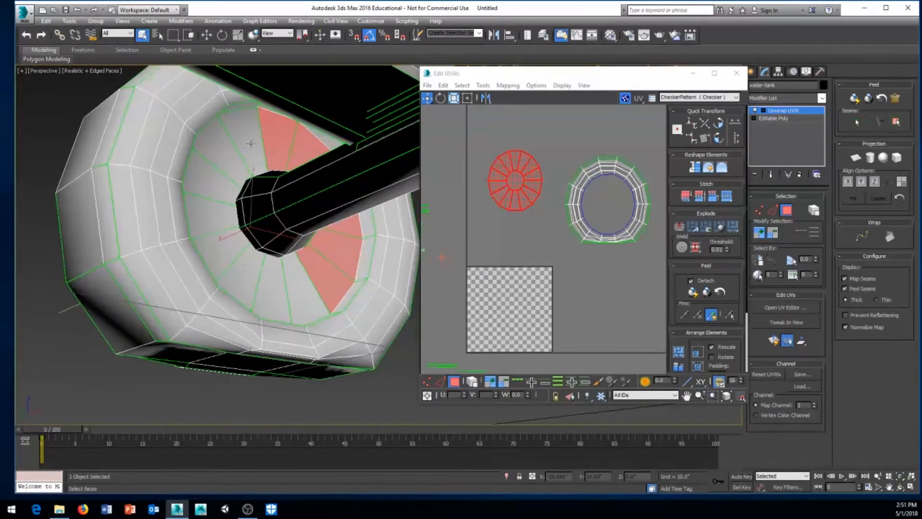
Add the remaining disc faces around the axle to the selection and check the coverage in wireframe
{"action": "left_click", "coordinate": [247, 144], "text": "ctrl"}
{"action": "left_click", "coordinate": [226, 160], "text": "ctrl"}
{"action": "left_click", "coordinate": [213, 182], "text": "ctrl"}
{"action": "left_click", "coordinate": [205, 204], "text": "ctrl"}
{"action": "left_click", "coordinate": [221, 252], "text": "ctrl"}
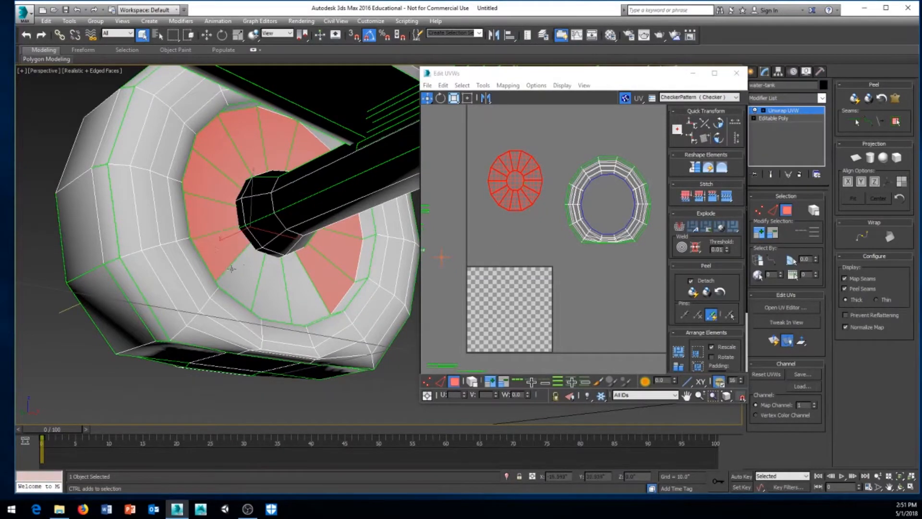
{"action": "left_click", "coordinate": [243, 284], "text": "ctrl"}
{"action": "left_click", "coordinate": [280, 295], "text": "ctrl"}
{"action": "left_click", "coordinate": [306, 288], "text": "ctrl"}
{"action": "middle_click_drag", "start_coordinate": [305, 288], "coordinate": [201, 264], "text": "alt"}
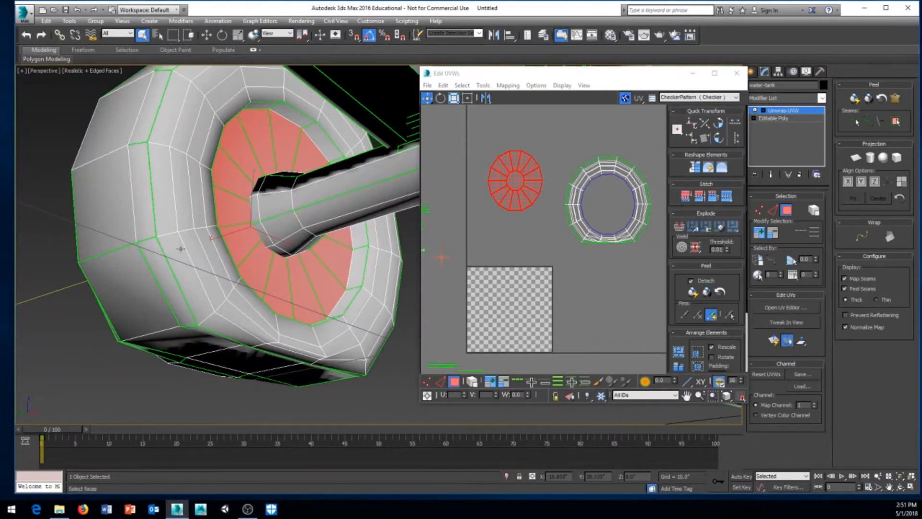
{"action": "key", "text": "F3"}
{"action": "middle_click_drag", "start_coordinate": [327, 219], "coordinate": [269, 250]}
{"action": "key", "text": "F3"}
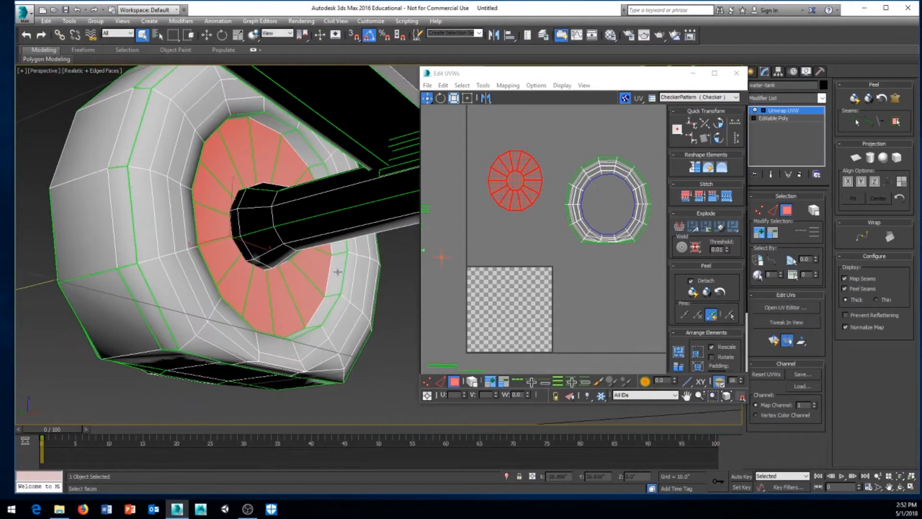
Add the narrow rim edge faces bordering the axle-side disc to the selection
{"action": "mouse_move", "coordinate": [327, 283]}
{"action": "middle_mouse_down", "text": "alt"}
{"action": "mouse_move", "coordinate": [333, 257]}
{"action": "mouse_move", "coordinate": [323, 271]}
{"action": "middle_mouse_up", "text": "alt"}
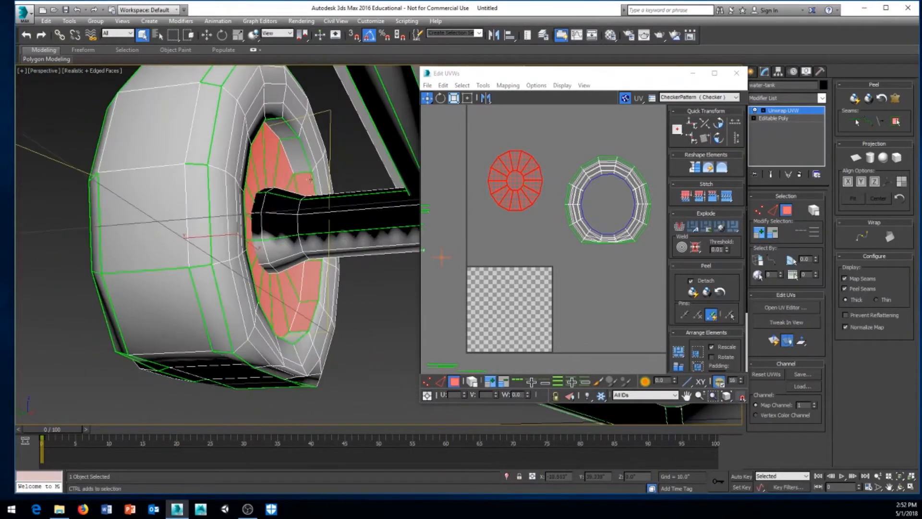
{"action": "left_click", "coordinate": [299, 166], "text": "ctrl"}
{"action": "left_click", "coordinate": [282, 131], "text": "ctrl"}
{"action": "middle_click_drag", "start_coordinate": [281, 130], "coordinate": [196, 122], "text": "alt"}
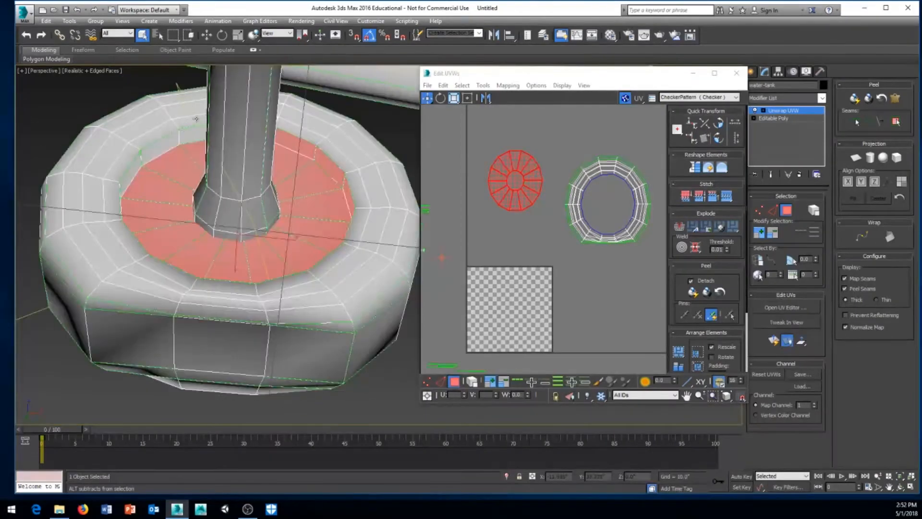
{"action": "left_click", "coordinate": [192, 134], "text": "ctrl"}
{"action": "left_click", "coordinate": [155, 150], "text": "ctrl"}
{"action": "middle_click_drag", "start_coordinate": [125, 180], "coordinate": [120, 269], "text": "alt"}
{"action": "left_click", "coordinate": [132, 281], "text": "ctrl"}
{"action": "left_click", "coordinate": [142, 304], "text": "ctrl"}
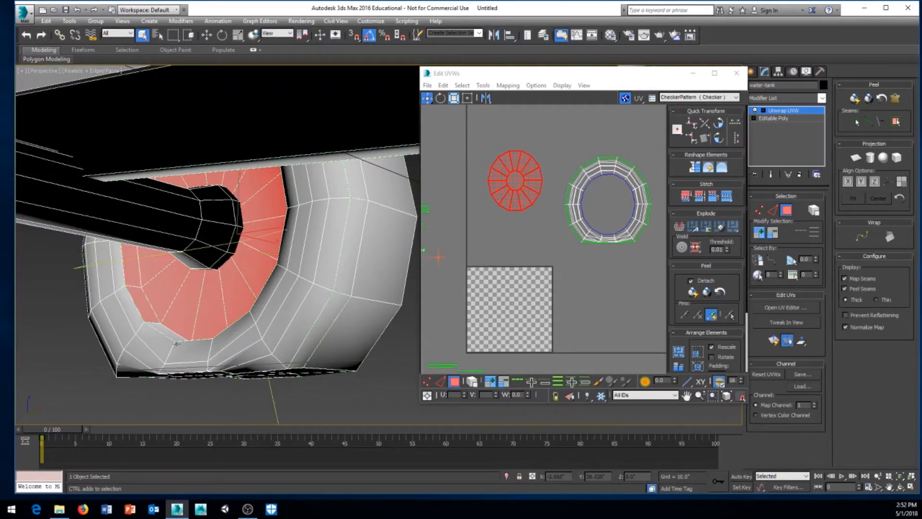
{"action": "left_click", "coordinate": [175, 335], "text": "ctrl"}
{"action": "middle_click_drag", "start_coordinate": [178, 337], "coordinate": [240, 289], "text": "alt"}
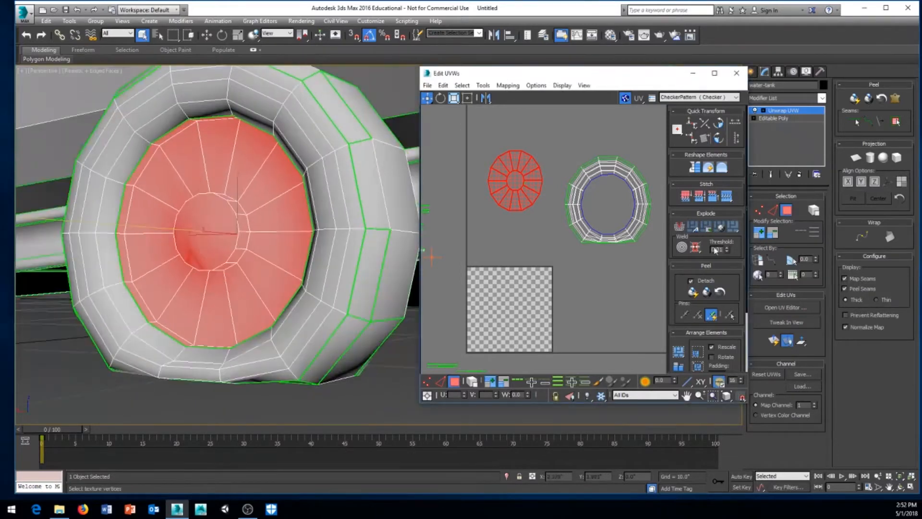
Planar-map the selected disc faces of both wheel sides aligned to the Y axis, and place the cluster beside the checker tile
{"action": "left_click", "coordinate": [858, 158]}
{"action": "left_click", "coordinate": [861, 182]}
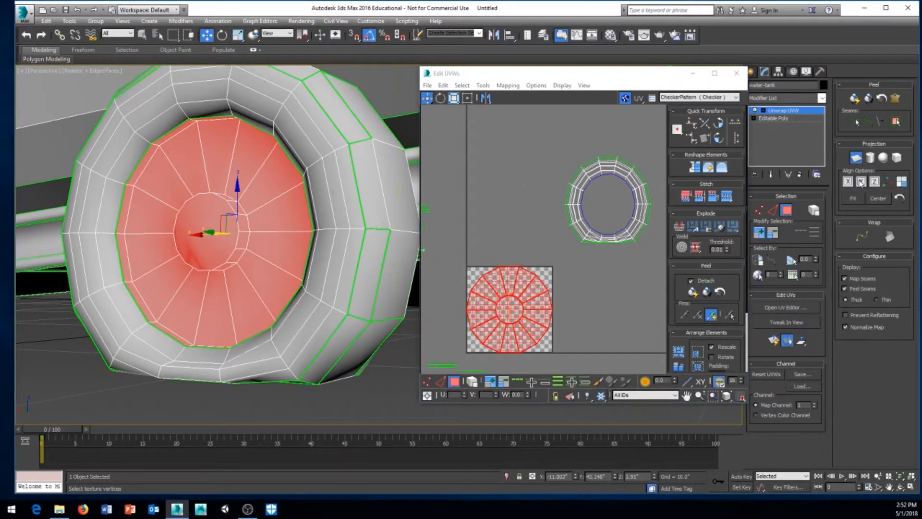
{"action": "left_click", "coordinate": [857, 158]}
{"action": "left_click_drag", "start_coordinate": [530, 306], "coordinate": [638, 285]}
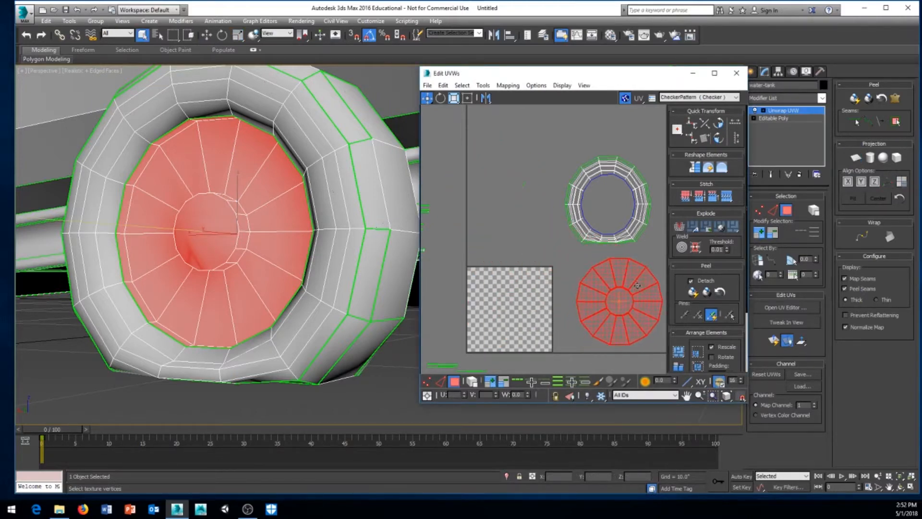
{"action": "middle_click_drag", "start_coordinate": [532, 287], "coordinate": [499, 263]}
Select the wheel's tread faces in the Top view with a thin selection rectangle across the tread's middle
{"action": "scroll", "coordinate": [348, 279], "scroll_direction": "down", "scroll_amount": 4}
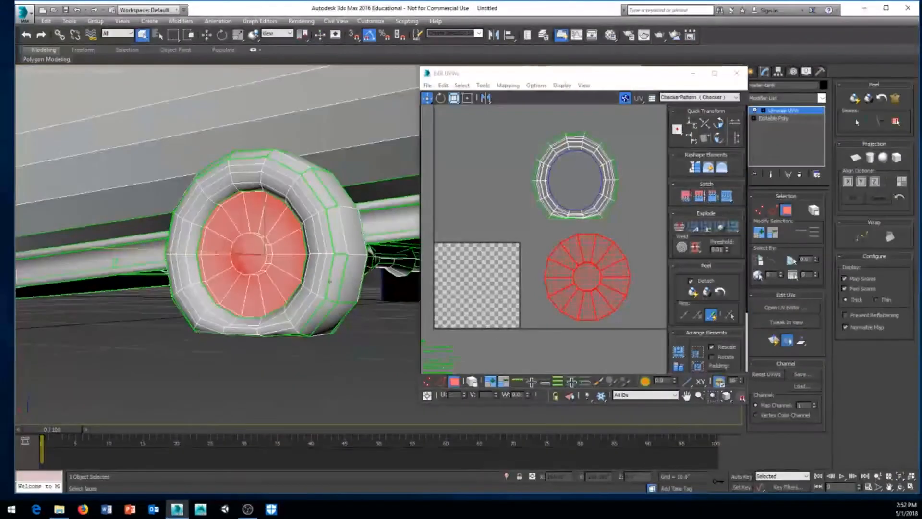
{"action": "middle_click_drag", "start_coordinate": [348, 279], "coordinate": [335, 362], "text": "alt"}
{"action": "key", "text": "t"}
{"action": "key", "text": "z"}
{"action": "scroll", "coordinate": [265, 254], "scroll_direction": "down", "scroll_amount": 2}
{"action": "middle_click_drag", "start_coordinate": [266, 253], "coordinate": [191, 259]}
{"action": "scroll", "coordinate": [191, 258], "scroll_direction": "down", "scroll_amount": 3}
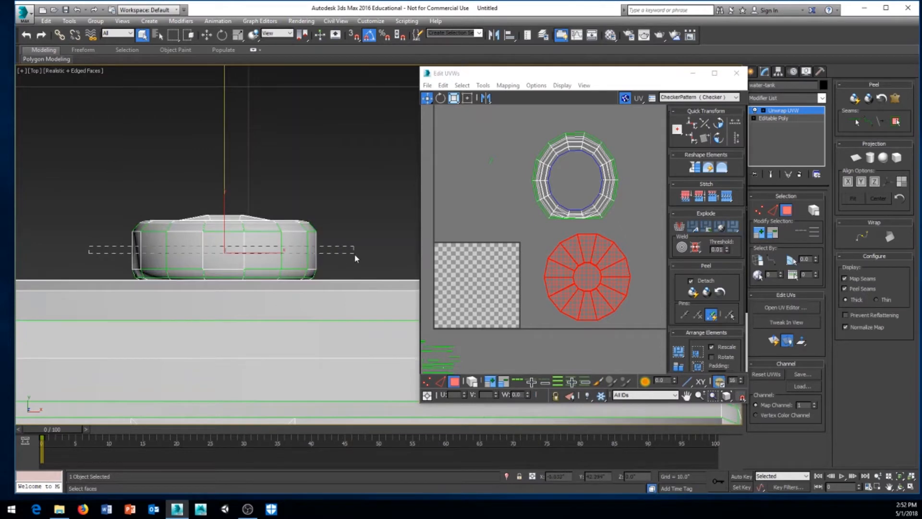
{"action": "left_click_drag", "start_coordinate": [356, 256], "coordinate": [358, 254]}
{"action": "left_click", "coordinate": [457, 269]}
{"action": "middle_click_drag", "start_coordinate": [269, 264], "coordinate": [283, 262]}
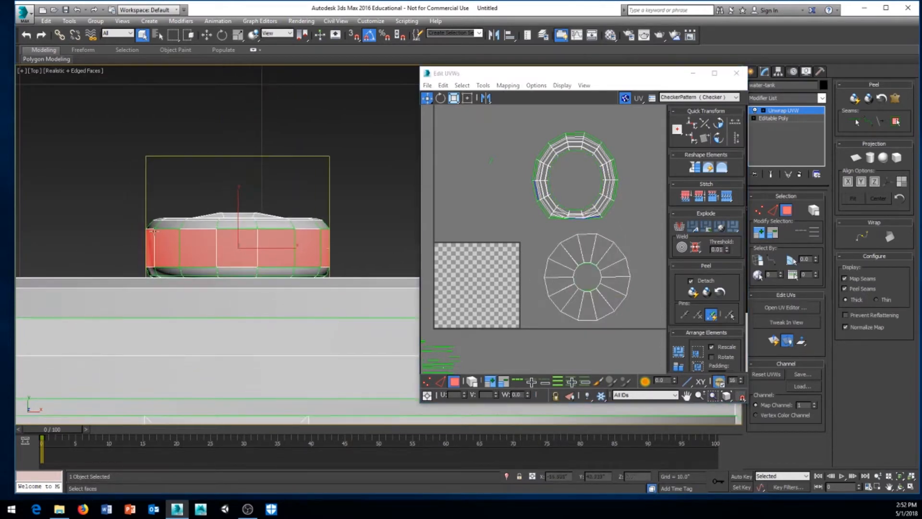
Try to reselect the tread with a taller selection rectangle covering its full width, and inspect the selection in perspective
{"action": "left_click", "coordinate": [126, 227]}
{"action": "left_click_drag", "start_coordinate": [126, 228], "coordinate": [168, 259]}
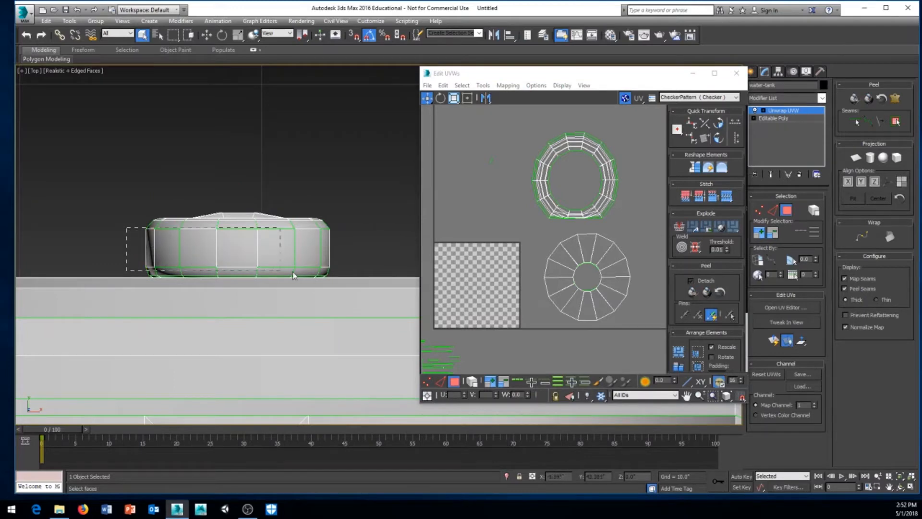
{"action": "left_click_drag", "start_coordinate": [348, 271], "coordinate": [348, 270]}
{"action": "middle_click_drag", "start_coordinate": [342, 252], "coordinate": [290, 247]}
{"action": "key", "text": "p"}
{"action": "key", "text": "t"}
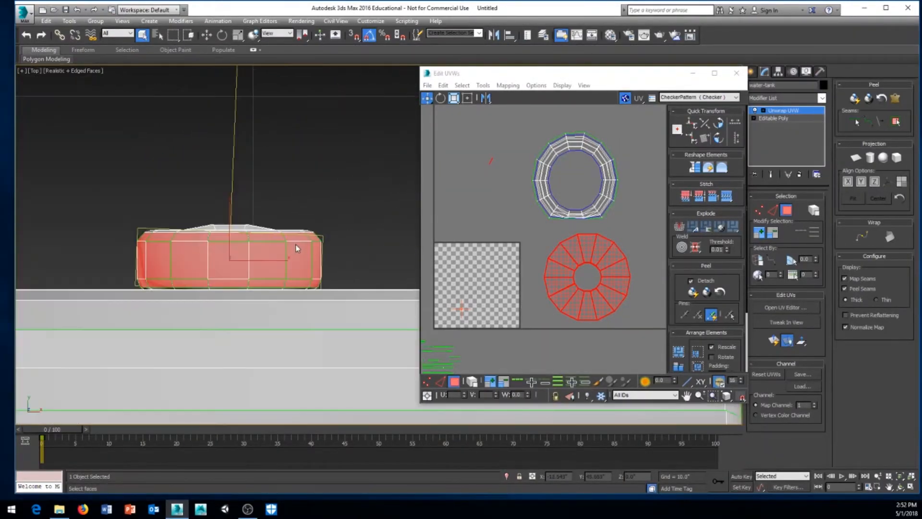
Reselect only the wheel's tread band by crossing the middle of the tread, and check it in perspective
{"action": "left_click", "coordinate": [329, 260]}
{"action": "left_click_drag", "start_coordinate": [329, 260], "coordinate": [119, 262]}
{"action": "middle_click_drag", "start_coordinate": [356, 239], "coordinate": [202, 198], "text": "alt"}
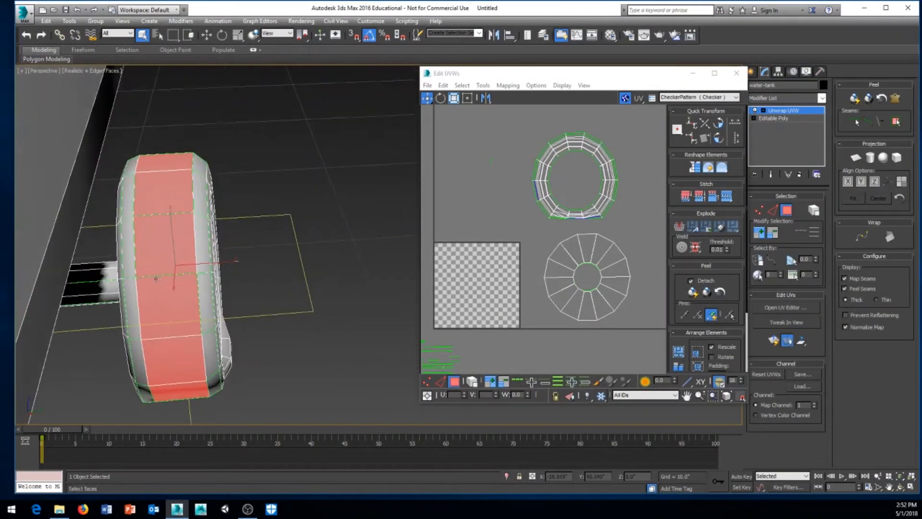
Apply a cylindrical projection to the wheel's selected tread faces, and leave the projection mode
{"action": "middle_click_drag", "start_coordinate": [173, 253], "coordinate": [154, 207], "text": "alt"}
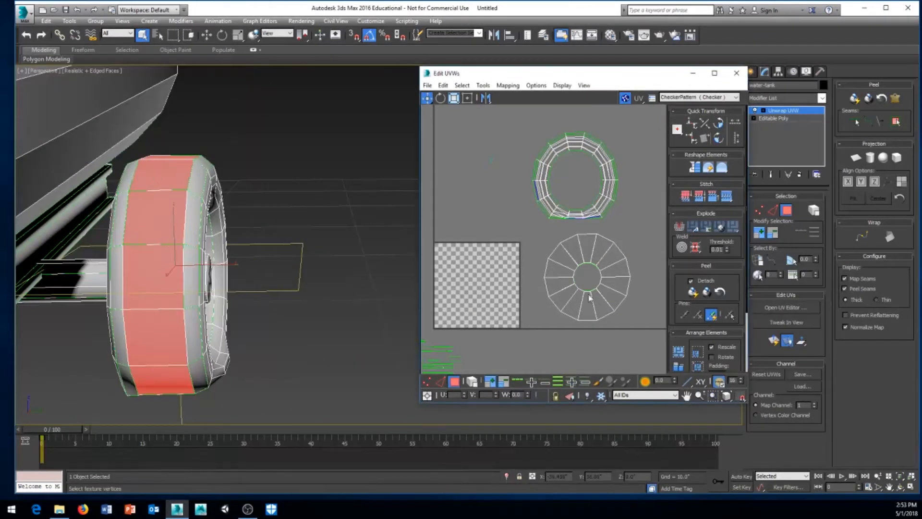
{"action": "scroll", "coordinate": [503, 264], "scroll_direction": "down", "scroll_amount": 6}
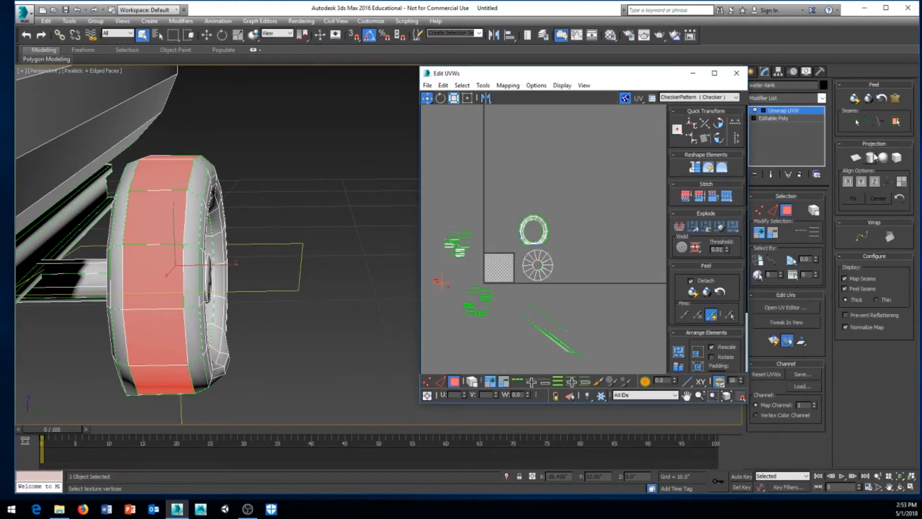
{"action": "left_click", "coordinate": [871, 160]}
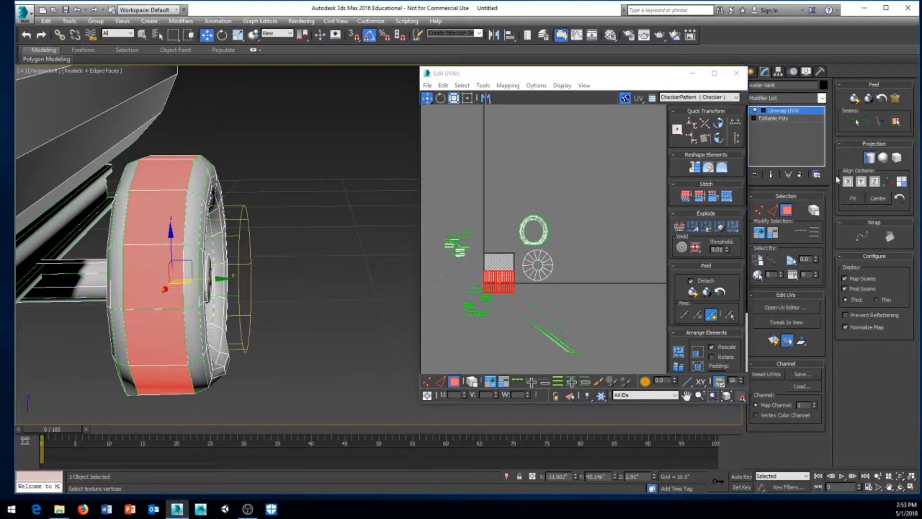
{"action": "scroll", "coordinate": [446, 317], "scroll_direction": "up", "scroll_amount": 3}
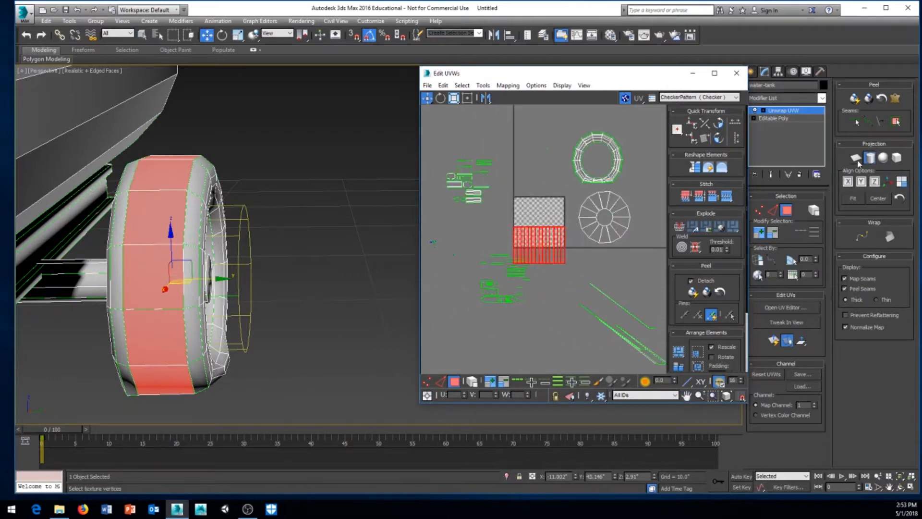
{"action": "scroll", "coordinate": [495, 246], "scroll_direction": "up", "scroll_amount": 4}
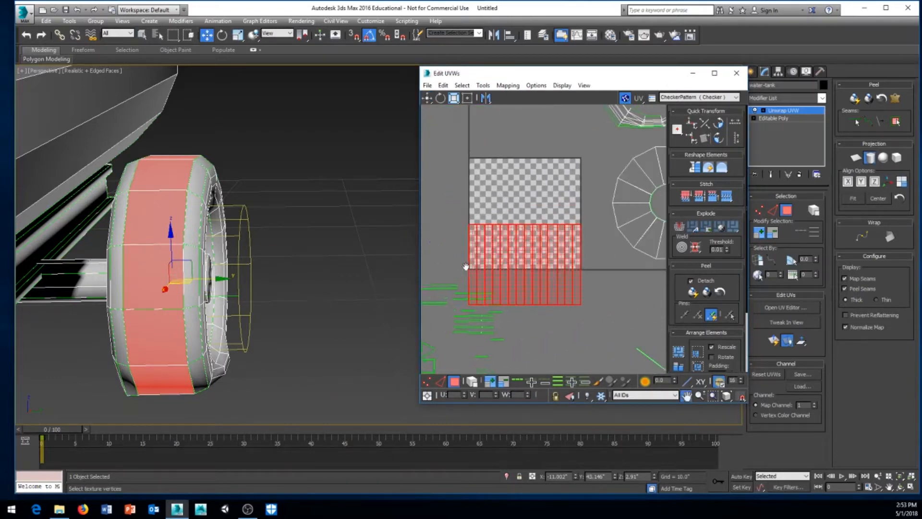
{"action": "middle_click_drag", "start_coordinate": [318, 296], "coordinate": [286, 304], "text": "alt"}
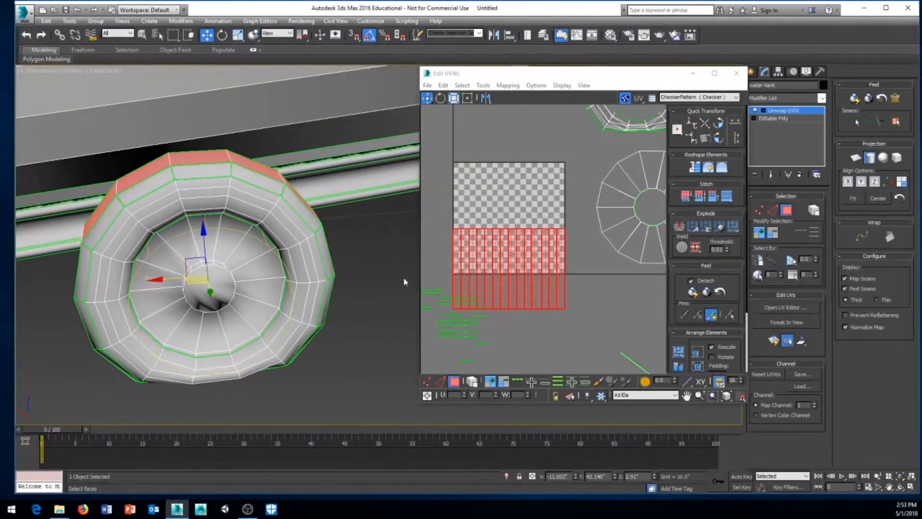
{"action": "scroll", "coordinate": [500, 279], "scroll_direction": "down", "scroll_amount": 3}
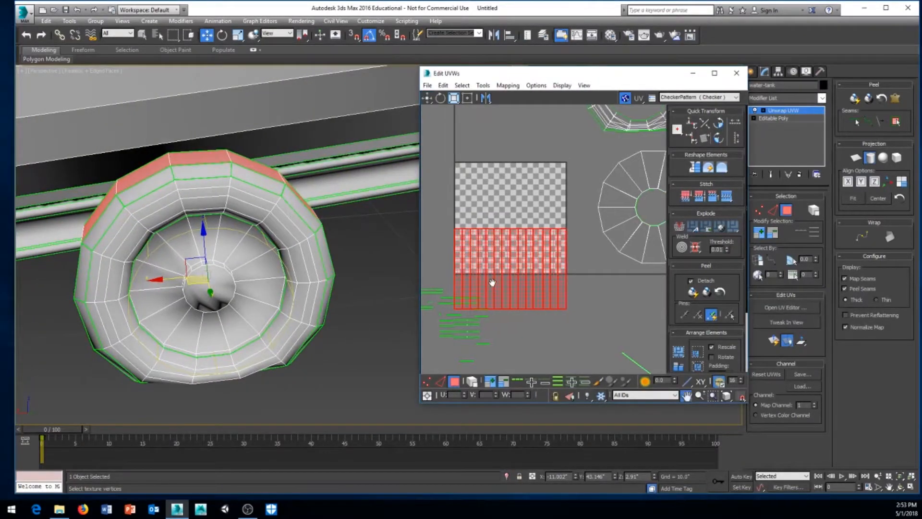
{"action": "left_click", "coordinate": [870, 160]}
Place the tread's UV cluster in the empty area below the checker tile and the other clusters
{"action": "scroll", "coordinate": [491, 261], "scroll_direction": "down", "scroll_amount": 2}
{"action": "left_click_drag", "start_coordinate": [496, 250], "coordinate": [480, 335]}
{"action": "middle_click_drag", "start_coordinate": [480, 335], "coordinate": [491, 325]}
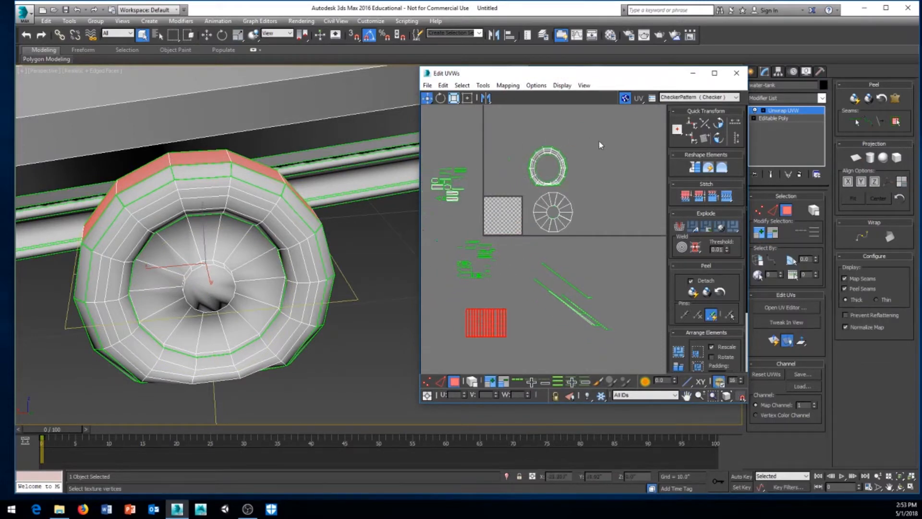
Assign the blue-and-black checker material from the Material Editor to the water tank trailer, and close the editor
{"action": "left_click", "coordinate": [610, 35]}
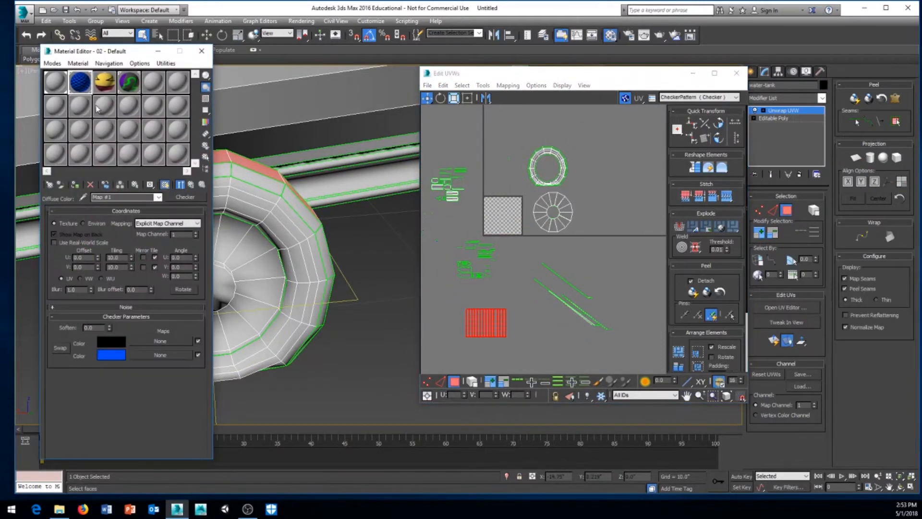
{"action": "left_click", "coordinate": [347, 235]}
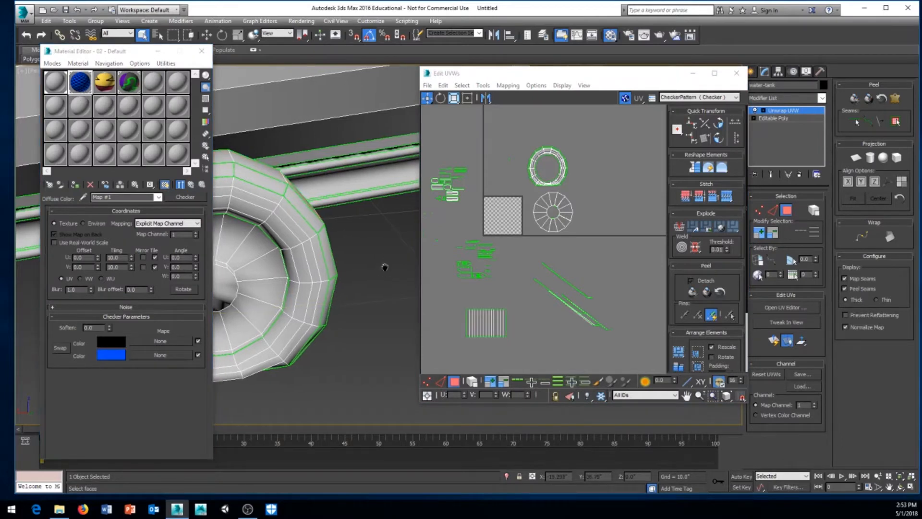
{"action": "scroll", "coordinate": [385, 268], "scroll_direction": "down", "scroll_amount": 5}
{"action": "left_click", "coordinate": [807, 113]}
{"action": "middle_click_drag", "start_coordinate": [378, 217], "coordinate": [378, 226]}
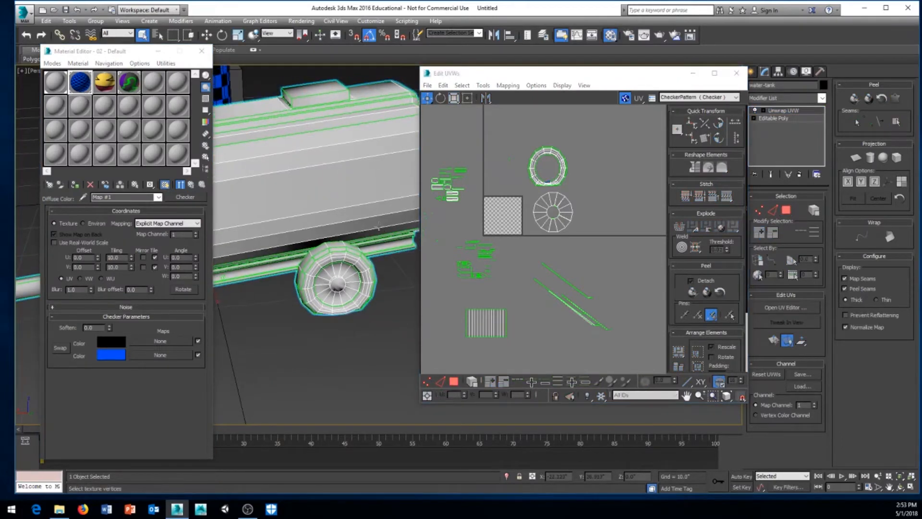
{"action": "left_click", "coordinate": [75, 185]}
{"action": "middle_click_drag", "start_coordinate": [299, 293], "coordinate": [370, 286]}
{"action": "scroll", "coordinate": [317, 284], "scroll_direction": "up", "scroll_amount": 5}
{"action": "scroll", "coordinate": [320, 283], "scroll_direction": "down", "scroll_amount": 3}
{"action": "middle_click_drag", "start_coordinate": [356, 238], "coordinate": [280, 343]}
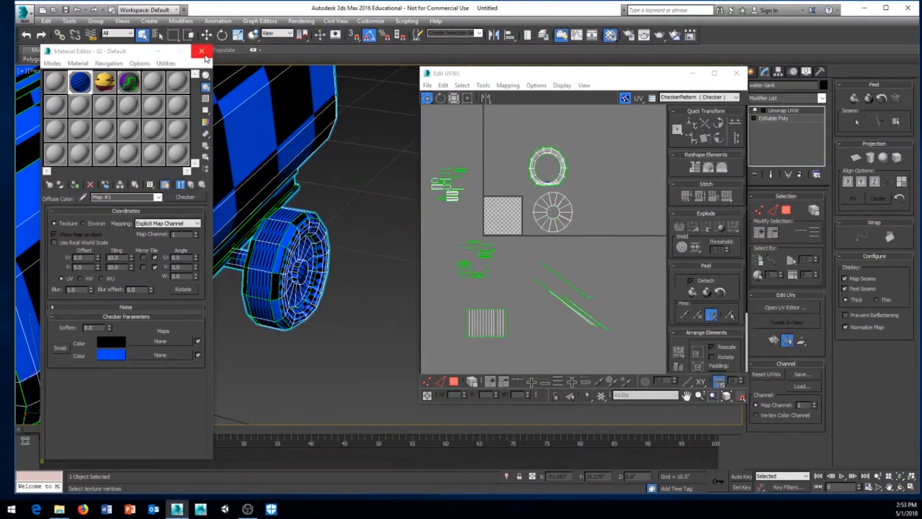
{"action": "left_click", "coordinate": [205, 56]}
Return to face editing in Unwrap UVW and select the tread's UV cluster below the checker tile
{"action": "scroll", "coordinate": [281, 301], "scroll_direction": "up", "scroll_amount": 5}
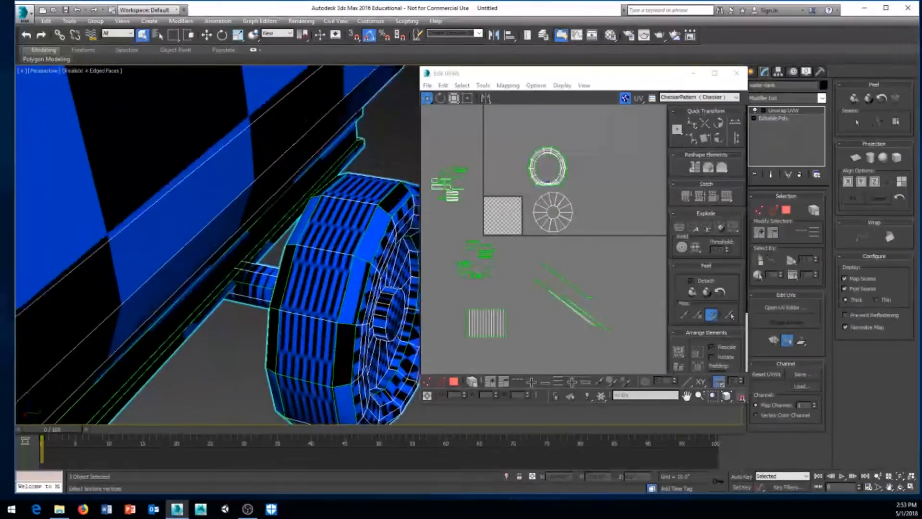
{"action": "scroll", "coordinate": [281, 300], "scroll_direction": "up", "scroll_amount": 3}
{"action": "middle_click_drag", "start_coordinate": [334, 275], "coordinate": [302, 261]}
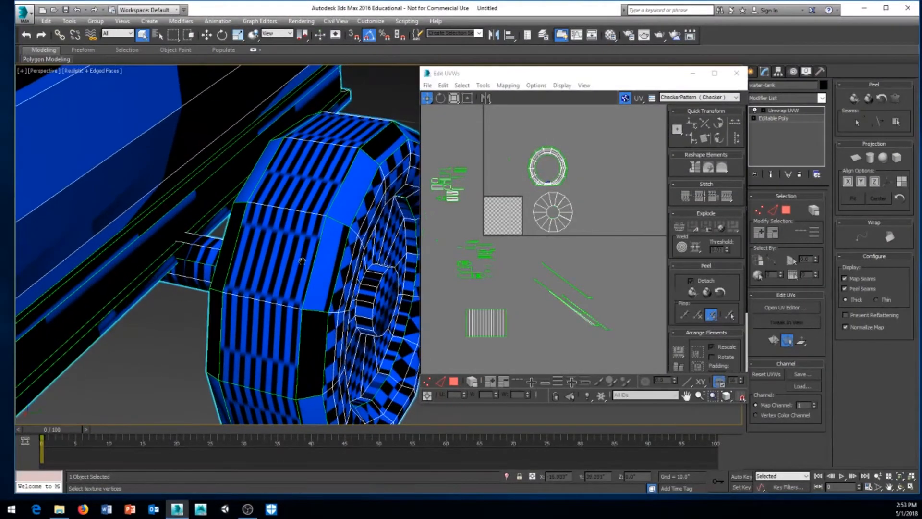
{"action": "left_click", "coordinate": [779, 111]}
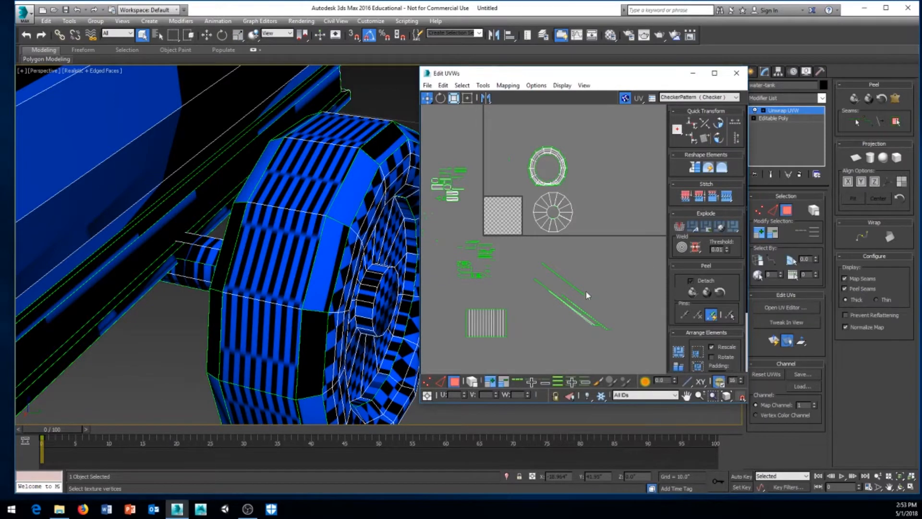
{"action": "middle_click_drag", "start_coordinate": [518, 318], "coordinate": [545, 276]}
{"action": "left_click_drag", "start_coordinate": [477, 305], "coordinate": [477, 304]}
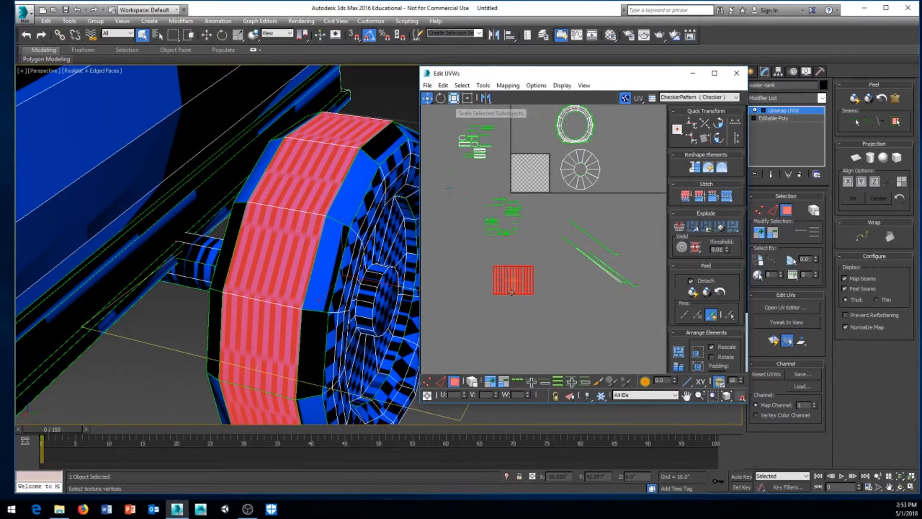
Try enlarging the tread cluster uniformly, check the checker pattern on the wheel, and undo the scaling
{"action": "left_click_drag", "start_coordinate": [510, 287], "coordinate": [549, 236]}
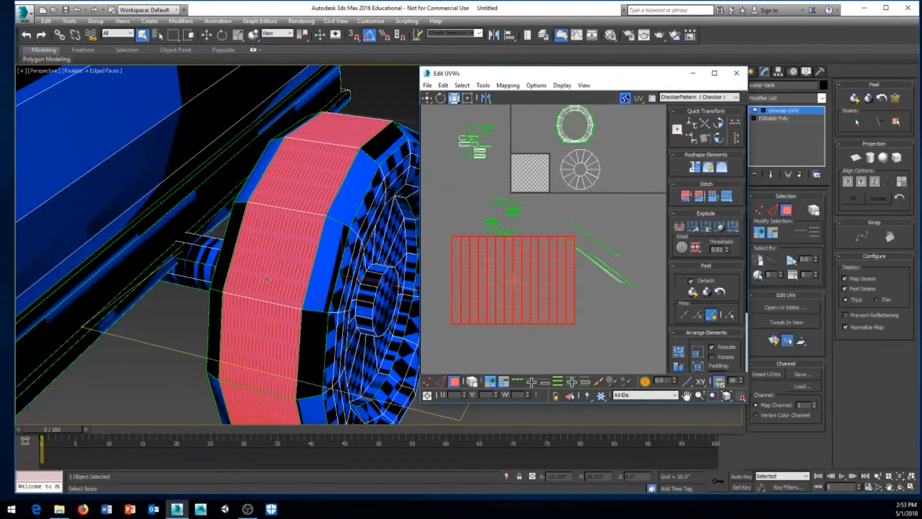
{"action": "middle_click_drag", "start_coordinate": [279, 280], "coordinate": [325, 290], "text": "alt"}
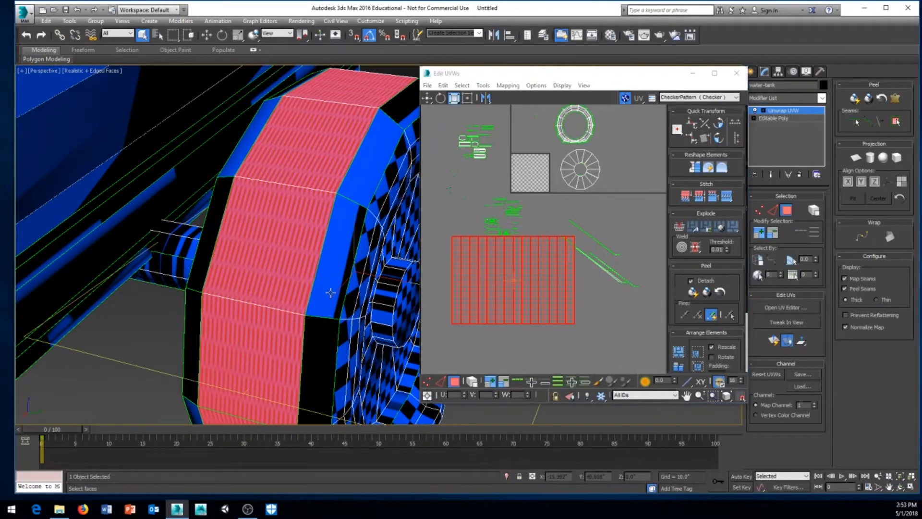
{"action": "key", "text": "ctrl+z"}
Stretch the tread cluster horizontally into a long strip until the checkers on the wheel's tread look square
{"action": "left_click", "coordinate": [456, 98]}
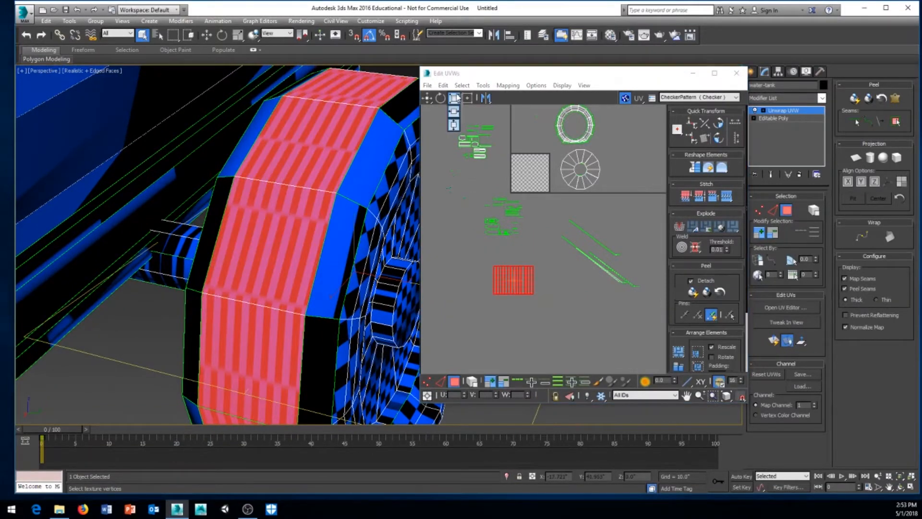
{"action": "left_click", "coordinate": [456, 112]}
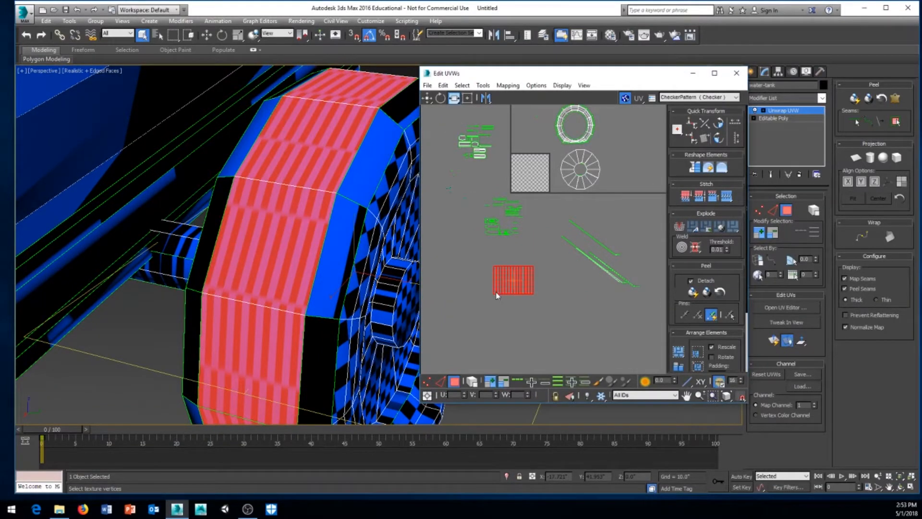
{"action": "left_click_drag", "start_coordinate": [497, 295], "coordinate": [730, 317]}
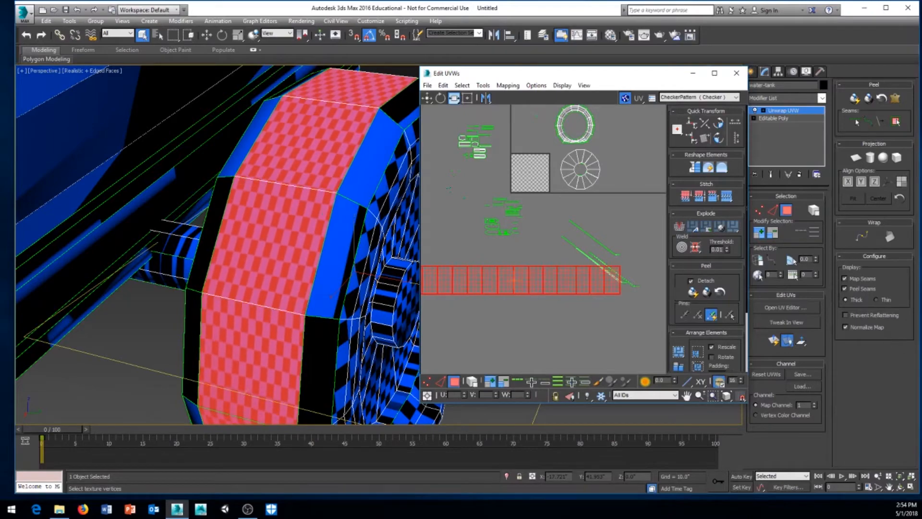
{"action": "left_click_drag", "start_coordinate": [455, 283], "coordinate": [582, 292]}
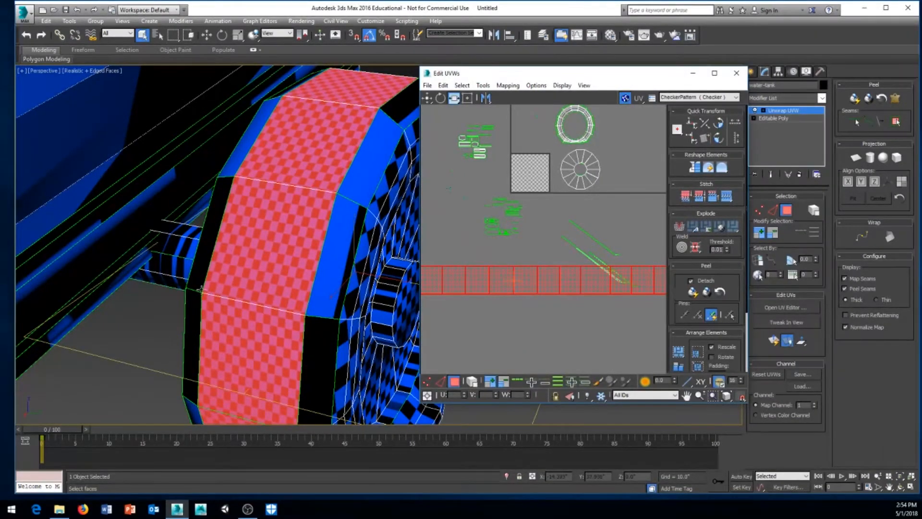
{"action": "middle_click_drag", "start_coordinate": [201, 288], "coordinate": [225, 293], "text": "alt"}
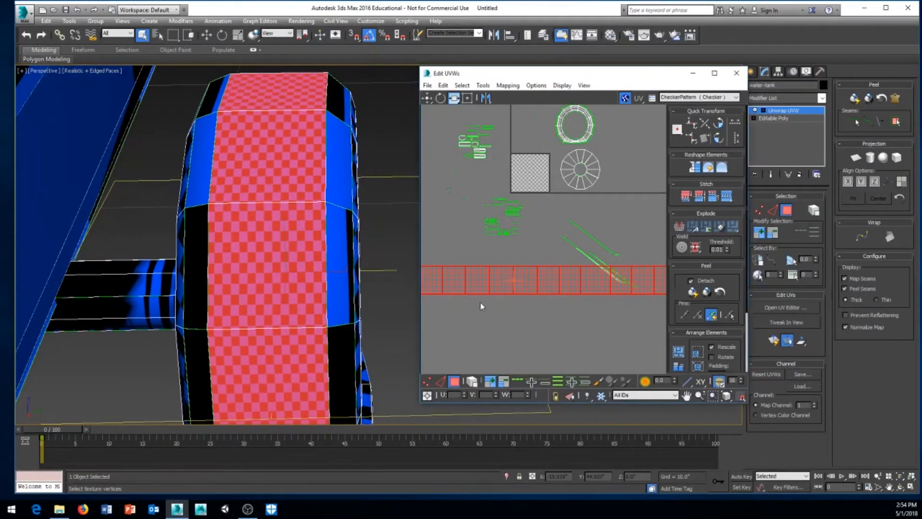
{"action": "left_click_drag", "start_coordinate": [475, 287], "coordinate": [519, 302]}
{"action": "scroll", "coordinate": [518, 307], "scroll_direction": "down", "scroll_amount": 5}
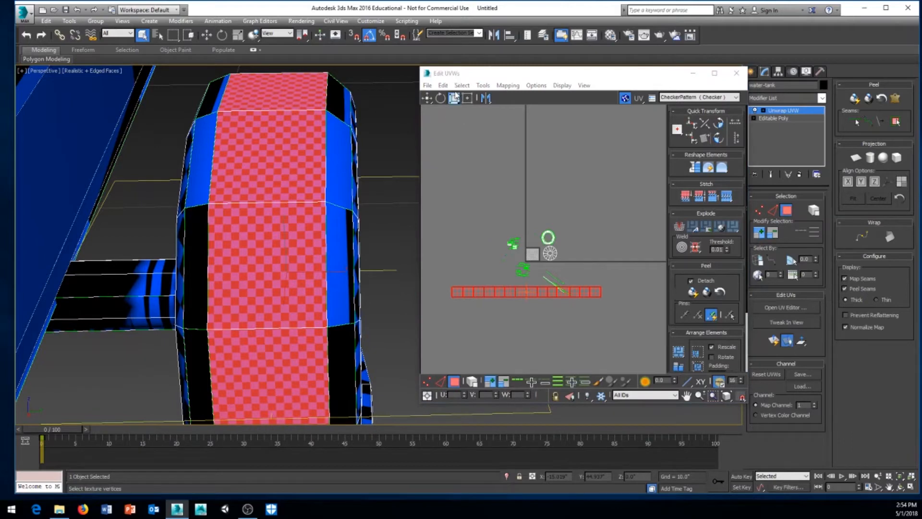
Scale the tread strip down uniformly to slightly wider than the checker tile, and move it onto the tile
{"action": "left_click", "coordinate": [455, 97]}
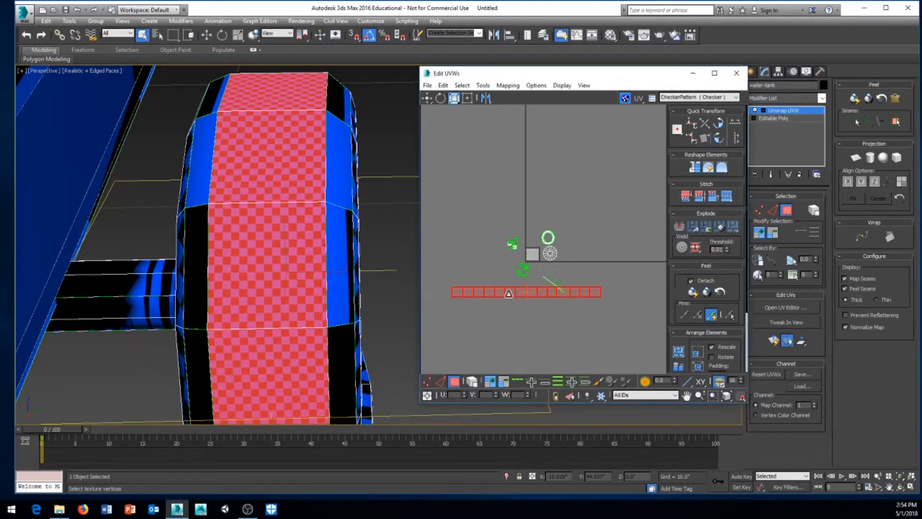
{"action": "left_click_drag", "start_coordinate": [484, 294], "coordinate": [524, 293]}
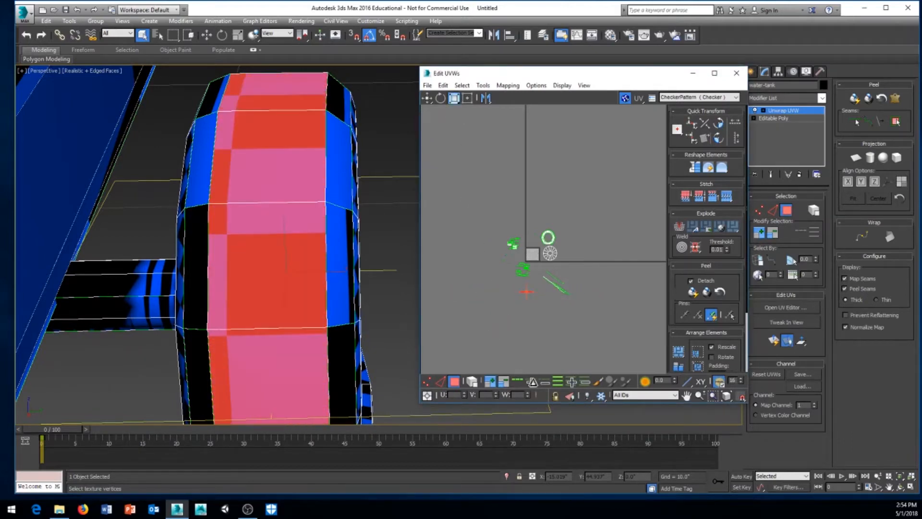
{"action": "left_click", "coordinate": [560, 333]}
{"action": "middle_click_drag", "start_coordinate": [520, 317], "coordinate": [504, 338]}
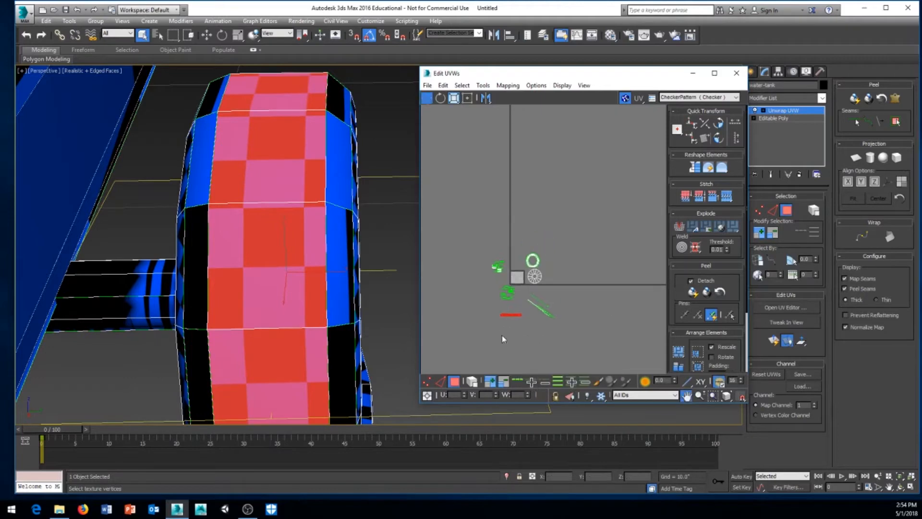
{"action": "scroll", "coordinate": [501, 339], "scroll_direction": "up", "scroll_amount": 3}
{"action": "middle_click_drag", "start_coordinate": [510, 292], "coordinate": [489, 336]}
{"action": "scroll", "coordinate": [490, 342], "scroll_direction": "up", "scroll_amount": 2}
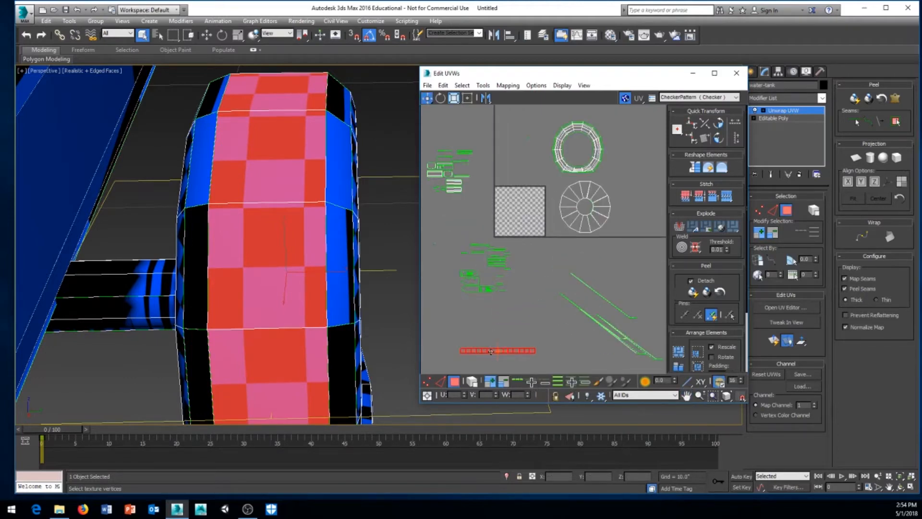
{"action": "left_click_drag", "start_coordinate": [491, 350], "coordinate": [520, 222]}
{"action": "scroll", "coordinate": [523, 223], "scroll_direction": "up", "scroll_amount": 4}
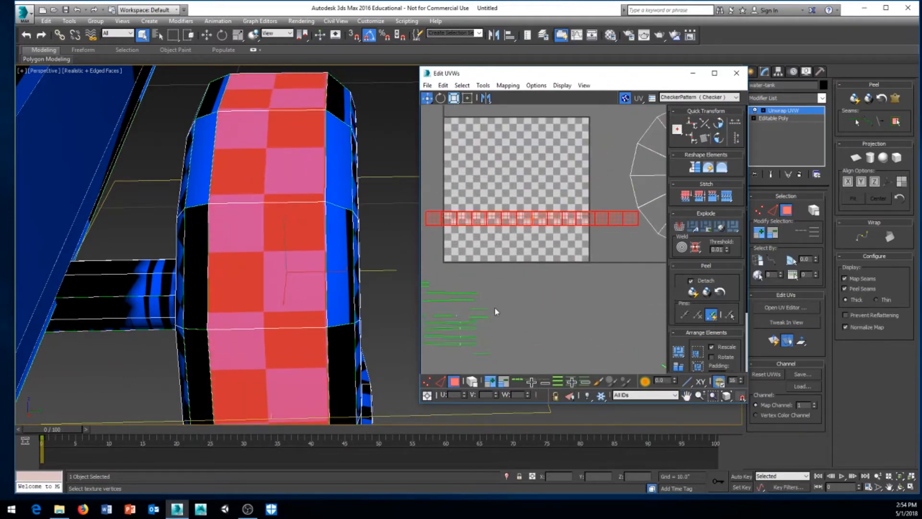
Shrink the tread strip further and place it along the checker tile's bottom edge, starting at the lower-left corner
{"action": "right_click", "coordinate": [524, 241]}
{"action": "left_click", "coordinate": [533, 269]}
{"action": "left_click_drag", "start_coordinate": [522, 222], "coordinate": [523, 260]}
{"action": "right_click", "coordinate": [563, 257]}
{"action": "left_click", "coordinate": [565, 256]}
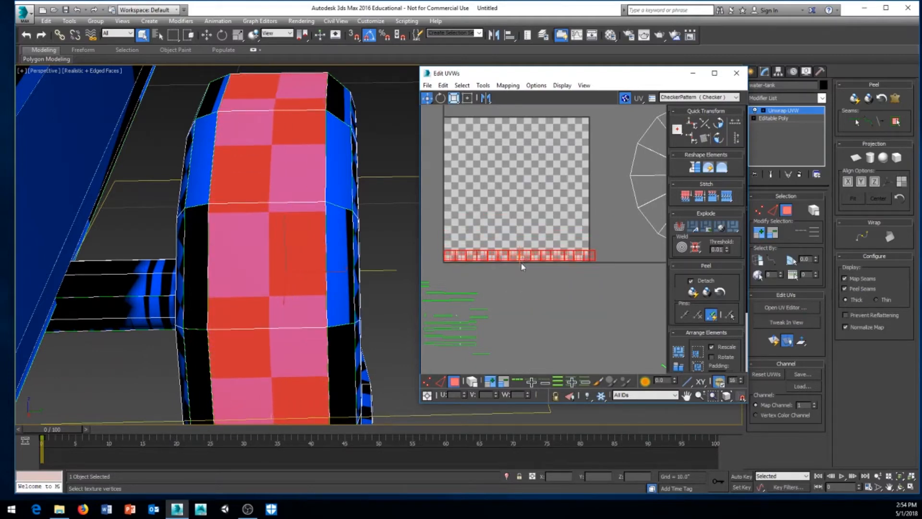
Fine-tune the tread strip's uniform scale and position so it spans exactly the checker tile's width along its bottom edge
{"action": "middle_click_drag", "start_coordinate": [531, 285], "coordinate": [516, 303]}
{"action": "scroll", "coordinate": [525, 294], "scroll_direction": "up", "scroll_amount": 2}
{"action": "scroll", "coordinate": [580, 309], "scroll_direction": "up", "scroll_amount": 2}
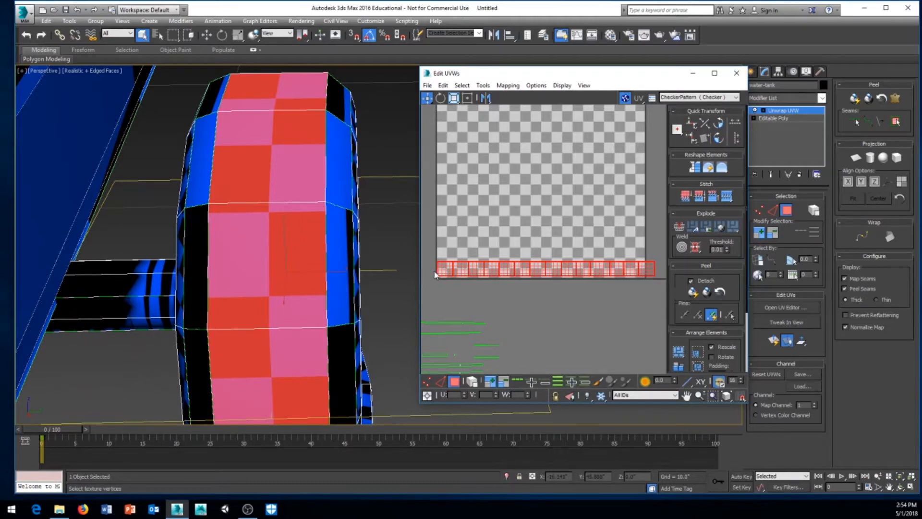
{"action": "middle_click_drag", "start_coordinate": [512, 270], "coordinate": [509, 271]}
{"action": "right_click", "coordinate": [526, 268]}
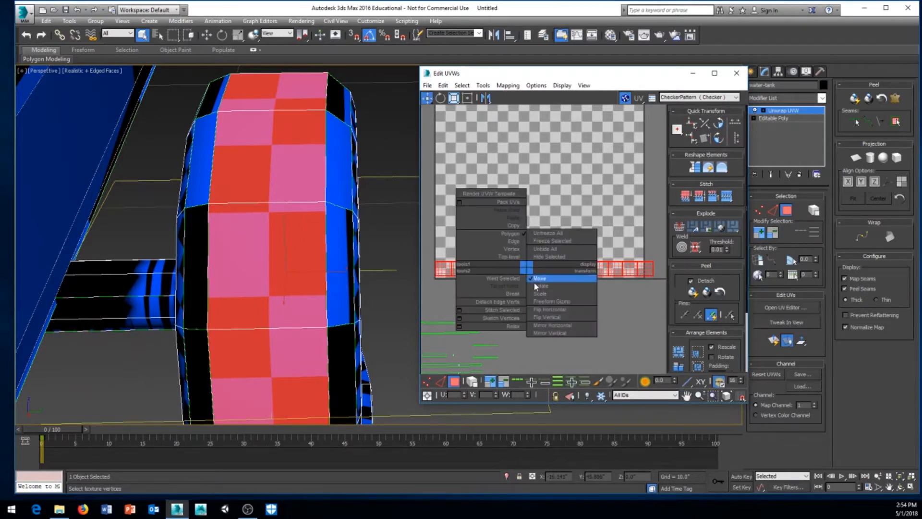
{"action": "left_click", "coordinate": [538, 294]}
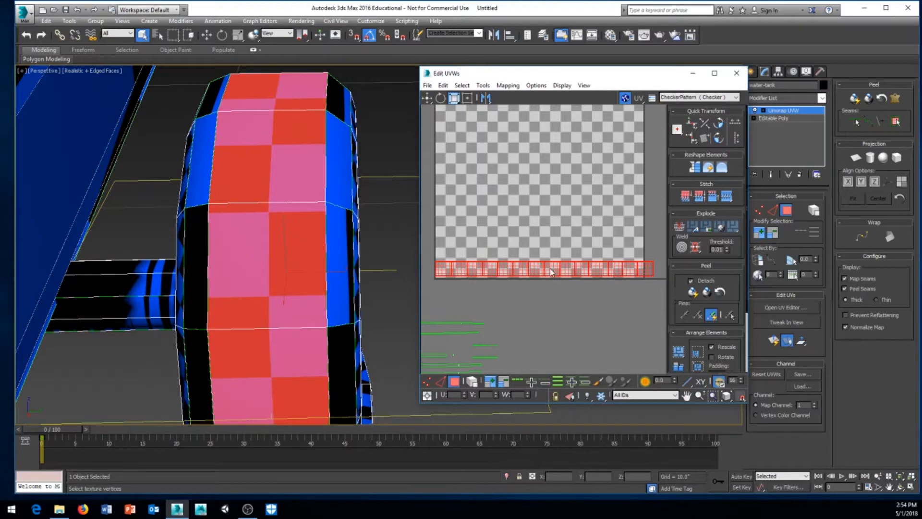
{"action": "left_click_drag", "start_coordinate": [552, 272], "coordinate": [571, 271]}
{"action": "right_click", "coordinate": [580, 286]}
{"action": "left_click", "coordinate": [585, 272]}
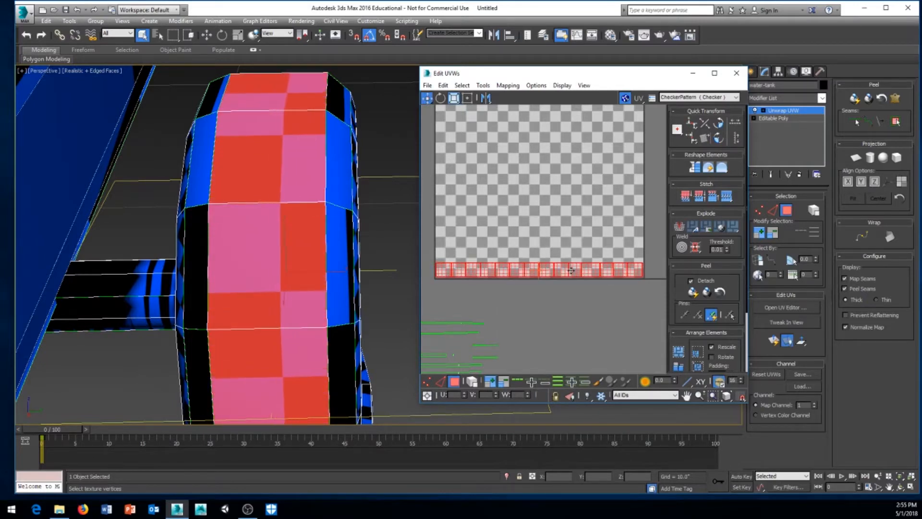
{"action": "scroll", "coordinate": [540, 215], "scroll_direction": "down", "scroll_amount": 5}
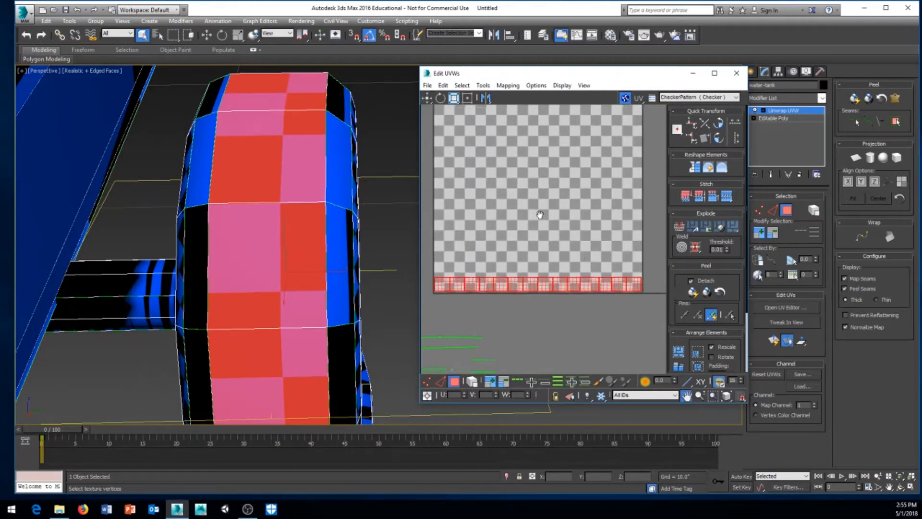
Add the missed beveled faces along the edges of the wheel's tread to the tread face selection
{"action": "scroll", "coordinate": [533, 259], "scroll_direction": "down", "scroll_amount": 2}
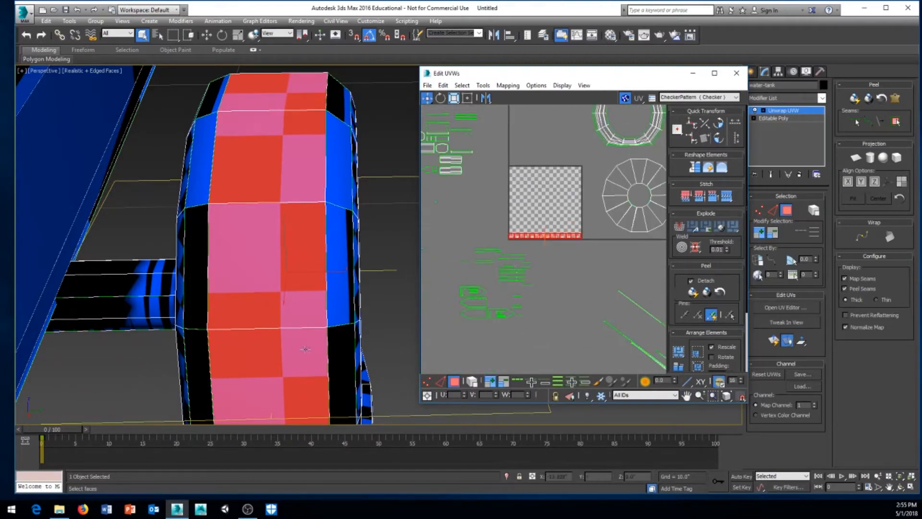
{"action": "middle_click_drag", "start_coordinate": [298, 250], "coordinate": [267, 333], "text": "alt"}
{"action": "scroll", "coordinate": [286, 306], "scroll_direction": "down", "scroll_amount": 8}
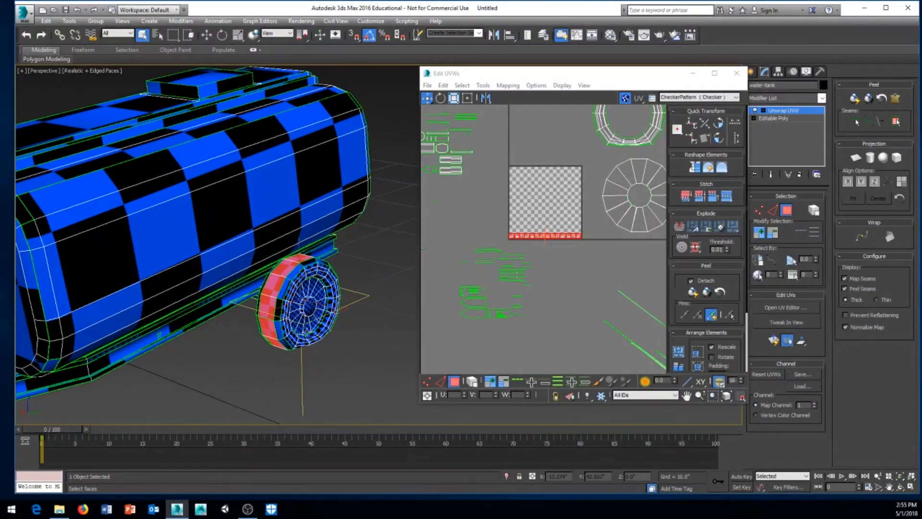
{"action": "scroll", "coordinate": [339, 307], "scroll_direction": "up", "scroll_amount": 5}
{"action": "middle_click_drag", "start_coordinate": [339, 308], "coordinate": [336, 277], "text": "alt"}
{"action": "middle_click_drag", "start_coordinate": [291, 290], "coordinate": [213, 255], "text": "alt"}
{"action": "middle_click_drag", "start_coordinate": [239, 292], "coordinate": [227, 265], "text": "alt"}
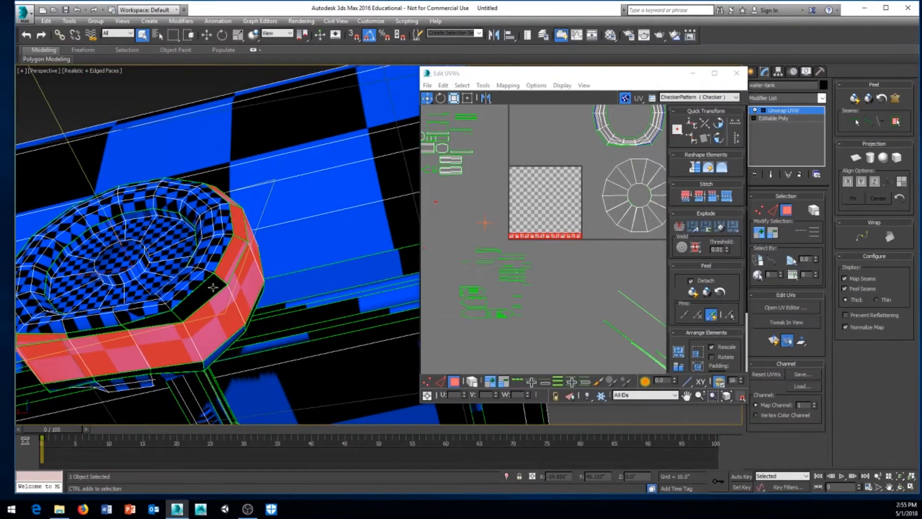
{"action": "middle_click_drag", "start_coordinate": [109, 329], "coordinate": [283, 324], "text": "alt"}
{"action": "middle_click_drag", "start_coordinate": [159, 333], "coordinate": [112, 302], "text": "alt"}
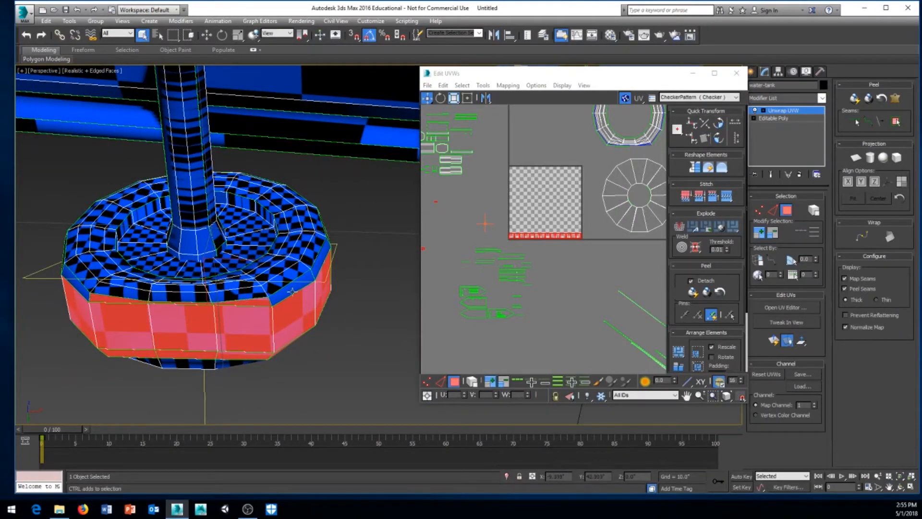
{"action": "middle_click_drag", "start_coordinate": [330, 249], "coordinate": [247, 343], "text": "alt"}
{"action": "left_click", "coordinate": [135, 318], "text": "ctrl"}
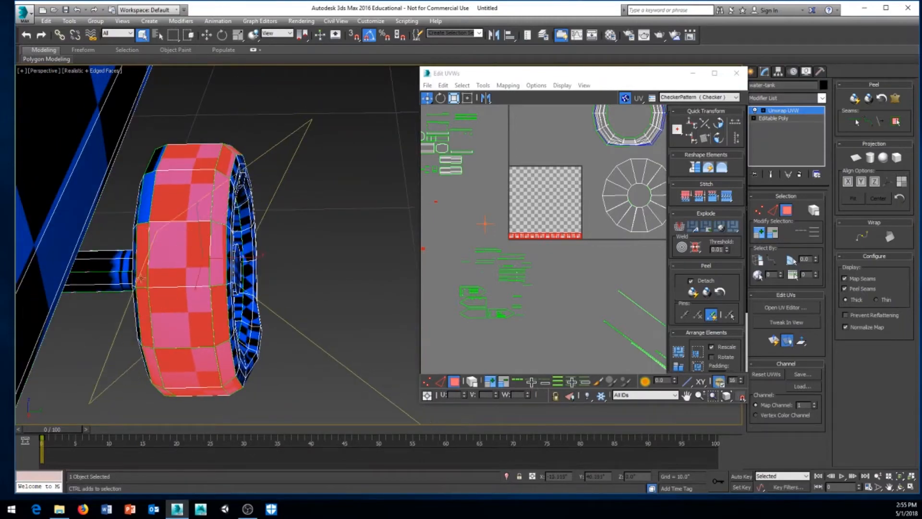
{"action": "left_click", "coordinate": [147, 209], "text": "ctrl"}
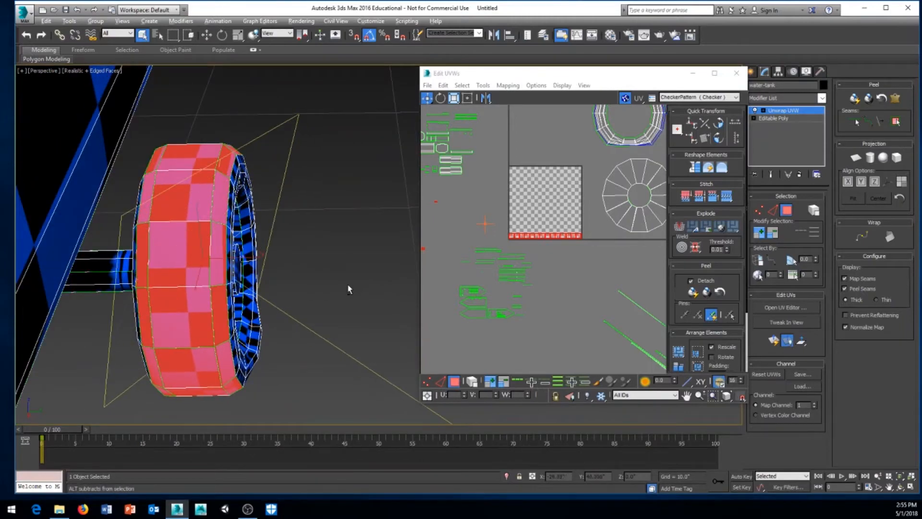
{"action": "middle_click_drag", "start_coordinate": [348, 289], "coordinate": [336, 353], "text": "alt"}
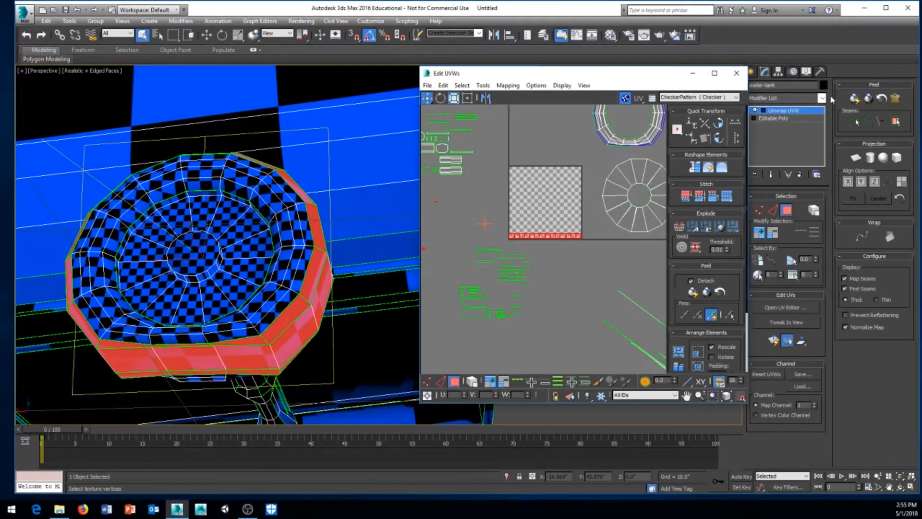
Apply a cylindrical projection to the completed tread face selection and finish the mapping
{"action": "left_click", "coordinate": [870, 157]}
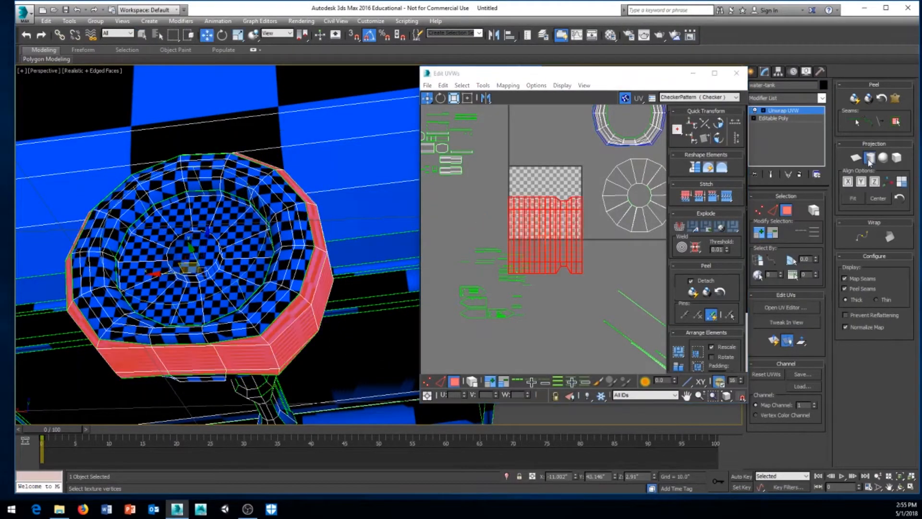
{"action": "middle_click_drag", "start_coordinate": [560, 271], "coordinate": [562, 266]}
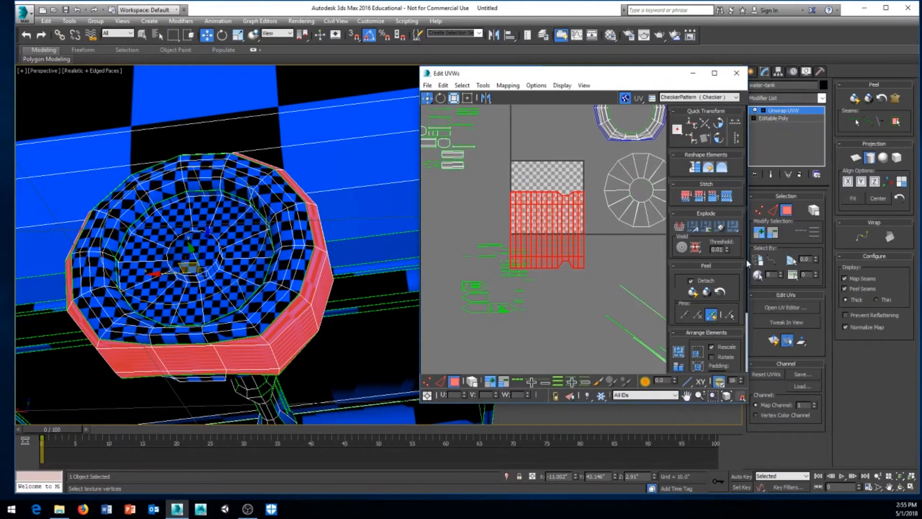
{"action": "left_click", "coordinate": [871, 158]}
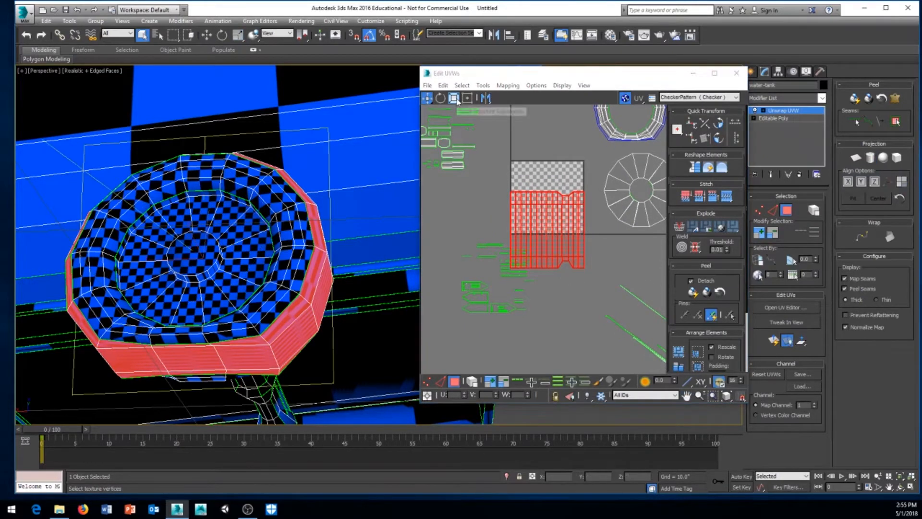
Stretch the newly mapped tread cluster horizontally into a long strip until the checkers on the tread look square
{"action": "mouse_move", "coordinate": [454, 98]}
{"action": "left_mouse_down"}
{"action": "mouse_move", "coordinate": [454, 125]}
{"action": "mouse_move", "coordinate": [454, 113]}
{"action": "left_mouse_up"}
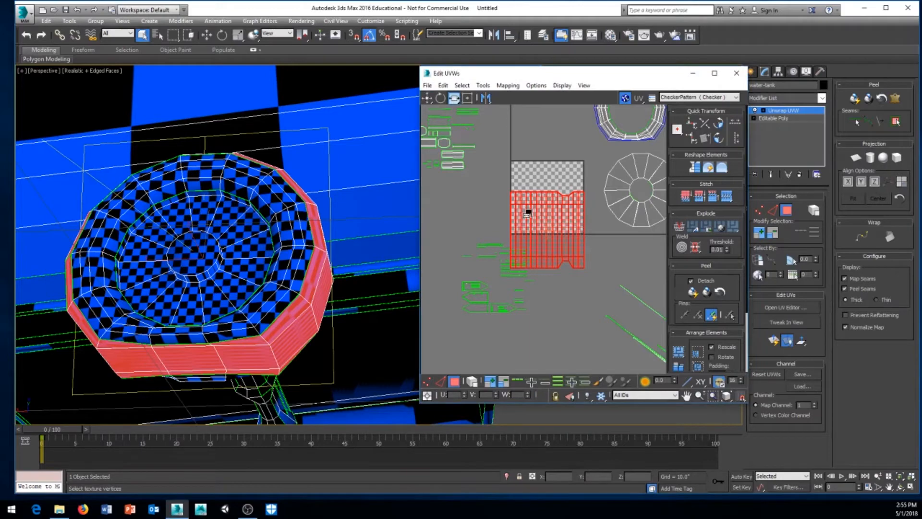
{"action": "left_click_drag", "start_coordinate": [527, 215], "coordinate": [919, 294]}
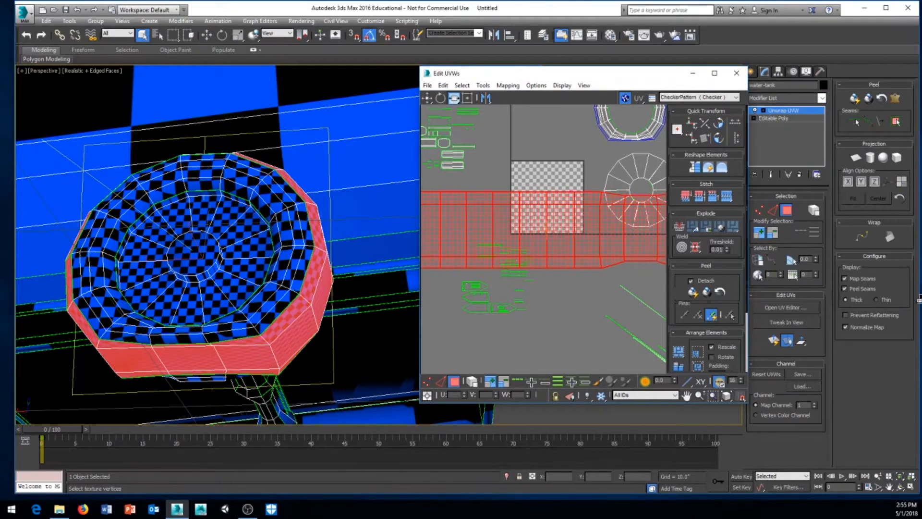
{"action": "middle_click_drag", "start_coordinate": [232, 212], "coordinate": [186, 288], "text": "alt"}
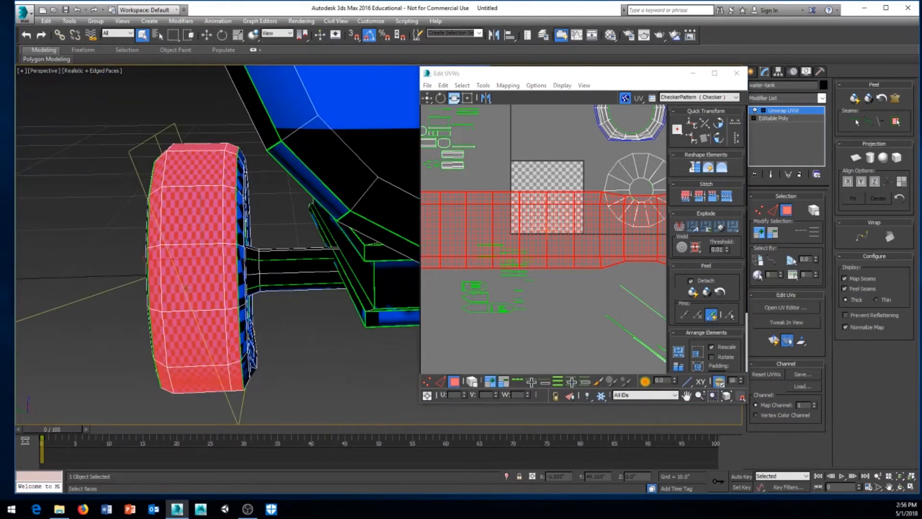
{"action": "scroll", "coordinate": [186, 288], "scroll_direction": "up", "scroll_amount": 5}
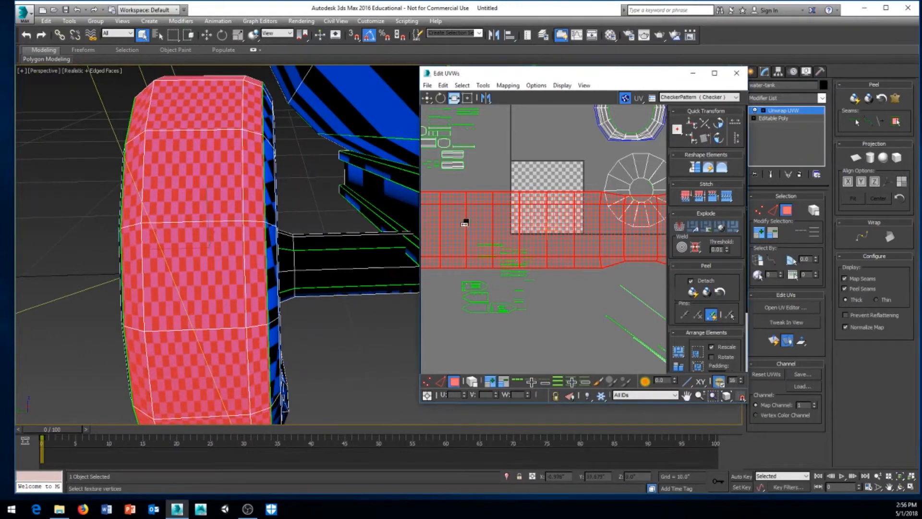
{"action": "left_click_drag", "start_coordinate": [465, 223], "coordinate": [448, 285]}
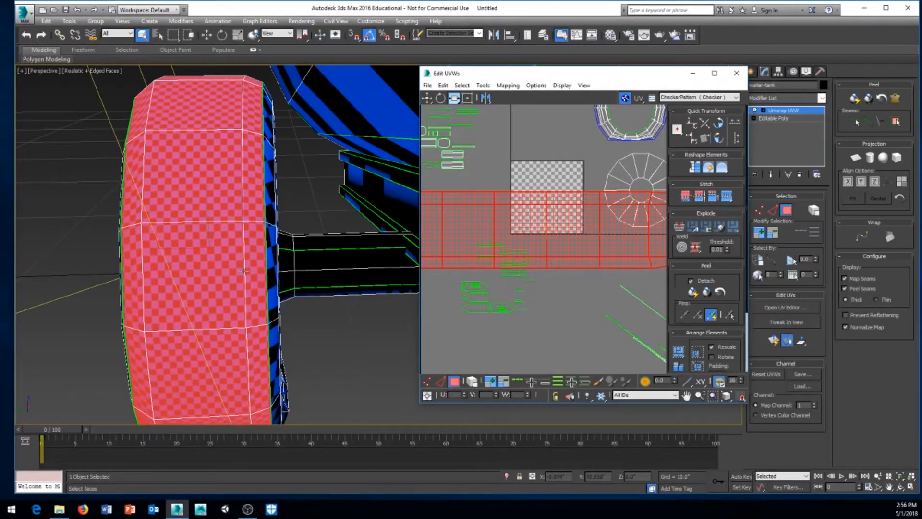
{"action": "scroll", "coordinate": [244, 271], "scroll_direction": "up", "scroll_amount": 4}
{"action": "scroll", "coordinate": [244, 270], "scroll_direction": "down", "scroll_amount": 1}
{"action": "middle_click_drag", "start_coordinate": [256, 265], "coordinate": [364, 264], "text": "alt"}
{"action": "scroll", "coordinate": [306, 254], "scroll_direction": "down", "scroll_amount": 5}
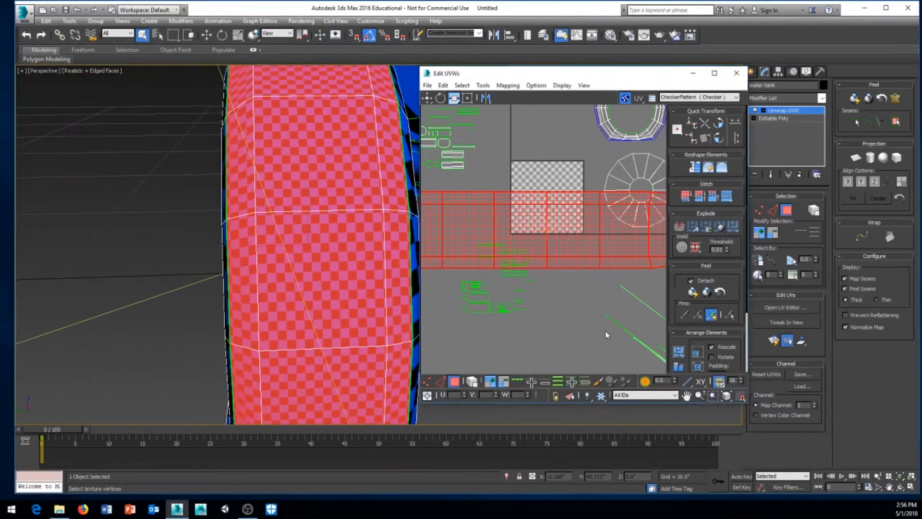
Scale the tread strip down uniformly to just under the checker tile's width and place it along the tile's bottom edge
{"action": "middle_click_drag", "start_coordinate": [486, 146], "coordinate": [482, 147]}
{"action": "left_click", "coordinate": [454, 98]}
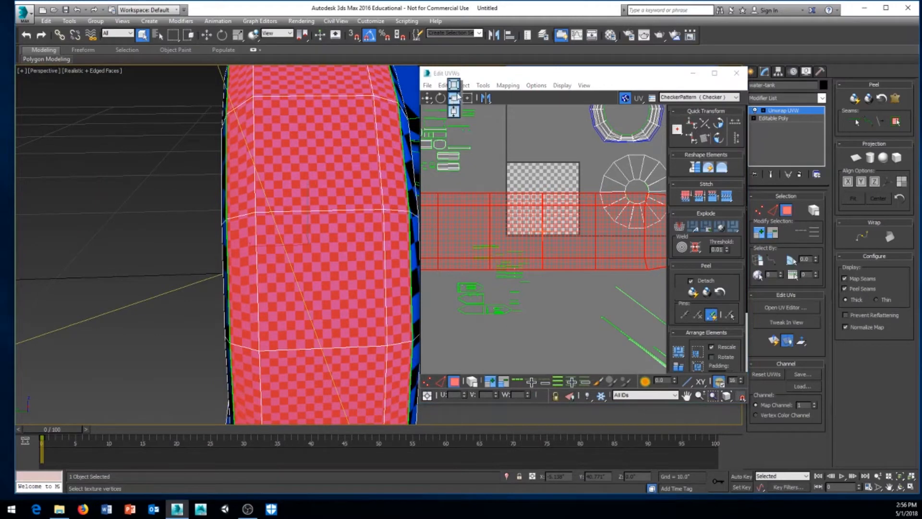
{"action": "left_click_drag", "start_coordinate": [564, 225], "coordinate": [538, 312]}
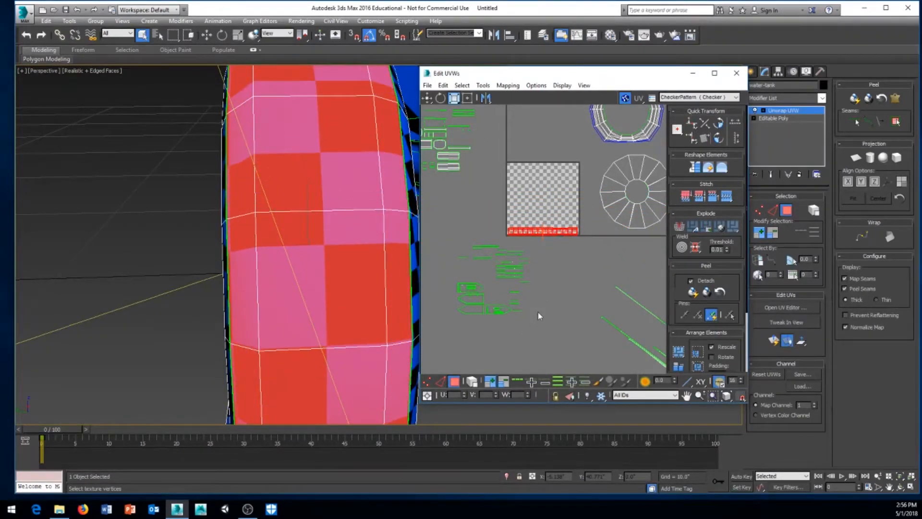
{"action": "scroll", "coordinate": [542, 263], "scroll_direction": "up", "scroll_amount": 5}
{"action": "right_click", "coordinate": [545, 263]}
{"action": "left_click", "coordinate": [574, 268]}
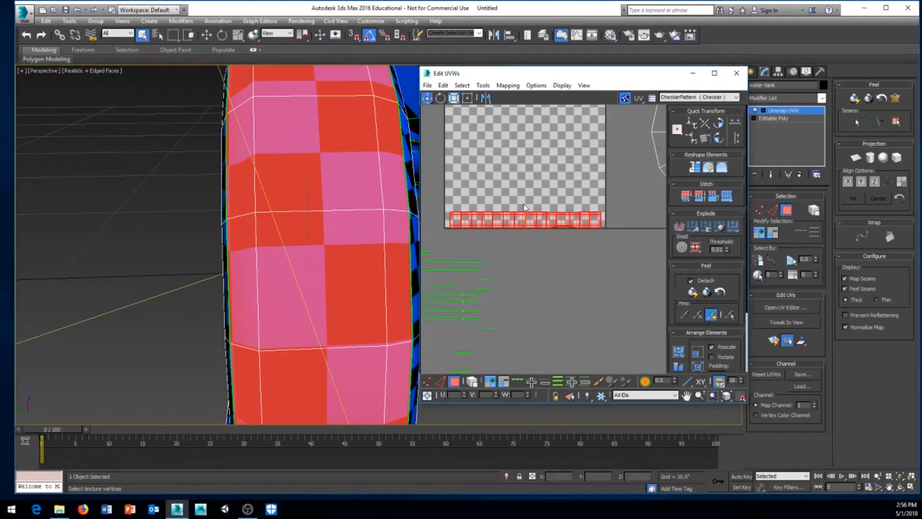
{"action": "left_click_drag", "start_coordinate": [526, 220], "coordinate": [524, 215]}
Move the tread strip off the checker tile into the empty space above and to the right of the wheel's ring cluster
{"action": "scroll", "coordinate": [298, 280], "scroll_direction": "down", "scroll_amount": 4}
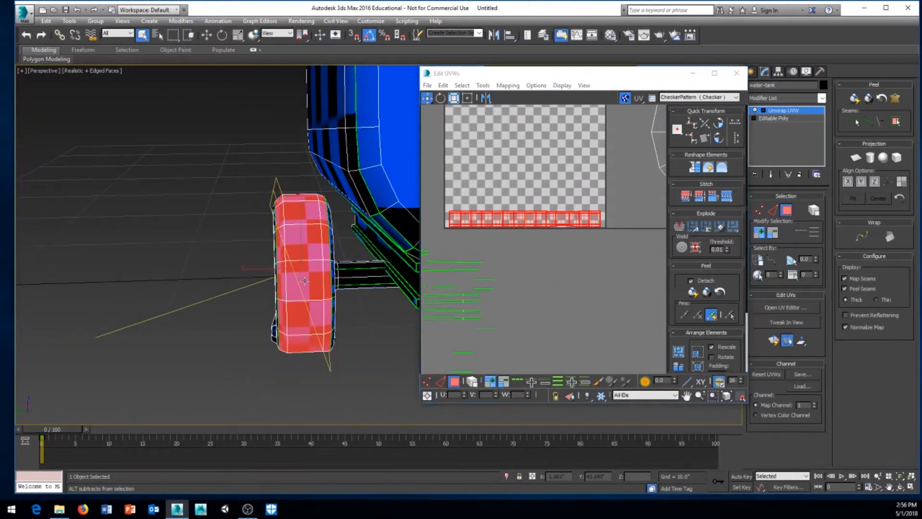
{"action": "middle_click_drag", "start_coordinate": [298, 280], "coordinate": [501, 317], "text": "alt"}
{"action": "scroll", "coordinate": [528, 276], "scroll_direction": "down", "scroll_amount": 5}
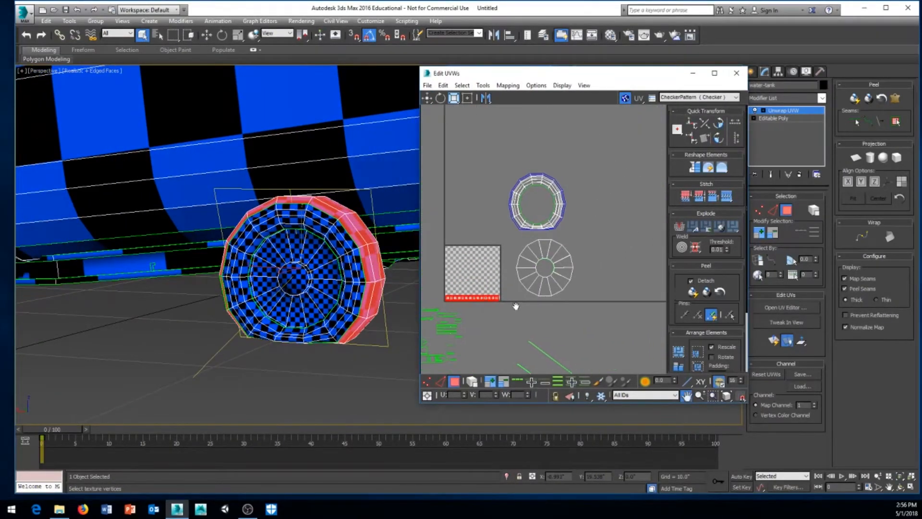
{"action": "left_click_drag", "start_coordinate": [479, 298], "coordinate": [632, 152]}
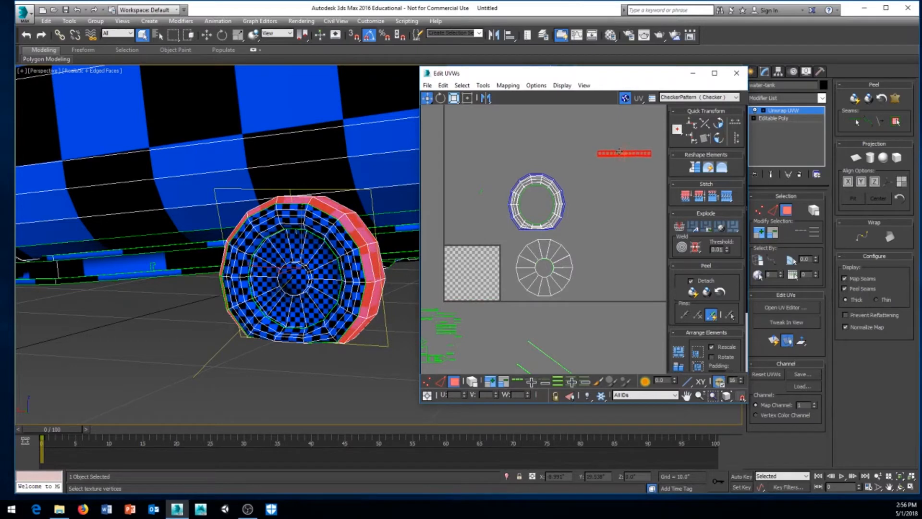
Select all faces of the wheel's sidewall ring and disc clusters and move them away from the tile, beneath the tread strip
{"action": "left_click_drag", "start_coordinate": [592, 181], "coordinate": [505, 291]}
{"action": "left_click_drag", "start_coordinate": [564, 268], "coordinate": [641, 267]}
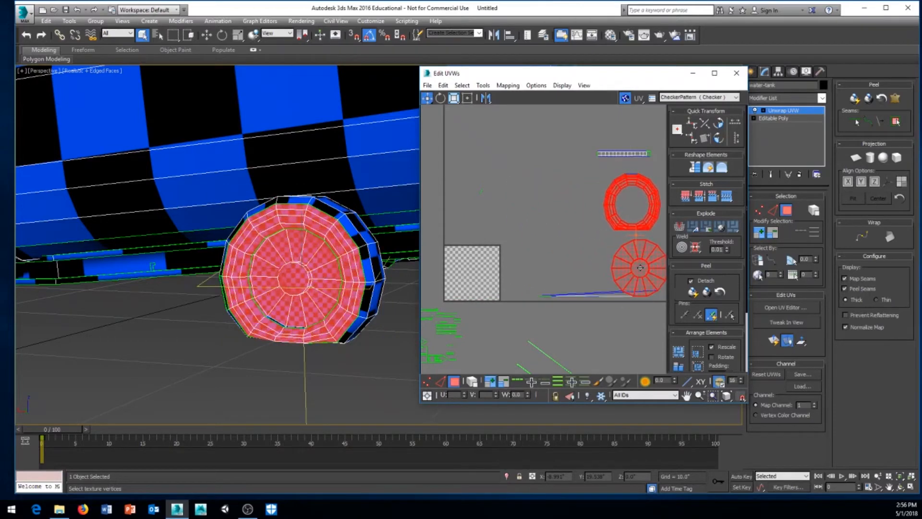
{"action": "key", "text": "ctrl+z"}
{"action": "middle_click_drag", "start_coordinate": [599, 272], "coordinate": [592, 272]}
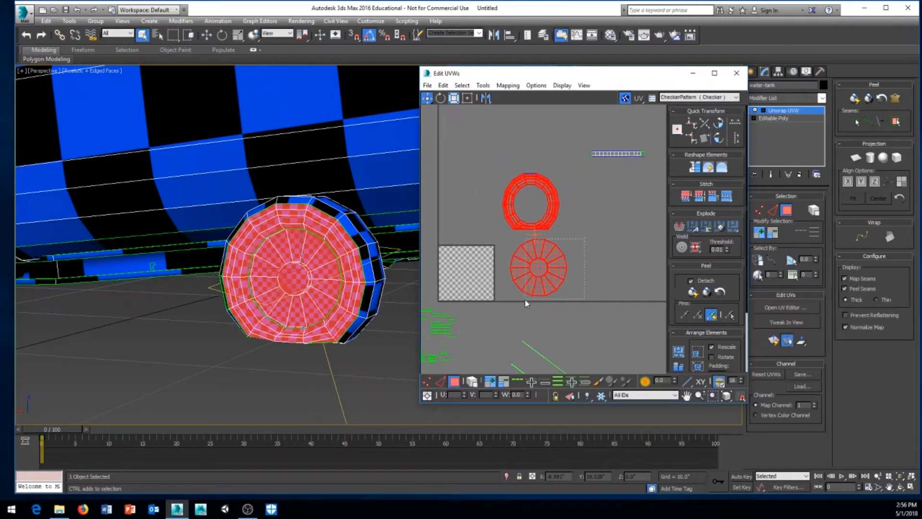
{"action": "left_click_drag", "start_coordinate": [525, 300], "coordinate": [518, 301], "text": "ctrl"}
{"action": "left_click_drag", "start_coordinate": [514, 170], "coordinate": [537, 196], "text": "ctrl"}
{"action": "left_click_drag", "start_coordinate": [535, 264], "coordinate": [619, 253]}
{"action": "middle_click_drag", "start_coordinate": [487, 277], "coordinate": [513, 272]}
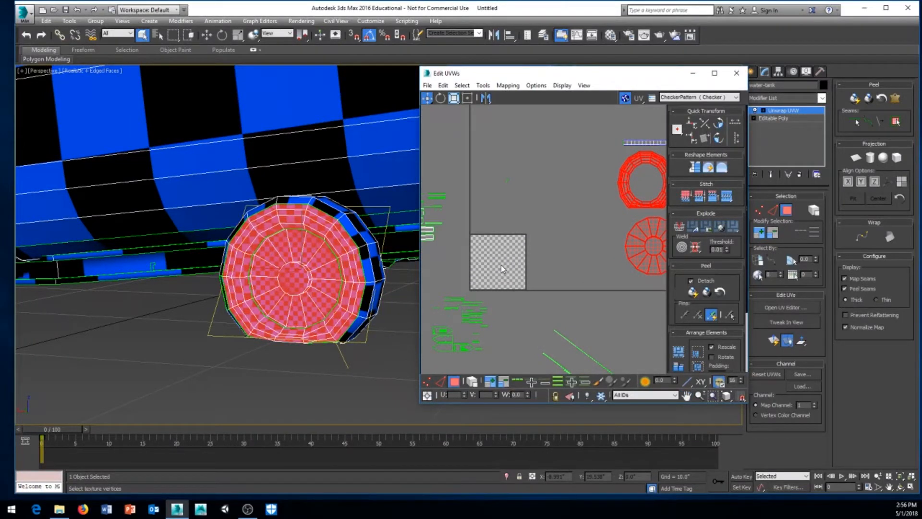
Select only the wheel's disc cluster and bring up the transform commands for it
{"action": "middle_click_drag", "start_coordinate": [492, 267], "coordinate": [482, 210]}
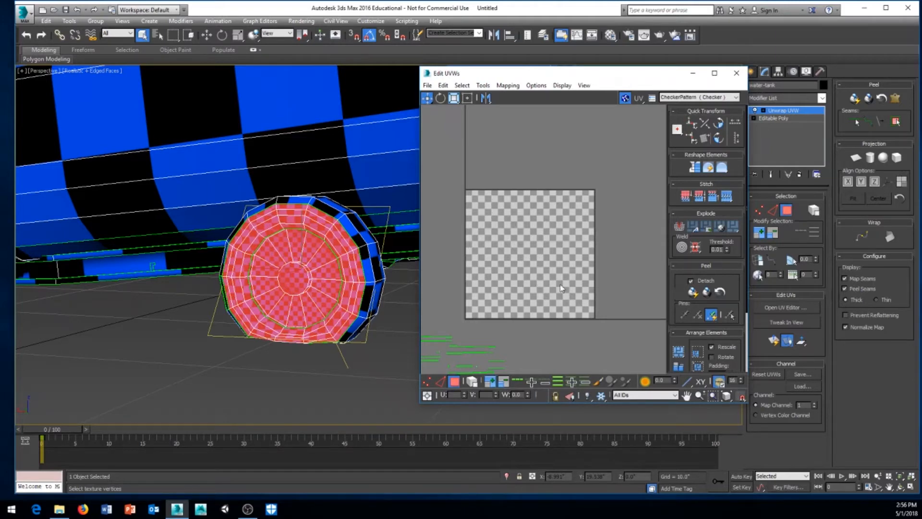
{"action": "middle_click_drag", "start_coordinate": [584, 285], "coordinate": [541, 285]}
{"action": "mouse_move", "coordinate": [620, 244]}
{"action": "middle_mouse_down"}
{"action": "mouse_move", "coordinate": [457, 251]}
{"action": "mouse_move", "coordinate": [426, 266]}
{"action": "middle_mouse_up"}
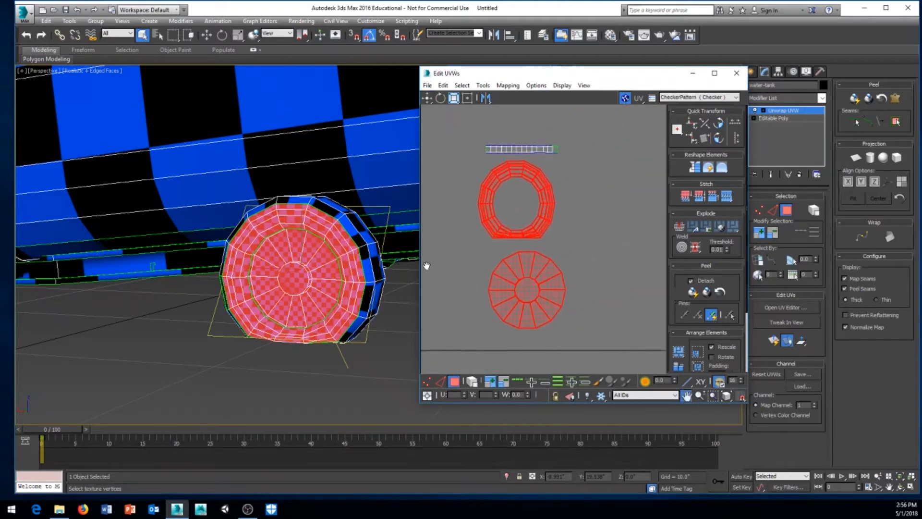
{"action": "scroll", "coordinate": [436, 268], "scroll_direction": "up", "scroll_amount": 2}
{"action": "middle_click_drag", "start_coordinate": [506, 252], "coordinate": [477, 254]}
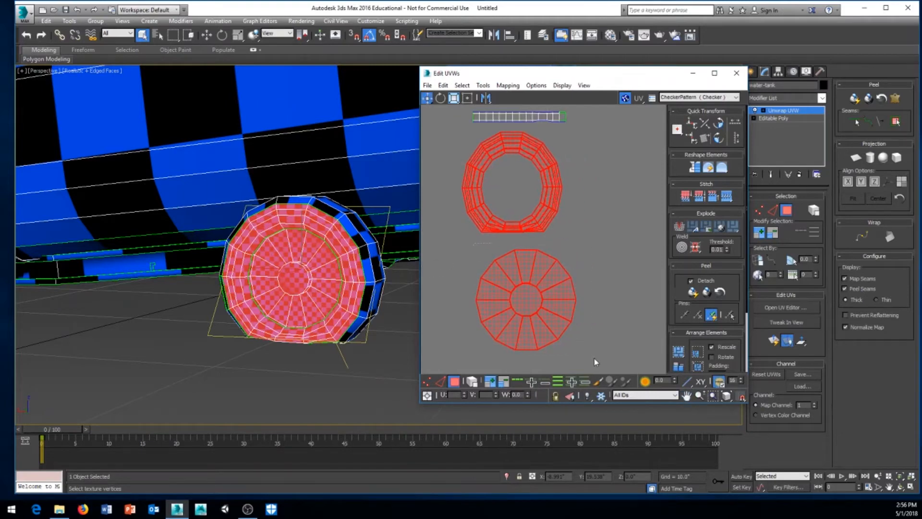
{"action": "left_click_drag", "start_coordinate": [594, 359], "coordinate": [595, 359]}
{"action": "middle_click_drag", "start_coordinate": [573, 280], "coordinate": [575, 297]}
{"action": "right_click", "coordinate": [595, 281]}
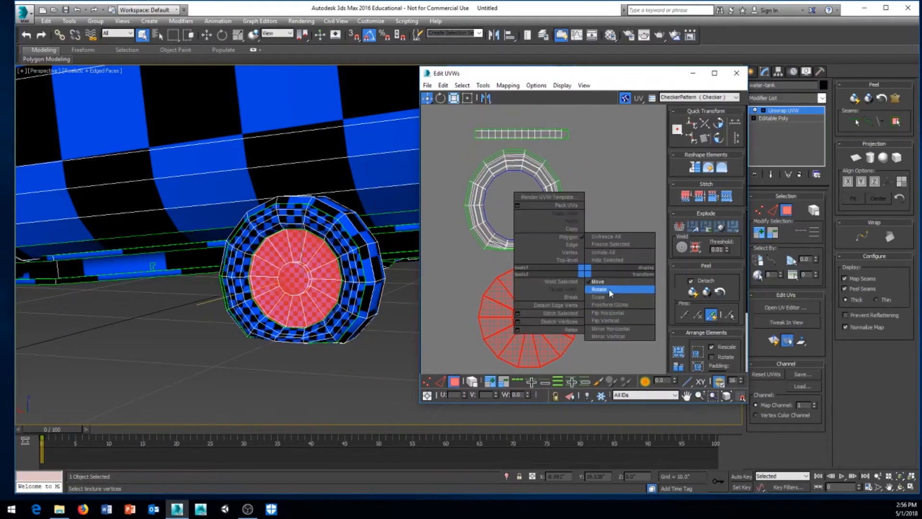
Scale down the wheel hub's UV island and move it inside the opening of the tire's ring island
{"action": "left_click", "coordinate": [607, 298]}
{"action": "left_click_drag", "start_coordinate": [552, 313], "coordinate": [552, 354]}
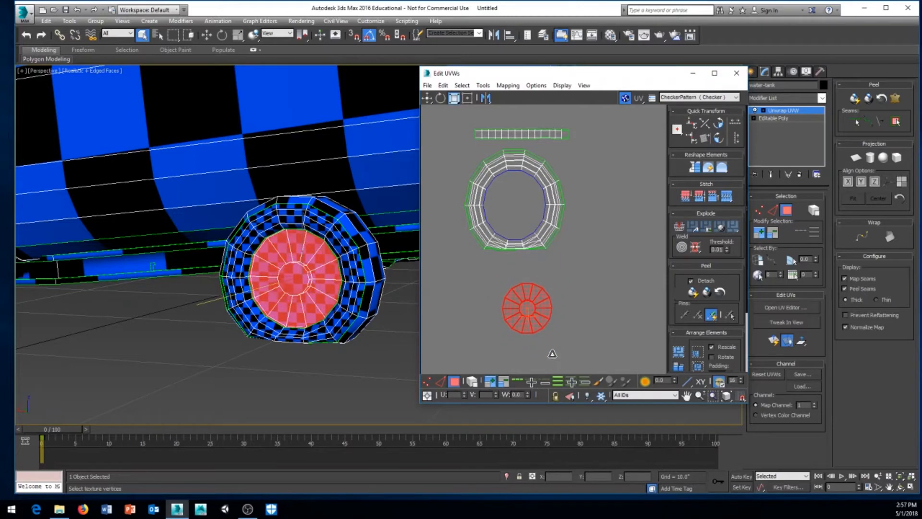
{"action": "right_click", "coordinate": [566, 312]}
{"action": "left_click", "coordinate": [572, 327]}
{"action": "left_click_drag", "start_coordinate": [540, 319], "coordinate": [527, 216]}
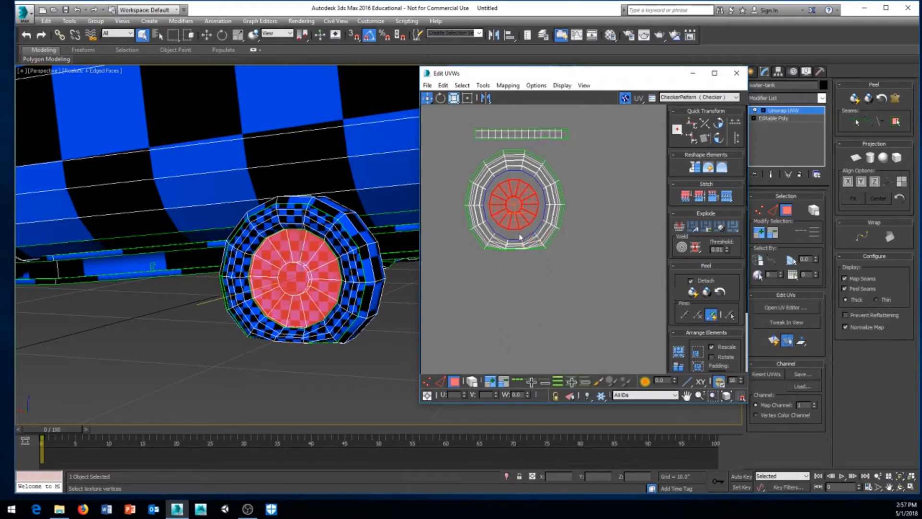
Enlarge and re-center the hub island until it nearly fills the opening of the ring island
{"action": "scroll", "coordinate": [520, 237], "scroll_direction": "up", "scroll_amount": 3}
{"action": "right_click", "coordinate": [538, 284]}
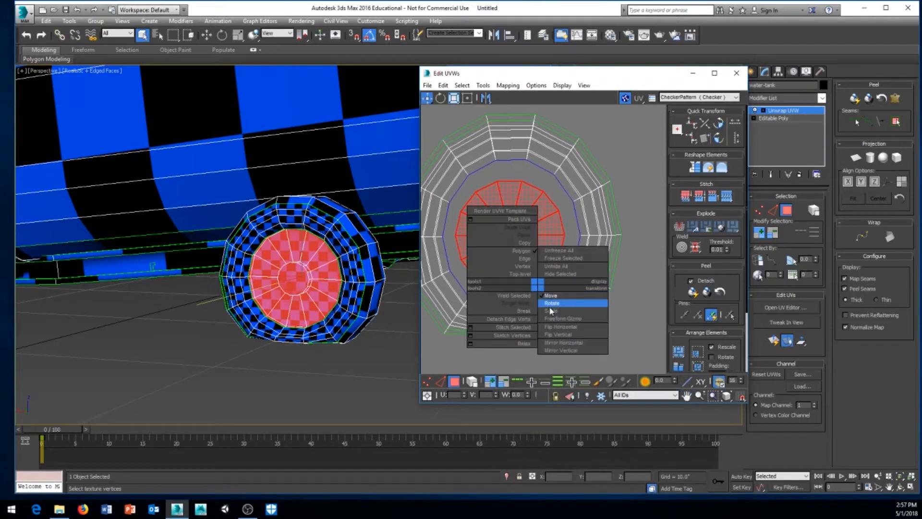
{"action": "left_click", "coordinate": [550, 311]}
{"action": "left_click_drag", "start_coordinate": [537, 275], "coordinate": [535, 253]}
{"action": "right_click", "coordinate": [550, 242]}
{"action": "left_click", "coordinate": [556, 251]}
{"action": "right_click", "coordinate": [548, 261]}
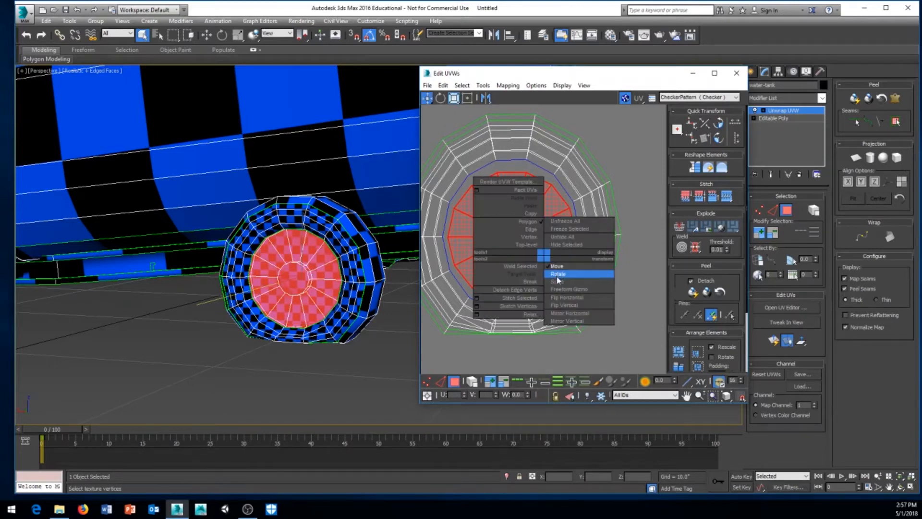
{"action": "left_click", "coordinate": [558, 286]}
{"action": "left_click_drag", "start_coordinate": [542, 268], "coordinate": [542, 261]}
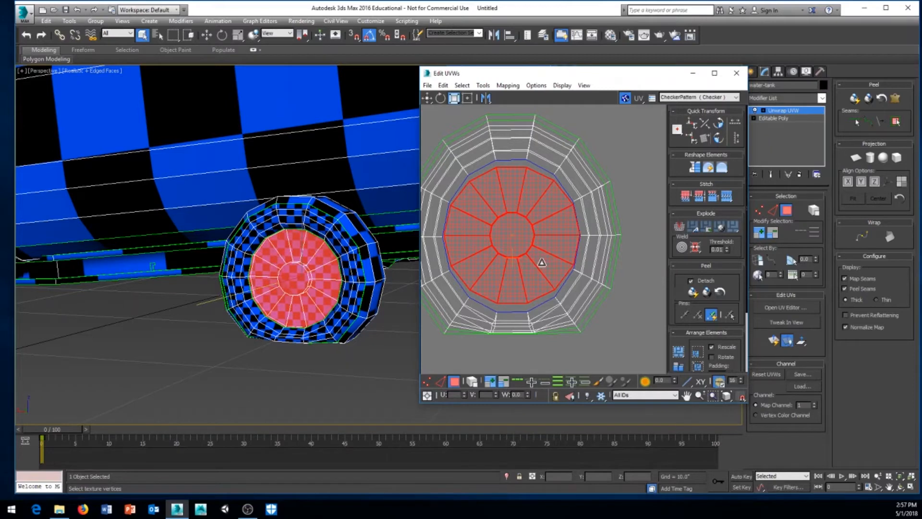
Select the ring and hub islands together and scale them down relative to the tread strip
{"action": "scroll", "coordinate": [541, 262], "scroll_direction": "down", "scroll_amount": 5}
{"action": "middle_click_drag", "start_coordinate": [532, 264], "coordinate": [544, 282]}
{"action": "scroll", "coordinate": [524, 286], "scroll_direction": "down", "scroll_amount": 1}
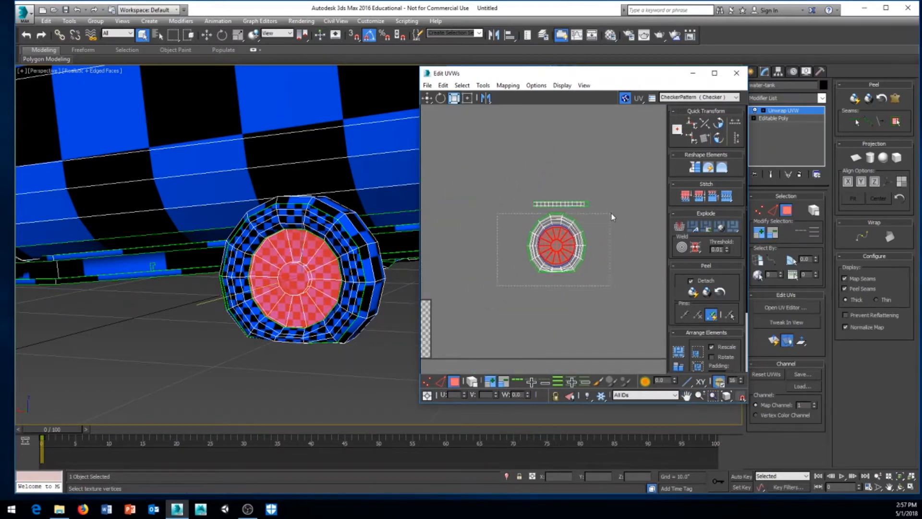
{"action": "key", "text": "ctrl+Page_Up"}
{"action": "scroll", "coordinate": [610, 216], "scroll_direction": "up", "scroll_amount": 4}
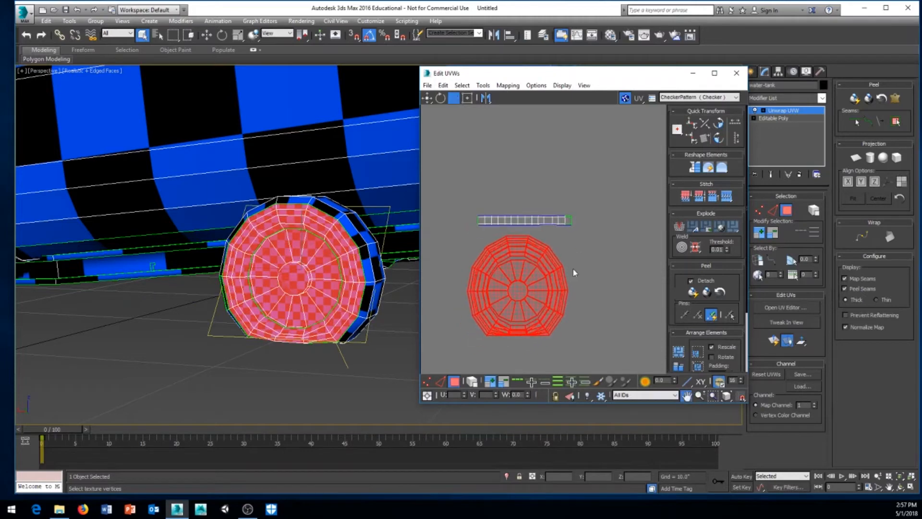
{"action": "right_click", "coordinate": [551, 272]}
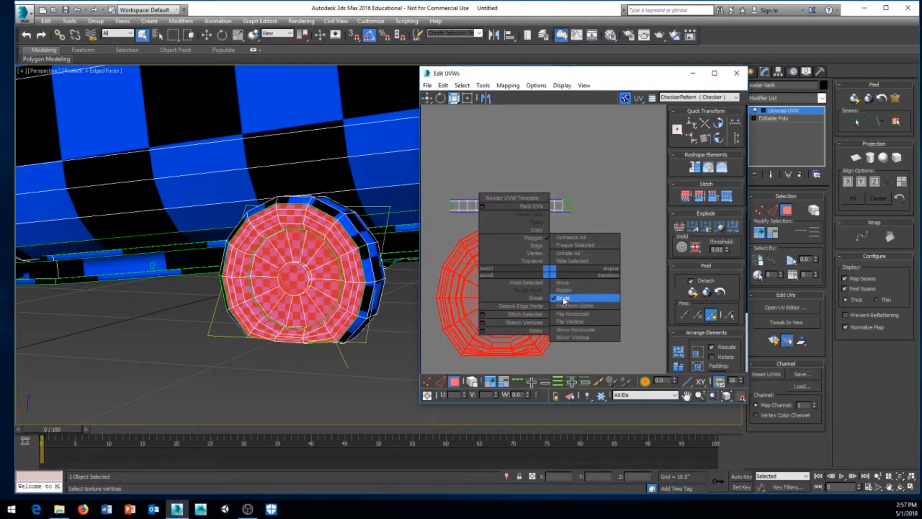
{"action": "left_click", "coordinate": [564, 298]}
{"action": "left_click_drag", "start_coordinate": [540, 308], "coordinate": [527, 345]}
{"action": "scroll", "coordinate": [523, 289], "scroll_direction": "up", "scroll_amount": 4}
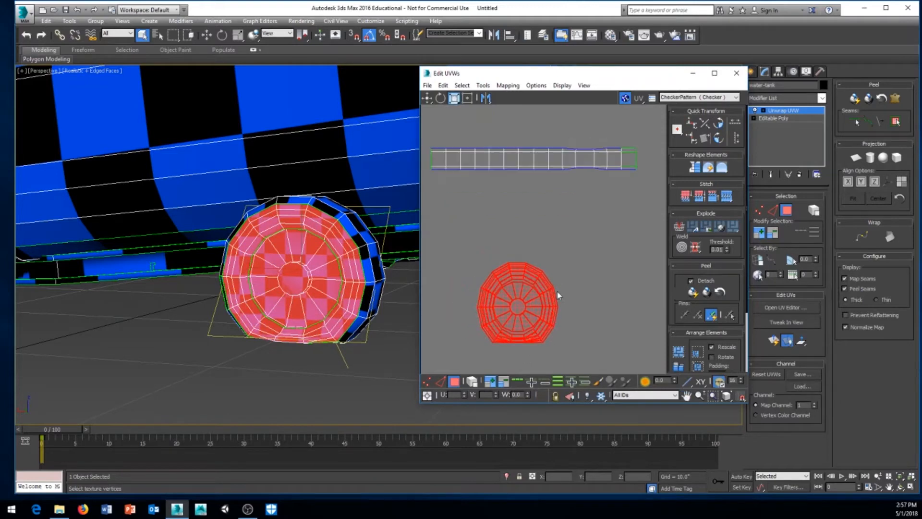
Fine-tune the scale of the combined wheel-face islands so their outer segments approximate the width of the tread strip's segments
{"action": "right_click", "coordinate": [590, 287]}
{"action": "left_click", "coordinate": [603, 305]}
{"action": "right_click", "coordinate": [538, 295]}
{"action": "left_click", "coordinate": [551, 316]}
{"action": "left_click_drag", "start_coordinate": [543, 299], "coordinate": [553, 299]}
Reselect the complete wheel face and move it to just below the tread strip
{"action": "right_click", "coordinate": [553, 300]}
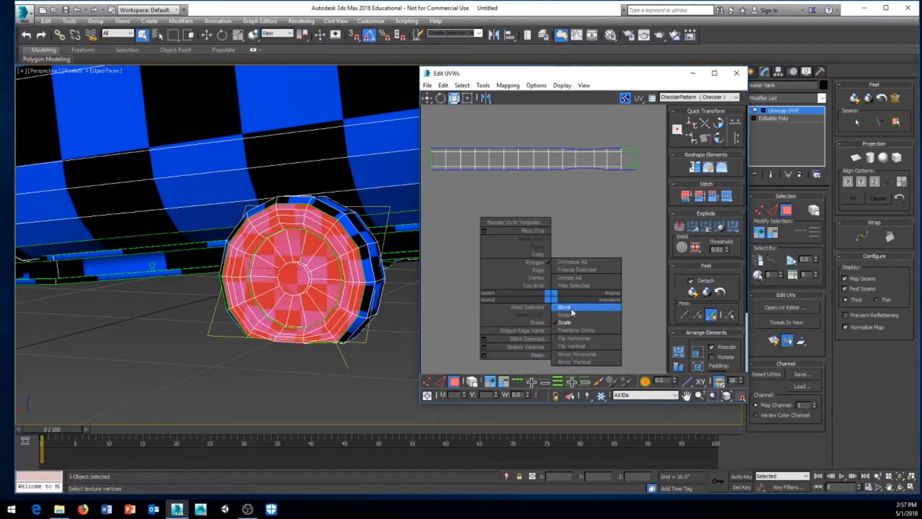
{"action": "left_click", "coordinate": [570, 308]}
{"action": "left_click_drag", "start_coordinate": [550, 245], "coordinate": [546, 318]}
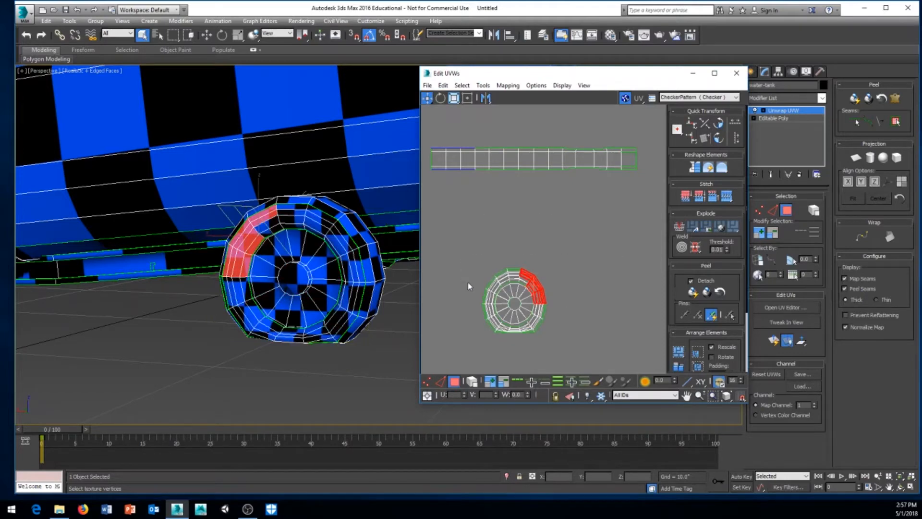
{"action": "left_click_drag", "start_coordinate": [553, 357], "coordinate": [592, 379]}
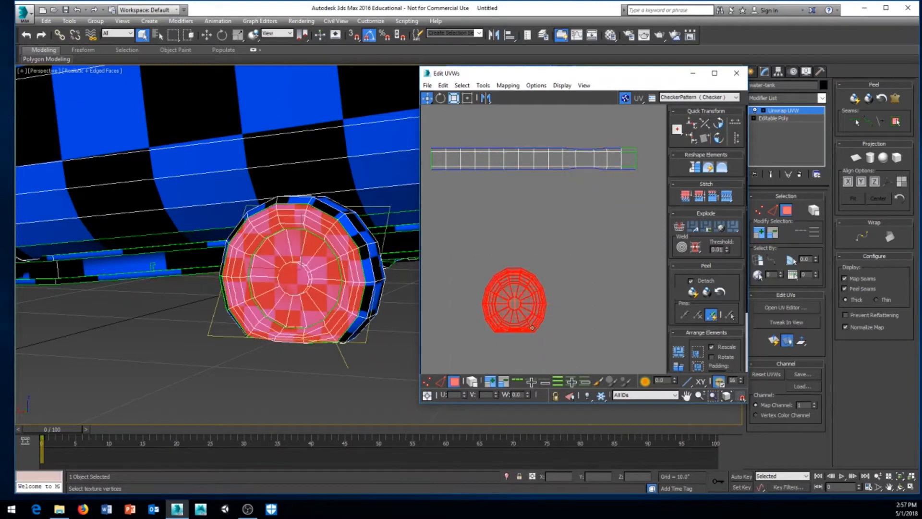
{"action": "left_click_drag", "start_coordinate": [533, 321], "coordinate": [554, 248]}
{"action": "middle_click_drag", "start_coordinate": [555, 252], "coordinate": [540, 344]}
{"action": "scroll", "coordinate": [539, 345], "scroll_direction": "up", "scroll_amount": 3}
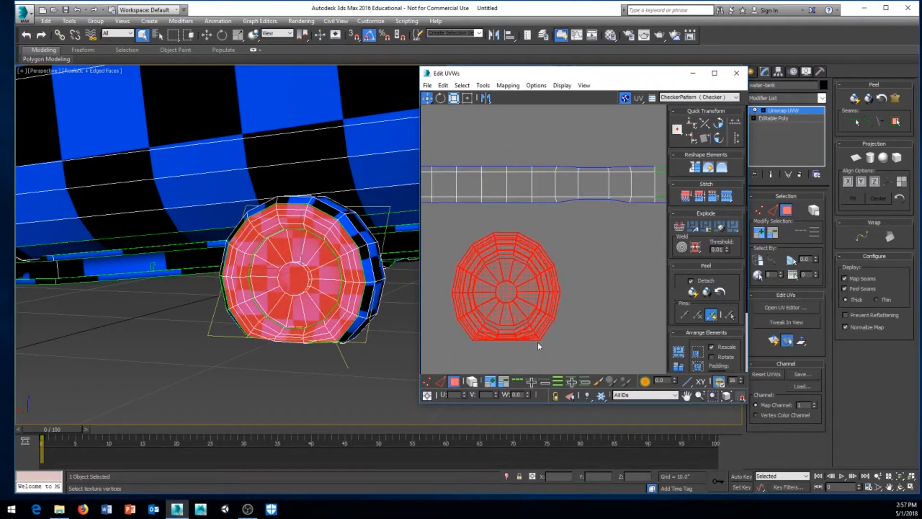
{"action": "middle_click_drag", "start_coordinate": [547, 296], "coordinate": [562, 320]}
Select the wheel face's uppermost outer edge in edge mode to identify its matching edge on the tread strip
{"action": "left_click", "coordinate": [576, 263]}
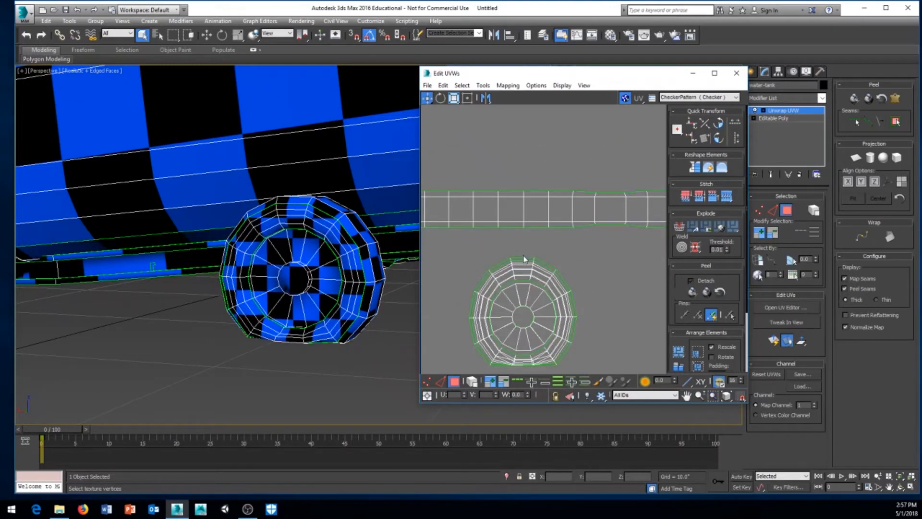
{"action": "left_click", "coordinate": [442, 382]}
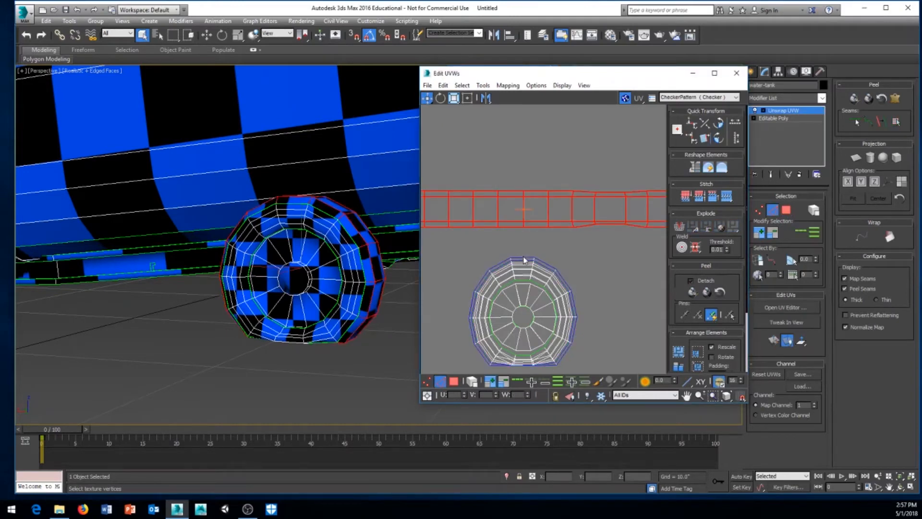
{"action": "left_click", "coordinate": [522, 256]}
{"action": "scroll", "coordinate": [605, 261], "scroll_direction": "down", "scroll_amount": 3}
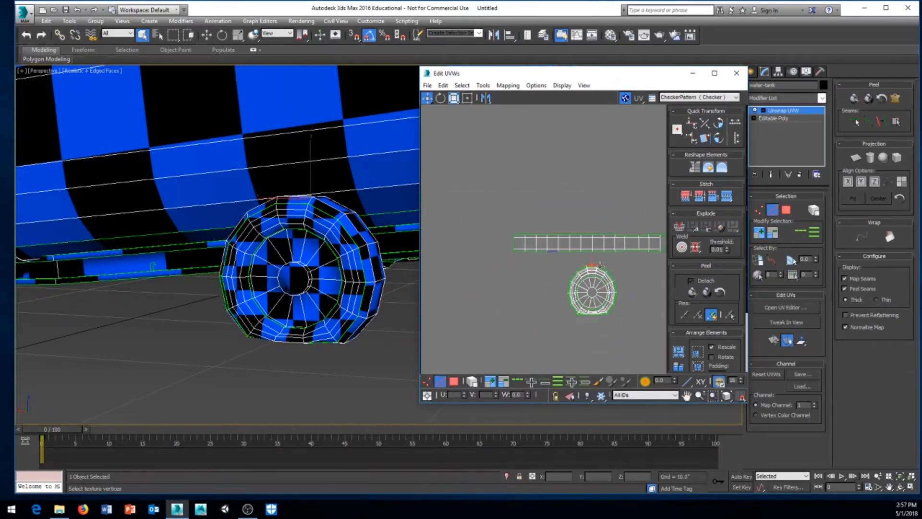
{"action": "middle_click_drag", "start_coordinate": [537, 257], "coordinate": [487, 269]}
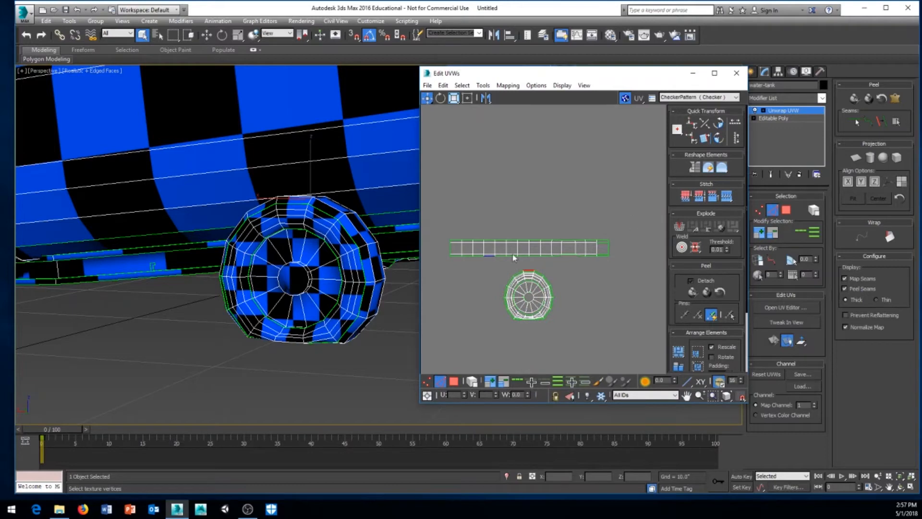
Move the whole tread strip toward the wheel face, and select a bottom strip edge to check its counterpart
{"action": "left_click_drag", "start_coordinate": [426, 265], "coordinate": [427, 264]}
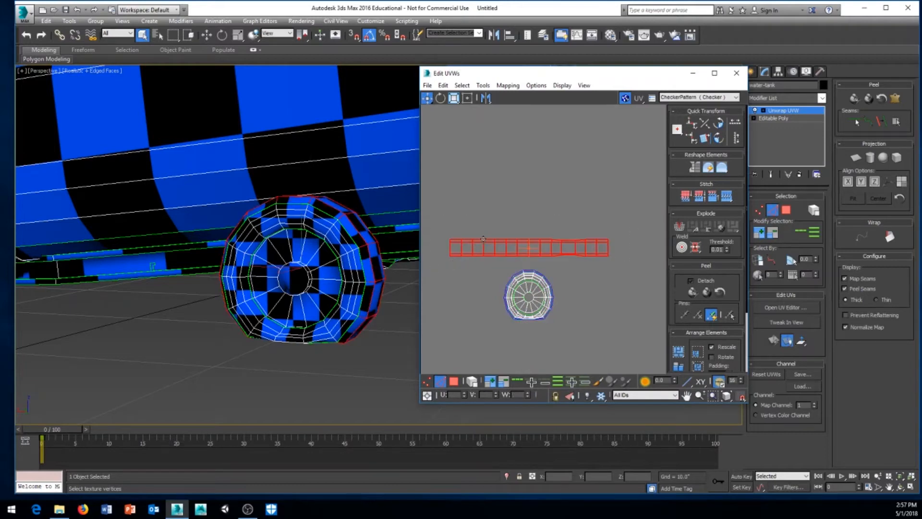
{"action": "left_click_drag", "start_coordinate": [484, 244], "coordinate": [534, 253]}
{"action": "scroll", "coordinate": [534, 262], "scroll_direction": "up", "scroll_amount": 8}
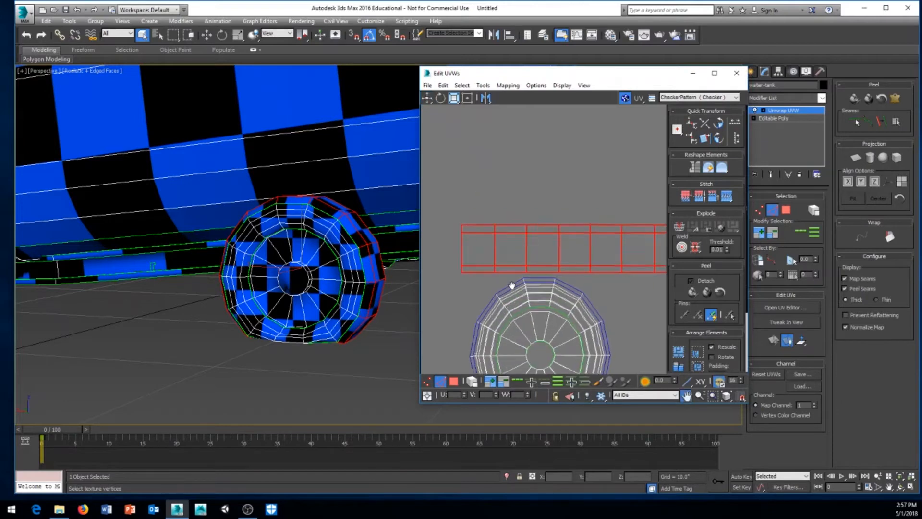
{"action": "left_click", "coordinate": [532, 288]}
{"action": "left_click", "coordinate": [531, 293]}
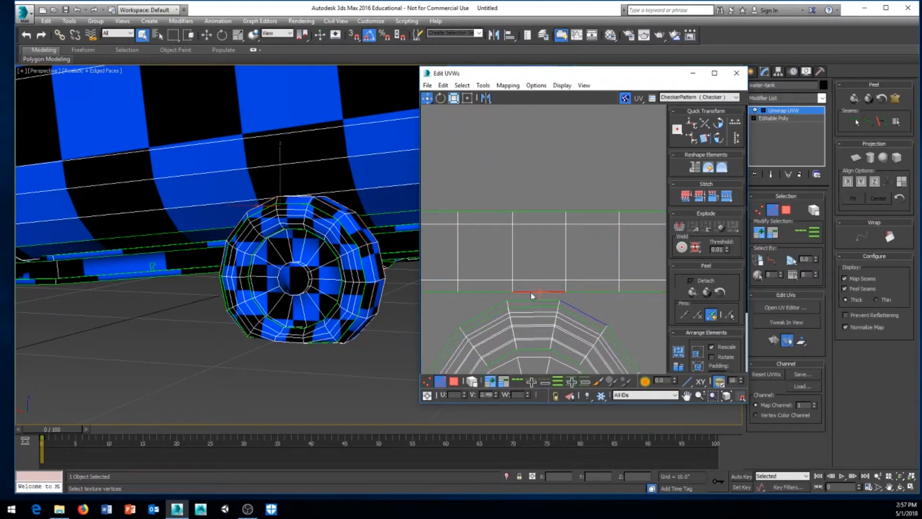
Reselect the tread strip and shift it one segment left so its matching edge sits over the wheel face's top edge
{"action": "scroll", "coordinate": [549, 295], "scroll_direction": "down", "scroll_amount": 6}
{"action": "middle_click_drag", "start_coordinate": [532, 295], "coordinate": [468, 292]}
{"action": "scroll", "coordinate": [468, 292], "scroll_direction": "down", "scroll_amount": 2}
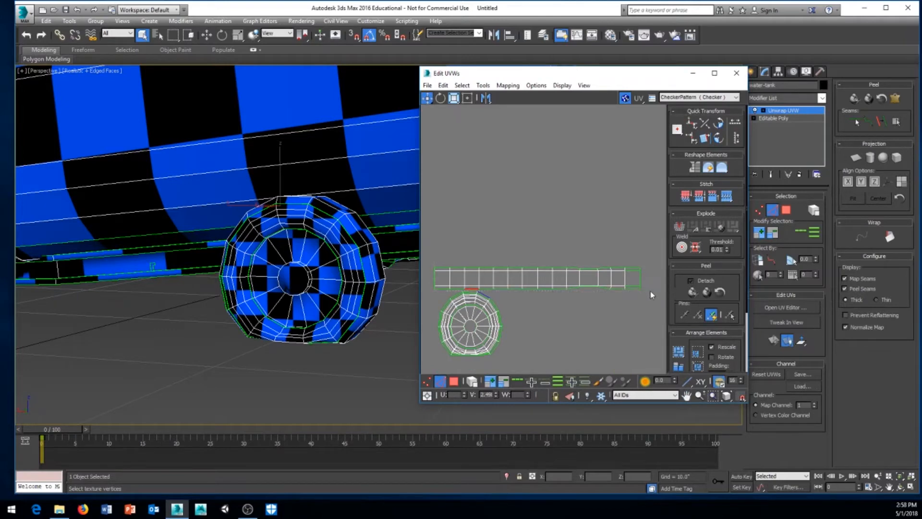
{"action": "left_click_drag", "start_coordinate": [651, 293], "coordinate": [651, 293]}
{"action": "left_click_drag", "start_coordinate": [538, 286], "coordinate": [522, 288]}
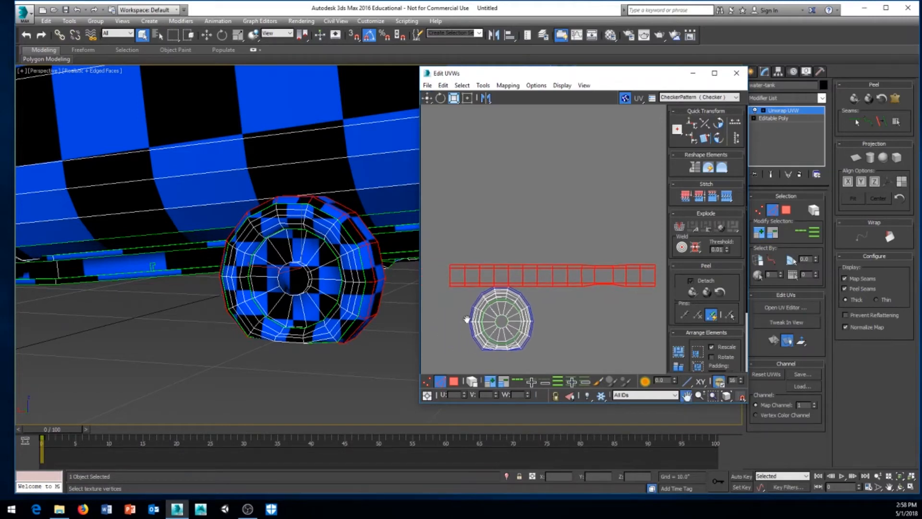
Nudge the tread strip until its segment corners line up with the corners of the wheel face's top edge
{"action": "scroll", "coordinate": [482, 330], "scroll_direction": "up", "scroll_amount": 8}
{"action": "scroll", "coordinate": [482, 329], "scroll_direction": "up", "scroll_amount": 5}
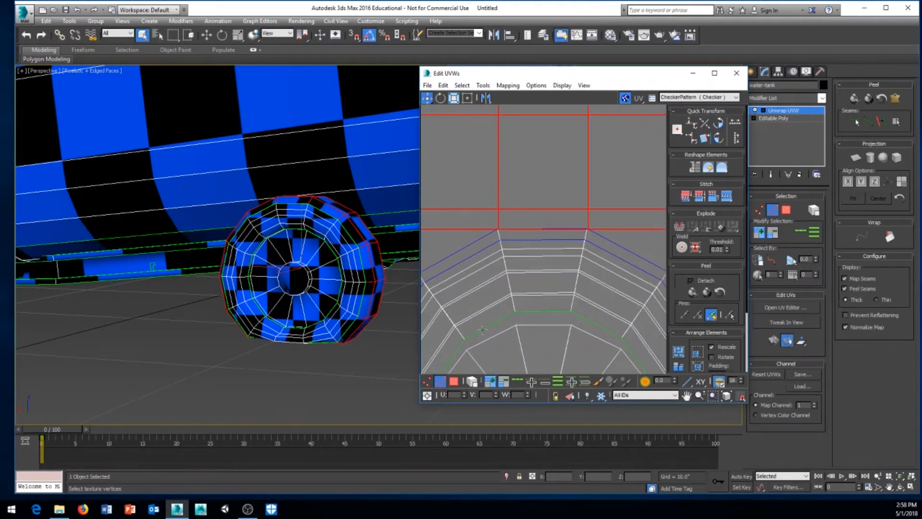
{"action": "middle_click_drag", "start_coordinate": [596, 247], "coordinate": [595, 261]}
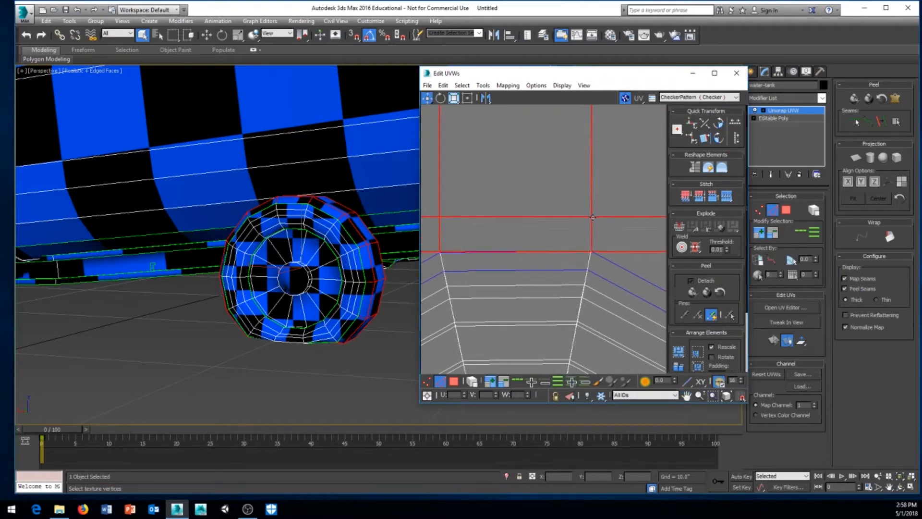
{"action": "middle_click_drag", "start_coordinate": [595, 218], "coordinate": [593, 218]}
{"action": "left_click_drag", "start_coordinate": [592, 218], "coordinate": [593, 219]}
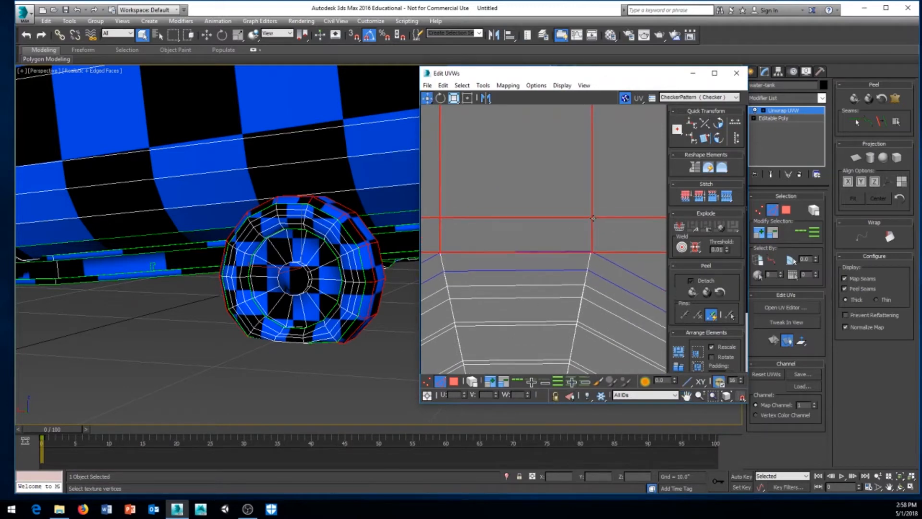
Select the tread strip and wheel face together and move them slightly up and left, outside the UV tile
{"action": "scroll", "coordinate": [593, 218], "scroll_direction": "down", "scroll_amount": 10}
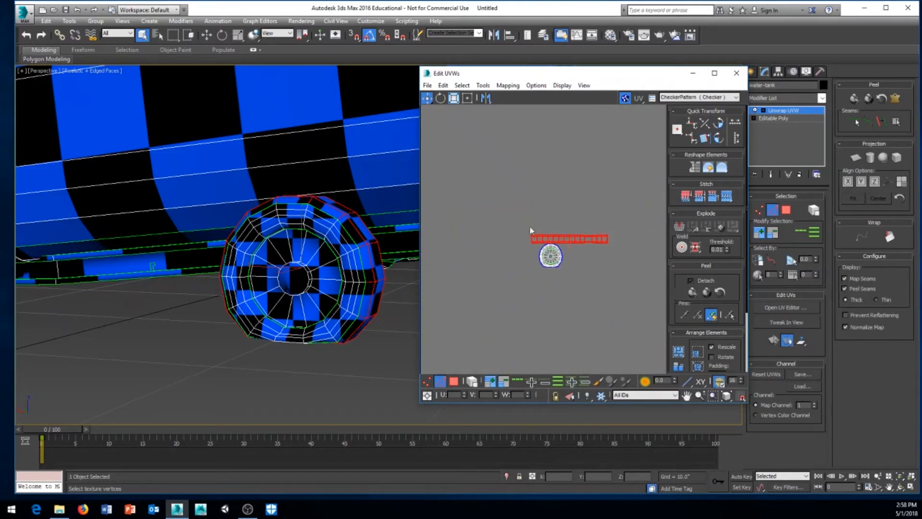
{"action": "left_click_drag", "start_coordinate": [651, 295], "coordinate": [651, 295]}
{"action": "scroll", "coordinate": [591, 262], "scroll_direction": "down", "scroll_amount": 3}
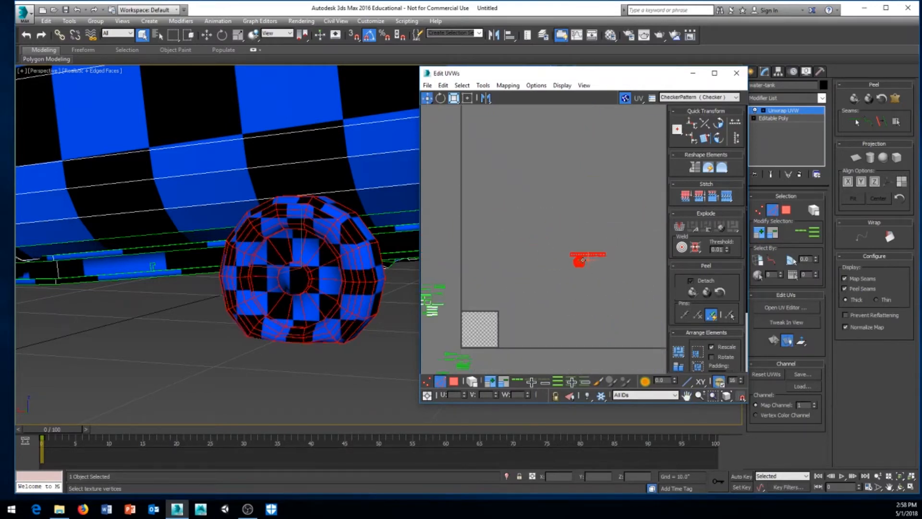
{"action": "left_click_drag", "start_coordinate": [583, 260], "coordinate": [562, 246]}
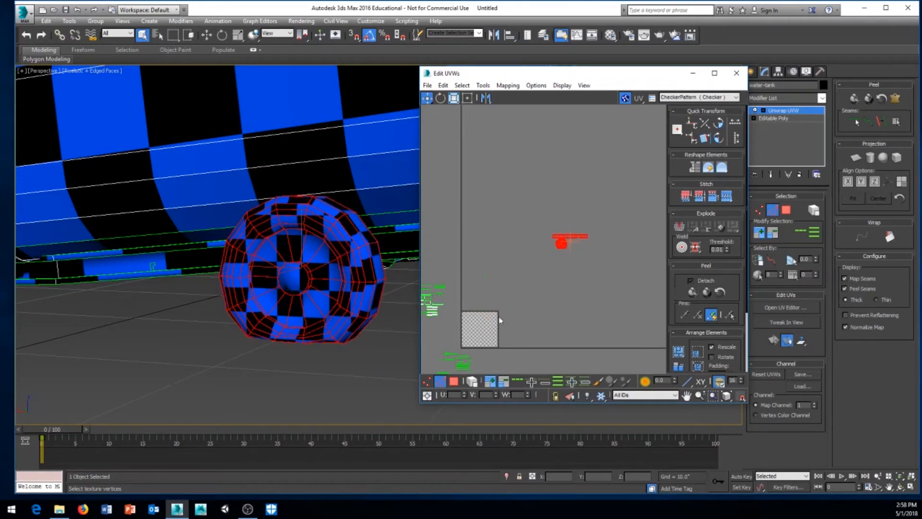
Switch to polygon mode and select the tank body's polygons in the model from the end view
{"action": "scroll", "coordinate": [576, 243], "scroll_direction": "down", "scroll_amount": 2}
{"action": "scroll", "coordinate": [530, 298], "scroll_direction": "down", "scroll_amount": 2}
{"action": "scroll", "coordinate": [226, 345], "scroll_direction": "down", "scroll_amount": 5}
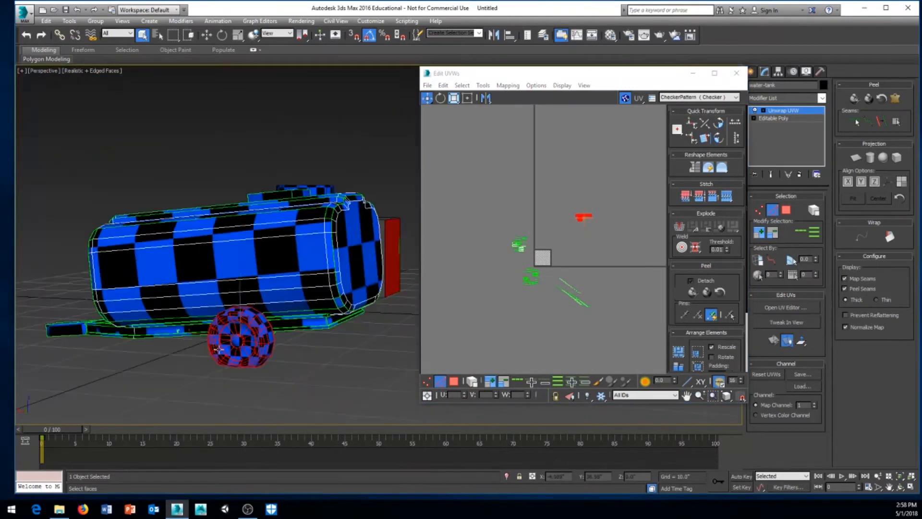
{"action": "middle_click_drag", "start_coordinate": [226, 346], "coordinate": [209, 355], "text": "alt"}
{"action": "left_click", "coordinate": [204, 293]}
{"action": "middle_click_drag", "start_coordinate": [204, 293], "coordinate": [60, 421], "text": "alt"}
{"action": "left_click", "coordinate": [454, 382]}
{"action": "middle_click_drag", "start_coordinate": [298, 288], "coordinate": [336, 223], "text": "alt"}
{"action": "left_click_drag", "start_coordinate": [71, 328], "coordinate": [71, 328]}
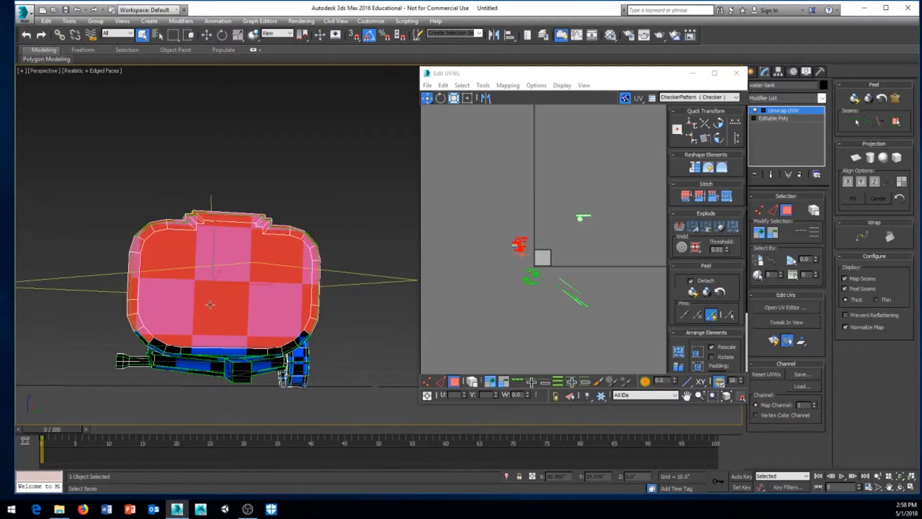
{"action": "middle_click_drag", "start_coordinate": [145, 297], "coordinate": [79, 290], "text": "alt"}
Add the remaining tank body islands to the polygon selection in the UV layout
{"action": "middle_click_drag", "start_coordinate": [547, 246], "coordinate": [558, 289]}
{"action": "scroll", "coordinate": [520, 298], "scroll_direction": "up", "scroll_amount": 3}
{"action": "scroll", "coordinate": [555, 296], "scroll_direction": "up", "scroll_amount": 2}
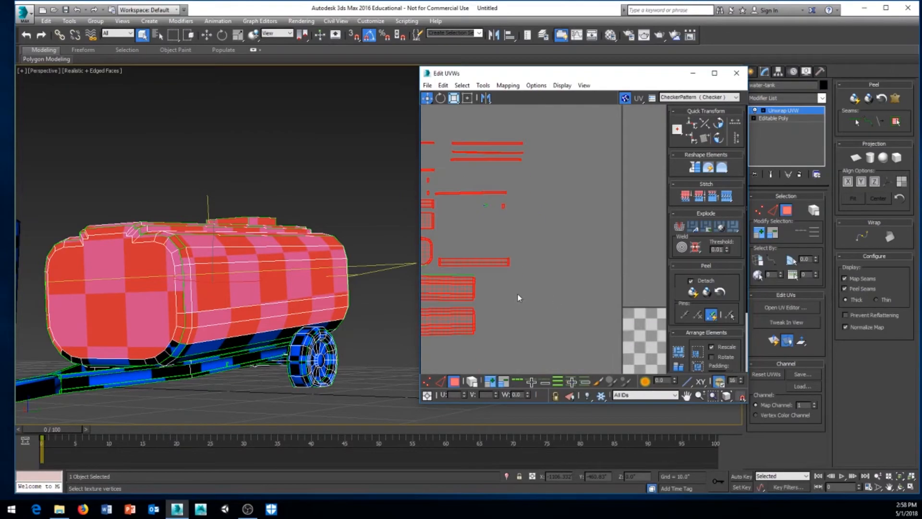
{"action": "middle_click_drag", "start_coordinate": [518, 295], "coordinate": [603, 316]}
{"action": "scroll", "coordinate": [603, 317], "scroll_direction": "down", "scroll_amount": 1}
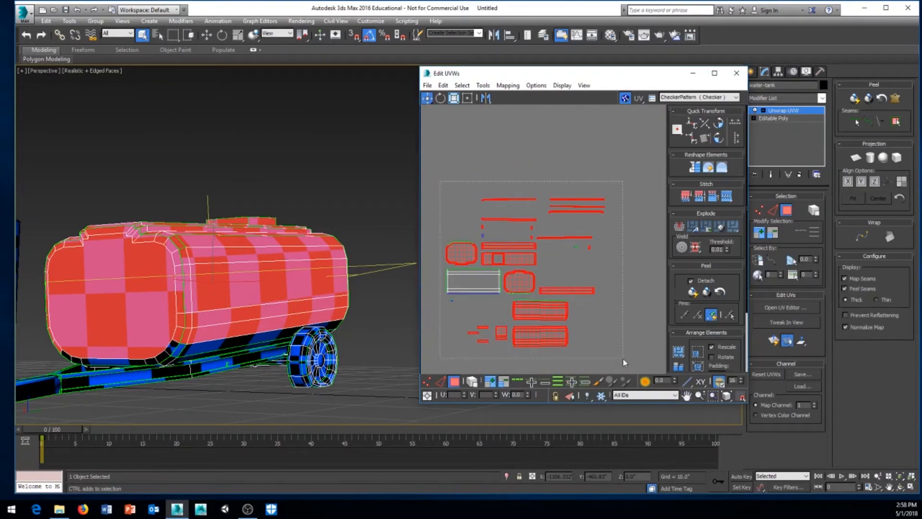
Apply a cylindrical projection to the selected tank body polygons
{"action": "middle_click_drag", "start_coordinate": [381, 373], "coordinate": [287, 350], "text": "alt"}
{"action": "scroll", "coordinate": [315, 322], "scroll_direction": "down", "scroll_amount": 3}
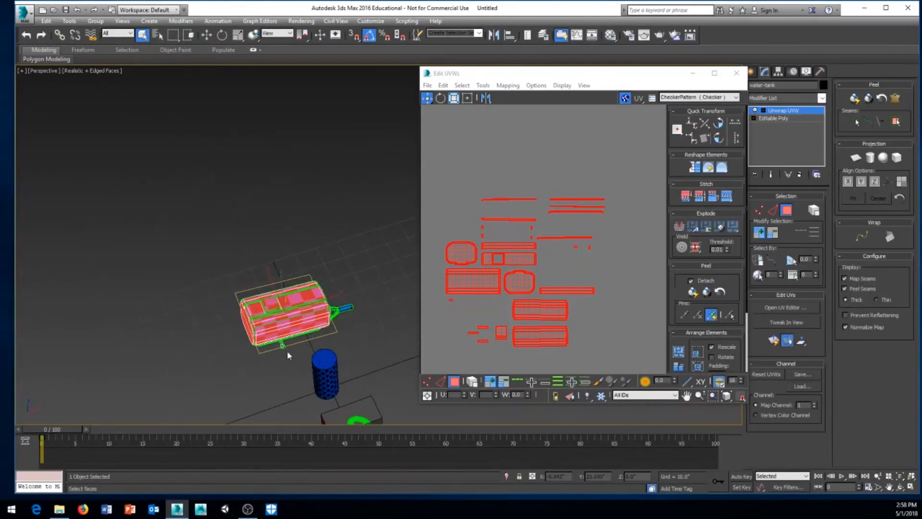
{"action": "left_click", "coordinate": [477, 304]}
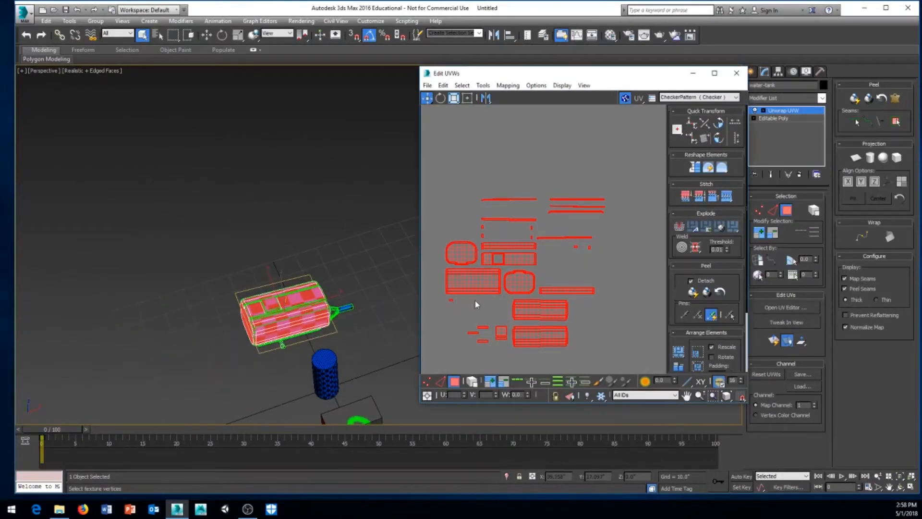
{"action": "left_click", "coordinate": [870, 165]}
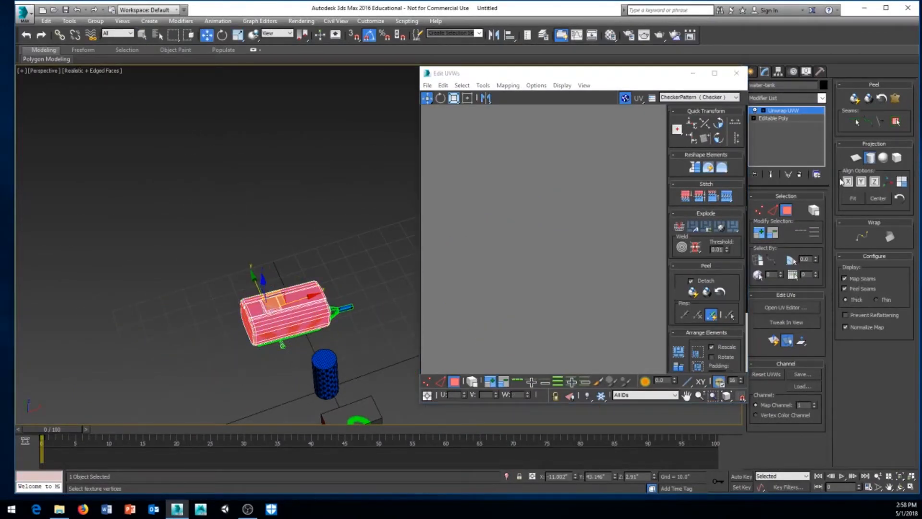
Align the cylindrical projection to the X axis so it runs along the tank's length
{"action": "middle_click_drag", "start_coordinate": [582, 257], "coordinate": [494, 216]}
{"action": "middle_click_drag", "start_coordinate": [533, 281], "coordinate": [481, 253]}
{"action": "middle_click_drag", "start_coordinate": [578, 268], "coordinate": [484, 224]}
{"action": "scroll", "coordinate": [484, 224], "scroll_direction": "down", "scroll_amount": 3}
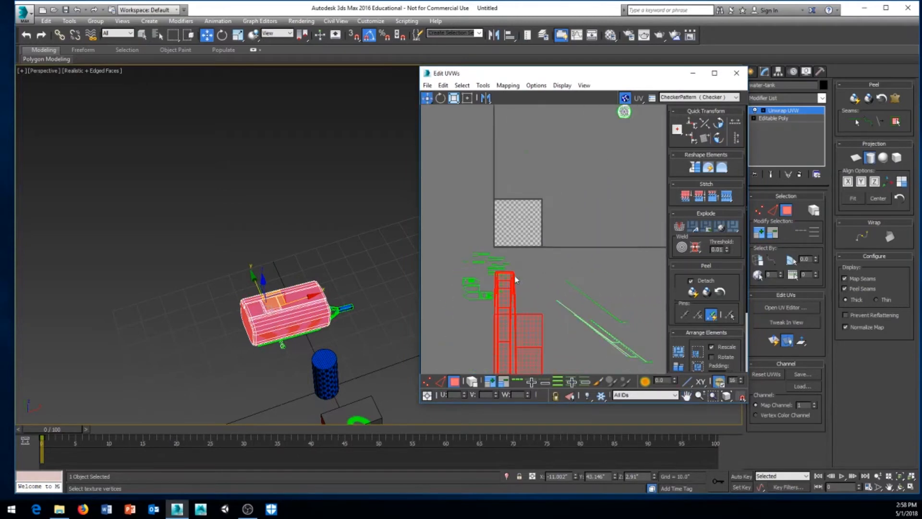
{"action": "middle_click_drag", "start_coordinate": [517, 294], "coordinate": [538, 168]}
{"action": "scroll", "coordinate": [540, 201], "scroll_direction": "down", "scroll_amount": 2}
{"action": "middle_click", "coordinate": [540, 200]}
{"action": "scroll", "coordinate": [367, 329], "scroll_direction": "up", "scroll_amount": 5}
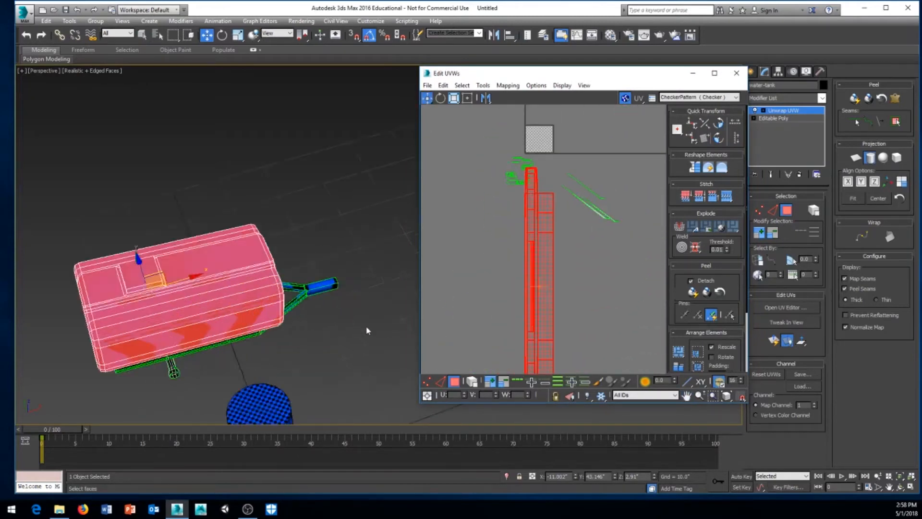
{"action": "middle_click_drag", "start_coordinate": [283, 336], "coordinate": [322, 293], "text": "alt"}
{"action": "middle_click_drag", "start_coordinate": [321, 293], "coordinate": [342, 317]}
{"action": "scroll", "coordinate": [343, 319], "scroll_direction": "down", "scroll_amount": 3}
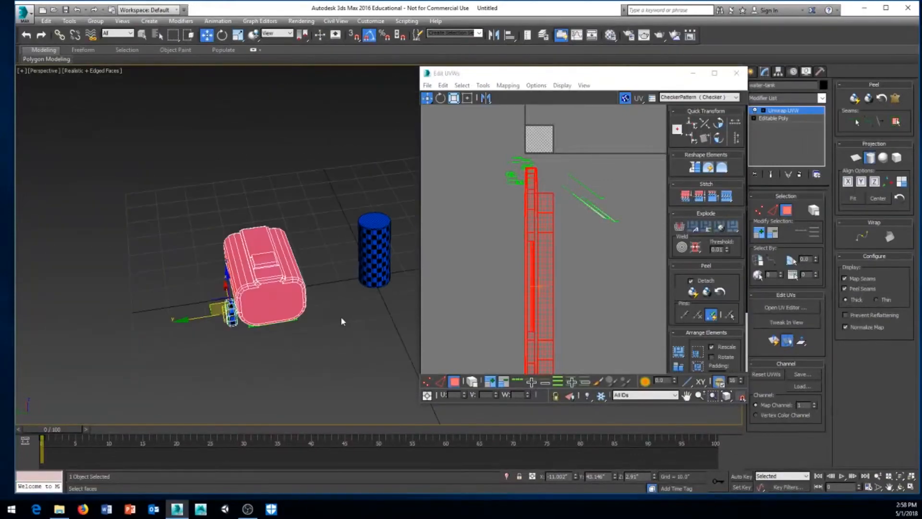
{"action": "scroll", "coordinate": [343, 319], "scroll_direction": "up", "scroll_amount": 3}
{"action": "middle_click_drag", "start_coordinate": [228, 322], "coordinate": [261, 310], "text": "alt"}
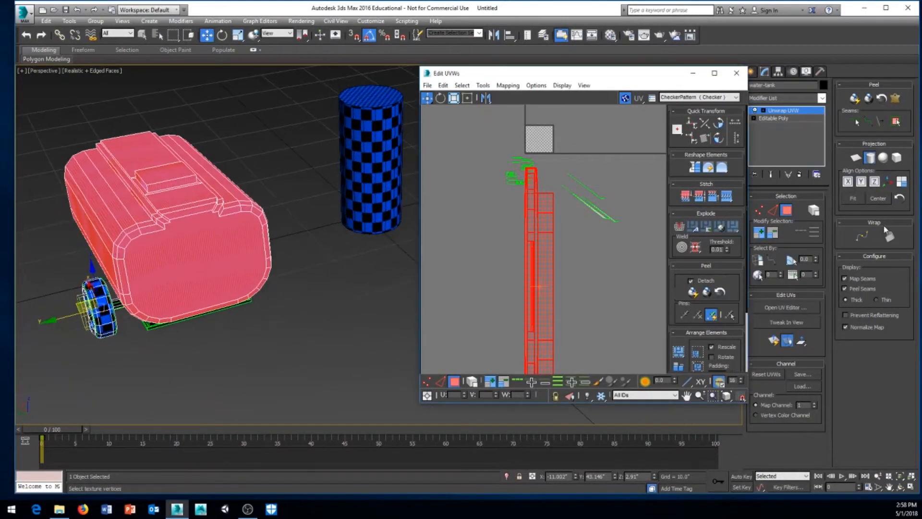
{"action": "left_click", "coordinate": [849, 182]}
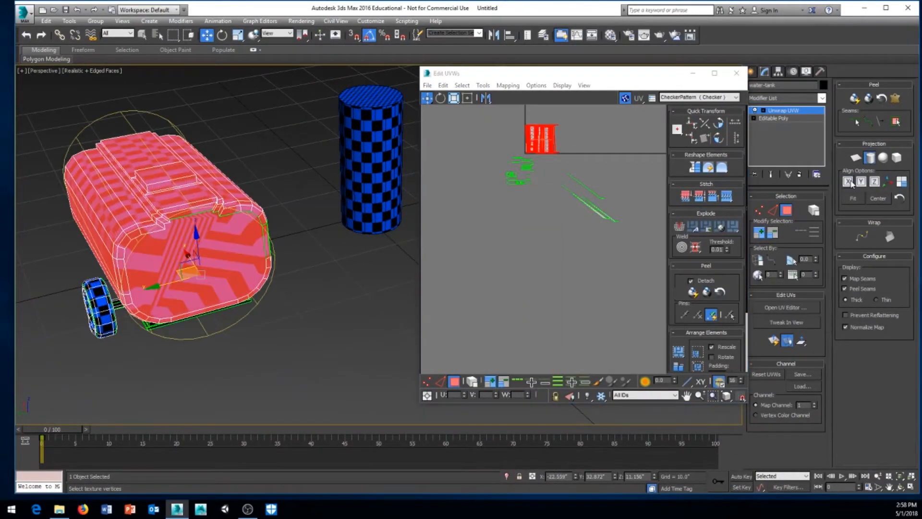
Rotate and move the cylindrical mapping gizmo so it follows the tank's tilt and surrounds the body
{"action": "middle_click_drag", "start_coordinate": [331, 313], "coordinate": [286, 292], "text": "alt"}
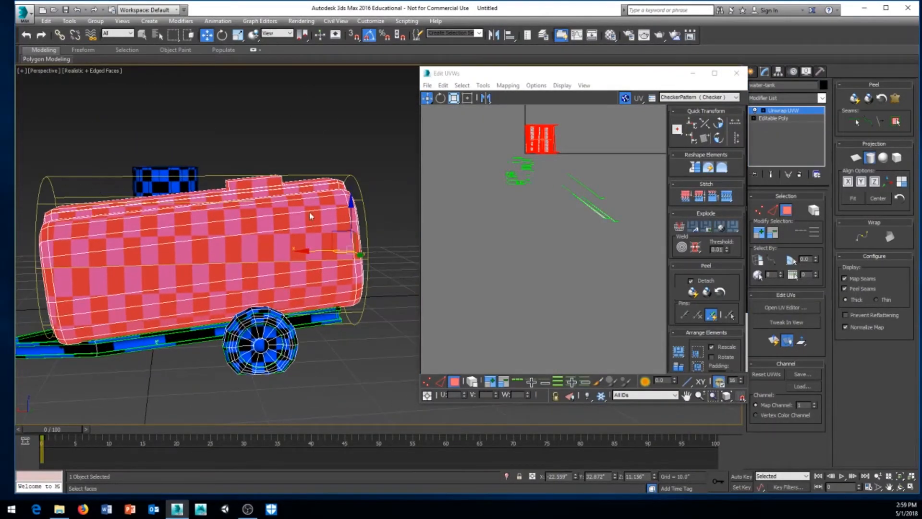
{"action": "left_click_drag", "start_coordinate": [331, 232], "coordinate": [328, 211]}
{"action": "right_click", "coordinate": [382, 128]}
{"action": "left_click", "coordinate": [398, 149]}
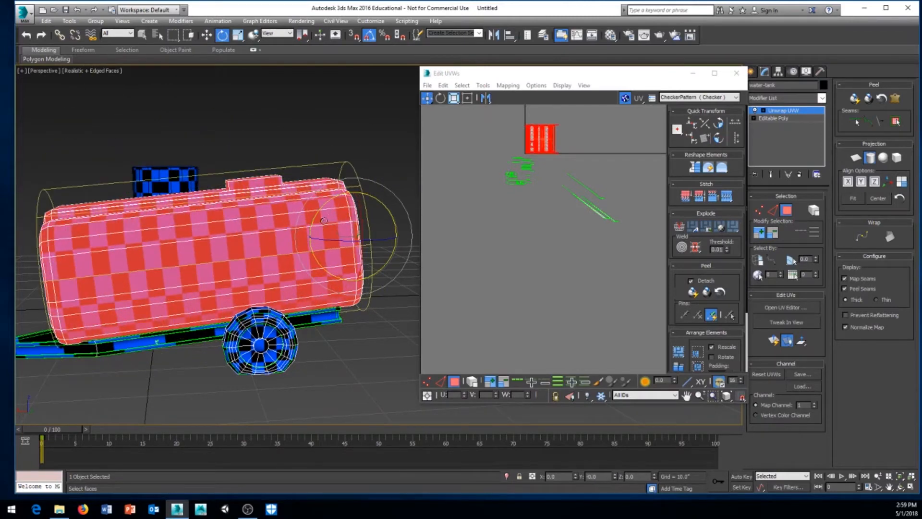
{"action": "middle_click_drag", "start_coordinate": [329, 217], "coordinate": [334, 214]}
{"action": "right_click", "coordinate": [388, 147]}
{"action": "left_click", "coordinate": [397, 157]}
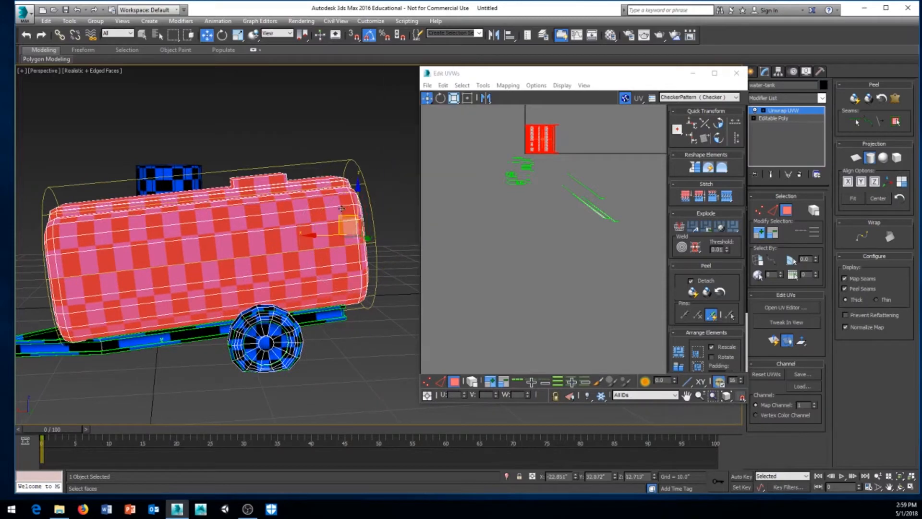
{"action": "left_click_drag", "start_coordinate": [341, 219], "coordinate": [355, 231]}
Scale the cylindrical gizmo slightly around the tank and finish the cylindrical projection
{"action": "scroll", "coordinate": [550, 240], "scroll_direction": "up", "scroll_amount": 8}
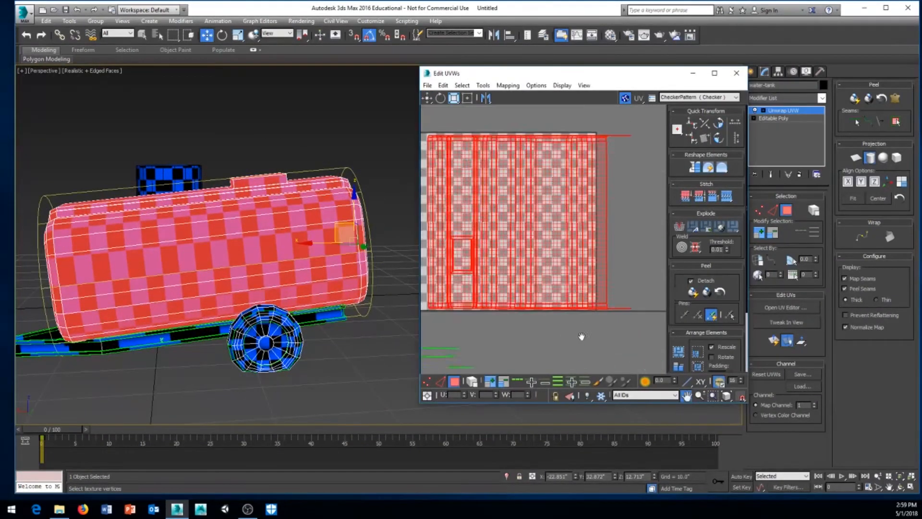
{"action": "middle_click_drag", "start_coordinate": [587, 270], "coordinate": [588, 278]}
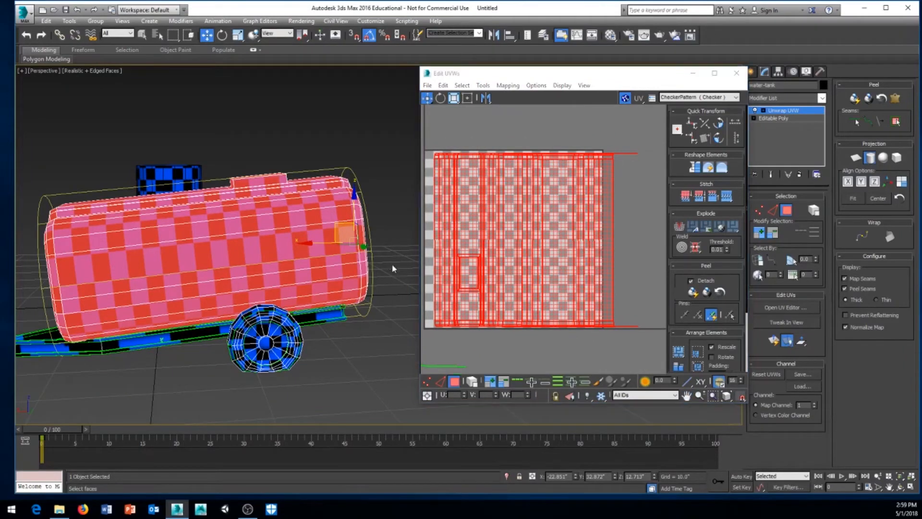
{"action": "right_click", "coordinate": [391, 269]}
{"action": "left_click", "coordinate": [423, 292]}
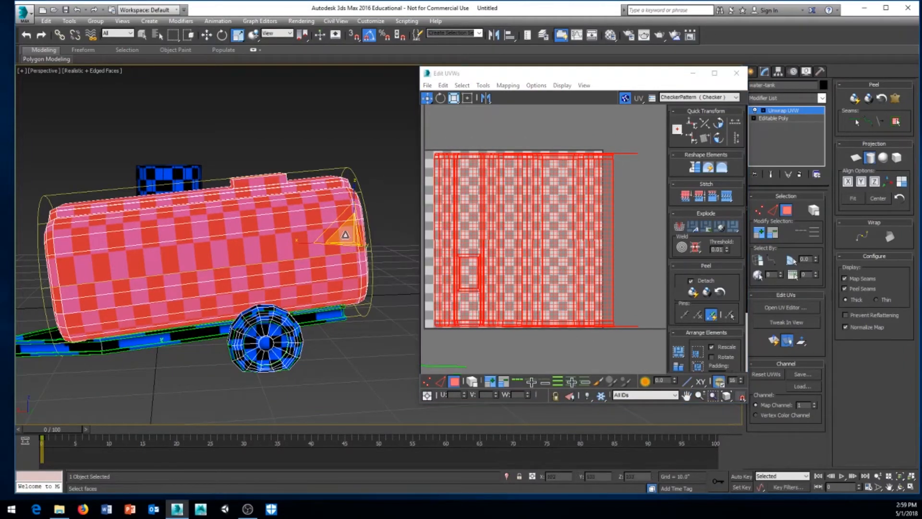
{"action": "mouse_move", "coordinate": [346, 234]}
{"action": "left_mouse_down"}
{"action": "mouse_move", "coordinate": [349, 225]}
{"action": "mouse_move", "coordinate": [349, 235]}
{"action": "left_mouse_up"}
{"action": "middle_click_drag", "start_coordinate": [349, 236], "coordinate": [236, 284], "text": "alt"}
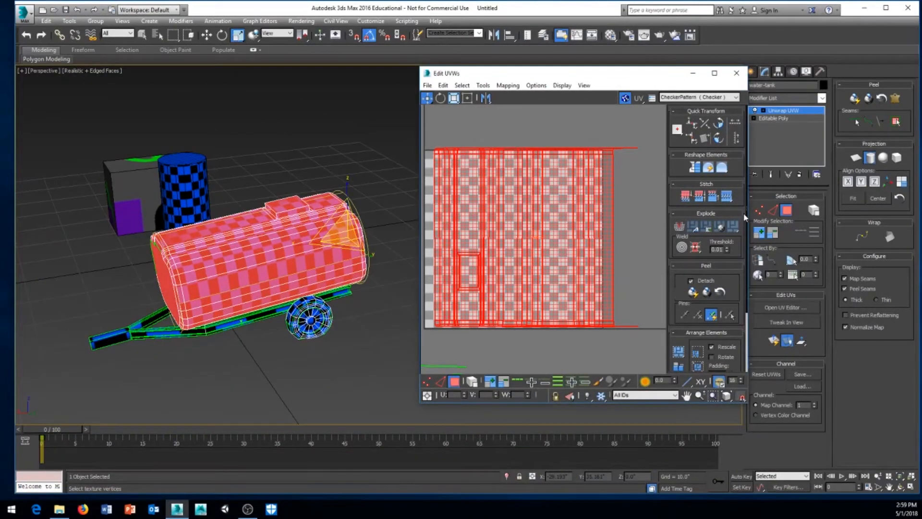
{"action": "left_click", "coordinate": [870, 160]}
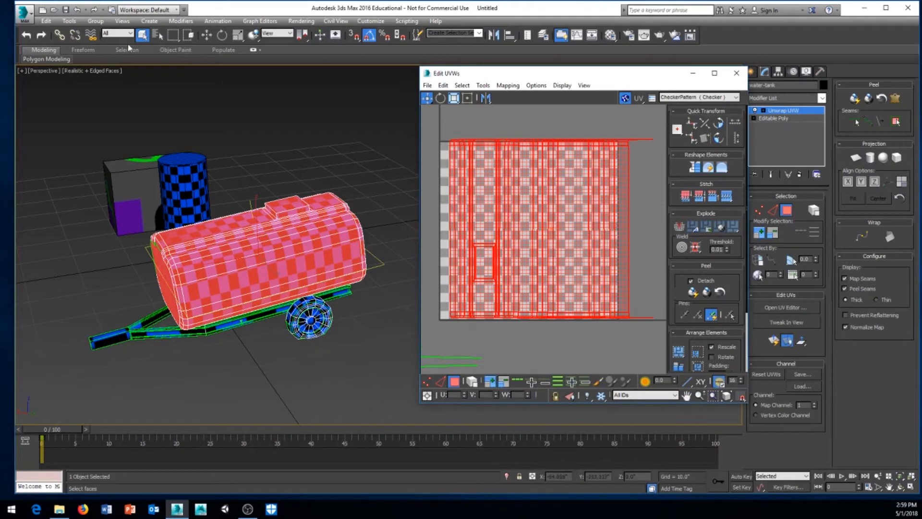
Stretch the tank body's UVs horizontally until the checker pattern on the tank's side shows roughly square cells
{"action": "left_click_drag", "start_coordinate": [454, 99], "coordinate": [453, 111]}
{"action": "middle_click_drag", "start_coordinate": [496, 199], "coordinate": [499, 187]}
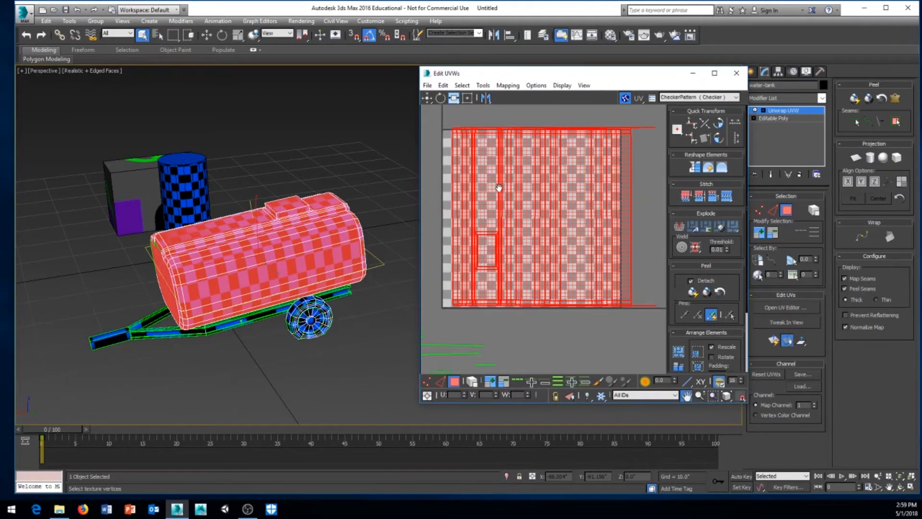
{"action": "left_click_drag", "start_coordinate": [519, 207], "coordinate": [696, 229]}
{"action": "middle_click_drag", "start_coordinate": [302, 240], "coordinate": [251, 227], "text": "alt"}
{"action": "scroll", "coordinate": [250, 227], "scroll_direction": "up", "scroll_amount": 5}
{"action": "scroll", "coordinate": [251, 227], "scroll_direction": "down", "scroll_amount": 6}
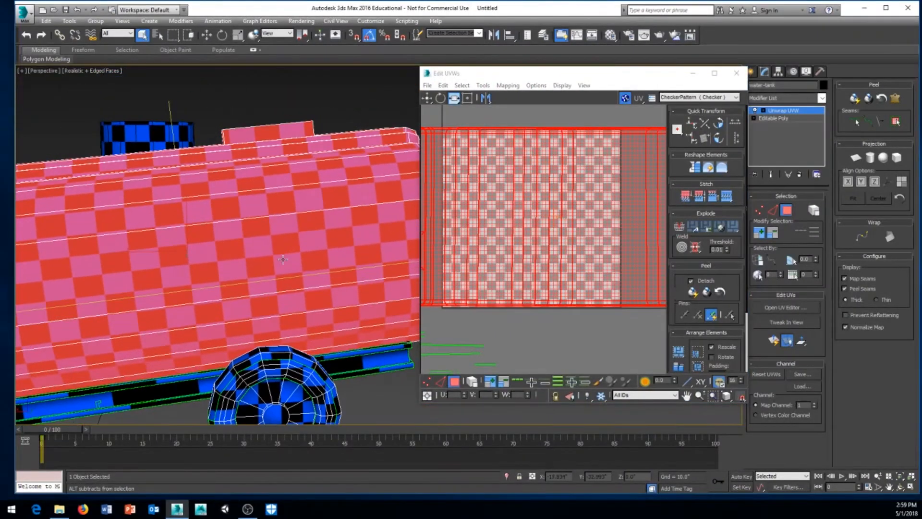
{"action": "left_click_drag", "start_coordinate": [577, 258], "coordinate": [568, 261]}
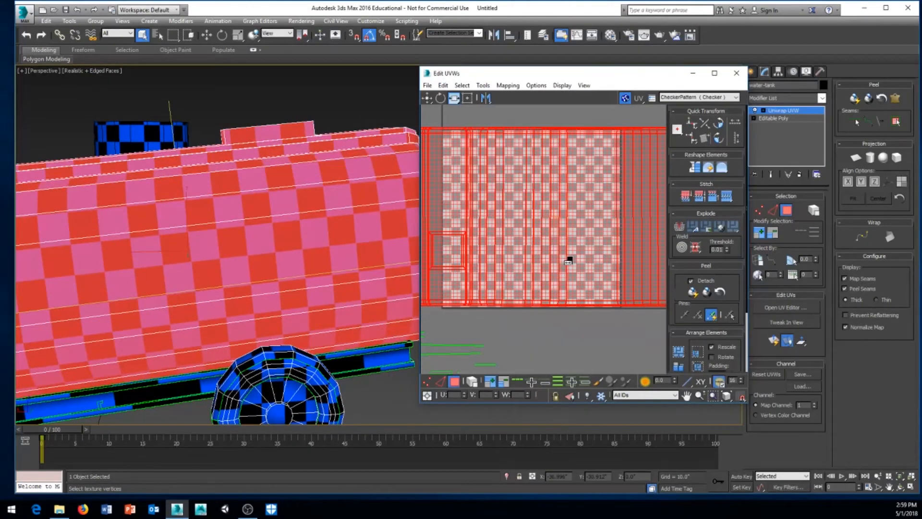
{"action": "middle_click_drag", "start_coordinate": [269, 231], "coordinate": [293, 231], "text": "alt"}
{"action": "scroll", "coordinate": [547, 250], "scroll_direction": "down", "scroll_amount": 5}
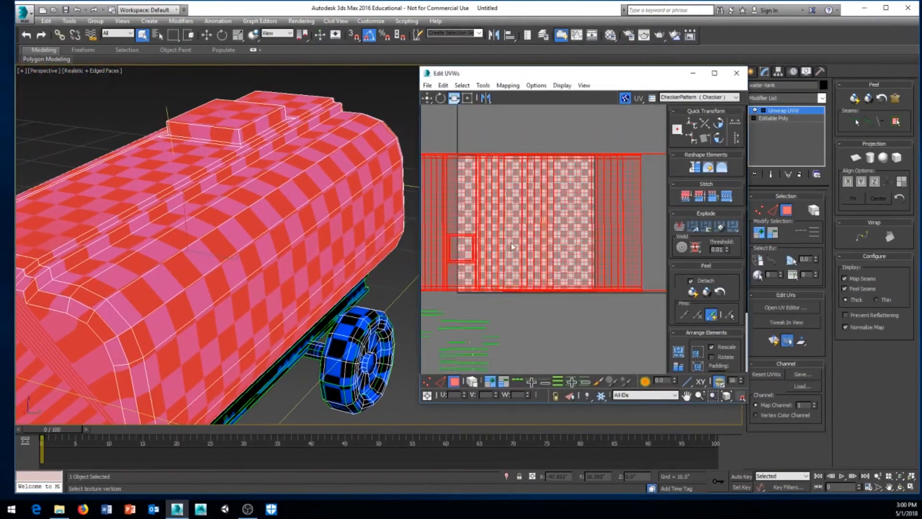
Move the tank body's UVs off the checker tile into the empty space below the wheel islands
{"action": "middle_click_drag", "start_coordinate": [553, 252], "coordinate": [571, 237]}
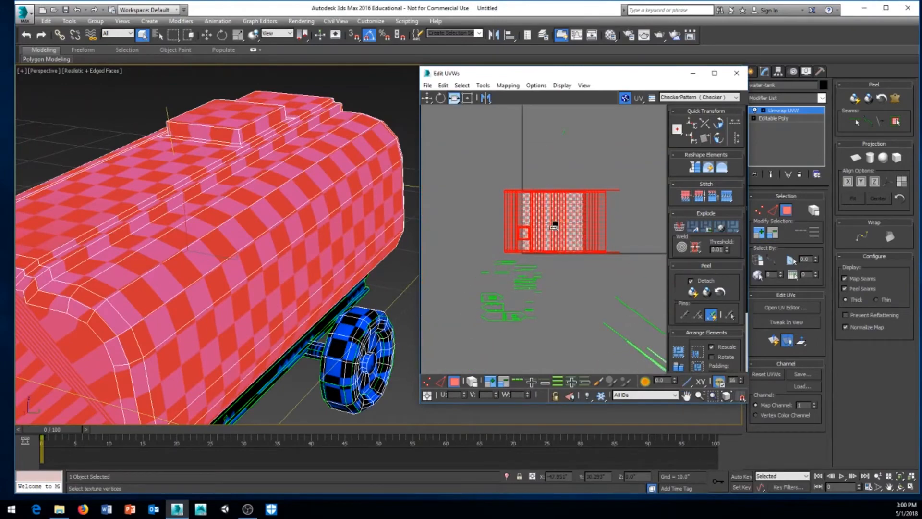
{"action": "right_click", "coordinate": [594, 225]}
{"action": "left_click", "coordinate": [609, 230]}
{"action": "left_click_drag", "start_coordinate": [589, 233], "coordinate": [596, 188]}
{"action": "middle_click_drag", "start_coordinate": [574, 197], "coordinate": [481, 246]}
{"action": "scroll", "coordinate": [484, 231], "scroll_direction": "down", "scroll_amount": 2}
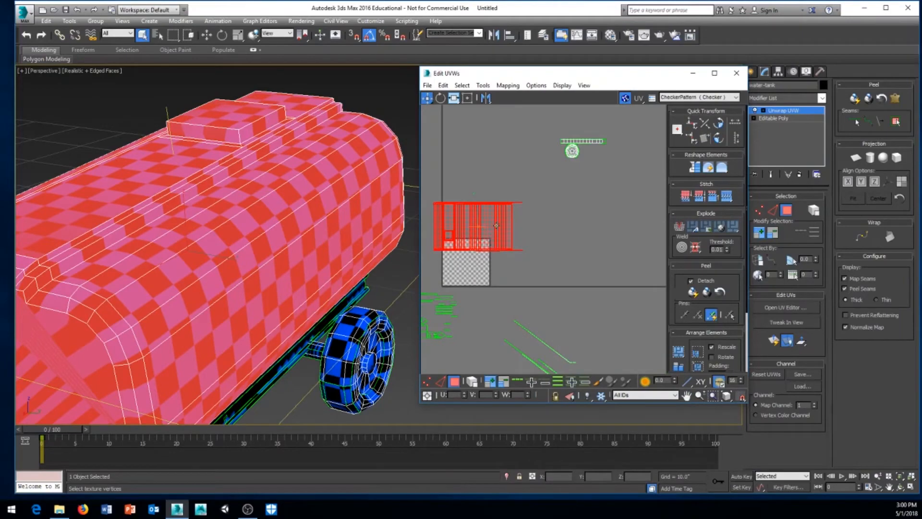
{"action": "left_click_drag", "start_coordinate": [497, 226], "coordinate": [612, 221]}
Planar-map the end cap facing the view and place its island just below the tank body island
{"action": "middle_click_drag", "start_coordinate": [207, 231], "coordinate": [163, 275], "text": "alt"}
{"action": "left_click", "coordinate": [128, 292]}
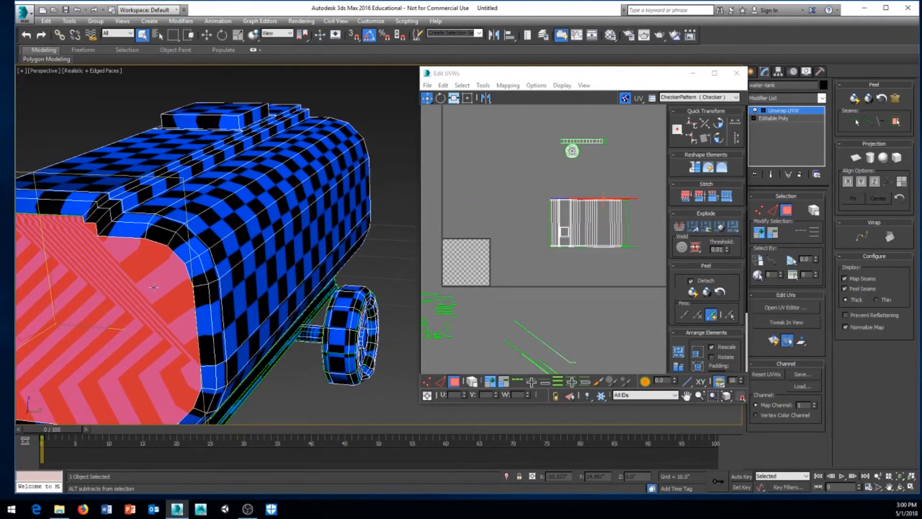
{"action": "left_click", "coordinate": [855, 158]}
{"action": "middle_click_drag", "start_coordinate": [311, 329], "coordinate": [303, 292], "text": "alt"}
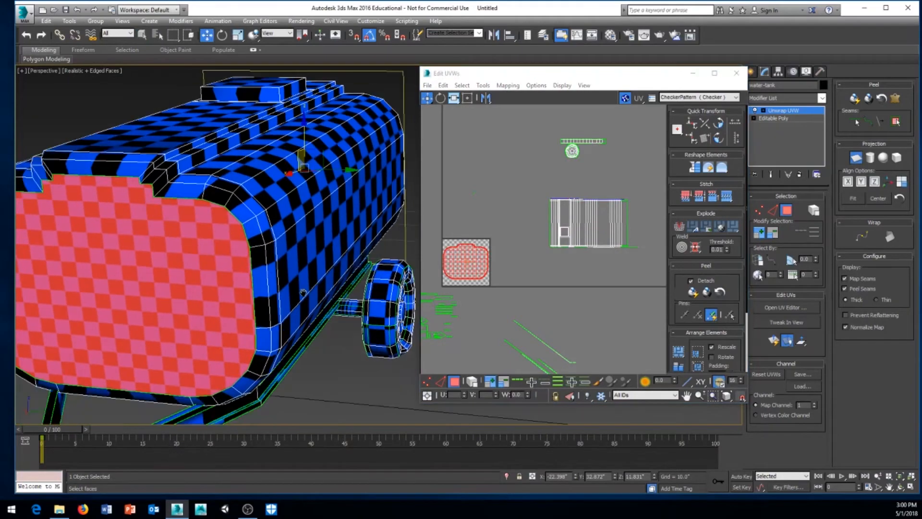
{"action": "middle_click_drag", "start_coordinate": [162, 279], "coordinate": [227, 270], "text": "alt"}
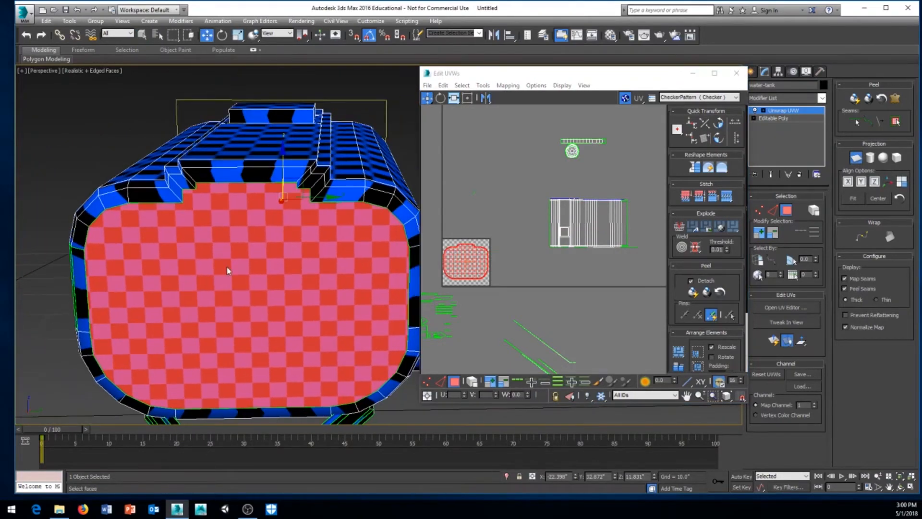
{"action": "left_click", "coordinate": [857, 159]}
{"action": "left_click_drag", "start_coordinate": [478, 266], "coordinate": [583, 286]}
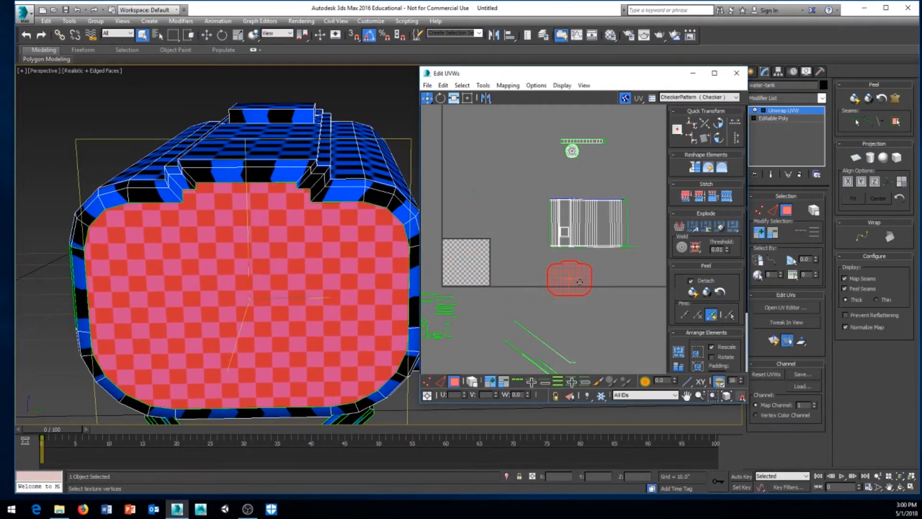
{"action": "middle_click_drag", "start_coordinate": [582, 286], "coordinate": [509, 295]}
Planar-map the tank's opposite end cap and move its island off the checker tile, beside the wheel islands
{"action": "middle_click_drag", "start_coordinate": [351, 250], "coordinate": [269, 226], "text": "alt"}
{"action": "scroll", "coordinate": [233, 228], "scroll_direction": "down", "scroll_amount": 5}
{"action": "left_click", "coordinate": [353, 240]}
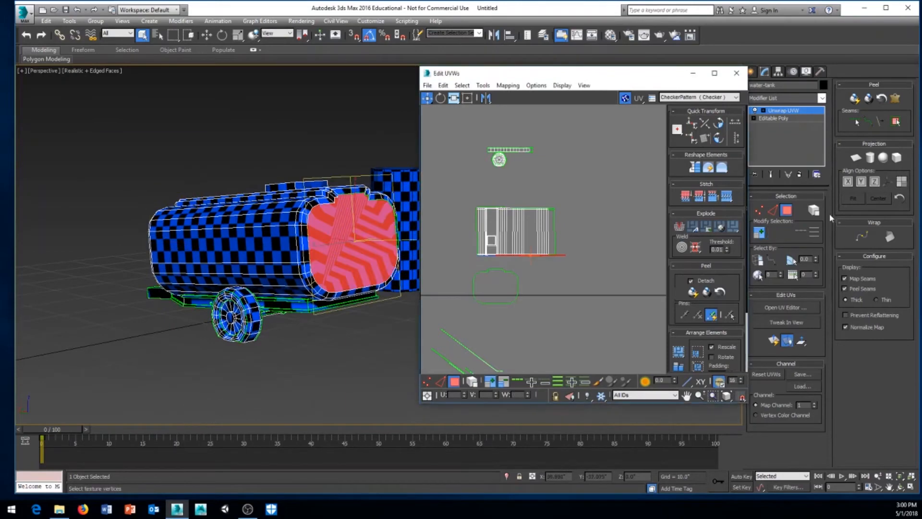
{"action": "left_click", "coordinate": [856, 158]}
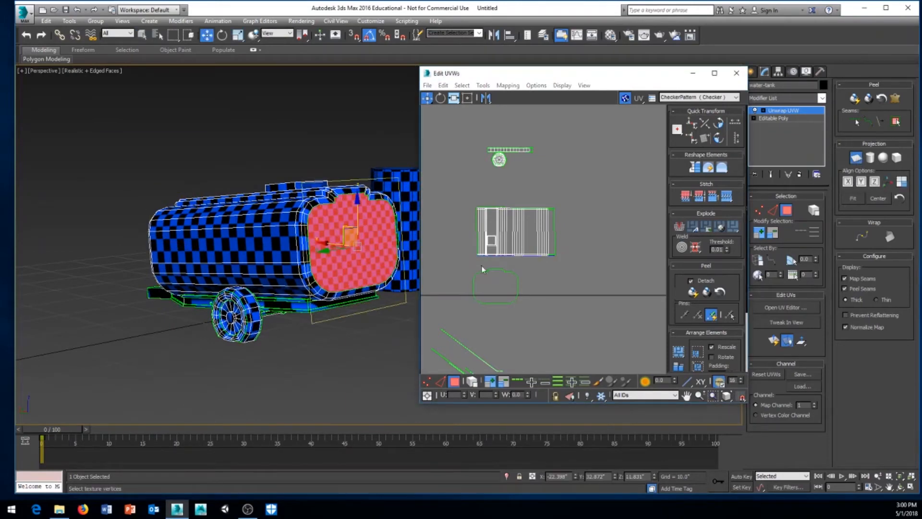
{"action": "left_click", "coordinate": [856, 158]}
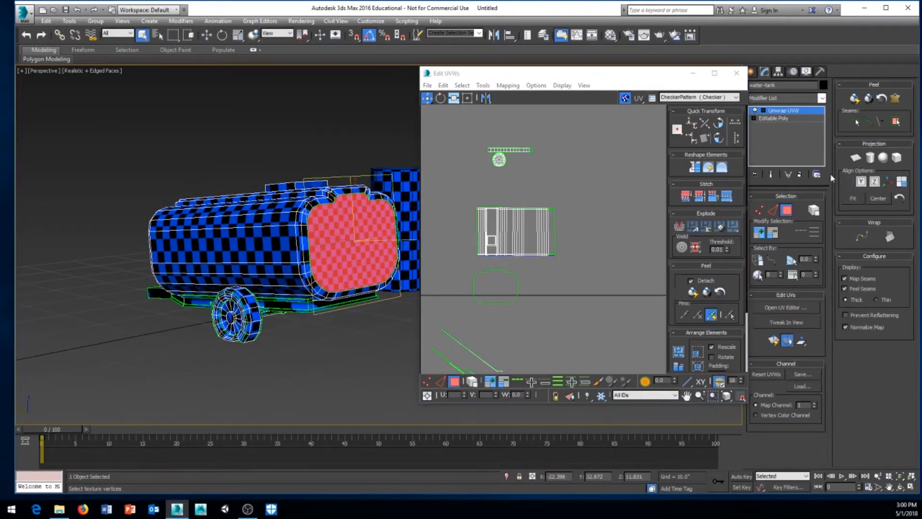
{"action": "scroll", "coordinate": [529, 240], "scroll_direction": "down", "scroll_amount": 3}
{"action": "middle_click_drag", "start_coordinate": [485, 274], "coordinate": [522, 307]}
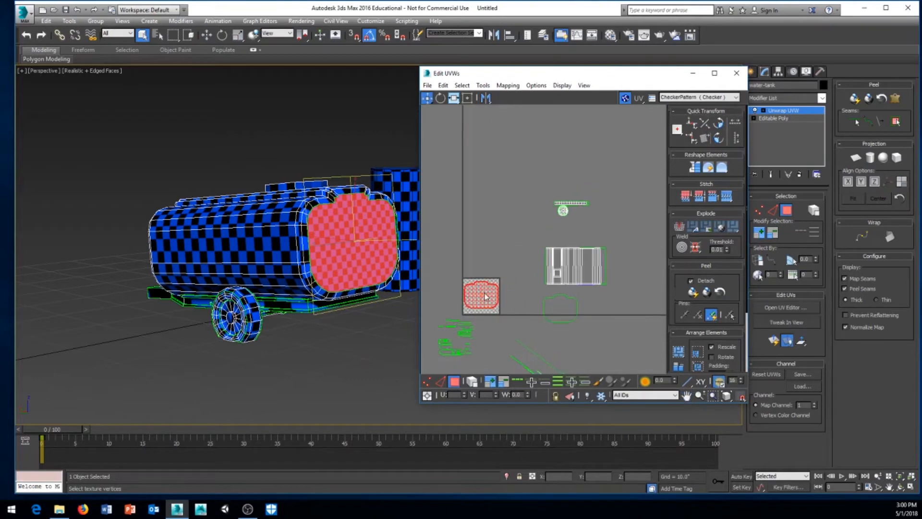
{"action": "left_click_drag", "start_coordinate": [487, 291], "coordinate": [630, 222]}
{"action": "scroll", "coordinate": [560, 276], "scroll_direction": "up", "scroll_amount": 2}
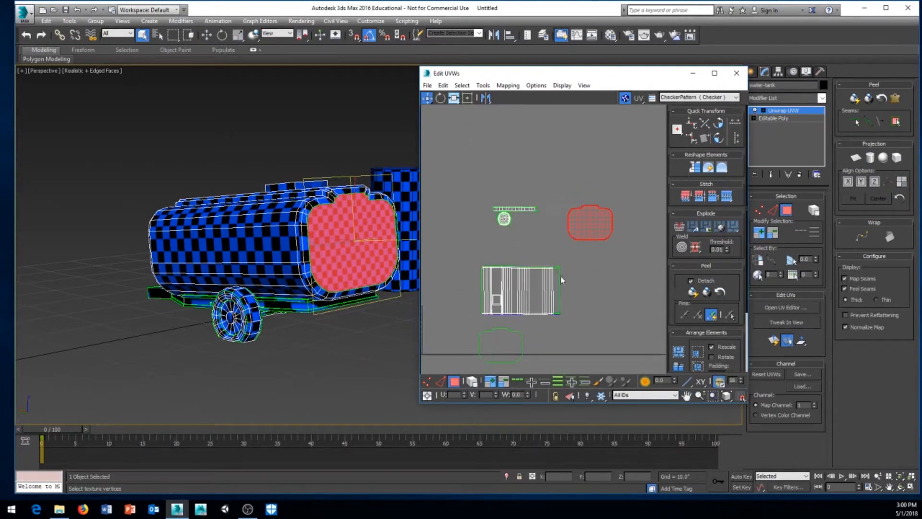
Arrange the tank body island beneath the second end cap's island and the first end cap's island below the body
{"action": "middle_click_drag", "start_coordinate": [561, 275], "coordinate": [550, 259]}
{"action": "left_click", "coordinate": [550, 299]}
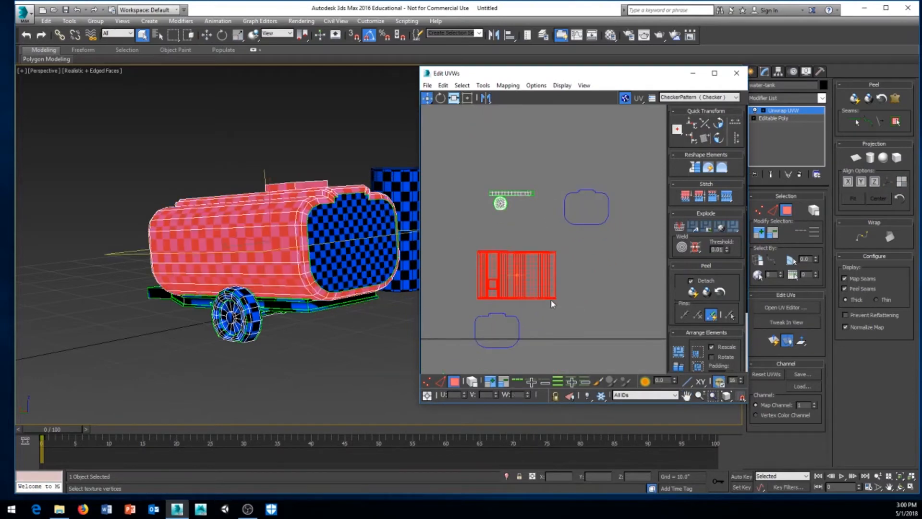
{"action": "left_click_drag", "start_coordinate": [523, 296], "coordinate": [593, 283]}
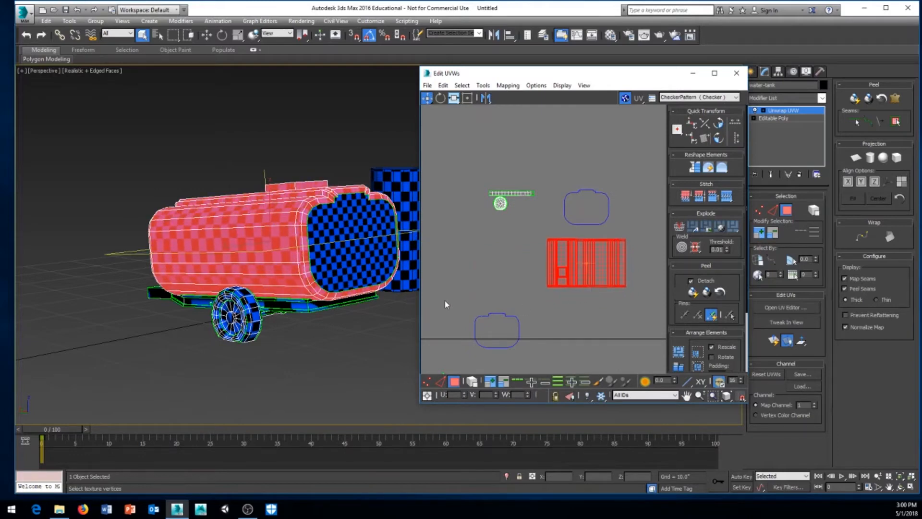
{"action": "left_click_drag", "start_coordinate": [524, 339], "coordinate": [586, 329]}
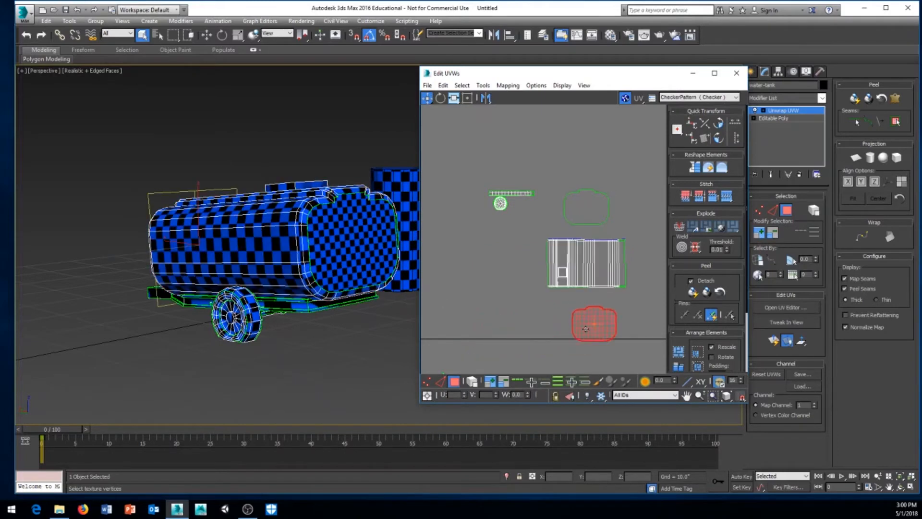
{"action": "scroll", "coordinate": [581, 327], "scroll_direction": "up", "scroll_amount": 3}
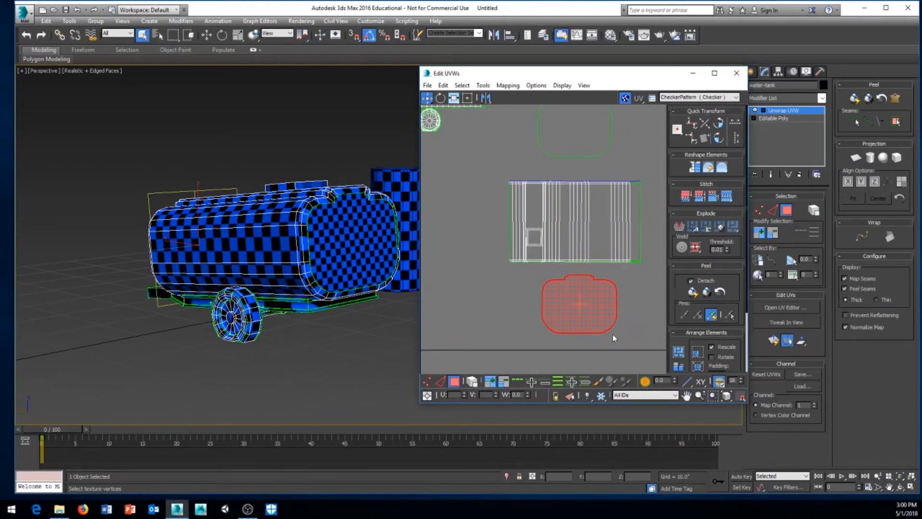
Inspect the front end cap on the model and find which tank body vertices match the notch edge of its lower island
{"action": "scroll", "coordinate": [613, 339], "scroll_direction": "up", "scroll_amount": 2}
{"action": "middle_click_drag", "start_coordinate": [389, 330], "coordinate": [257, 295], "text": "alt"}
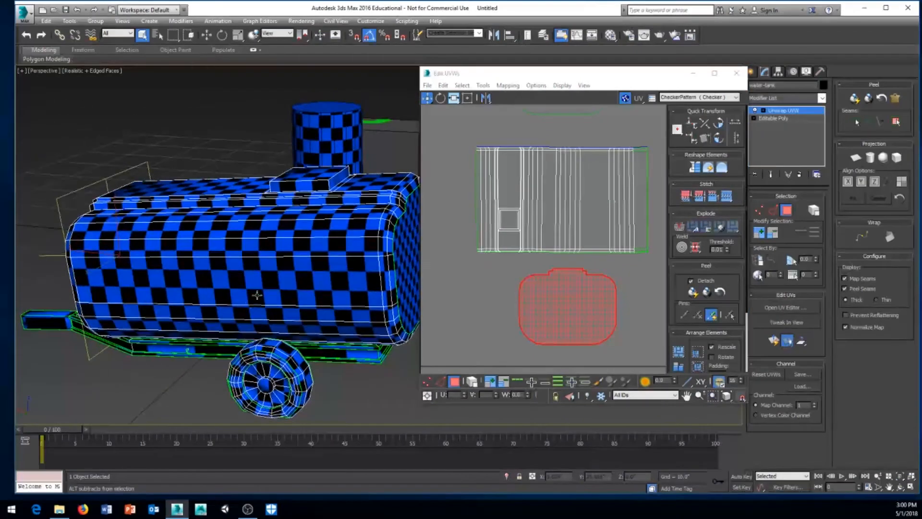
{"action": "middle_click_drag", "start_coordinate": [210, 264], "coordinate": [327, 269], "text": "alt"}
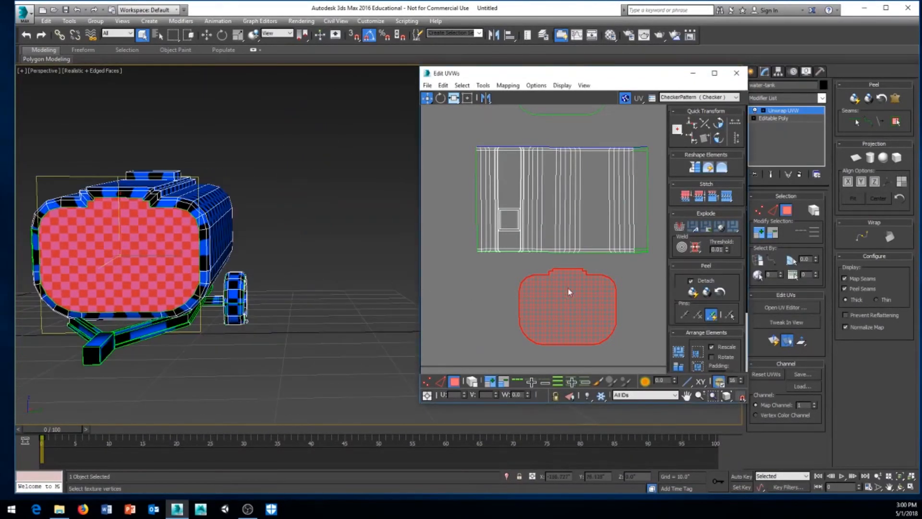
{"action": "left_click", "coordinate": [440, 382]}
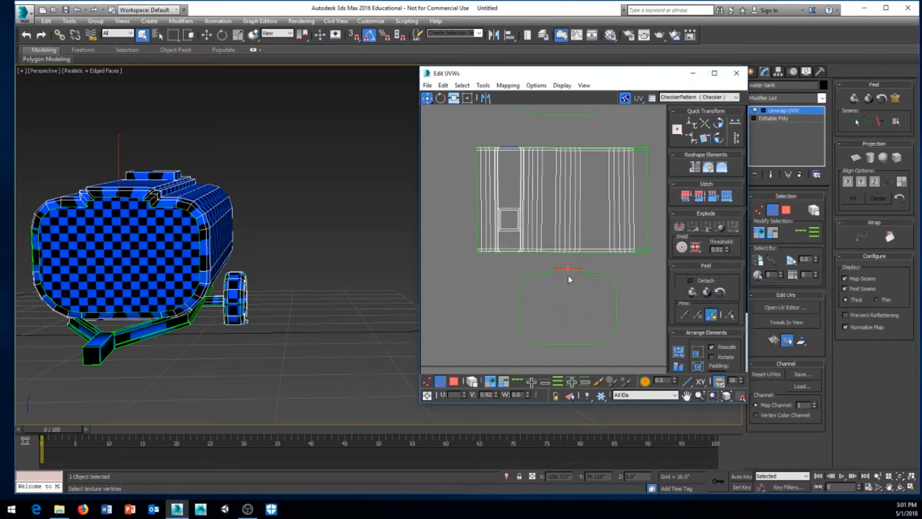
{"action": "middle_click_drag", "start_coordinate": [568, 280], "coordinate": [568, 307]}
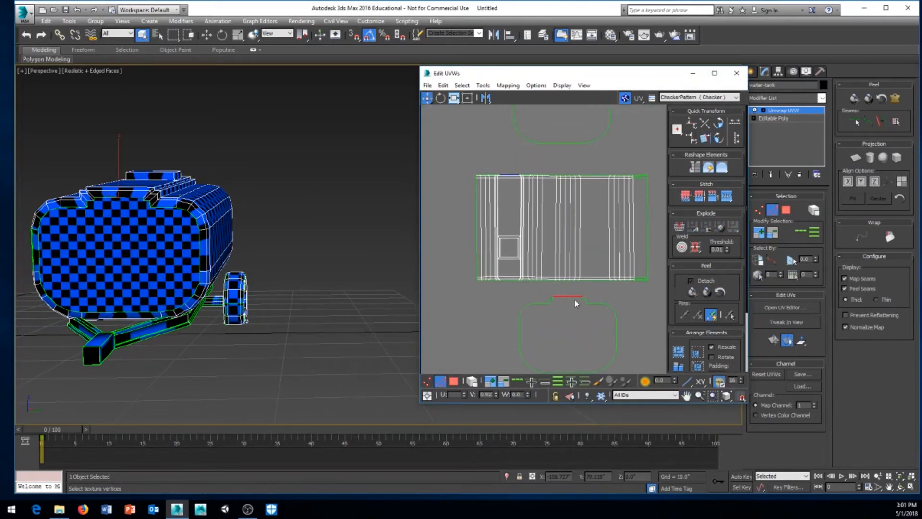
{"action": "scroll", "coordinate": [539, 293], "scroll_direction": "up", "scroll_amount": 2}
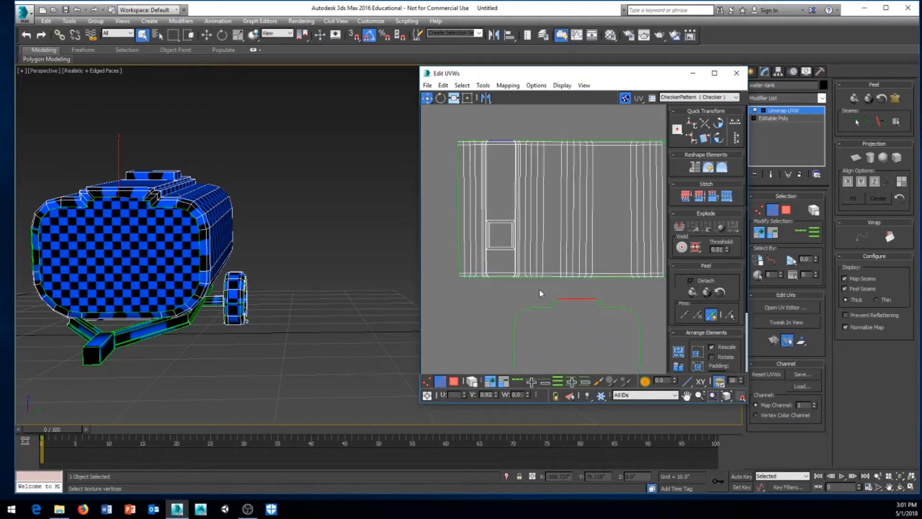
{"action": "left_click", "coordinate": [426, 381]}
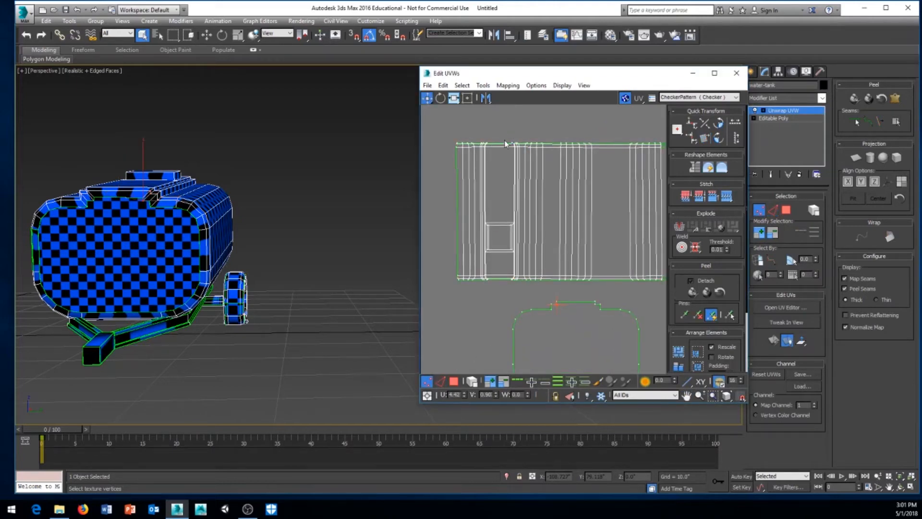
Rotate the lower end cap's island upside down so its notch faces away from the body, and check a notch corner vertex
{"action": "middle_click_drag", "start_coordinate": [568, 313], "coordinate": [562, 288]}
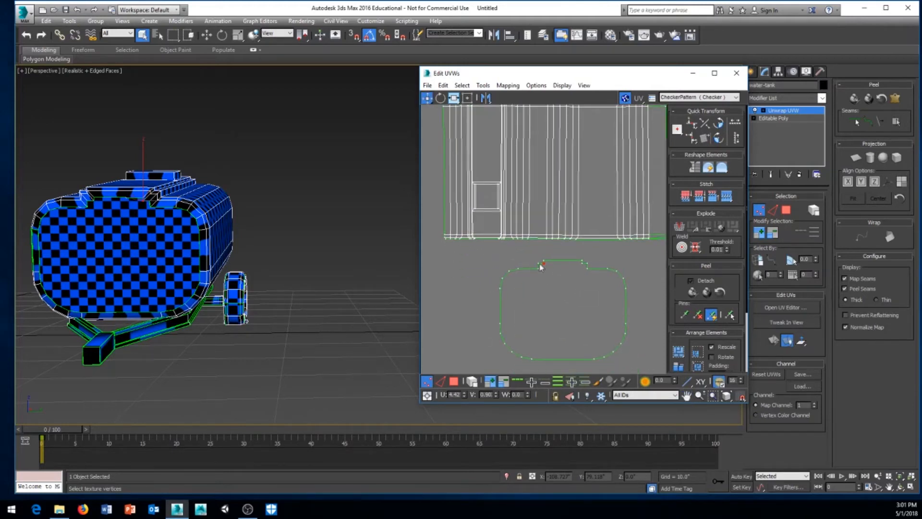
{"action": "middle_click_drag", "start_coordinate": [646, 341], "coordinate": [636, 312]}
{"action": "right_click", "coordinate": [636, 311]}
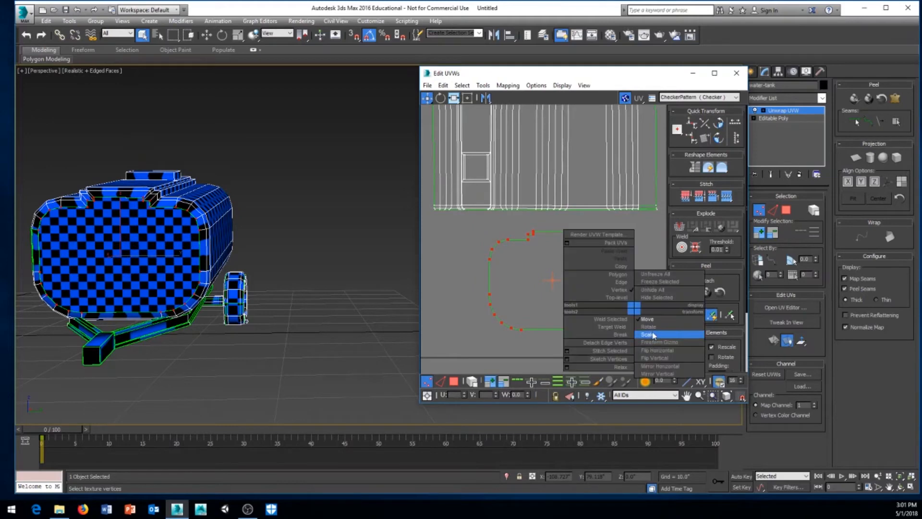
{"action": "left_click", "coordinate": [651, 334]}
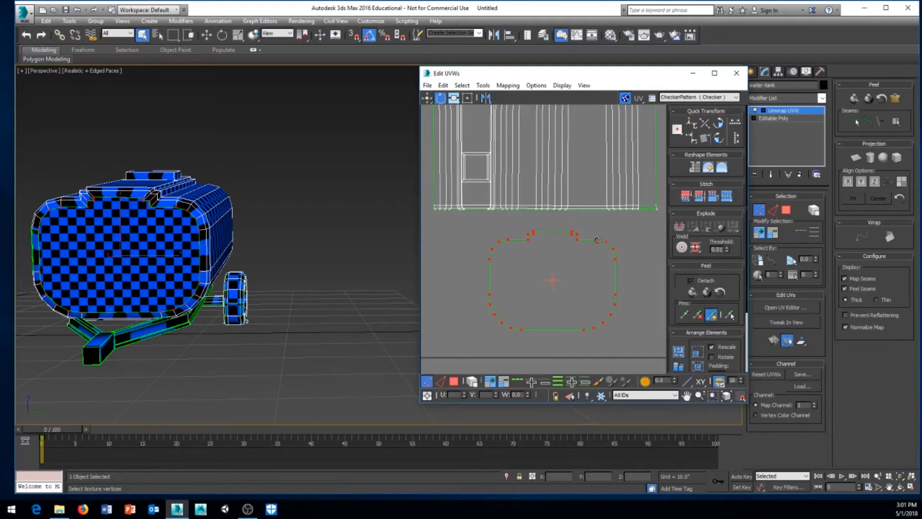
{"action": "left_click_drag", "start_coordinate": [598, 240], "coordinate": [441, 384]}
{"action": "left_click", "coordinate": [456, 302]}
{"action": "middle_click_drag", "start_coordinate": [456, 303], "coordinate": [501, 320]}
{"action": "scroll", "coordinate": [481, 319], "scroll_direction": "down", "scroll_amount": 2}
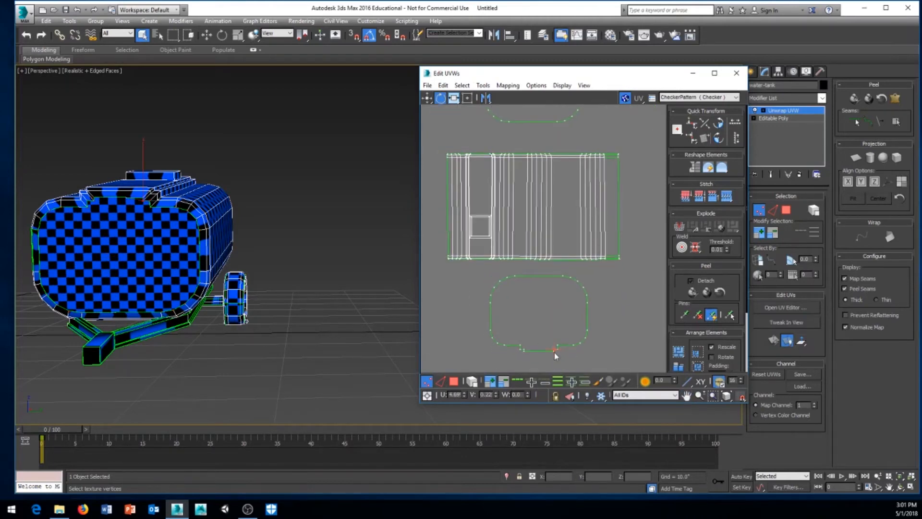
{"action": "middle_click_drag", "start_coordinate": [495, 241], "coordinate": [497, 244]}
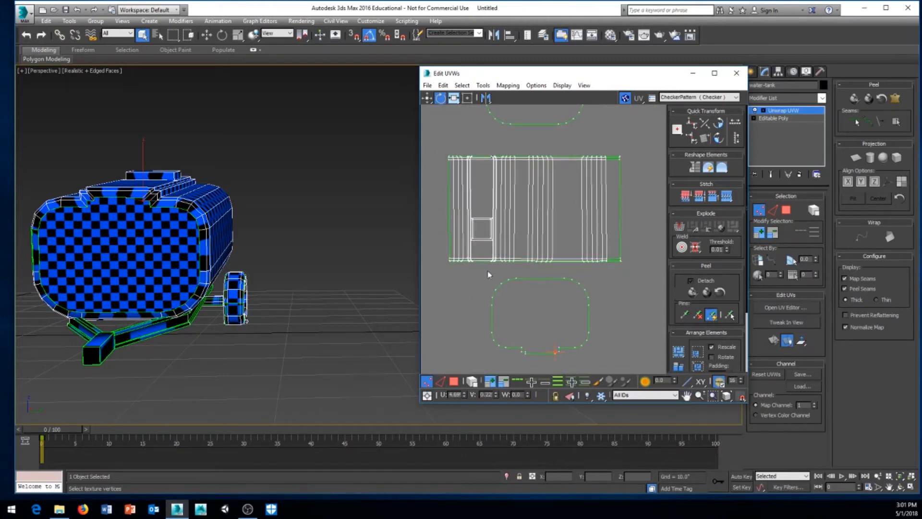
Move the upper end cap's island aside, and place the upside-down cap island above the tank body island instead
{"action": "left_click_drag", "start_coordinate": [573, 323], "coordinate": [607, 360]}
{"action": "scroll", "coordinate": [607, 356], "scroll_direction": "down", "scroll_amount": 2}
{"action": "middle_click_drag", "start_coordinate": [595, 271], "coordinate": [588, 295]}
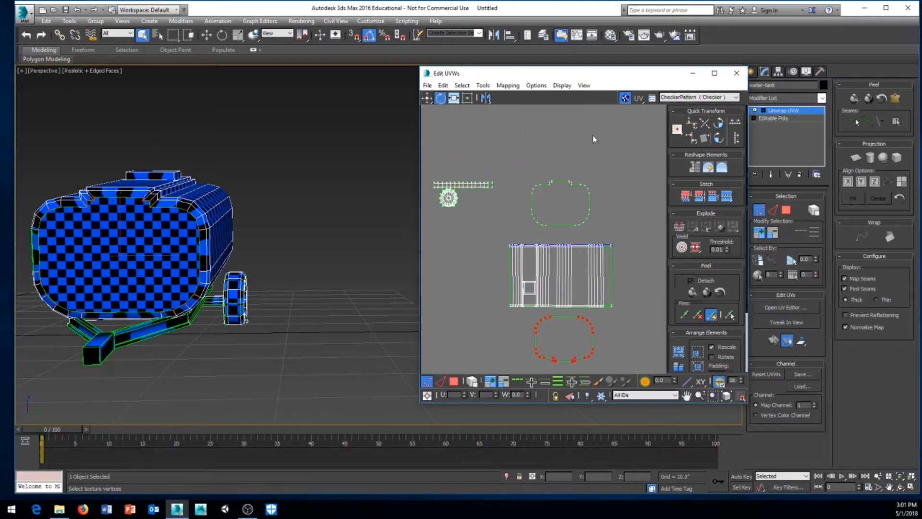
{"action": "left_click_drag", "start_coordinate": [524, 240], "coordinate": [524, 239]}
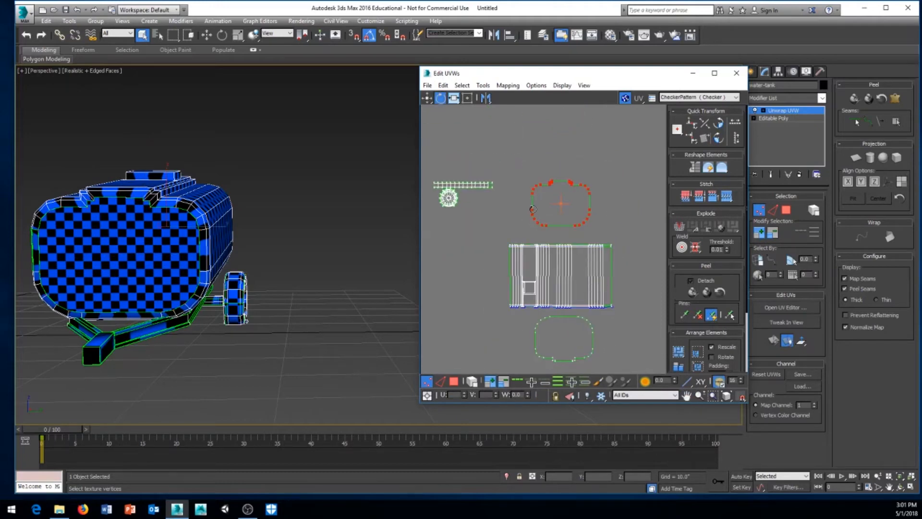
{"action": "right_click", "coordinate": [532, 209]}
{"action": "left_click", "coordinate": [547, 218]}
{"action": "left_click", "coordinate": [582, 318]}
{"action": "left_click_drag", "start_coordinate": [577, 317], "coordinate": [557, 187]}
Scale down the front end cap's island and move it just above the body's top edge, over the strip containing the hatch rectangle
{"action": "scroll", "coordinate": [548, 244], "scroll_direction": "up", "scroll_amount": 3}
{"action": "scroll", "coordinate": [547, 244], "scroll_direction": "up", "scroll_amount": 3}
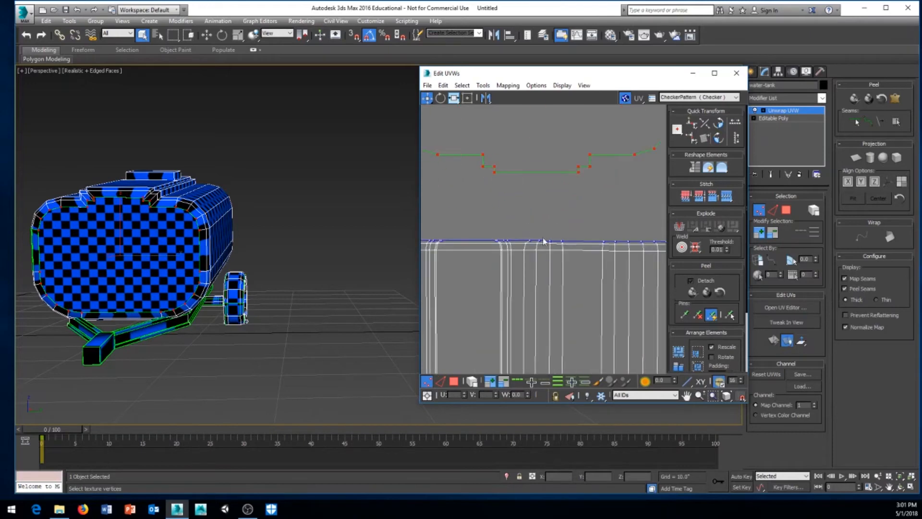
{"action": "left_click", "coordinate": [562, 283]}
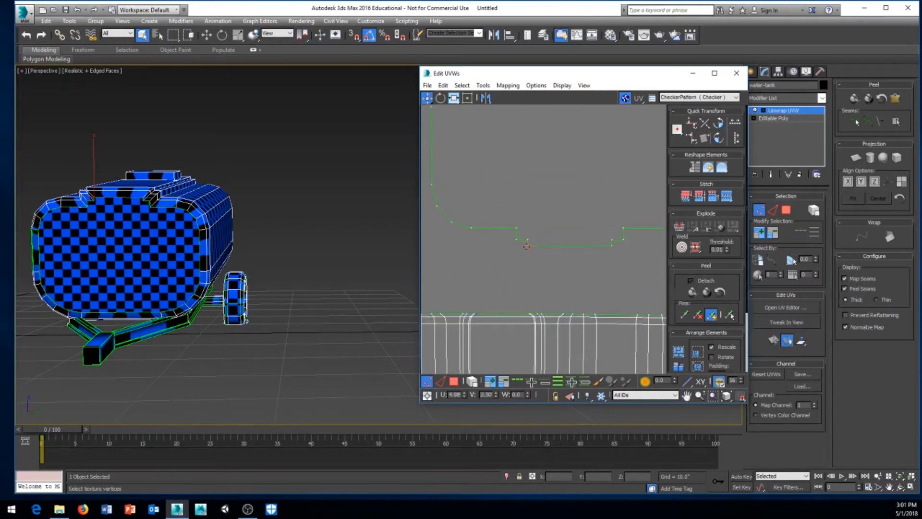
{"action": "scroll", "coordinate": [538, 302], "scroll_direction": "down", "scroll_amount": 3}
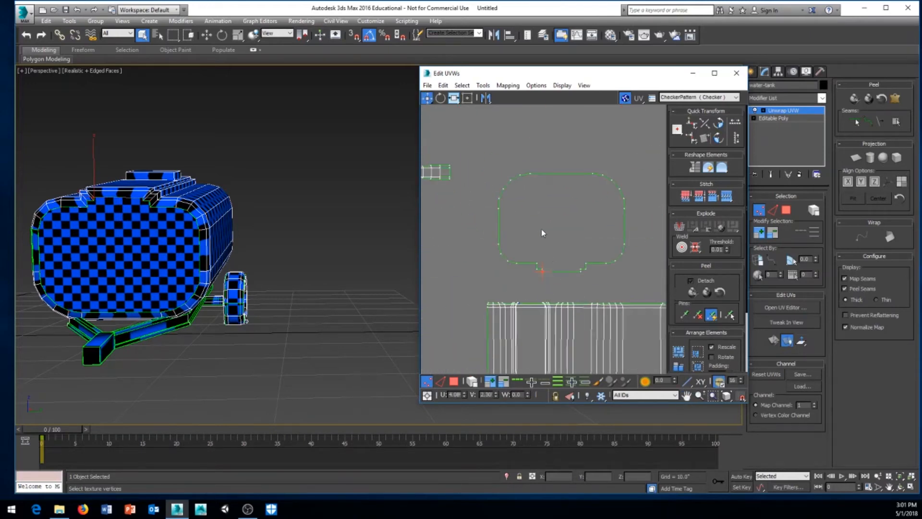
{"action": "left_click_drag", "start_coordinate": [647, 295], "coordinate": [646, 294]}
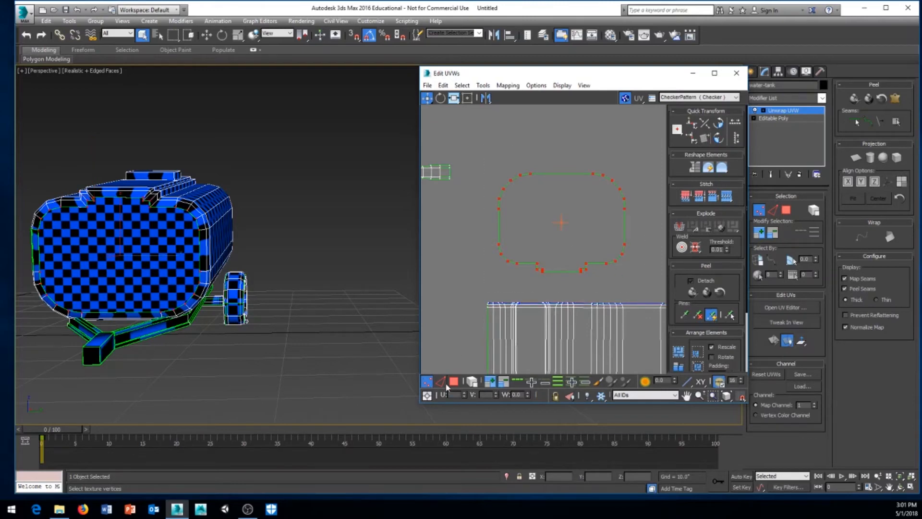
{"action": "key", "text": "3"}
{"action": "right_click", "coordinate": [541, 241]}
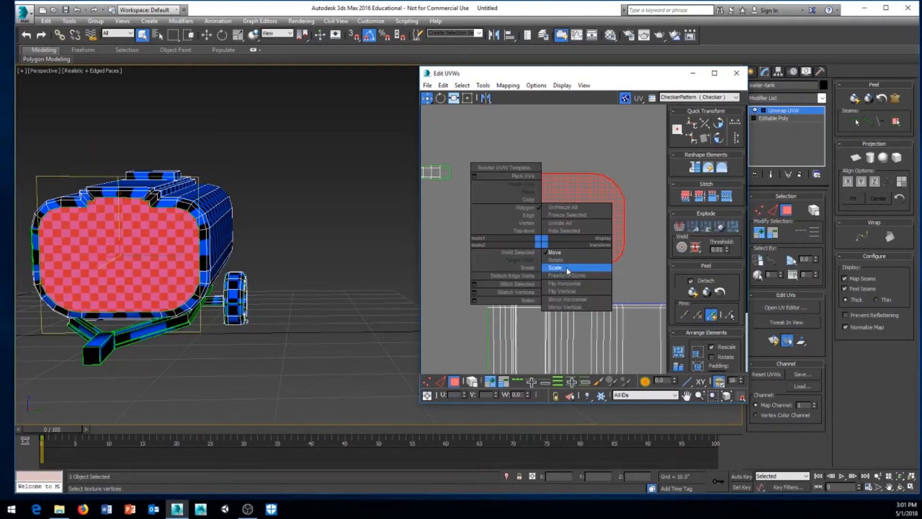
{"action": "left_click", "coordinate": [567, 271]}
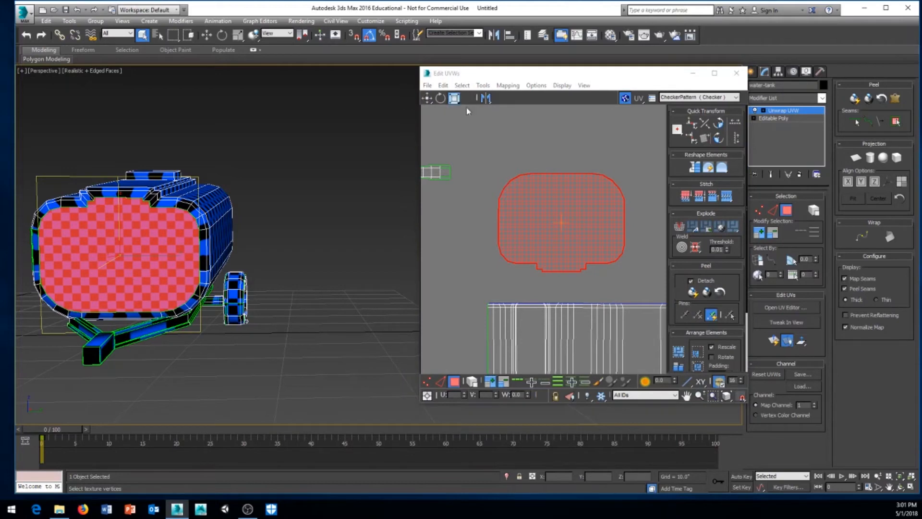
{"action": "left_click_drag", "start_coordinate": [548, 204], "coordinate": [532, 286]}
{"action": "right_click", "coordinate": [600, 267]}
{"action": "left_click", "coordinate": [615, 279]}
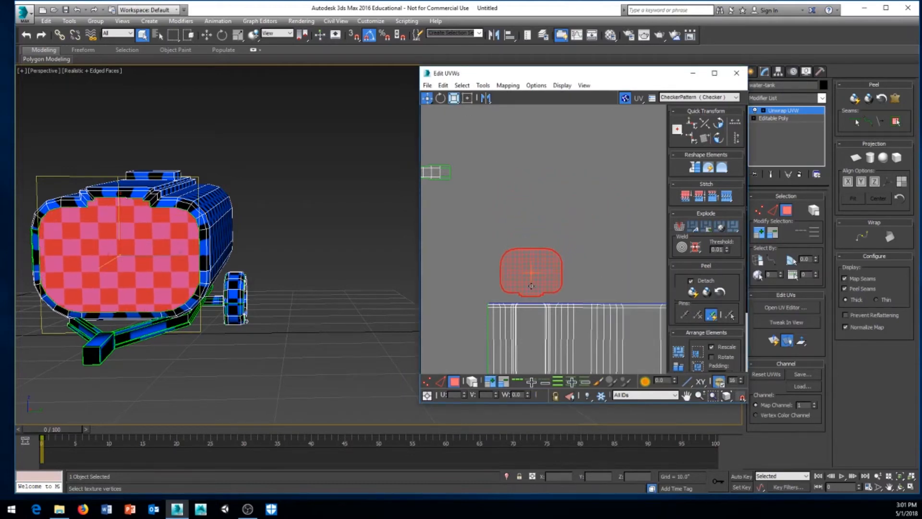
Fine-tune the front cap island's scale and position until its notch meets the matching strip on the body's top edge
{"action": "scroll", "coordinate": [532, 286], "scroll_direction": "up", "scroll_amount": 8}
{"action": "right_click", "coordinate": [543, 274]}
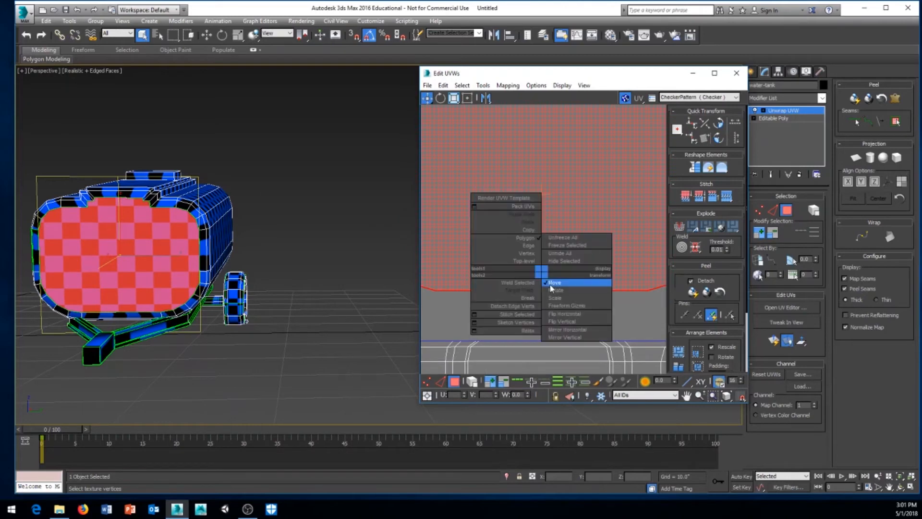
{"action": "mouse_move", "coordinate": [554, 252]}
{"action": "left_mouse_down"}
{"action": "mouse_move", "coordinate": [563, 234]}
{"action": "mouse_move", "coordinate": [566, 259]}
{"action": "left_mouse_up"}
{"action": "right_click", "coordinate": [563, 237]}
{"action": "left_click", "coordinate": [573, 248]}
{"action": "scroll", "coordinate": [541, 277], "scroll_direction": "up", "scroll_amount": 3}
{"action": "middle_click_drag", "start_coordinate": [544, 326], "coordinate": [574, 224]}
{"action": "scroll", "coordinate": [574, 222], "scroll_direction": "down", "scroll_amount": 7}
{"action": "scroll", "coordinate": [571, 284], "scroll_direction": "down", "scroll_amount": 3}
{"action": "middle_click_drag", "start_coordinate": [550, 254], "coordinate": [528, 223]}
Move the other end cap's island from beside the tank body to just below the body's bottom edge
{"action": "middle_click_drag", "start_coordinate": [600, 332], "coordinate": [520, 282]}
{"action": "scroll", "coordinate": [548, 264], "scroll_direction": "down", "scroll_amount": 4}
{"action": "left_click", "coordinate": [575, 282]}
{"action": "scroll", "coordinate": [559, 289], "scroll_direction": "up", "scroll_amount": 3}
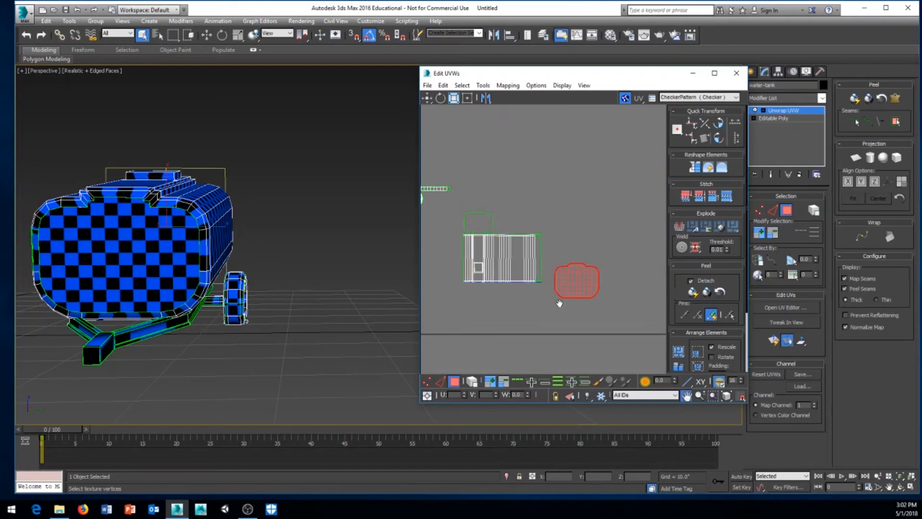
{"action": "left_click_drag", "start_coordinate": [581, 268], "coordinate": [477, 309]}
{"action": "scroll", "coordinate": [529, 279], "scroll_direction": "up", "scroll_amount": 5}
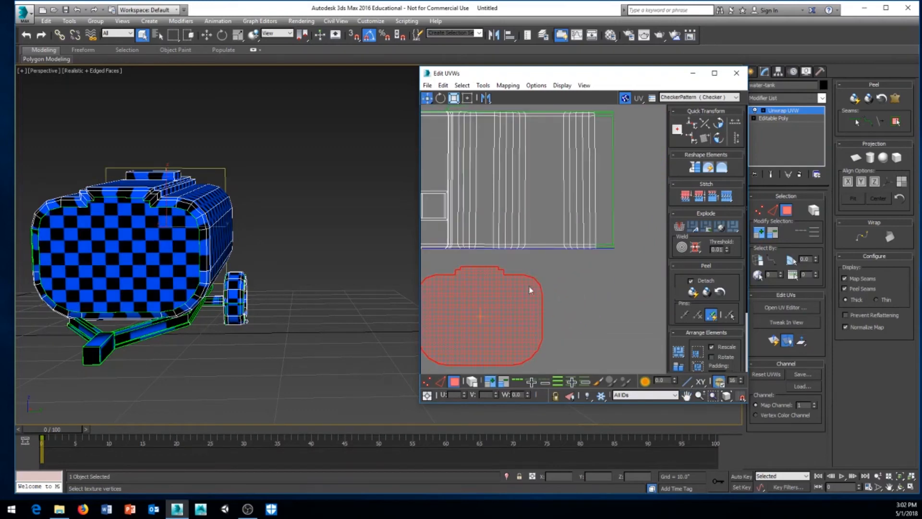
Check which vertices on the body's bottom edge match the two notch corners of the lower end cap's island
{"action": "left_click", "coordinate": [426, 381]}
{"action": "middle_click_drag", "start_coordinate": [489, 305], "coordinate": [498, 322]}
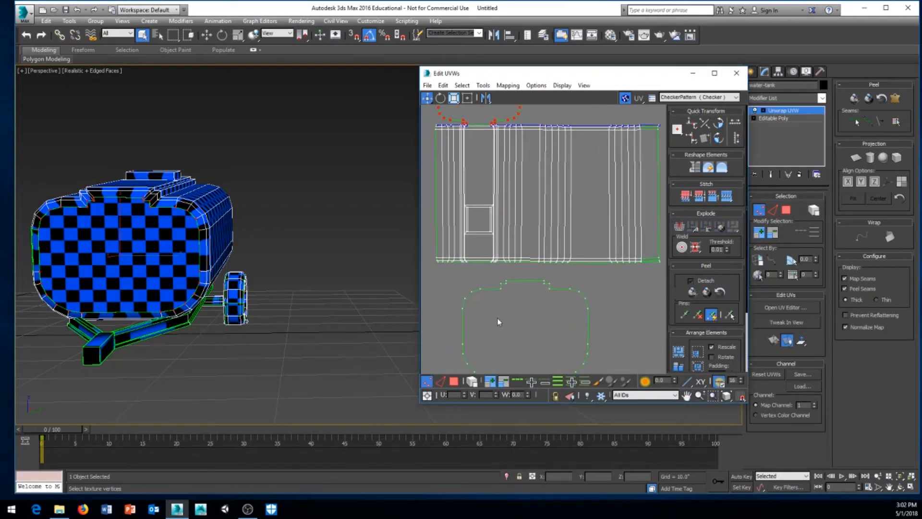
{"action": "left_click", "coordinate": [506, 282]}
{"action": "middle_click_drag", "start_coordinate": [481, 284], "coordinate": [493, 256]}
{"action": "scroll", "coordinate": [483, 270], "scroll_direction": "up", "scroll_amount": 2}
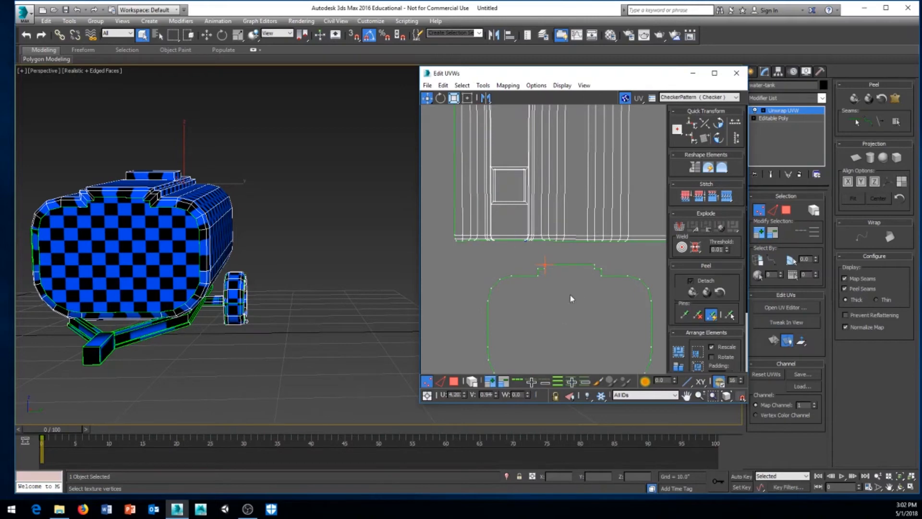
{"action": "scroll", "coordinate": [519, 256], "scroll_direction": "up", "scroll_amount": 1}
{"action": "mouse_move", "coordinate": [519, 256]}
{"action": "middle_mouse_down"}
{"action": "mouse_move", "coordinate": [519, 276]}
{"action": "mouse_move", "coordinate": [524, 270]}
{"action": "middle_mouse_up"}
{"action": "scroll", "coordinate": [518, 273], "scroll_direction": "up", "scroll_amount": 2}
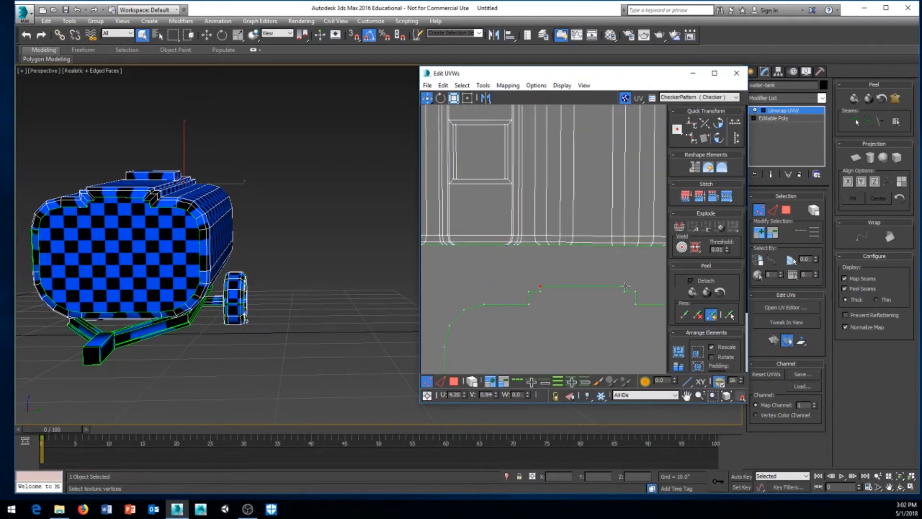
{"action": "left_click", "coordinate": [626, 286]}
{"action": "scroll", "coordinate": [606, 275], "scroll_direction": "down", "scroll_amount": 4}
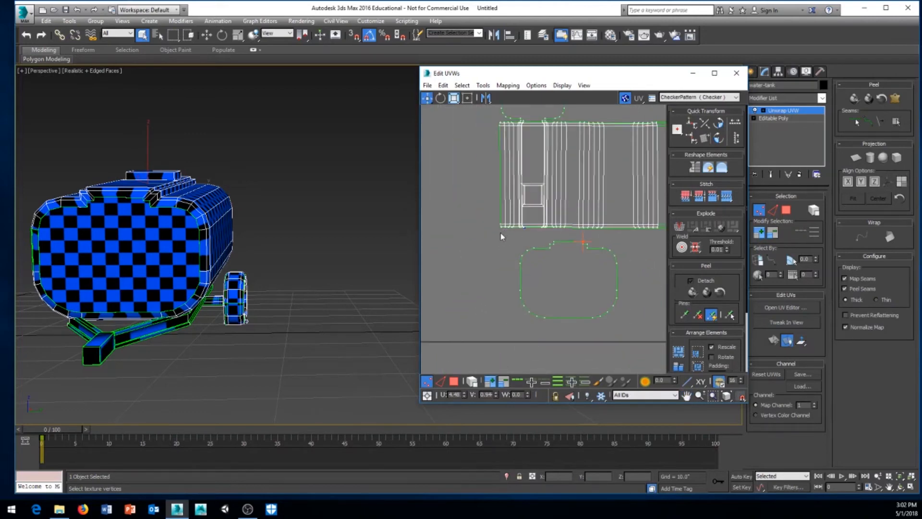
Mirror the lower end cap's island left to right and recheck its notch corner against the body's bottom edge
{"action": "left_click_drag", "start_coordinate": [649, 339], "coordinate": [505, 235]}
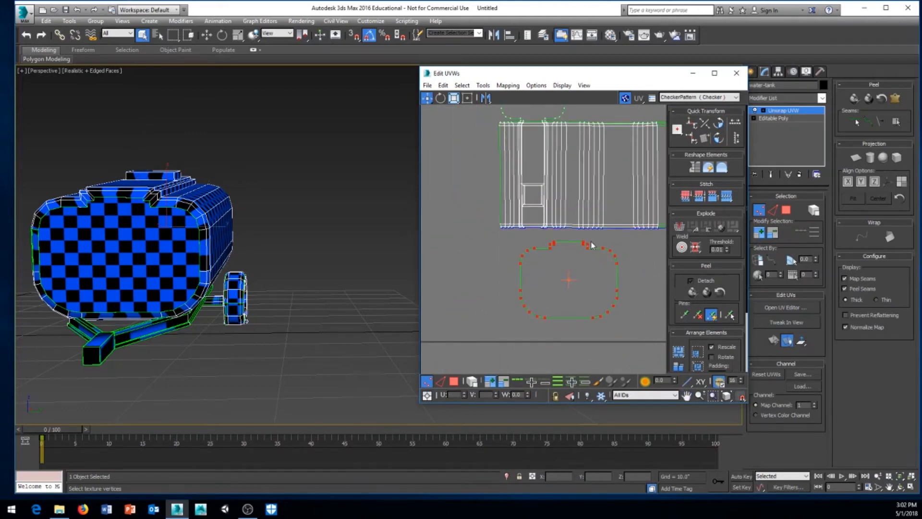
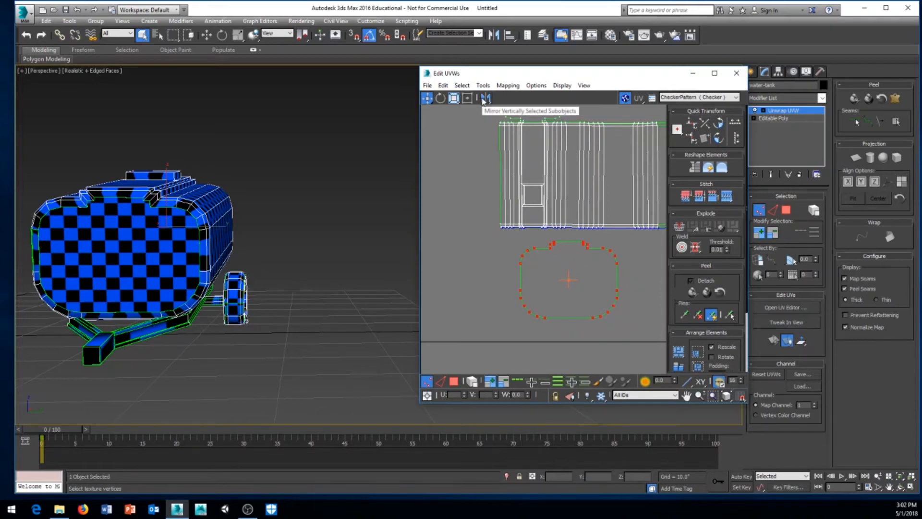
{"action": "key", "text": "ctrl+p"}
{"action": "middle_click_drag", "start_coordinate": [575, 293], "coordinate": [560, 302]}
{"action": "scroll", "coordinate": [560, 302], "scroll_direction": "up", "scroll_amount": 2}
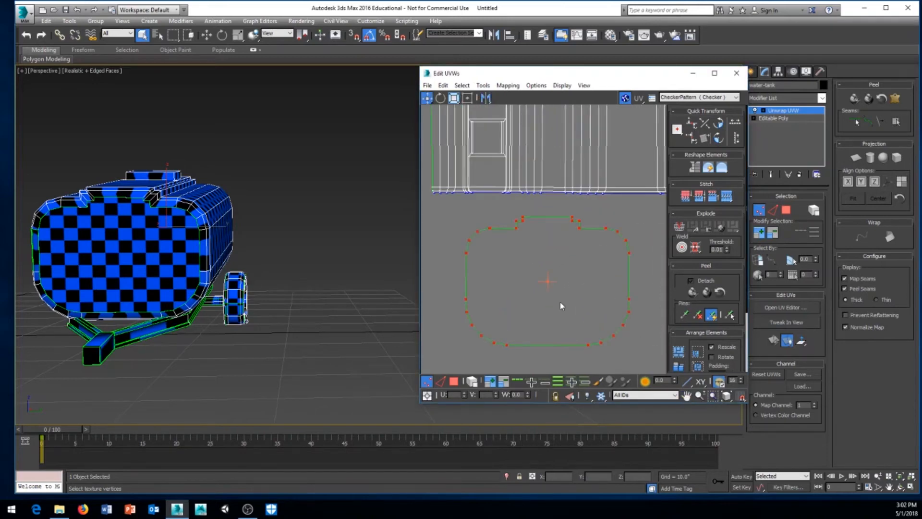
{"action": "scroll", "coordinate": [552, 288], "scroll_direction": "up", "scroll_amount": 1}
{"action": "middle_click_drag", "start_coordinate": [464, 172], "coordinate": [474, 200]}
{"action": "left_click", "coordinate": [476, 203]}
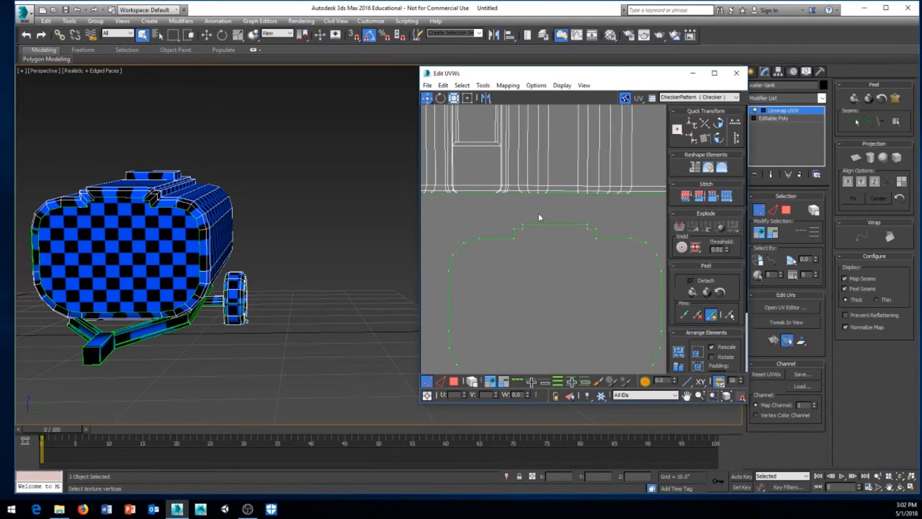
{"action": "left_click", "coordinate": [524, 225]}
Move the lower end cap's island up against the body's bottom edge, directly beneath the strip containing the hatch rectangle
{"action": "scroll", "coordinate": [489, 205], "scroll_direction": "down", "scroll_amount": 3}
{"action": "left_click_drag", "start_coordinate": [451, 203], "coordinate": [618, 340]}
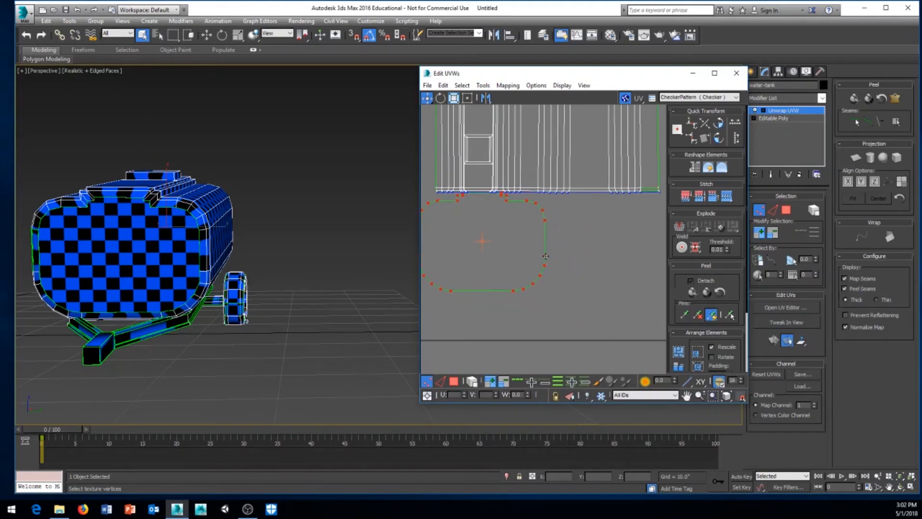
{"action": "scroll", "coordinate": [516, 239], "scroll_direction": "up", "scroll_amount": 4}
{"action": "scroll", "coordinate": [516, 238], "scroll_direction": "down", "scroll_amount": 4}
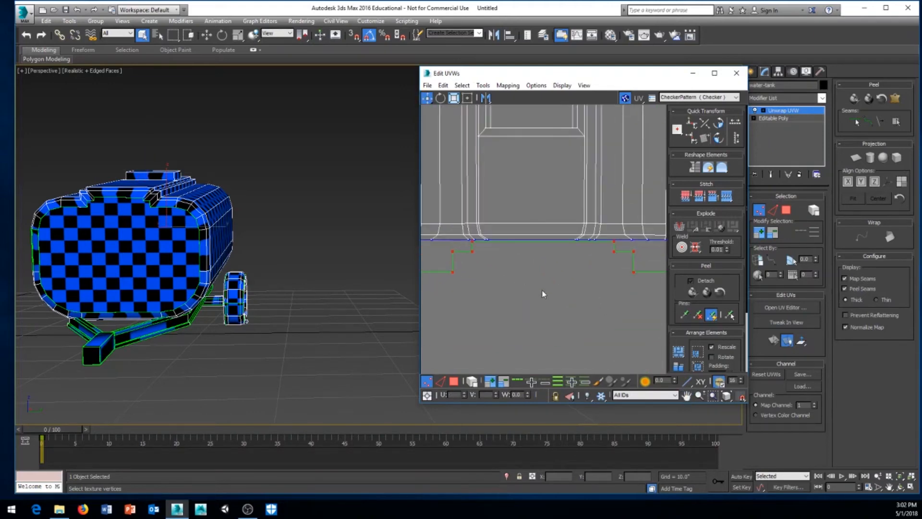
Scale down the lower end cap's island and leave it selected for moving beneath the tank body
{"action": "right_click", "coordinate": [540, 288]}
{"action": "left_click", "coordinate": [566, 316]}
{"action": "left_click_drag", "start_coordinate": [632, 250], "coordinate": [628, 261]}
{"action": "left_click_drag", "start_coordinate": [596, 329], "coordinate": [542, 367]}
{"action": "right_click", "coordinate": [546, 339]}
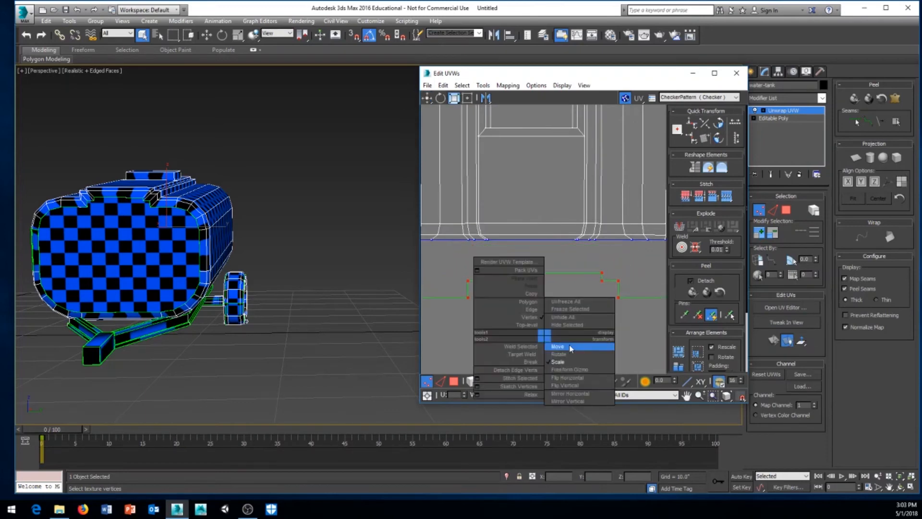
{"action": "left_click", "coordinate": [570, 348]}
Enlarge the UV editor window and move the lower end cap's island up close beneath the body's bottom edge
{"action": "left_click_drag", "start_coordinate": [575, 78], "coordinate": [450, 12]}
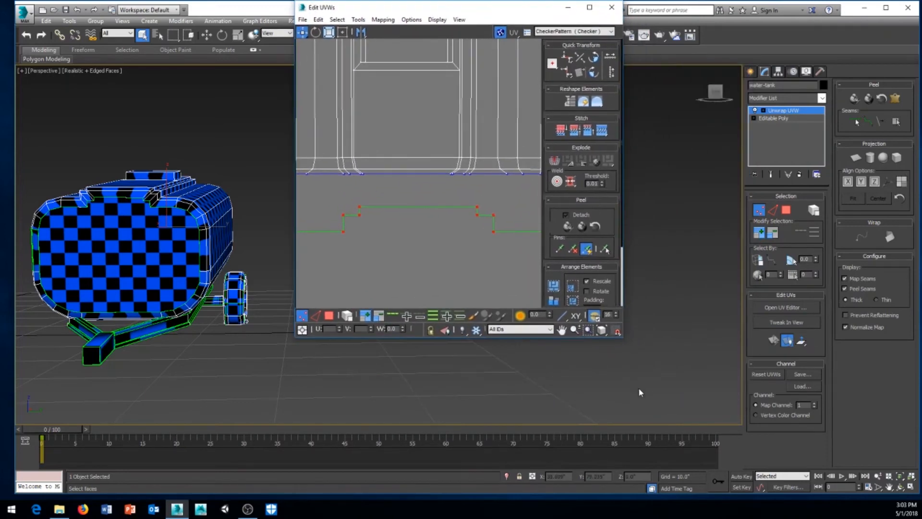
{"action": "left_click_drag", "start_coordinate": [625, 341], "coordinate": [840, 469]}
{"action": "scroll", "coordinate": [508, 279], "scroll_direction": "up", "scroll_amount": 6}
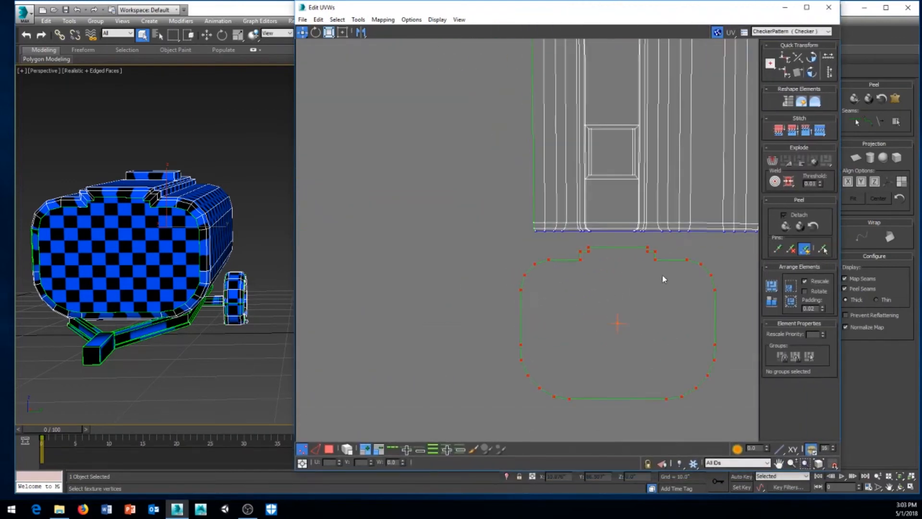
{"action": "middle_click_drag", "start_coordinate": [523, 277], "coordinate": [574, 313]}
{"action": "scroll", "coordinate": [567, 297], "scroll_direction": "up", "scroll_amount": 2}
{"action": "middle_click_drag", "start_coordinate": [529, 269], "coordinate": [622, 261]}
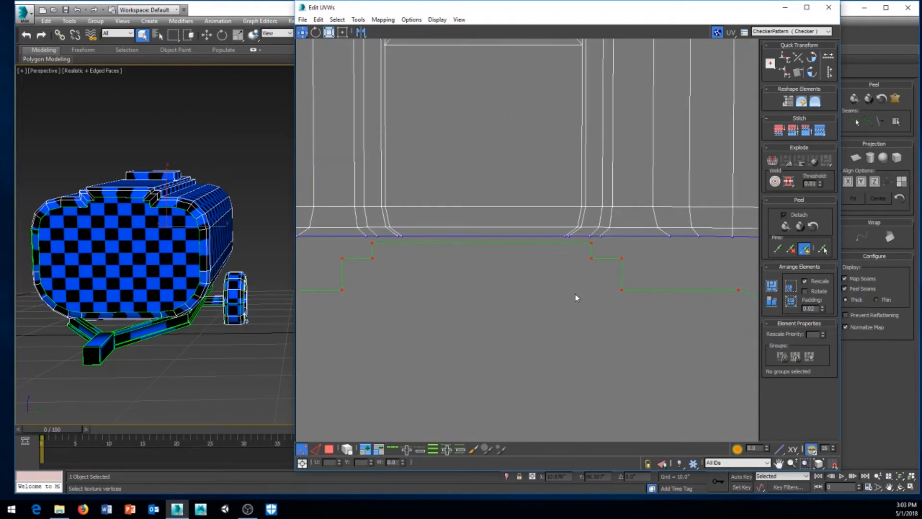
Scale the lower end cap's island down until its notch approximates the spacing of the matching vertices on the body's bottom edge
{"action": "right_click", "coordinate": [554, 297]}
{"action": "left_click", "coordinate": [578, 323]}
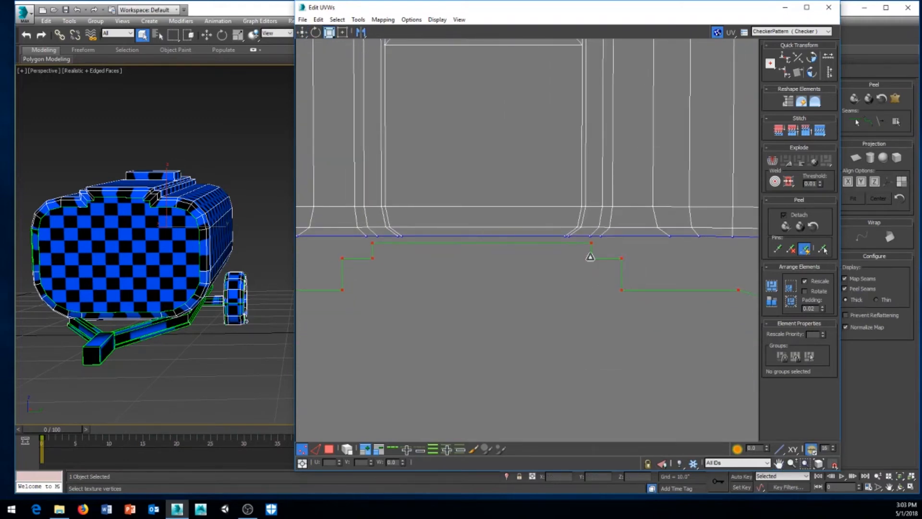
{"action": "left_click_drag", "start_coordinate": [591, 258], "coordinate": [547, 515]}
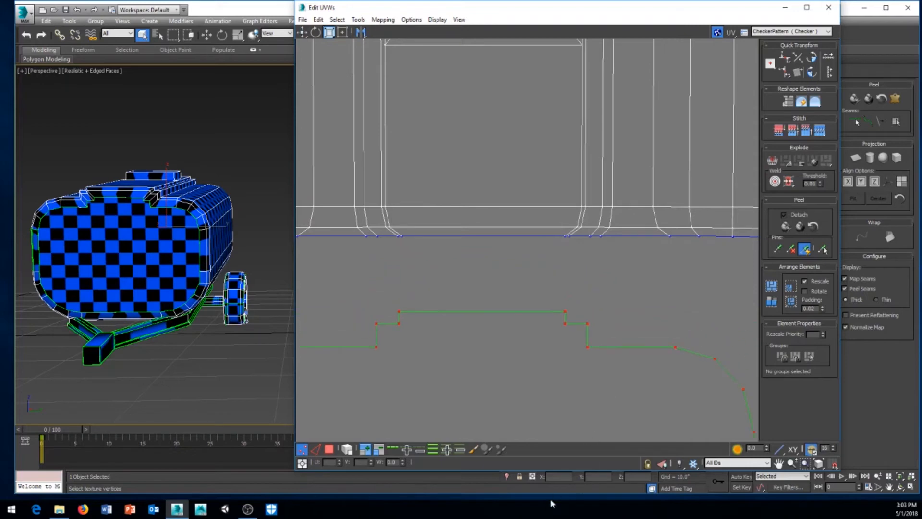
{"action": "middle_click_drag", "start_coordinate": [577, 390], "coordinate": [583, 371]}
{"action": "scroll", "coordinate": [583, 372], "scroll_direction": "down", "scroll_amount": 2}
{"action": "left_click_drag", "start_coordinate": [591, 339], "coordinate": [587, 399]}
Move the scaled end cap island up to just under the body's bottom edge, centred below the hatch strip
{"action": "right_click", "coordinate": [612, 327]}
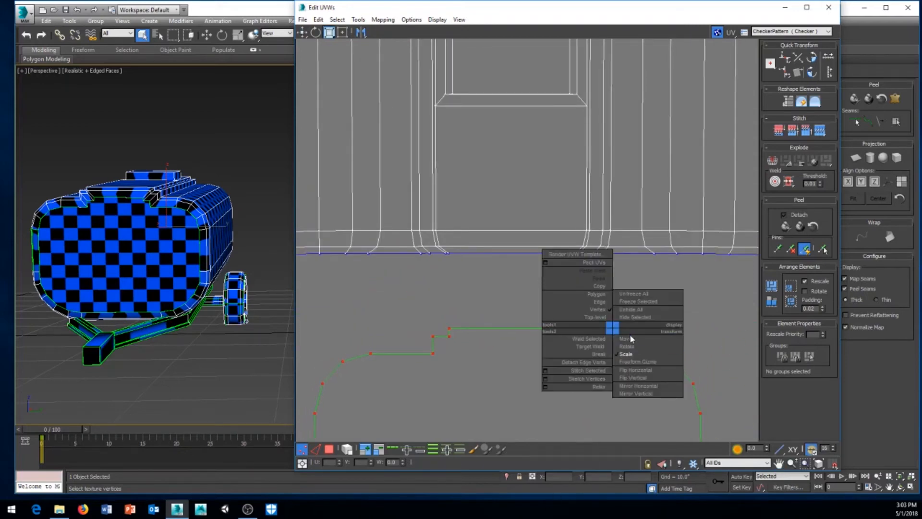
{"action": "left_click", "coordinate": [631, 338]}
{"action": "left_click_drag", "start_coordinate": [587, 340], "coordinate": [587, 287]}
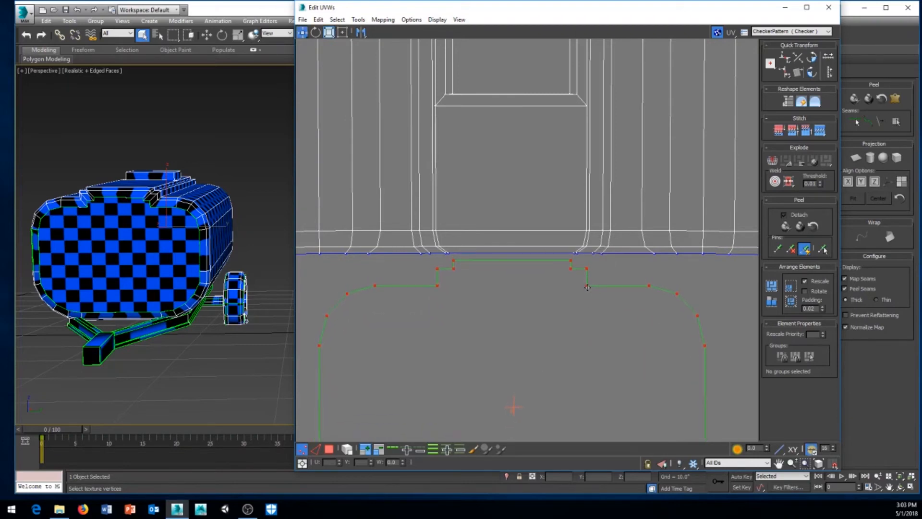
Scale the lower end cap's island up slightly and nudge it so its notch corners meet the matching bottom-edge vertices
{"action": "right_click", "coordinate": [597, 309]}
{"action": "left_click", "coordinate": [626, 335]}
{"action": "left_click_drag", "start_coordinate": [586, 283], "coordinate": [590, 277]}
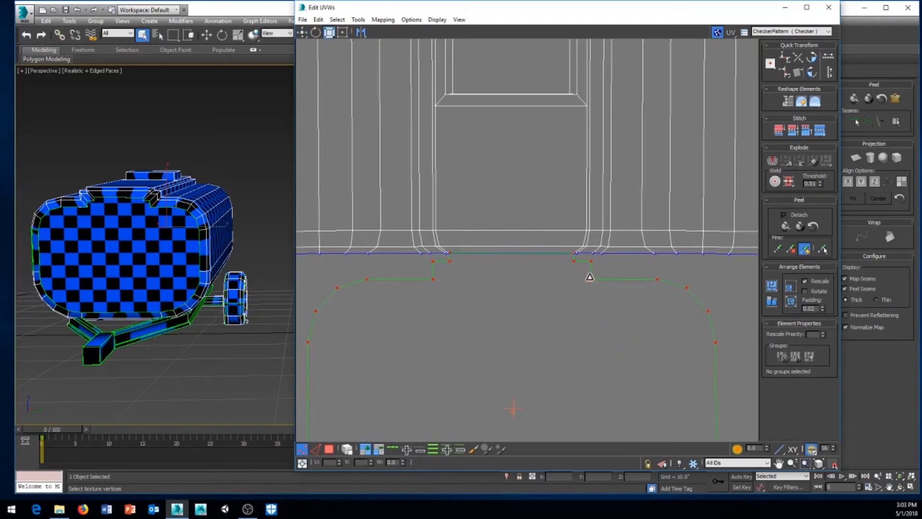
{"action": "right_click", "coordinate": [616, 273]}
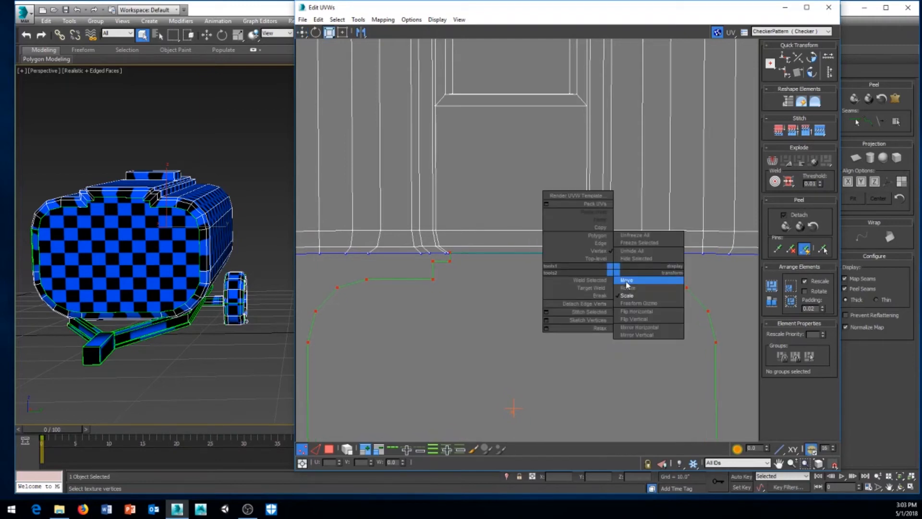
{"action": "left_click", "coordinate": [626, 281]}
{"action": "left_click_drag", "start_coordinate": [592, 280], "coordinate": [591, 279]}
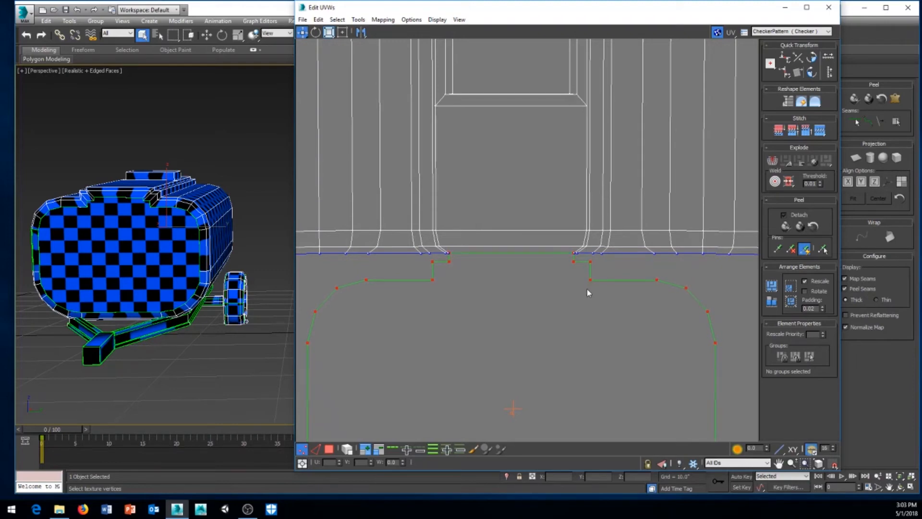
Select all polygons of the tank body and both end cap islands and inspect their checker pattern on the trailer
{"action": "scroll", "coordinate": [587, 294], "scroll_direction": "down", "scroll_amount": 10}
{"action": "middle_click_drag", "start_coordinate": [585, 303], "coordinate": [541, 305]}
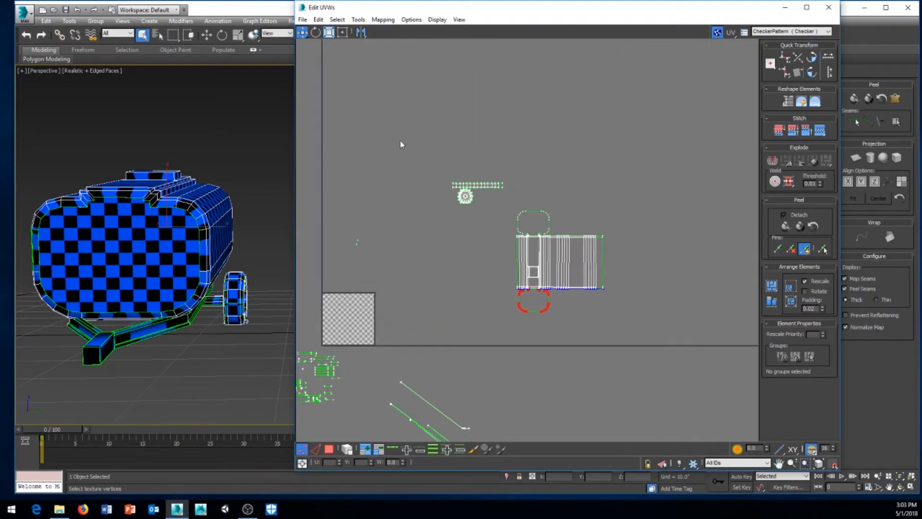
{"action": "left_click_drag", "start_coordinate": [406, 150], "coordinate": [518, 216]}
{"action": "middle_click_drag", "start_coordinate": [541, 268], "coordinate": [554, 264]}
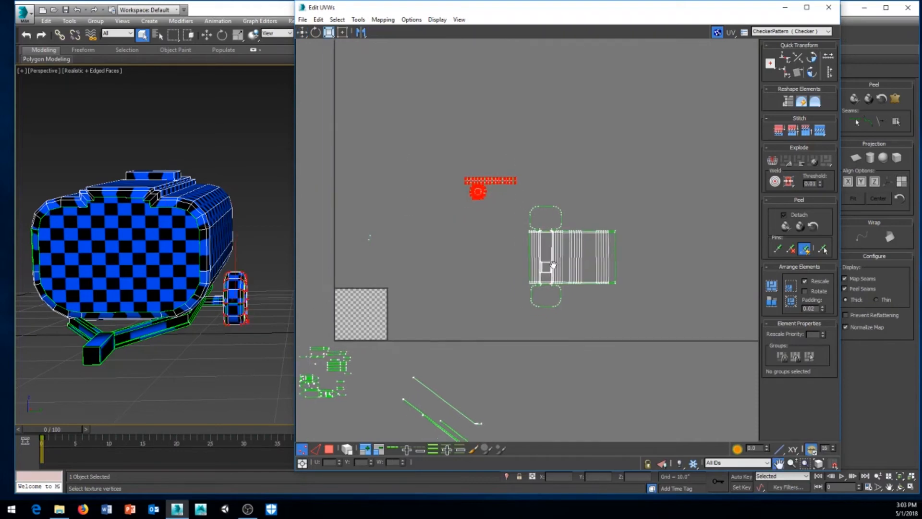
{"action": "left_click", "coordinate": [329, 449]}
{"action": "left_click_drag", "start_coordinate": [468, 184], "coordinate": [514, 206]}
{"action": "left_click", "coordinate": [579, 185]}
{"action": "left_click_drag", "start_coordinate": [649, 312], "coordinate": [504, 200]}
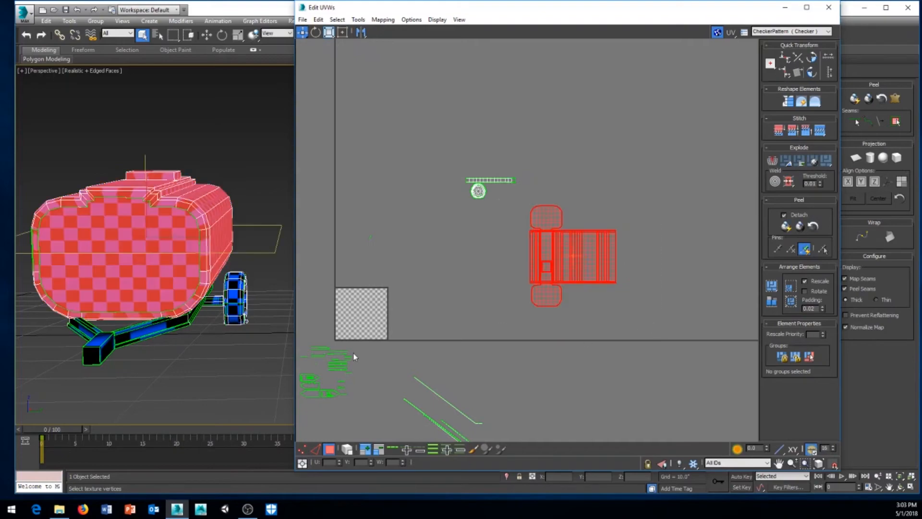
{"action": "middle_click_drag", "start_coordinate": [154, 240], "coordinate": [202, 274], "text": "alt"}
{"action": "scroll", "coordinate": [145, 245], "scroll_direction": "up", "scroll_amount": 5}
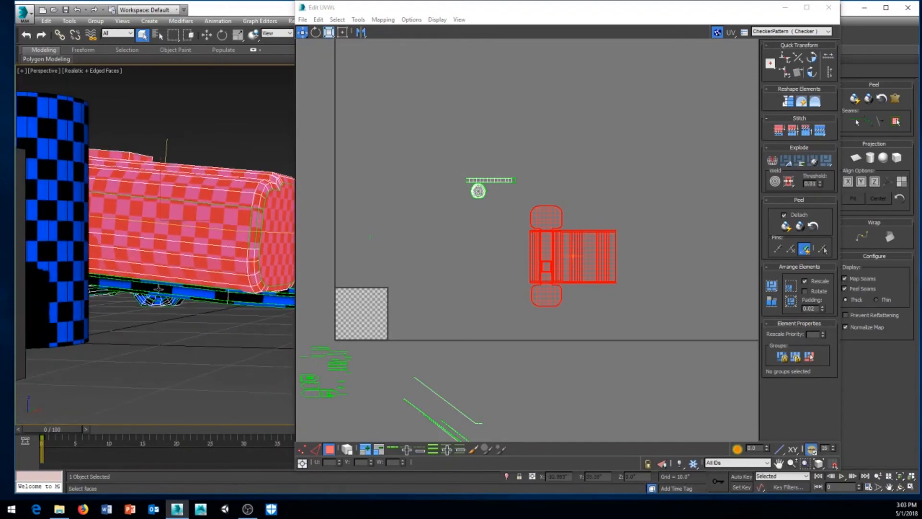
Close the UV editor and convert the unwrapped water tank to an Editable Poly
{"action": "left_click", "coordinate": [770, 188]}
{"action": "left_click", "coordinate": [829, 8]}
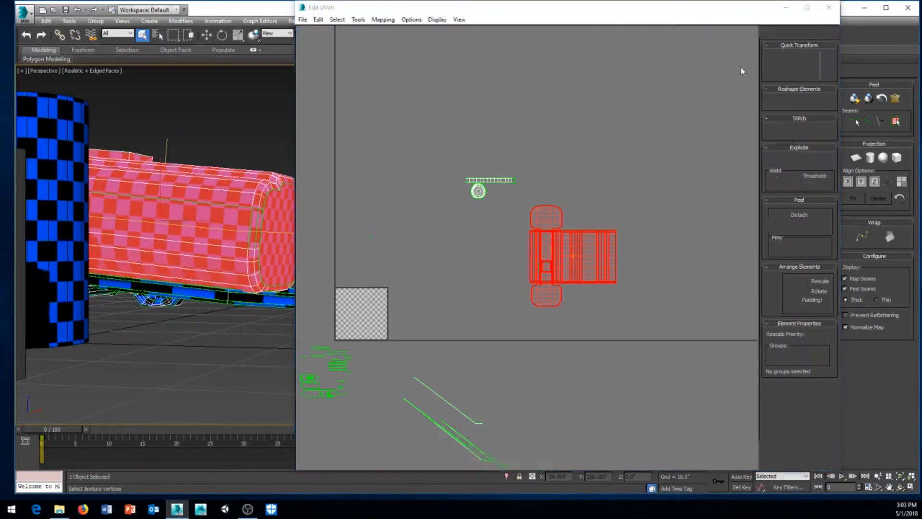
{"action": "middle_click_drag", "start_coordinate": [485, 197], "coordinate": [305, 231], "text": "alt"}
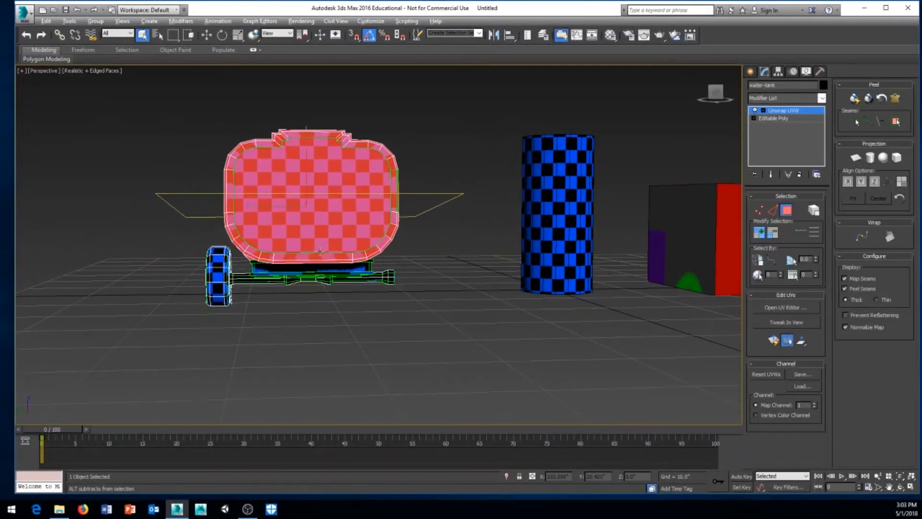
{"action": "scroll", "coordinate": [305, 202], "scroll_direction": "up", "scroll_amount": 3}
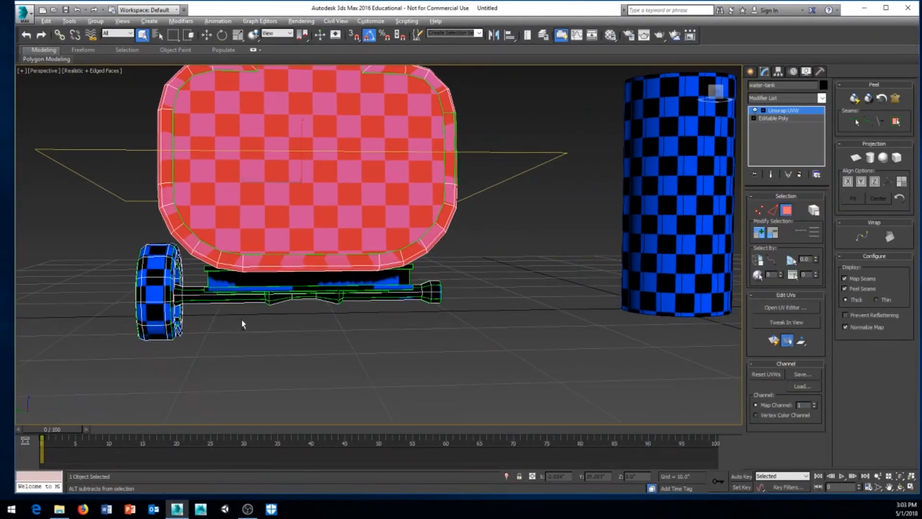
{"action": "middle_click_drag", "start_coordinate": [241, 319], "coordinate": [288, 298], "text": "alt"}
{"action": "left_click", "coordinate": [754, 111]}
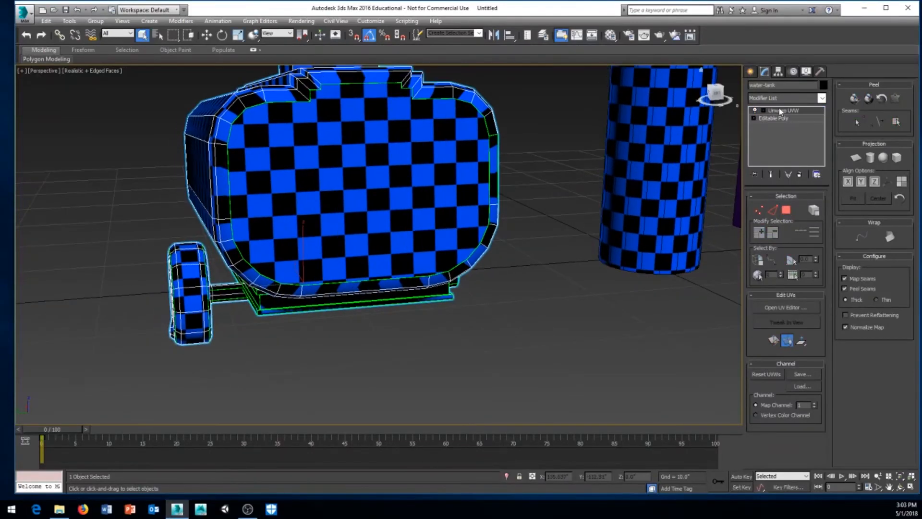
{"action": "right_click", "coordinate": [448, 194]}
{"action": "mouse_move", "coordinate": [481, 293]}
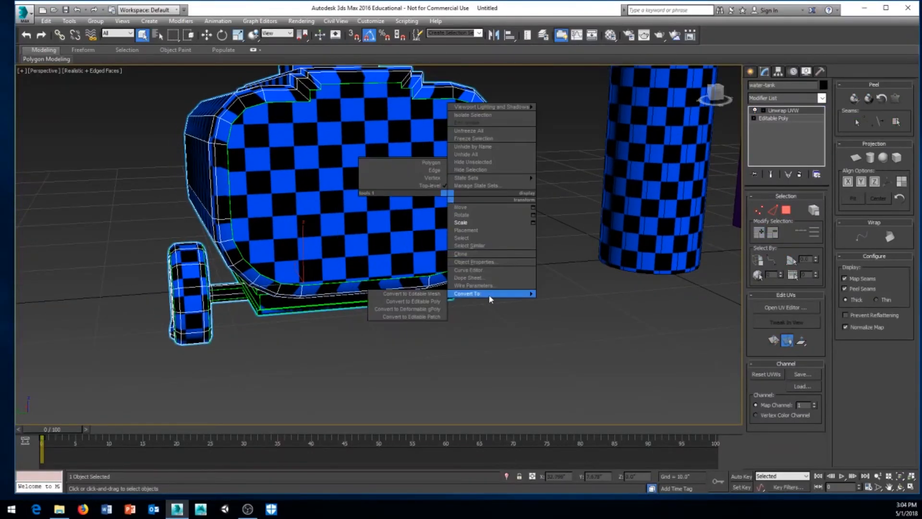
{"action": "left_click", "coordinate": [412, 302]}
Select the wheel as an element of the tank, detach it as a separate object named "wheel", and leave element editing
{"action": "middle_click_drag", "start_coordinate": [587, 189], "coordinate": [593, 180], "text": "alt"}
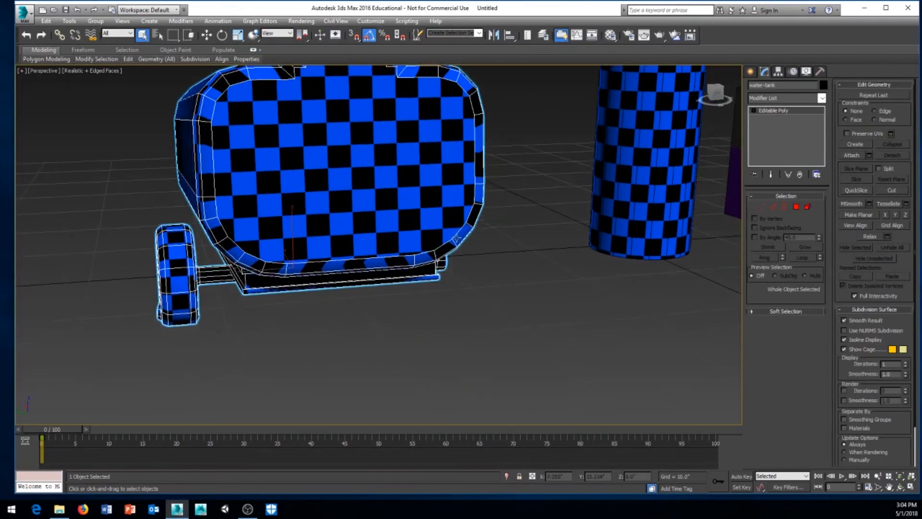
{"action": "left_click", "coordinate": [807, 207]}
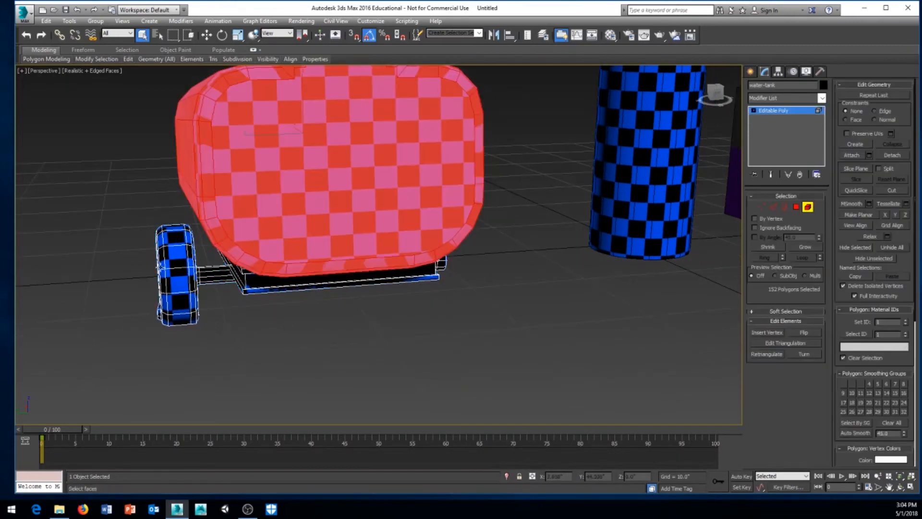
{"action": "left_click", "coordinate": [165, 271]}
{"action": "middle_click_drag", "start_coordinate": [200, 363], "coordinate": [240, 336], "text": "alt"}
{"action": "middle_click_drag", "start_coordinate": [288, 321], "coordinate": [229, 317]}
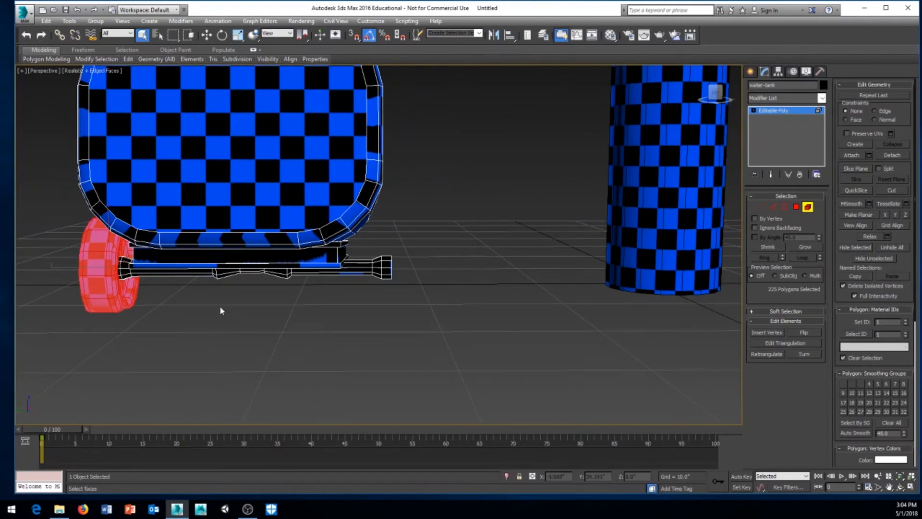
{"action": "middle_click_drag", "start_coordinate": [197, 322], "coordinate": [208, 324], "text": "alt"}
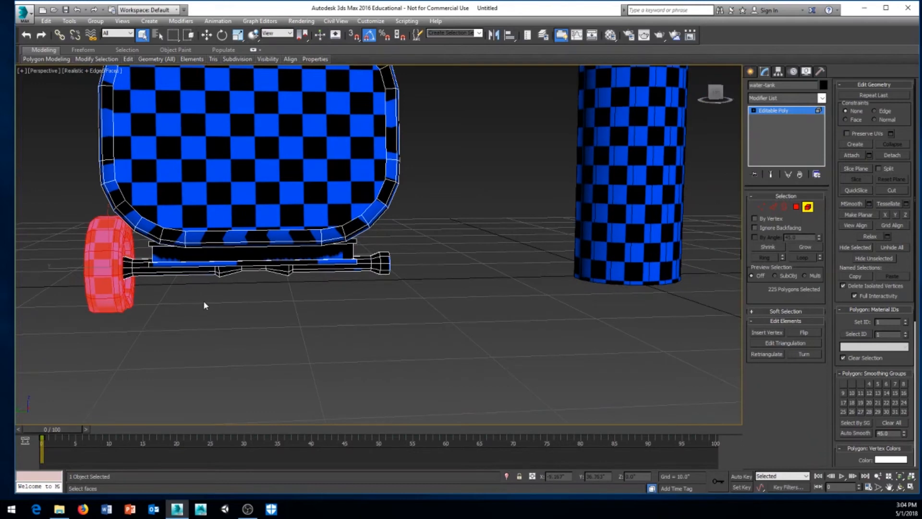
{"action": "middle_click_drag", "start_coordinate": [267, 313], "coordinate": [316, 308], "text": "alt"}
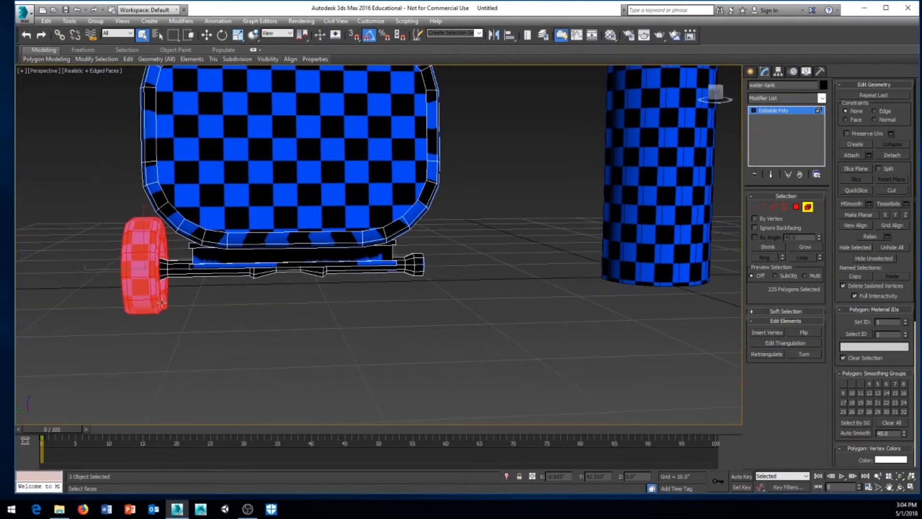
{"action": "left_click", "coordinate": [886, 154]}
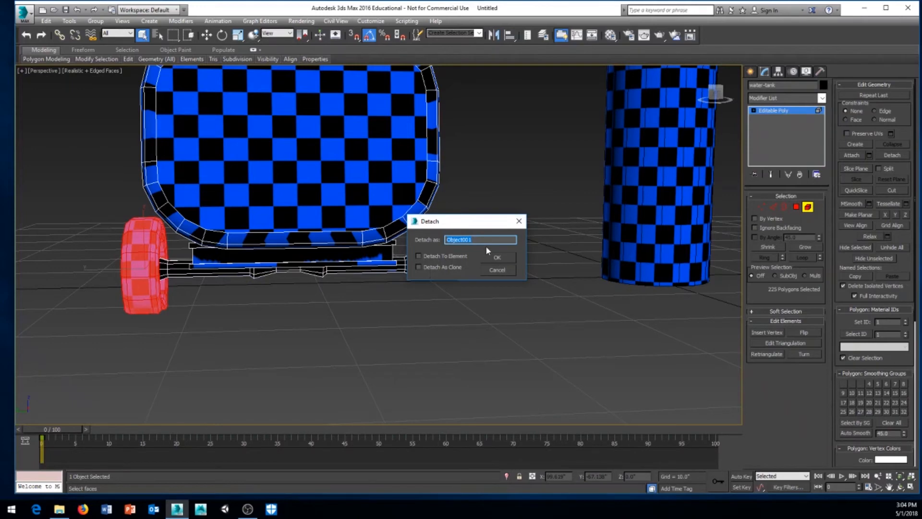
{"action": "type", "text": "wheel"}
{"action": "left_click", "coordinate": [509, 257]}
{"action": "middle_click_drag", "start_coordinate": [471, 310], "coordinate": [531, 296]}
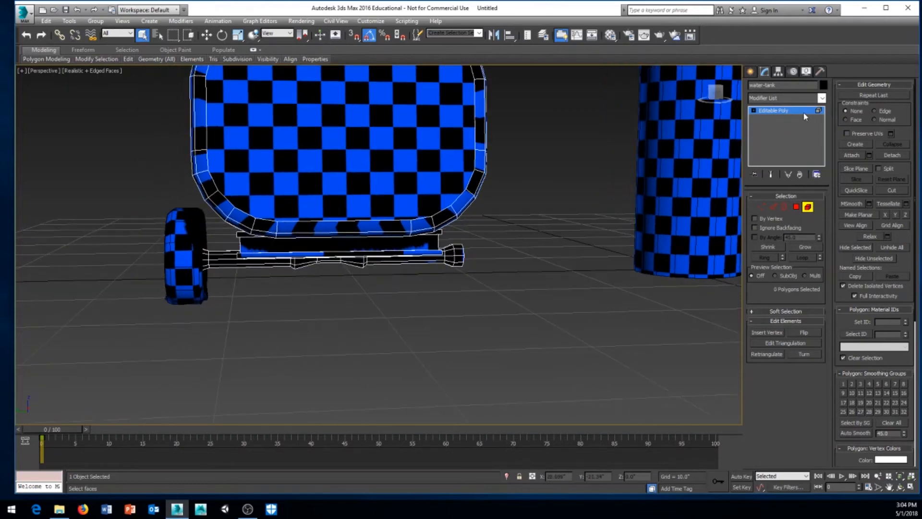
{"action": "left_click", "coordinate": [788, 110]}
{"action": "left_click", "coordinate": [419, 297]}
Mirror the detached wheel as a copy across the Y axis onto the opposite end of the axle
{"action": "left_click", "coordinate": [184, 255]}
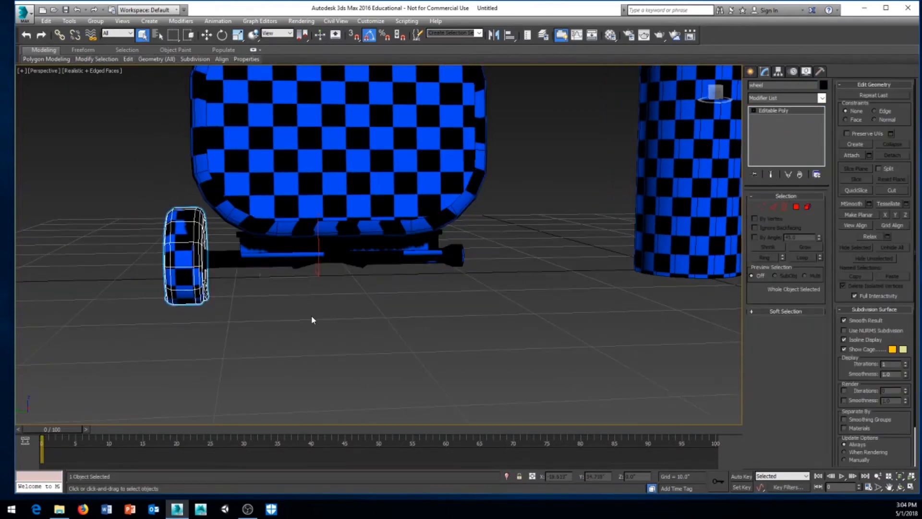
{"action": "middle_click_drag", "start_coordinate": [366, 327], "coordinate": [339, 341]}
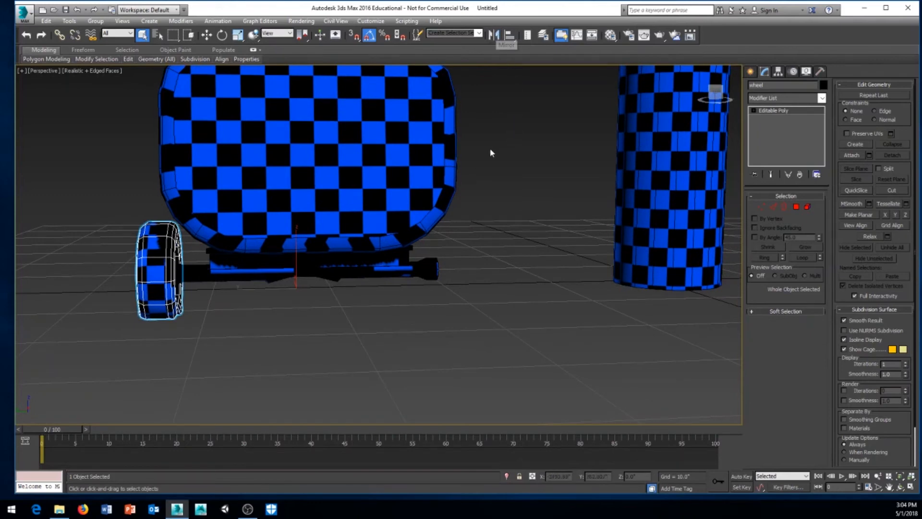
{"action": "middle_click_drag", "start_coordinate": [490, 152], "coordinate": [529, 215]}
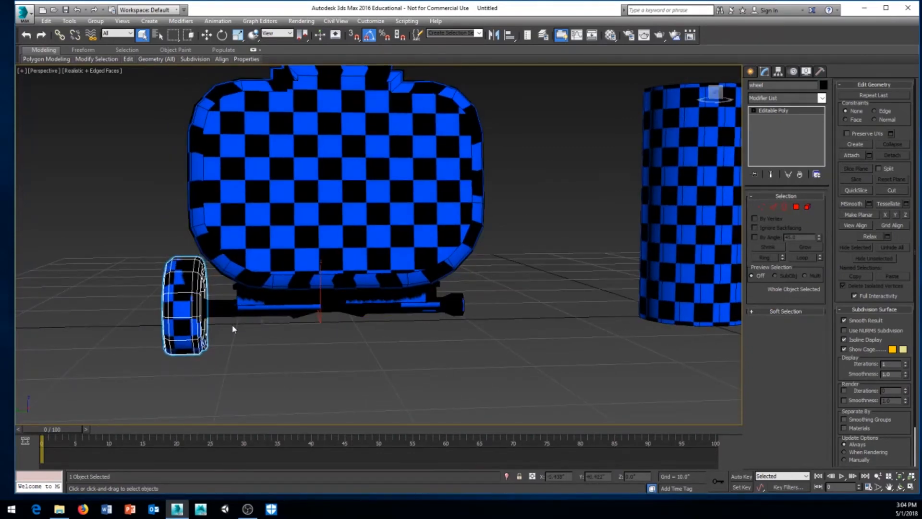
{"action": "left_click", "coordinate": [494, 36]}
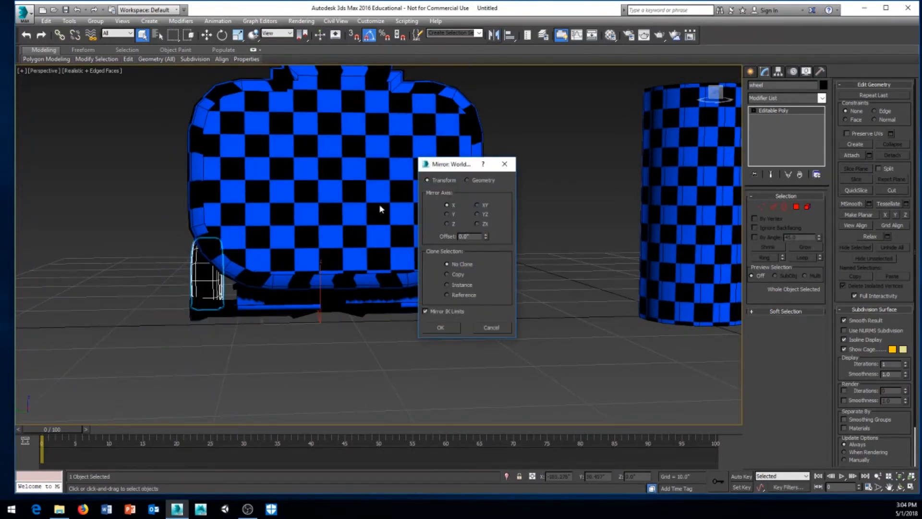
{"action": "left_click_drag", "start_coordinate": [451, 164], "coordinate": [611, 147]}
{"action": "left_click", "coordinate": [497, 205]}
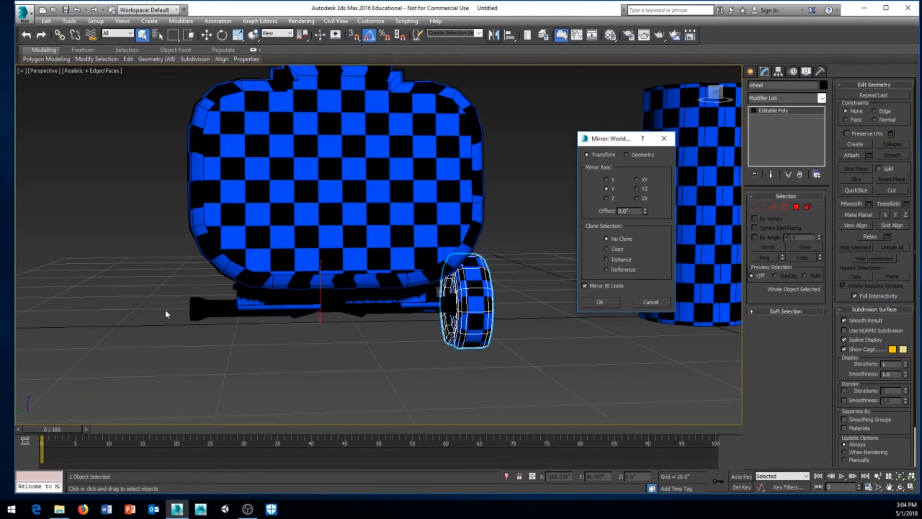
{"action": "left_click", "coordinate": [606, 249]}
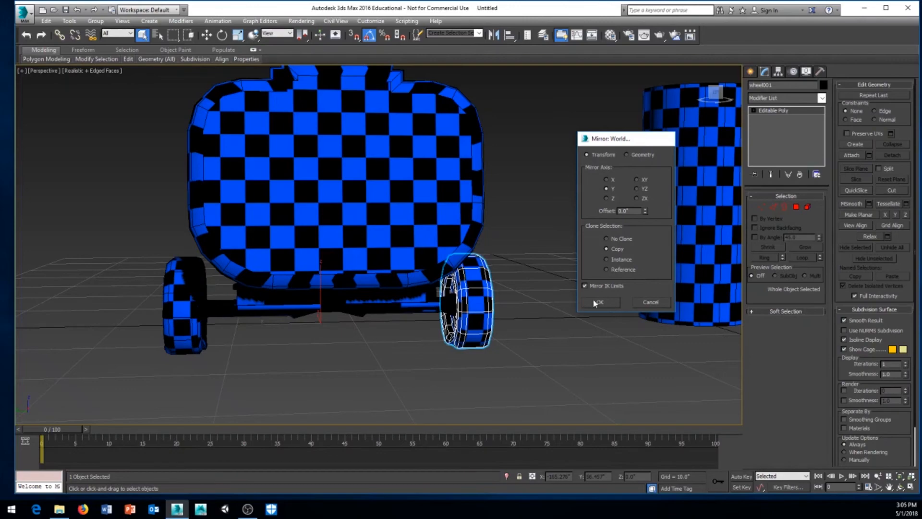
{"action": "left_click", "coordinate": [598, 302]}
Attach both detached wheels to the water tank object, starting with the wheel at each end of the axle, and end the Attach command
{"action": "middle_click_drag", "start_coordinate": [496, 343], "coordinate": [406, 338], "text": "alt"}
{"action": "left_click", "coordinate": [450, 147]}
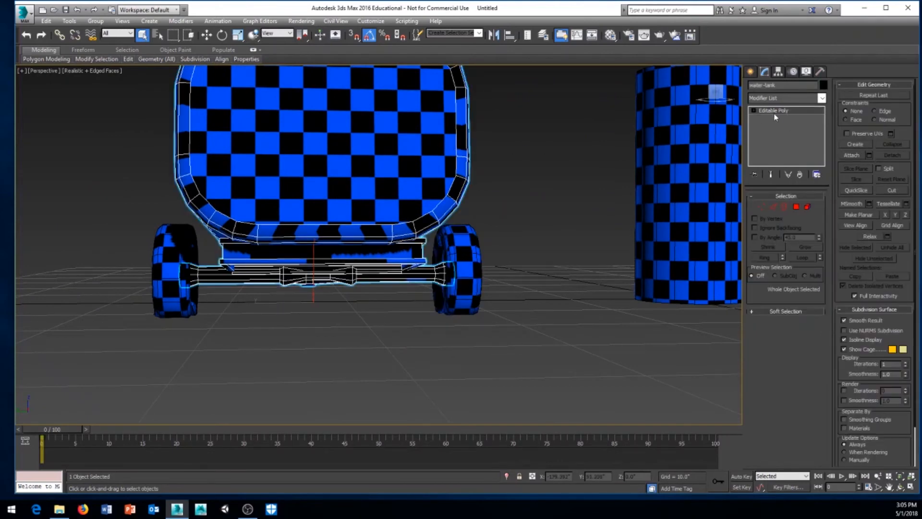
{"action": "left_click", "coordinate": [852, 155]}
{"action": "left_click", "coordinate": [479, 296]}
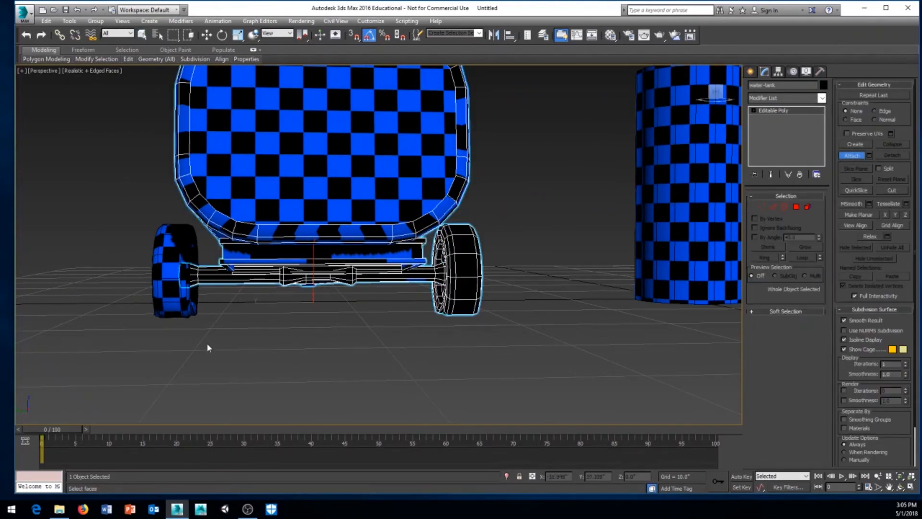
{"action": "left_click", "coordinate": [182, 314]}
{"action": "middle_click_drag", "start_coordinate": [239, 340], "coordinate": [282, 350], "text": "alt"}
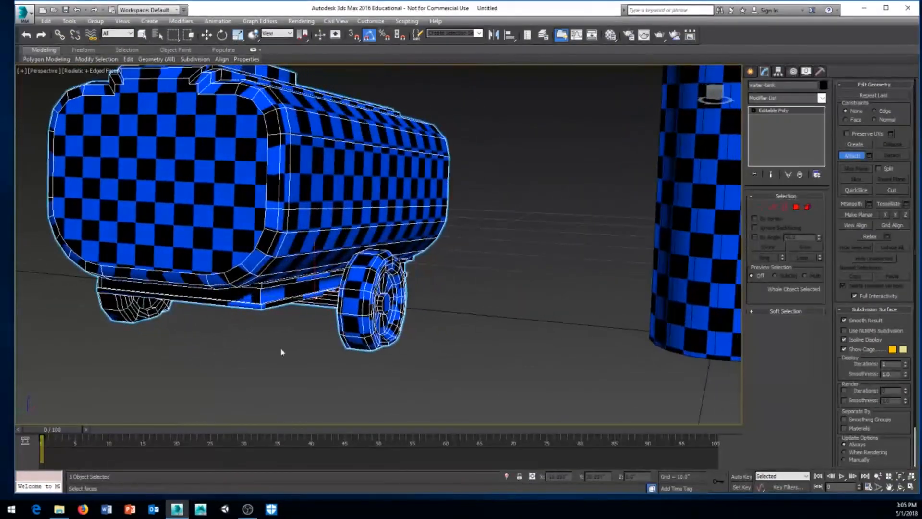
{"action": "left_click", "coordinate": [853, 156]}
Add an Unwrap UVW modifier to the combined water tank and open its UV editor beside the trailer
{"action": "left_click", "coordinate": [822, 97]}
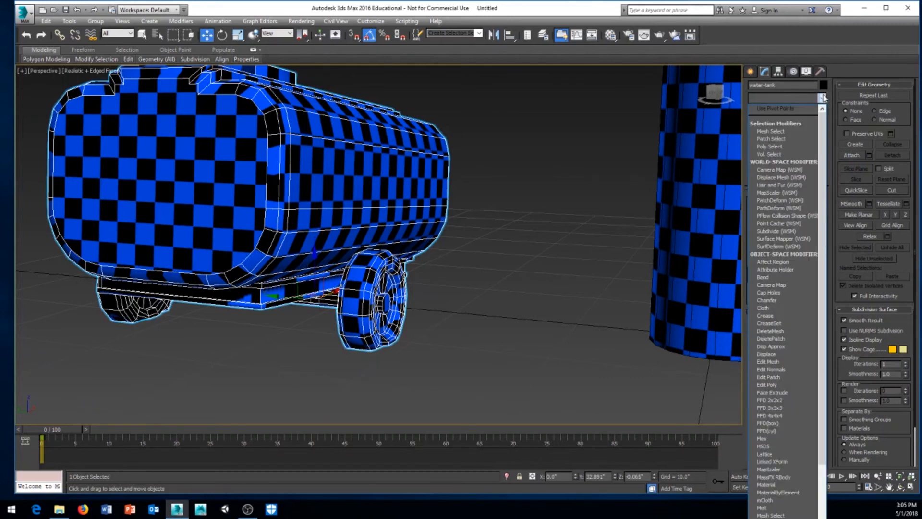
{"action": "key", "text": "u"}
{"action": "key", "text": "Return"}
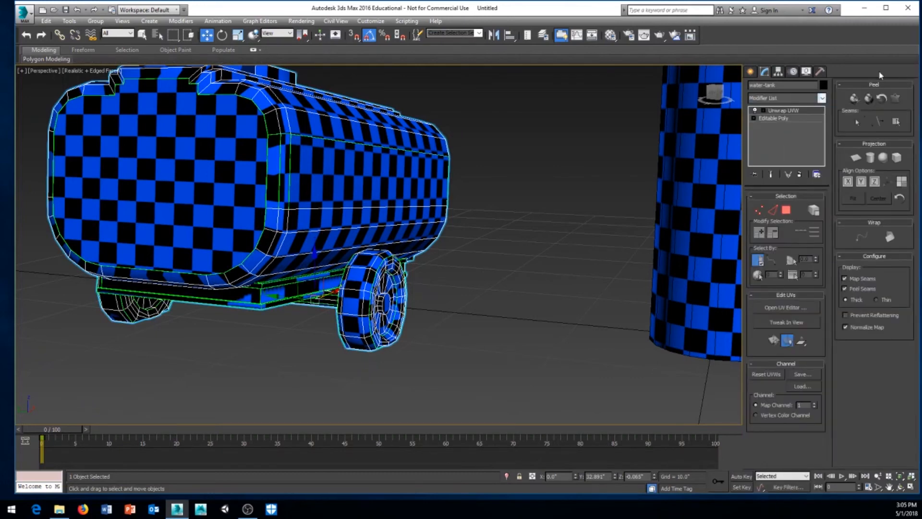
{"action": "left_click", "coordinate": [772, 308]}
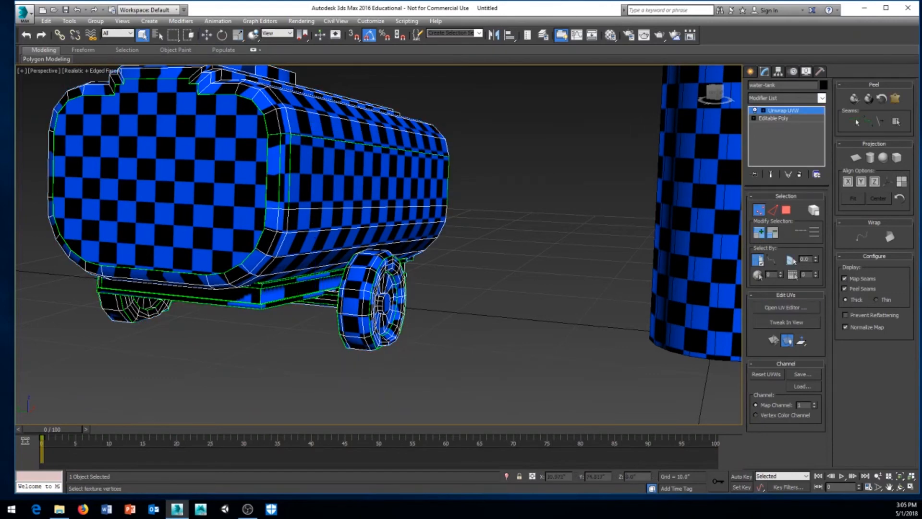
{"action": "left_click_drag", "start_coordinate": [202, 116], "coordinate": [543, 104]}
Look through the UV layout and locate the wheel islands relative to the tank body and the remaining frame pieces
{"action": "scroll", "coordinate": [452, 264], "scroll_direction": "down", "scroll_amount": 4}
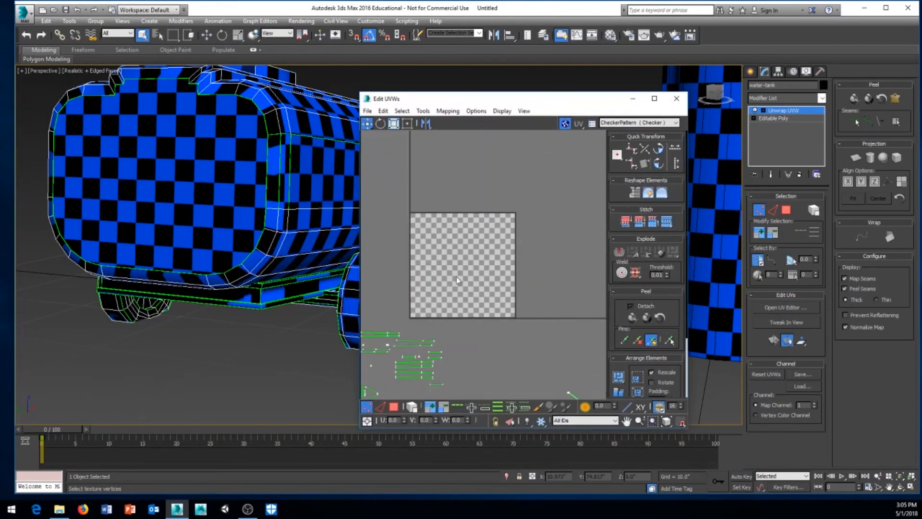
{"action": "middle_click_drag", "start_coordinate": [478, 262], "coordinate": [494, 189]}
{"action": "scroll", "coordinate": [480, 288], "scroll_direction": "down", "scroll_amount": 4}
{"action": "middle_click_drag", "start_coordinate": [481, 288], "coordinate": [381, 298]}
{"action": "scroll", "coordinate": [382, 298], "scroll_direction": "down", "scroll_amount": 1}
{"action": "scroll", "coordinate": [489, 228], "scroll_direction": "up", "scroll_amount": 3}
{"action": "middle_click_drag", "start_coordinate": [489, 228], "coordinate": [459, 271]}
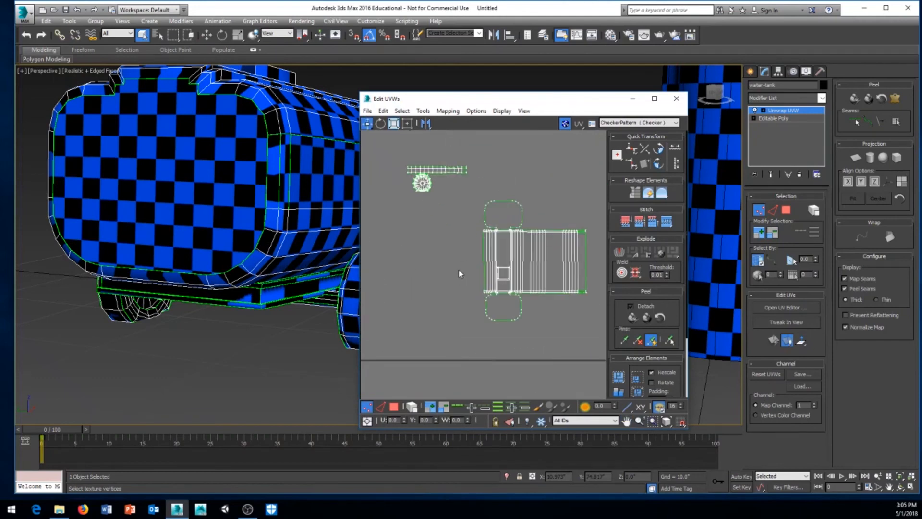
{"action": "scroll", "coordinate": [446, 240], "scroll_direction": "up", "scroll_amount": 2}
{"action": "middle_click_drag", "start_coordinate": [441, 226], "coordinate": [495, 245]}
{"action": "scroll", "coordinate": [506, 289], "scroll_direction": "down", "scroll_amount": 2}
{"action": "scroll", "coordinate": [486, 278], "scroll_direction": "down", "scroll_amount": 5}
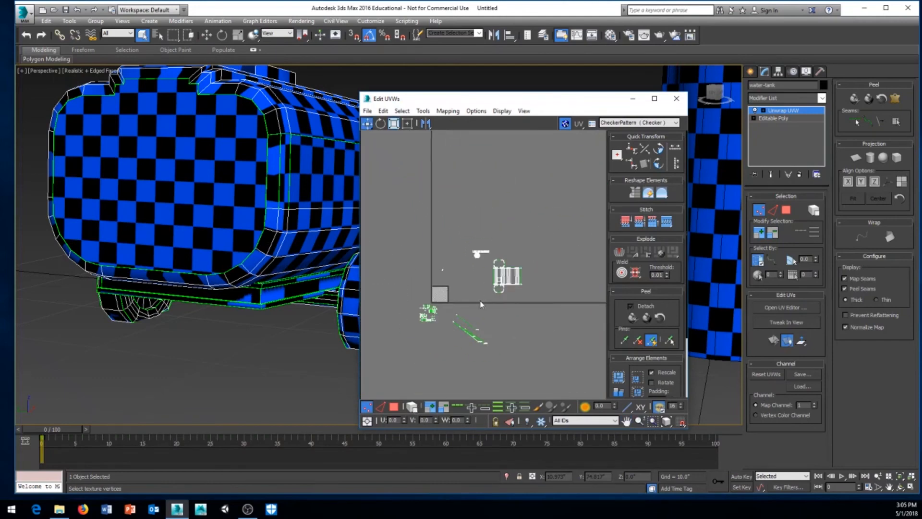
{"action": "middle_click_drag", "start_coordinate": [482, 305], "coordinate": [486, 277]}
{"action": "scroll", "coordinate": [530, 218], "scroll_direction": "up", "scroll_amount": 3}
{"action": "middle_click_drag", "start_coordinate": [531, 218], "coordinate": [437, 215]}
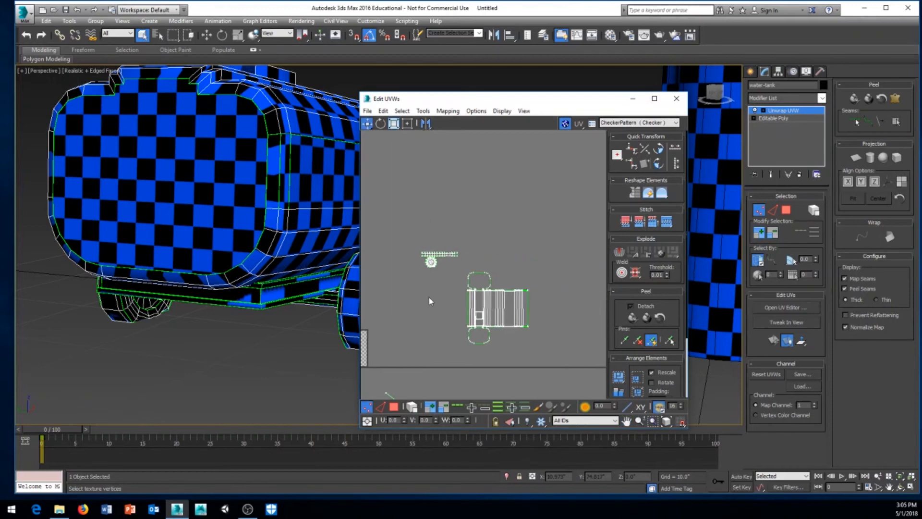
{"action": "scroll", "coordinate": [429, 296], "scroll_direction": "up", "scroll_amount": 3}
{"action": "middle_click_drag", "start_coordinate": [433, 273], "coordinate": [439, 313]}
Select the wheel islands at polygon level and examine the matching selection and checker pattern on both wheels
{"action": "left_click", "coordinate": [393, 408]}
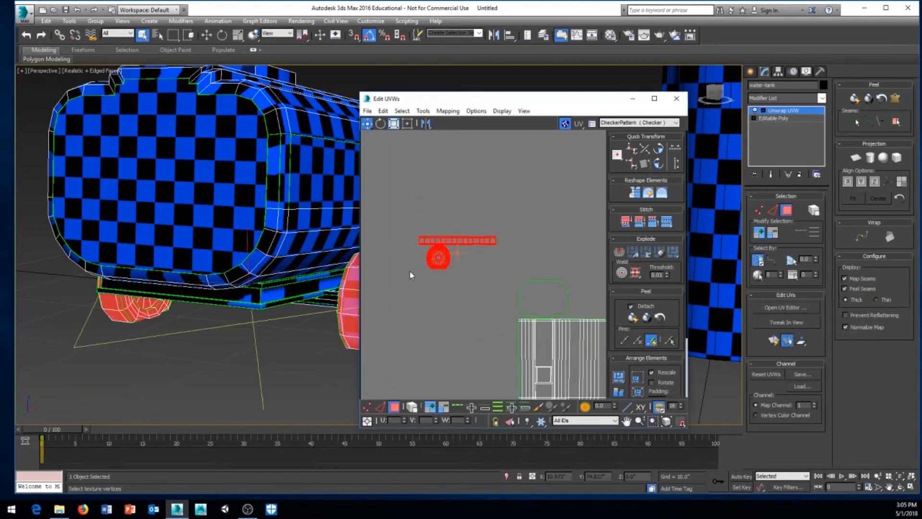
{"action": "middle_click_drag", "start_coordinate": [409, 272], "coordinate": [425, 284]}
{"action": "middle_click_drag", "start_coordinate": [289, 336], "coordinate": [200, 308]}
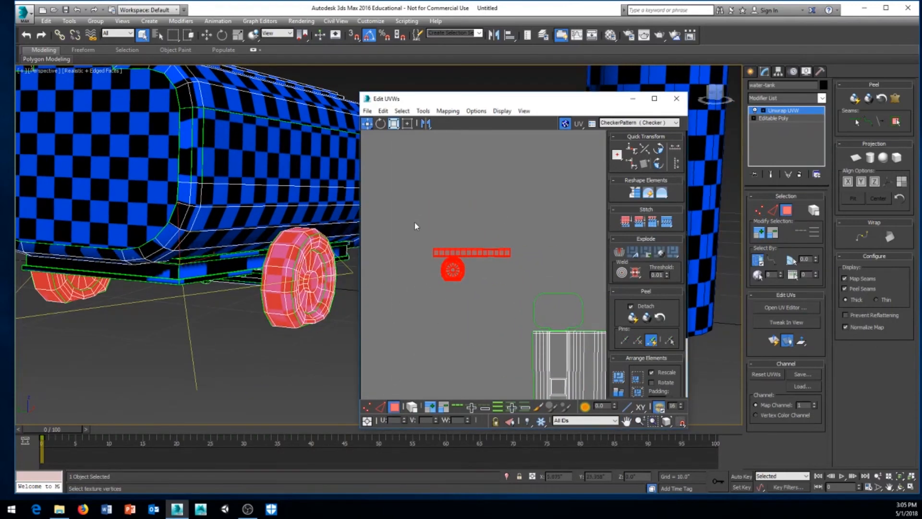
{"action": "left_click", "coordinate": [404, 206]}
{"action": "left_click_drag", "start_coordinate": [404, 206], "coordinate": [538, 288]}
{"action": "middle_click_drag", "start_coordinate": [341, 356], "coordinate": [164, 329], "text": "alt"}
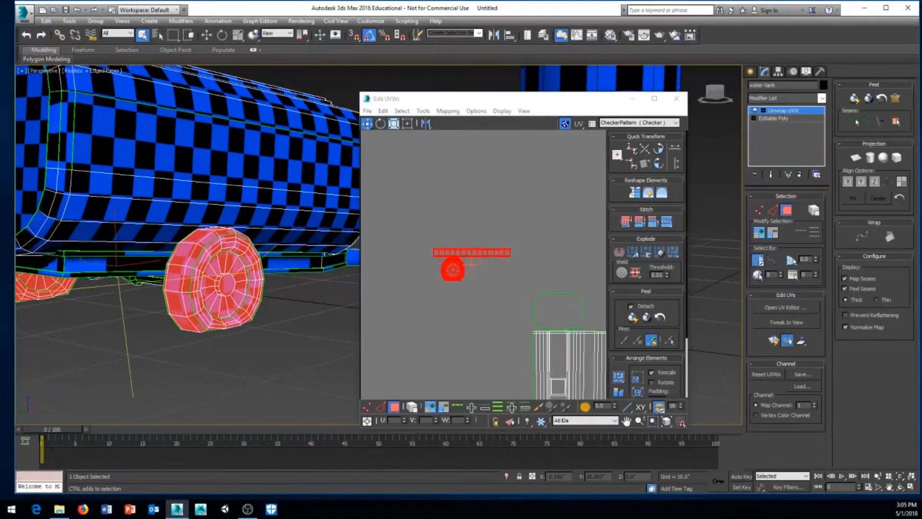
{"action": "scroll", "coordinate": [230, 293], "scroll_direction": "up", "scroll_amount": 5}
{"action": "middle_click_drag", "start_coordinate": [406, 270], "coordinate": [383, 281]}
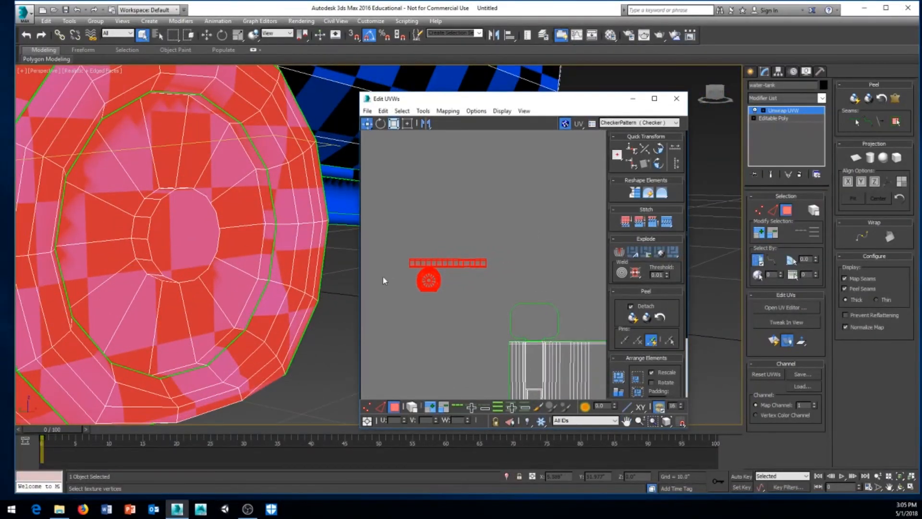
{"action": "scroll", "coordinate": [423, 295], "scroll_direction": "up", "scroll_amount": 5}
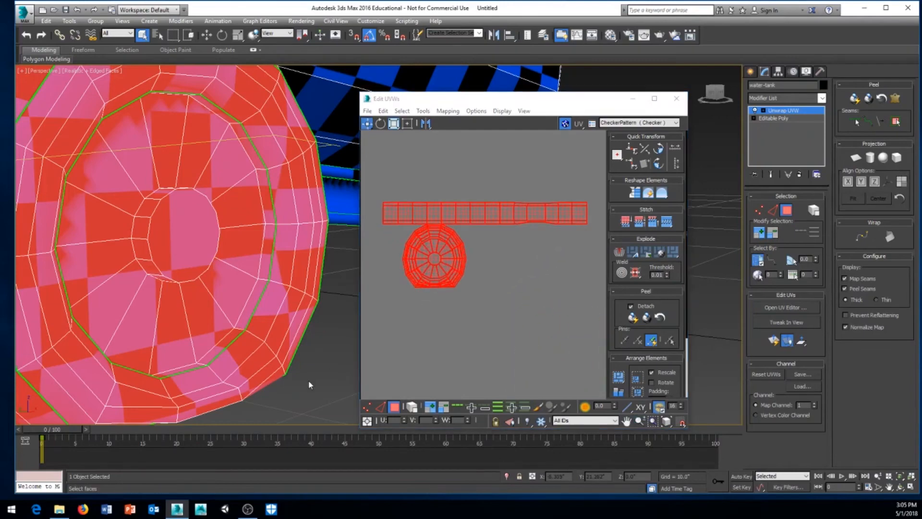
Clear the selection and reselect all polygons of the overlapping wheel islands
{"action": "left_click", "coordinate": [308, 379]}
{"action": "scroll", "coordinate": [310, 367], "scroll_direction": "down", "scroll_amount": 6}
{"action": "middle_click_drag", "start_coordinate": [317, 364], "coordinate": [202, 311], "text": "alt"}
{"action": "left_click", "coordinate": [483, 269]}
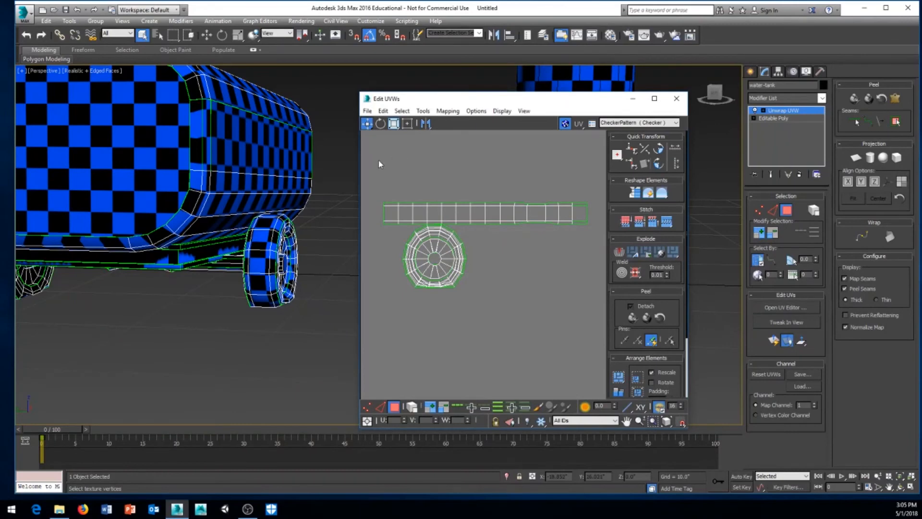
{"action": "key", "text": "ctrl+a"}
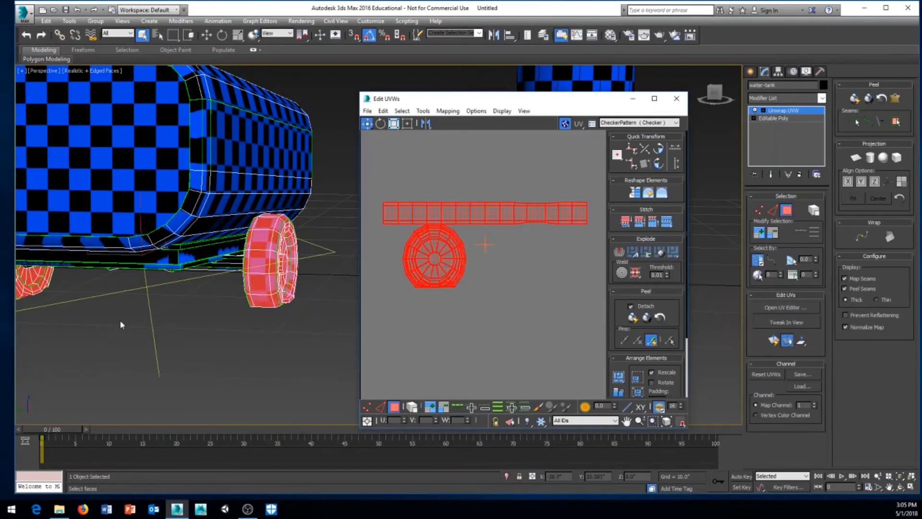
Try to deselect one wheel in the viewport and move the other wheel's UV islands off the overlap, and undo the move
{"action": "middle_click_drag", "start_coordinate": [120, 319], "coordinate": [260, 309], "text": "alt"}
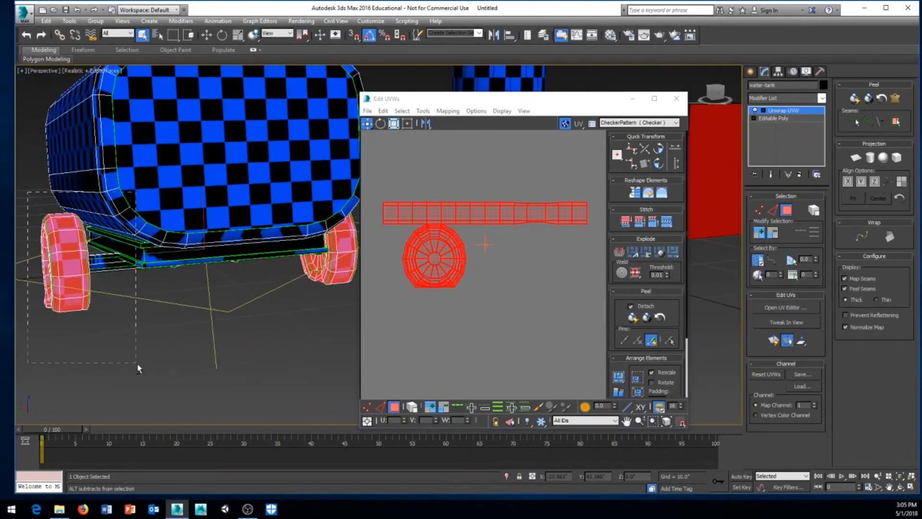
{"action": "left_click_drag", "start_coordinate": [137, 364], "coordinate": [137, 364], "text": "alt"}
{"action": "scroll", "coordinate": [175, 342], "scroll_direction": "down", "scroll_amount": 3}
{"action": "right_click", "coordinate": [492, 310]}
{"action": "left_click", "coordinate": [496, 322]}
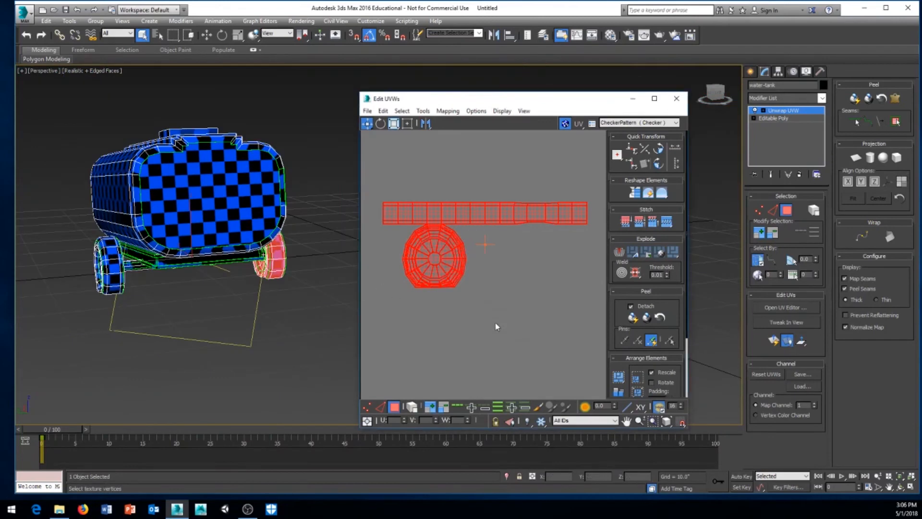
{"action": "left_click_drag", "start_coordinate": [452, 278], "coordinate": [464, 347]}
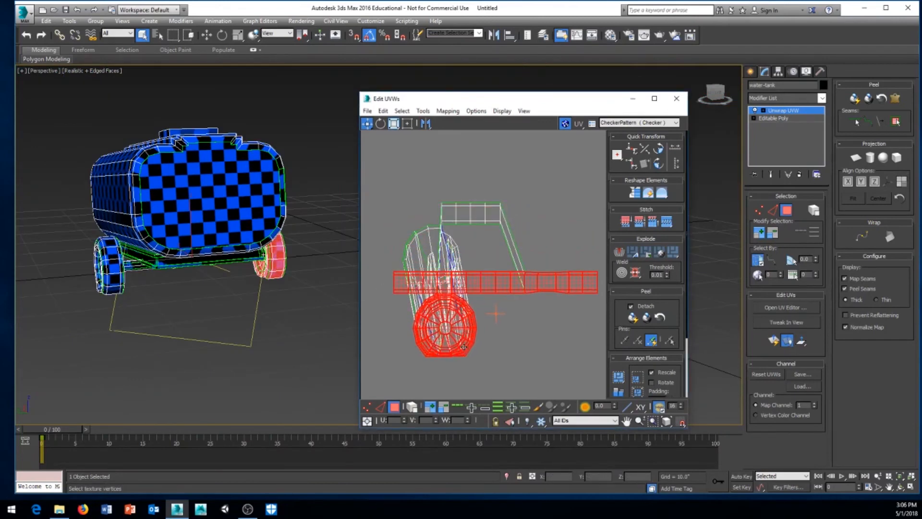
{"action": "key", "text": "ctrl+z"}
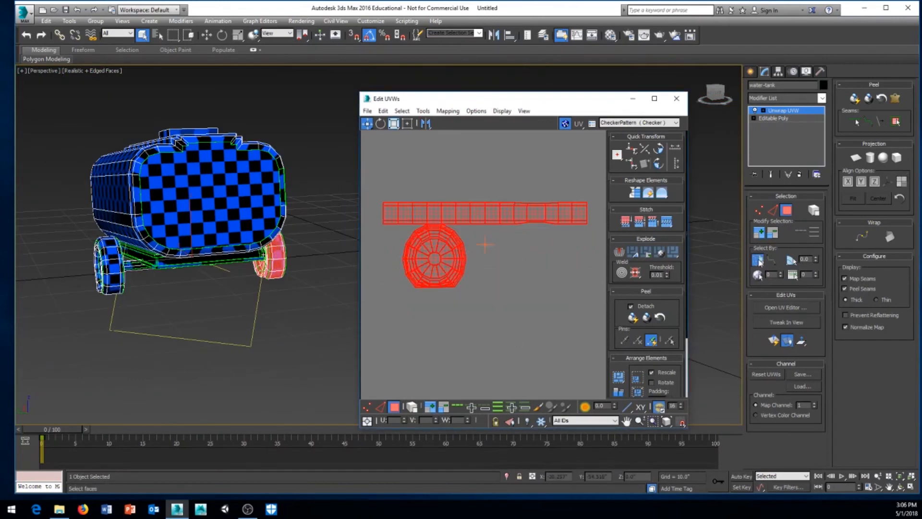
Turn off Ignore Backfacing for the selection and shift the overlapping wheel islands slightly
{"action": "left_click", "coordinate": [759, 260]}
{"action": "left_click_drag", "start_coordinate": [447, 250], "coordinate": [449, 249]}
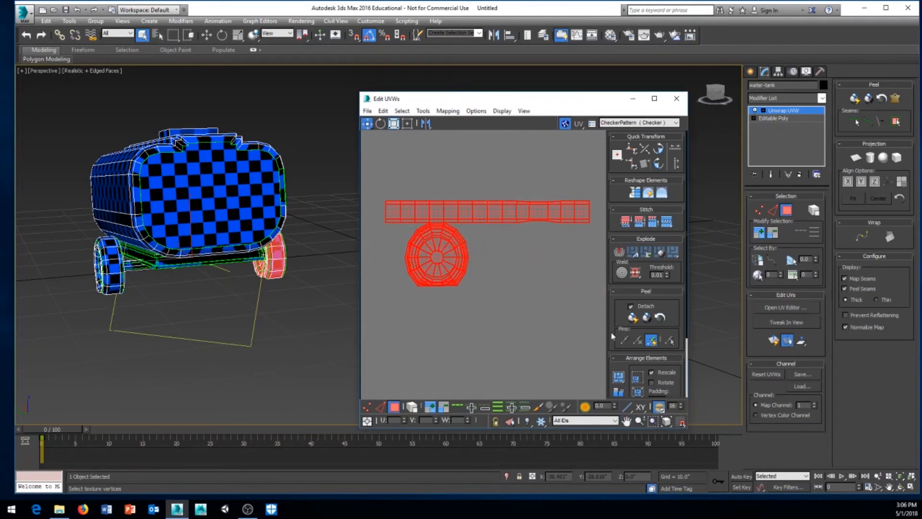
Deselect one wheel's polygons, move the other wheel's UV islands below the originals, and undo the move
{"action": "middle_click_drag", "start_coordinate": [281, 323], "coordinate": [285, 321]}
{"action": "left_click_drag", "start_coordinate": [63, 203], "coordinate": [137, 320], "text": "alt"}
{"action": "left_click_drag", "start_coordinate": [464, 273], "coordinate": [466, 366]}
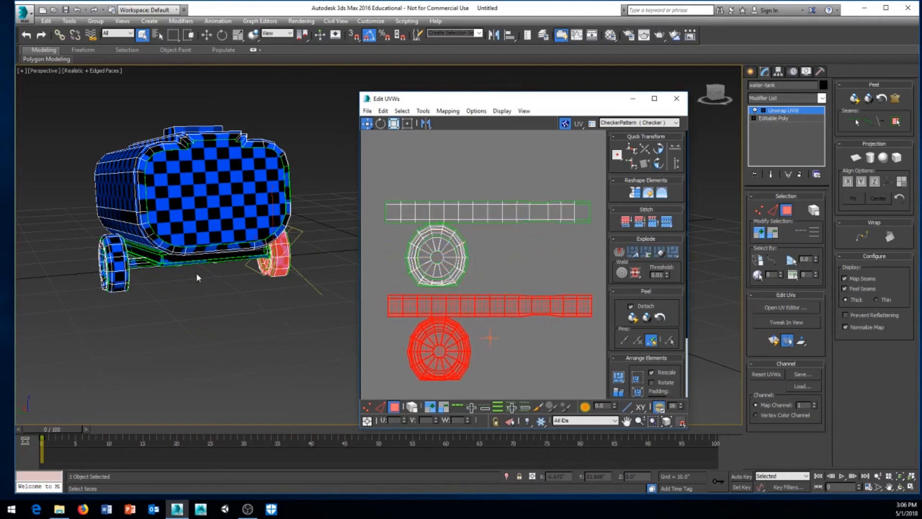
{"action": "key", "text": "ctrl+z"}
Examine the overlapping wheel islands in the UV layout and check both wheels and the trailer's undercarriage from several angles
{"action": "middle_click_drag", "start_coordinate": [209, 287], "coordinate": [263, 288], "text": "alt"}
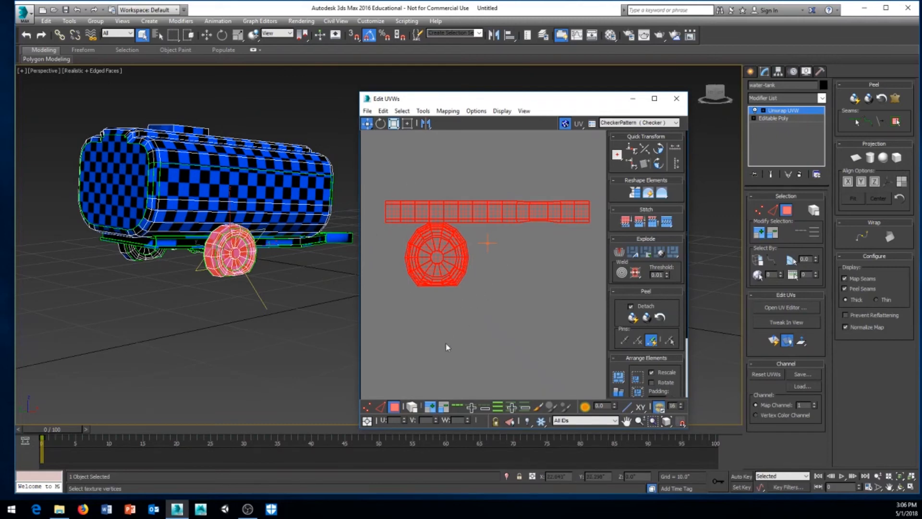
{"action": "scroll", "coordinate": [476, 288], "scroll_direction": "down", "scroll_amount": 5}
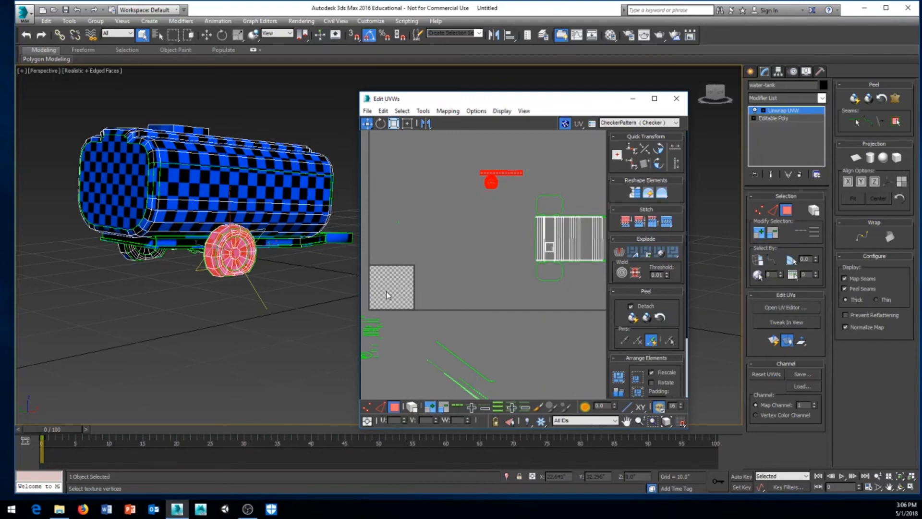
{"action": "scroll", "coordinate": [447, 286], "scroll_direction": "up", "scroll_amount": 5}
{"action": "middle_click_drag", "start_coordinate": [486, 240], "coordinate": [430, 331]}
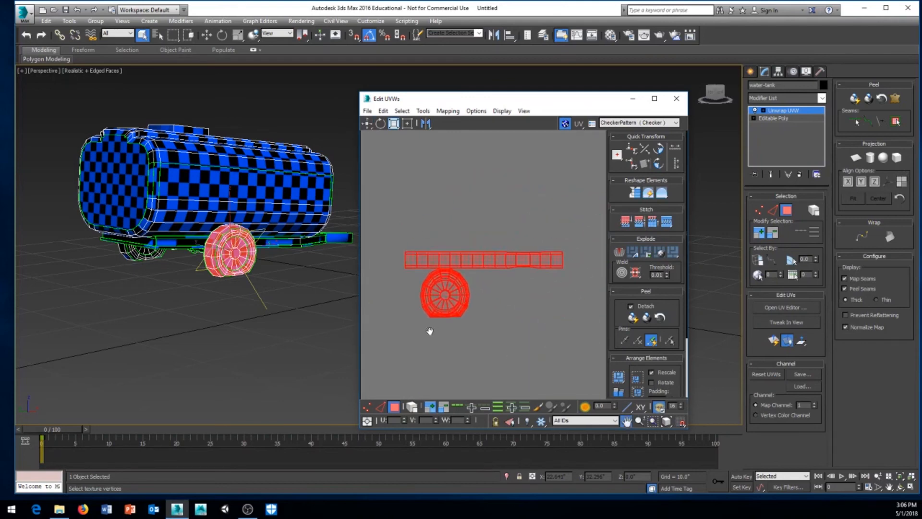
{"action": "scroll", "coordinate": [428, 259], "scroll_direction": "up", "scroll_amount": 2}
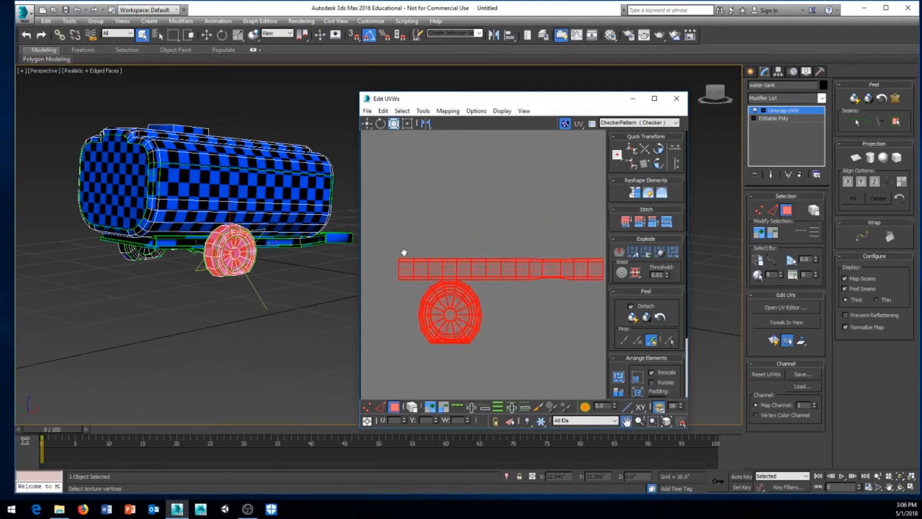
{"action": "scroll", "coordinate": [396, 234], "scroll_direction": "down", "scroll_amount": 4}
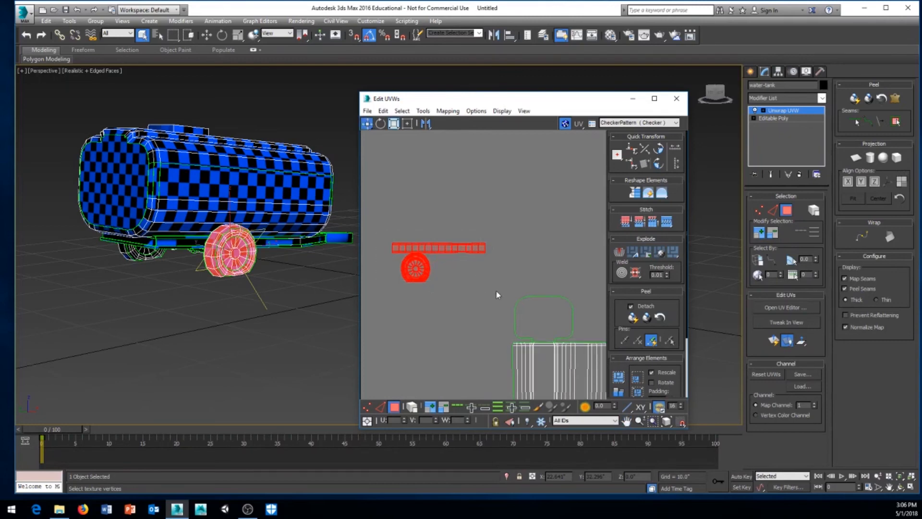
{"action": "scroll", "coordinate": [490, 302], "scroll_direction": "down", "scroll_amount": 5}
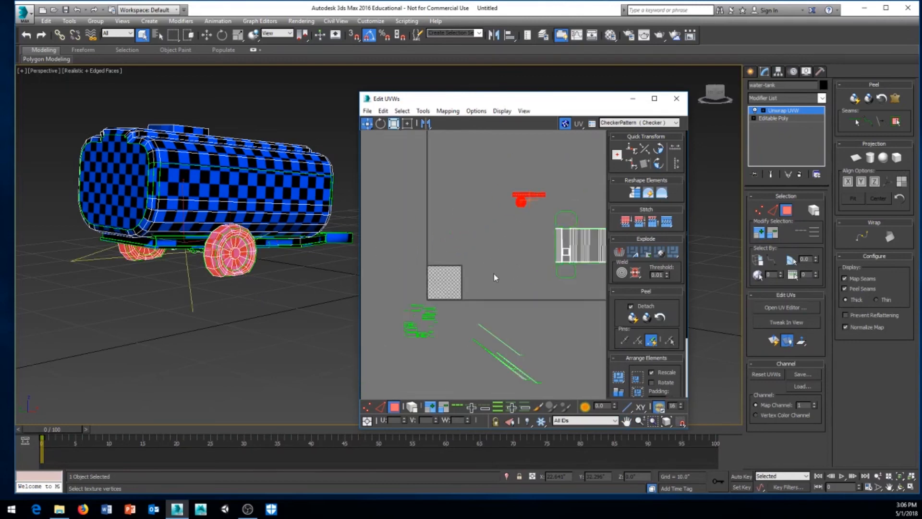
{"action": "middle_click_drag", "start_coordinate": [494, 274], "coordinate": [486, 288]}
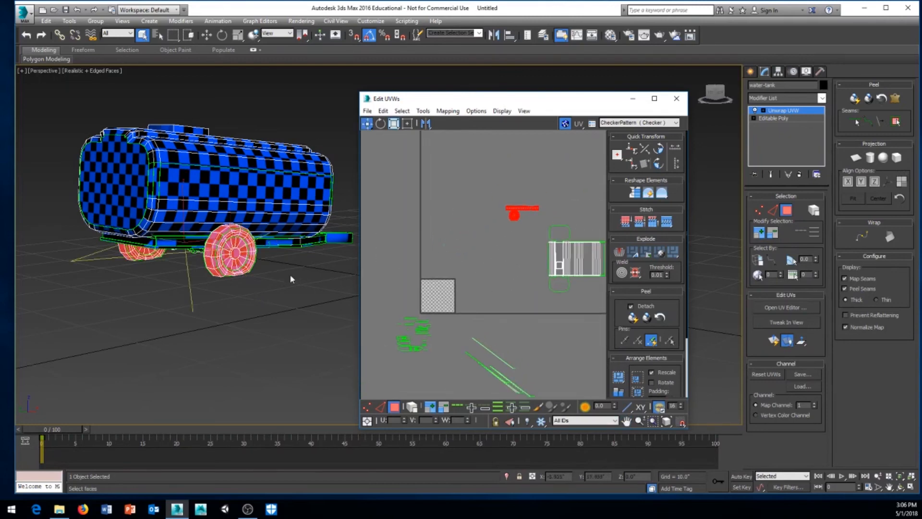
{"action": "middle_click_drag", "start_coordinate": [291, 277], "coordinate": [154, 233], "text": "alt"}
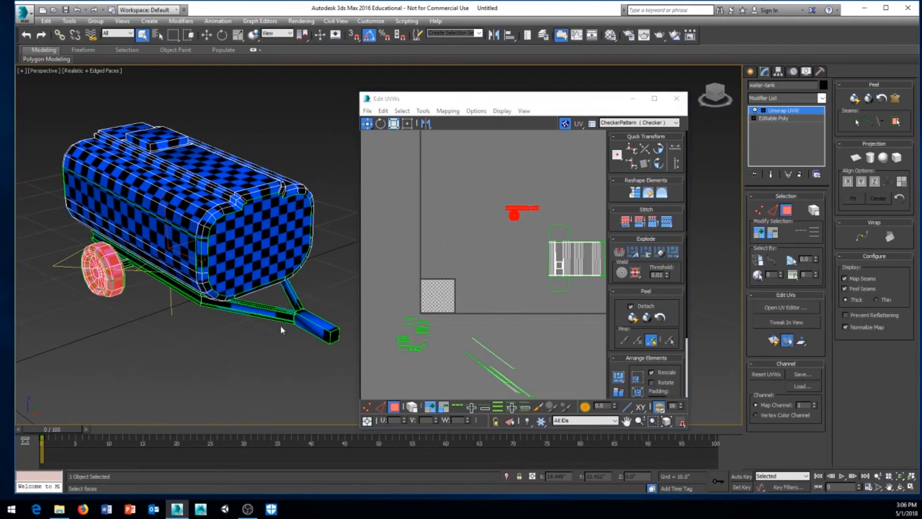
{"action": "middle_click_drag", "start_coordinate": [281, 327], "coordinate": [195, 311], "text": "alt"}
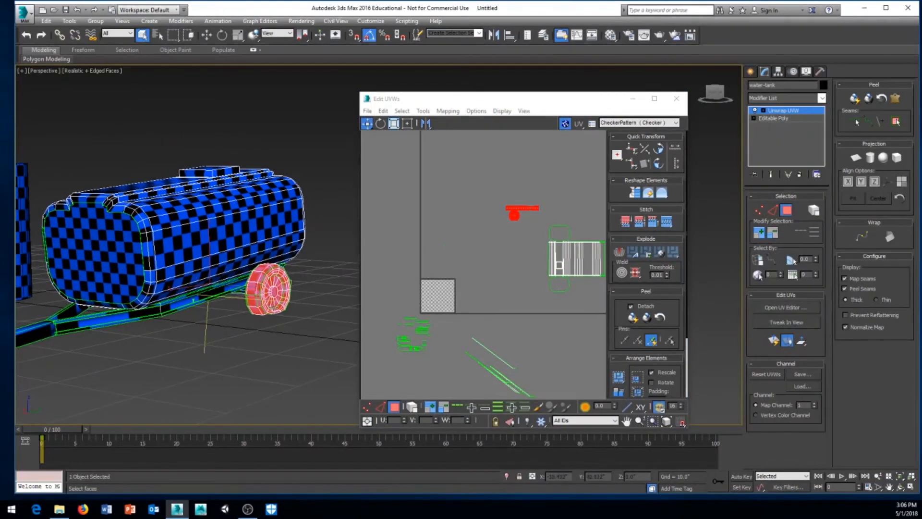
{"action": "middle_click_drag", "start_coordinate": [198, 238], "coordinate": [171, 147], "text": "alt"}
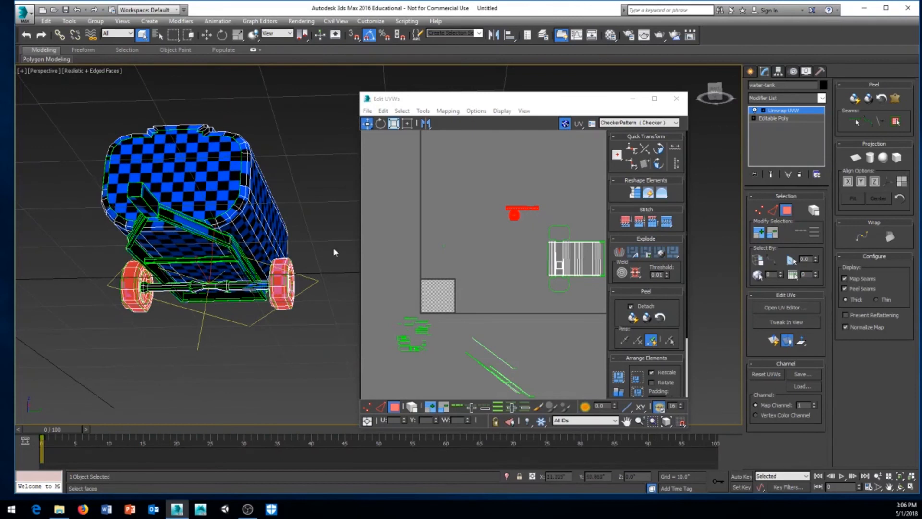
{"action": "left_click", "coordinate": [433, 281]}
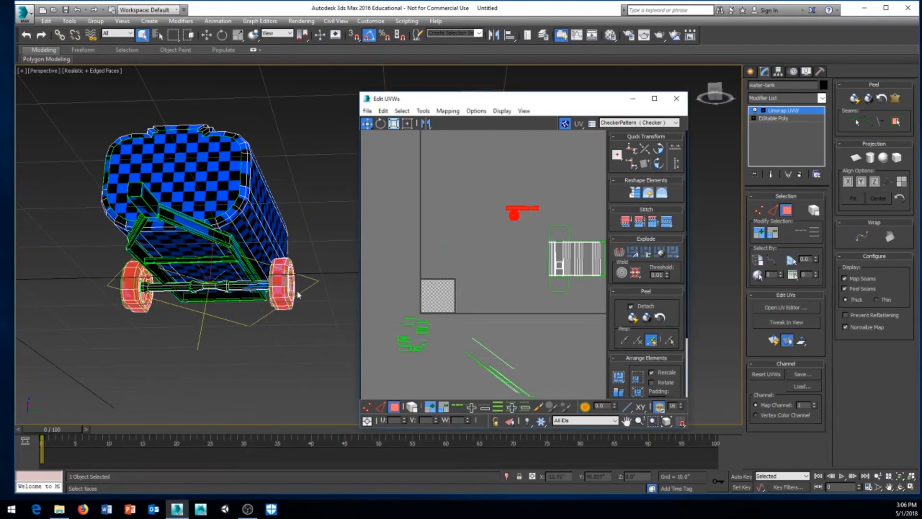
{"action": "middle_click_drag", "start_coordinate": [295, 290], "coordinate": [150, 297], "text": "alt"}
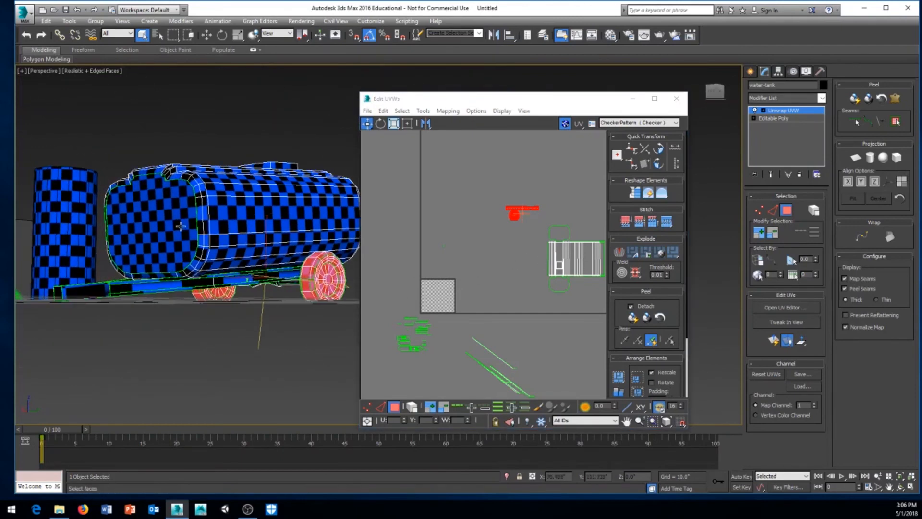
Select the tank body's UV islands and move them onto the checkered texture tile
{"action": "scroll", "coordinate": [232, 324], "scroll_direction": "up", "scroll_amount": 6}
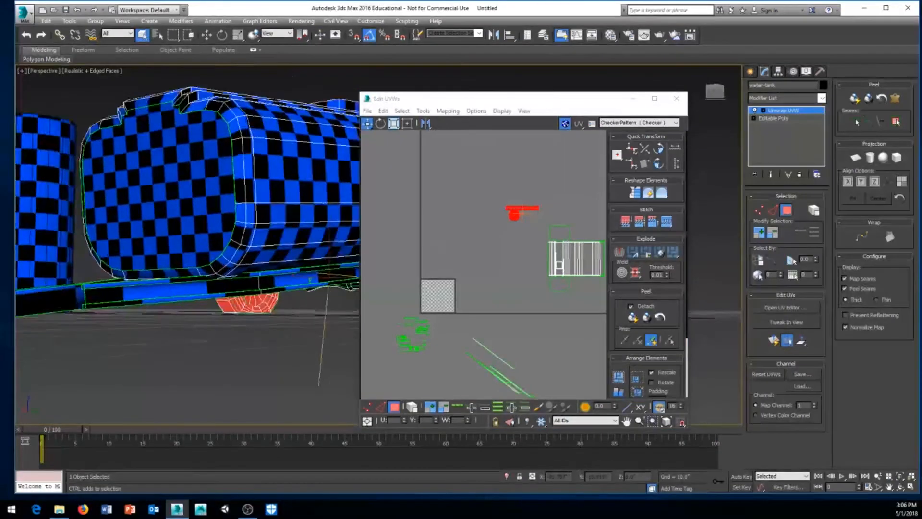
{"action": "middle_click_drag", "start_coordinate": [214, 282], "coordinate": [239, 221], "text": "alt"}
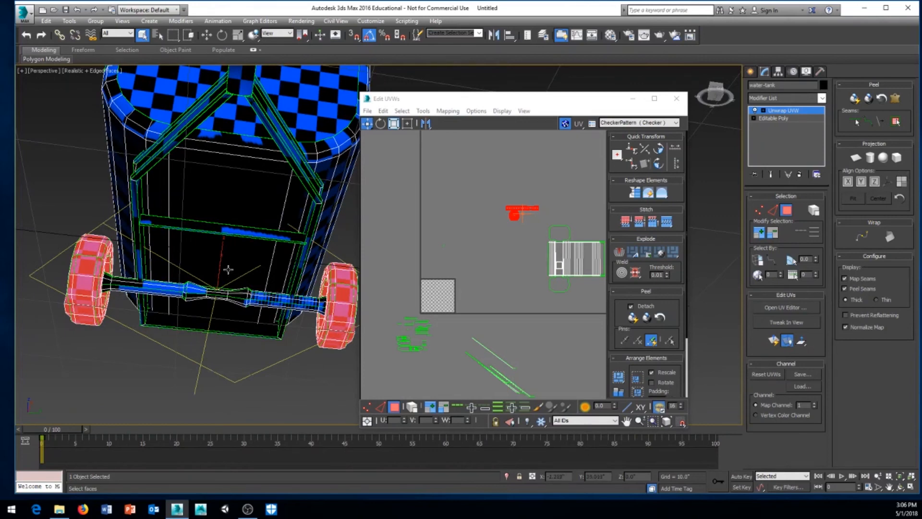
{"action": "middle_click_drag", "start_coordinate": [253, 249], "coordinate": [204, 255]}
{"action": "scroll", "coordinate": [496, 297], "scroll_direction": "down", "scroll_amount": 3}
{"action": "middle_click_drag", "start_coordinate": [488, 310], "coordinate": [468, 297]}
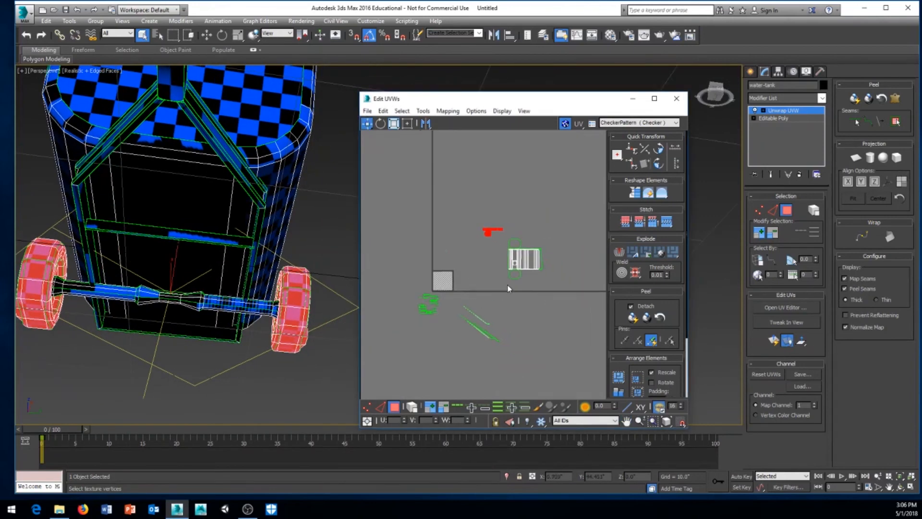
{"action": "left_click_drag", "start_coordinate": [497, 274], "coordinate": [382, 302]}
Scale the tank body's UV islands down and shift them further onto the checkered tile
{"action": "scroll", "coordinate": [497, 282], "scroll_direction": "up", "scroll_amount": 4}
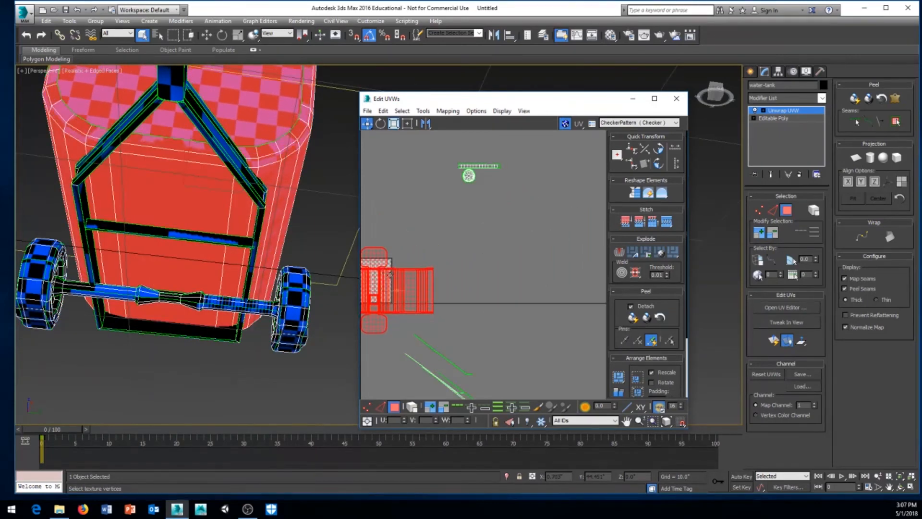
{"action": "scroll", "coordinate": [510, 330], "scroll_direction": "up", "scroll_amount": 2}
{"action": "middle_click_drag", "start_coordinate": [380, 307], "coordinate": [492, 333]}
{"action": "scroll", "coordinate": [491, 333], "scroll_direction": "up", "scroll_amount": 1}
{"action": "scroll", "coordinate": [491, 333], "scroll_direction": "up", "scroll_amount": 1}
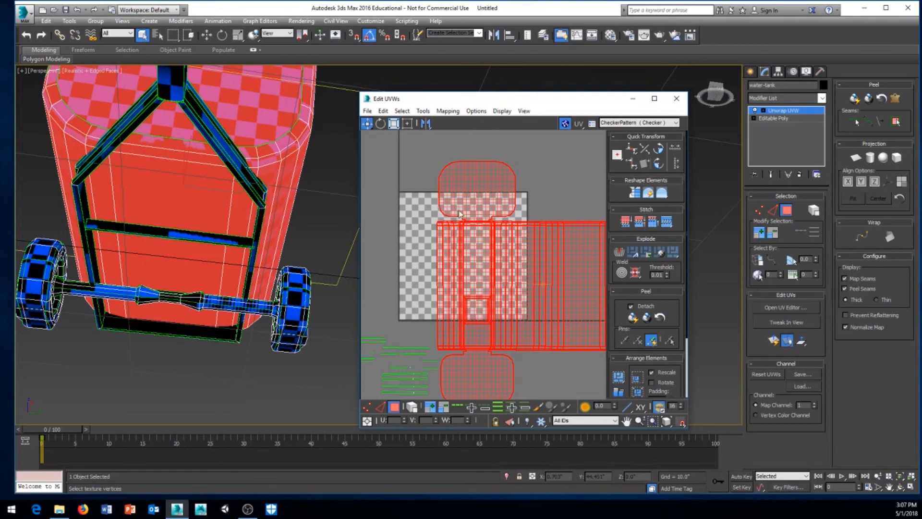
{"action": "right_click", "coordinate": [543, 265]}
{"action": "left_click", "coordinate": [546, 284]}
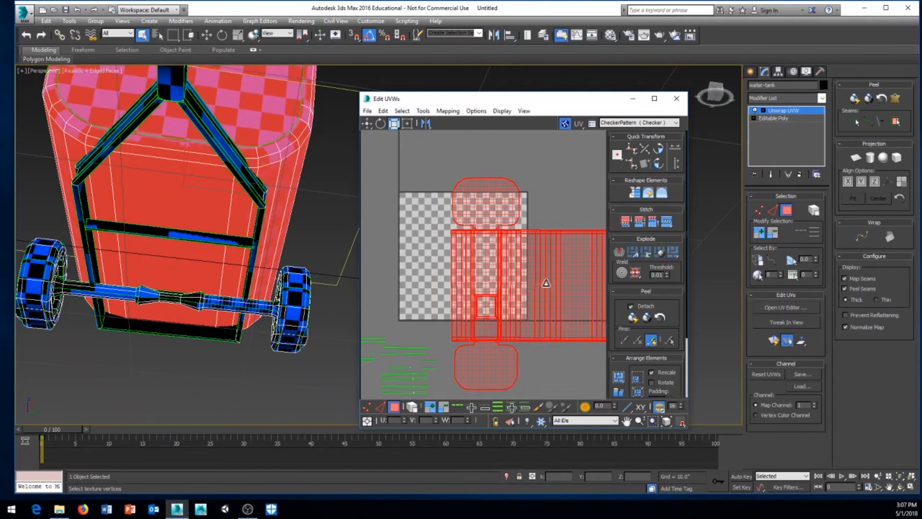
{"action": "right_click", "coordinate": [547, 285]}
{"action": "left_click", "coordinate": [572, 298]}
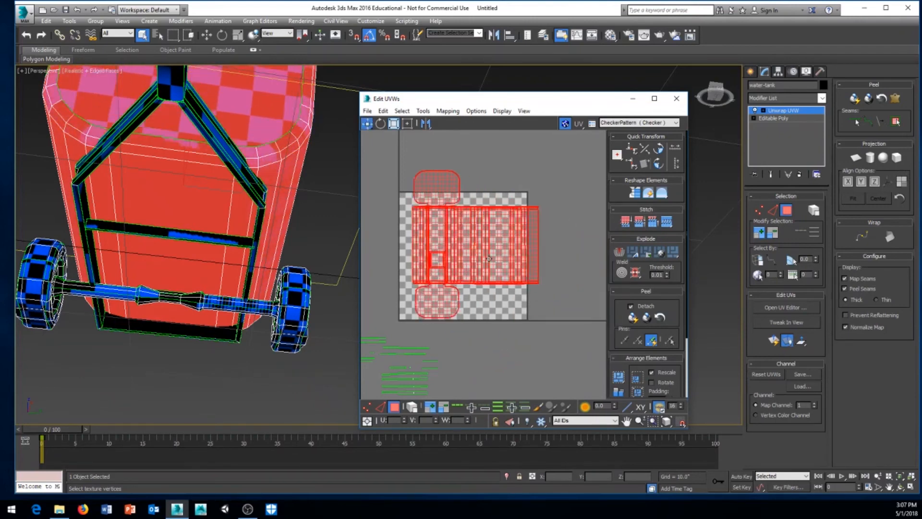
Scale the tank islands down further and align them with the tile's left edge so all of them fit inside
{"action": "right_click", "coordinate": [478, 256]}
{"action": "left_click", "coordinate": [492, 281]}
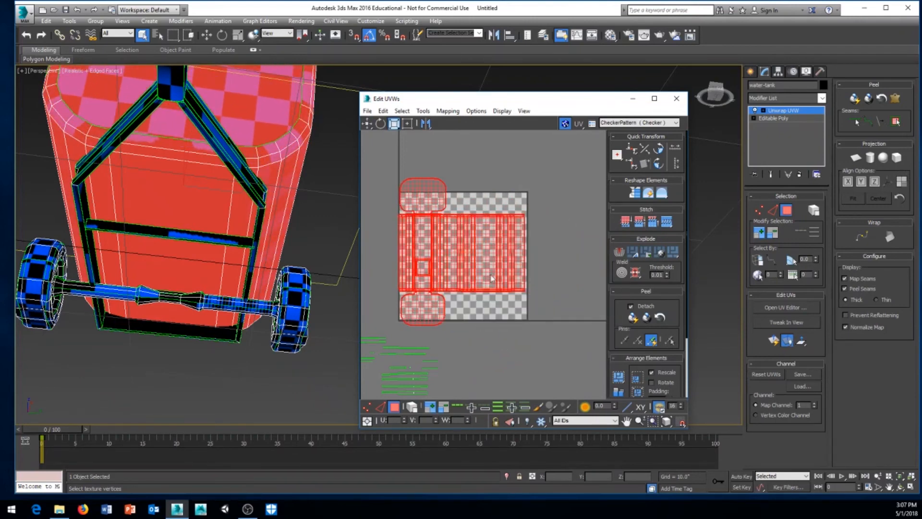
{"action": "left_click_drag", "start_coordinate": [492, 282], "coordinate": [464, 265]}
{"action": "right_click", "coordinate": [502, 249]}
{"action": "left_click", "coordinate": [528, 260]}
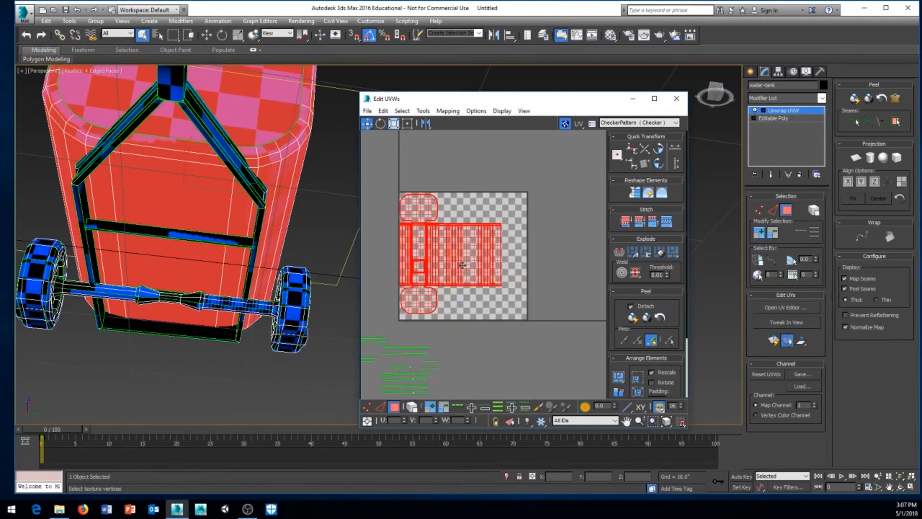
{"action": "scroll", "coordinate": [466, 271], "scroll_direction": "up", "scroll_amount": 3}
{"action": "scroll", "coordinate": [469, 276], "scroll_direction": "down", "scroll_amount": 2}
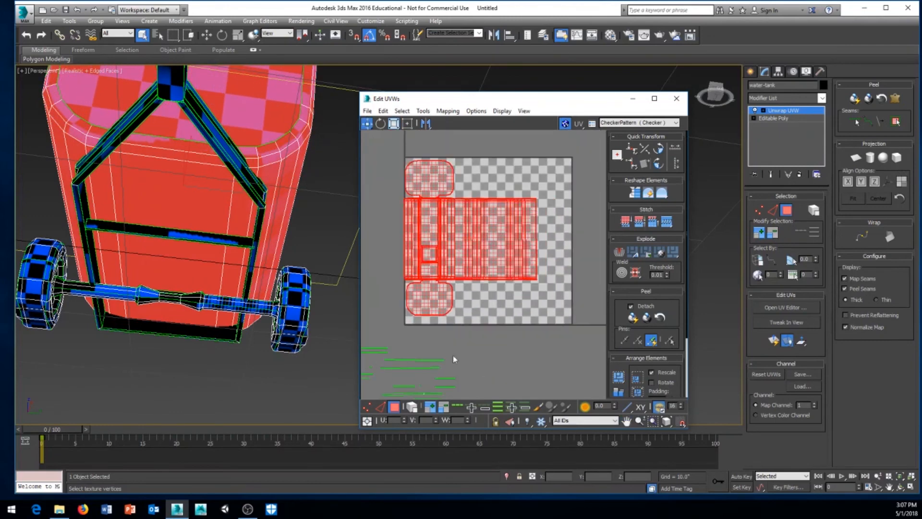
Shrink the tank islands slightly more and tuck them into the tile's upper-left corner
{"action": "right_click", "coordinate": [466, 256]}
{"action": "left_click", "coordinate": [502, 281]}
{"action": "left_click_drag", "start_coordinate": [460, 251], "coordinate": [467, 237]}
{"action": "right_click", "coordinate": [459, 256]}
{"action": "left_click", "coordinate": [504, 246]}
{"action": "scroll", "coordinate": [508, 216], "scroll_direction": "down", "scroll_amount": 5}
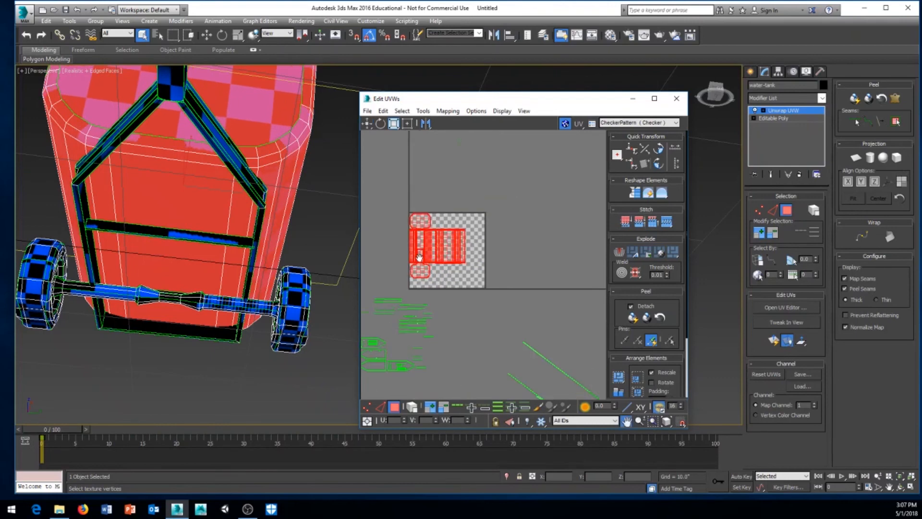
Select the overlapping wheel islands and mirror them vertically and horizontally so the tread strip lies below the disc
{"action": "left_click", "coordinate": [478, 185]}
{"action": "middle_click_drag", "start_coordinate": [465, 239], "coordinate": [485, 238]}
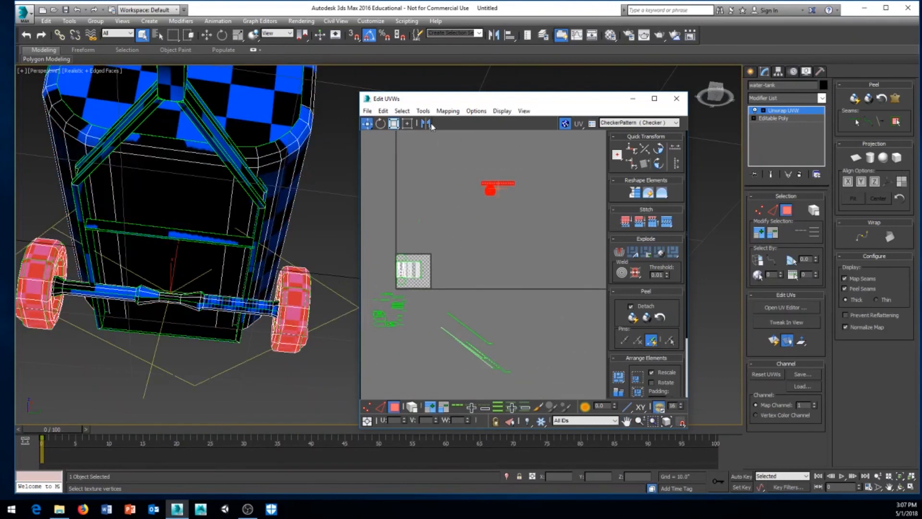
{"action": "left_click", "coordinate": [427, 124]}
{"action": "left_click_drag", "start_coordinate": [431, 126], "coordinate": [427, 138]}
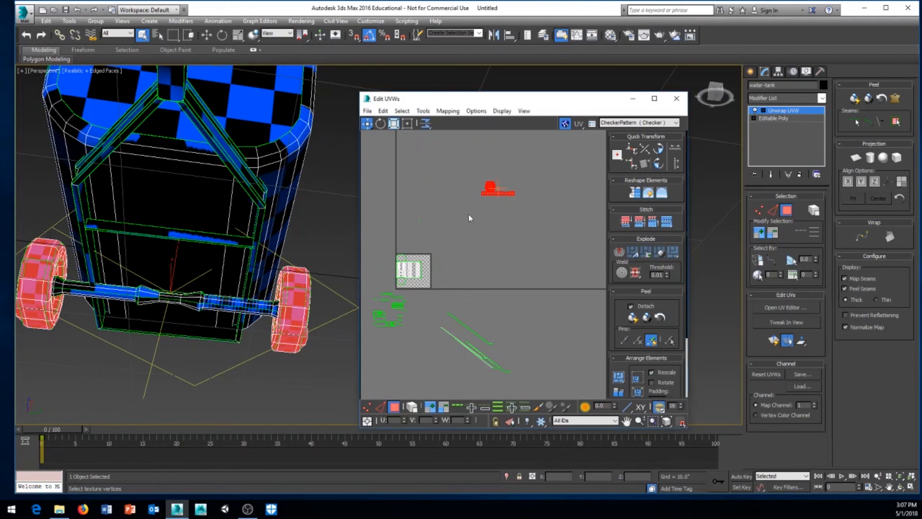
{"action": "middle_click_drag", "start_coordinate": [499, 200], "coordinate": [510, 188]}
{"action": "left_click", "coordinate": [426, 124]}
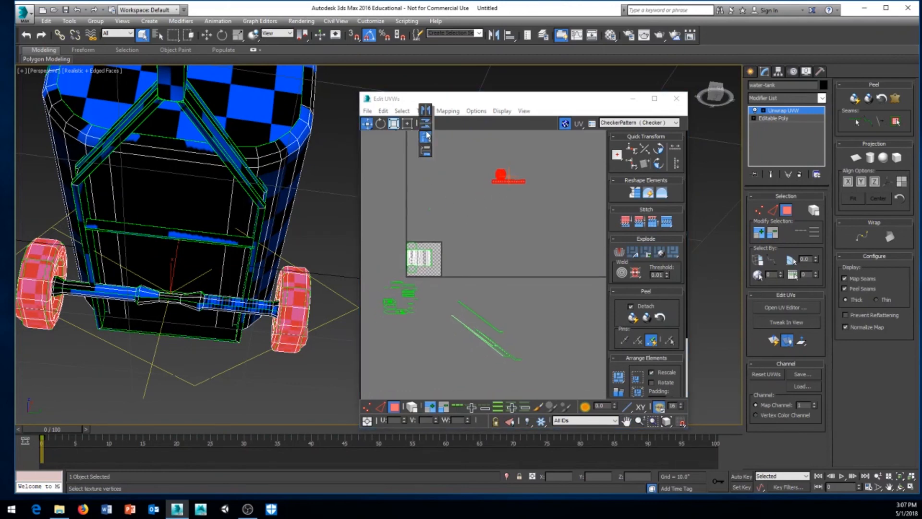
{"action": "left_click_drag", "start_coordinate": [427, 119], "coordinate": [426, 111]}
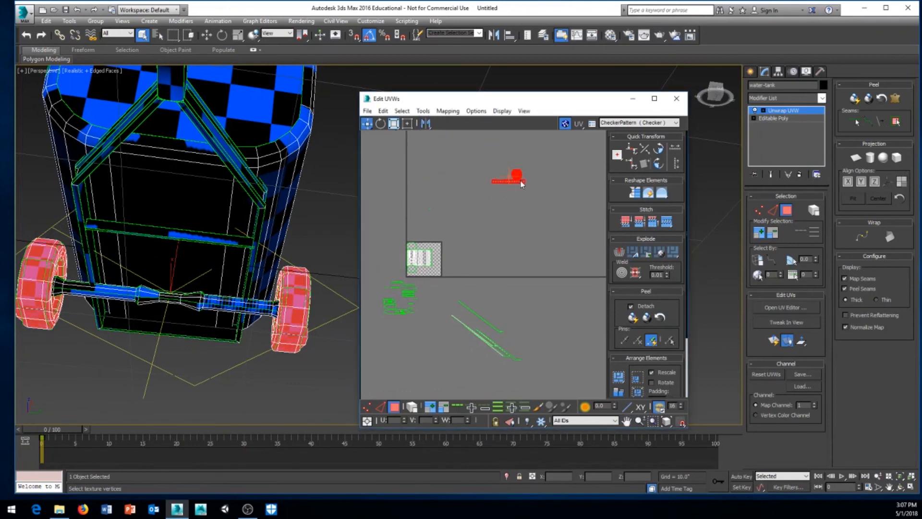
Move the wheel islands into the tile, with the tread strip along its bottom edge below the tank islands
{"action": "left_click_drag", "start_coordinate": [509, 180], "coordinate": [423, 257]}
{"action": "scroll", "coordinate": [434, 277], "scroll_direction": "up", "scroll_amount": 3}
{"action": "middle_click_drag", "start_coordinate": [434, 277], "coordinate": [510, 288]}
{"action": "scroll", "coordinate": [478, 283], "scroll_direction": "up", "scroll_amount": 2}
{"action": "left_click_drag", "start_coordinate": [497, 256], "coordinate": [487, 262]}
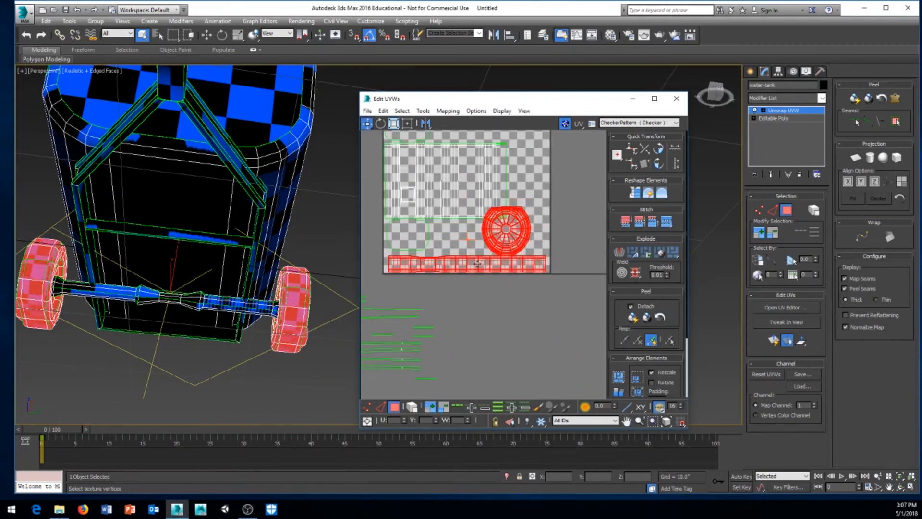
{"action": "middle_click_drag", "start_coordinate": [504, 276], "coordinate": [505, 283]}
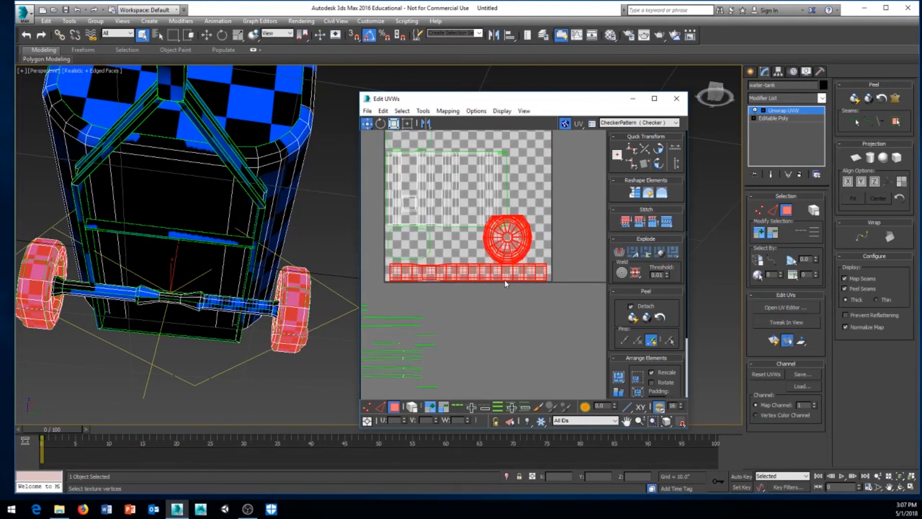
Scale the wheel islands down until they clear the tank islands and fit them into the tile's lower-right corner
{"action": "right_click", "coordinate": [506, 284]}
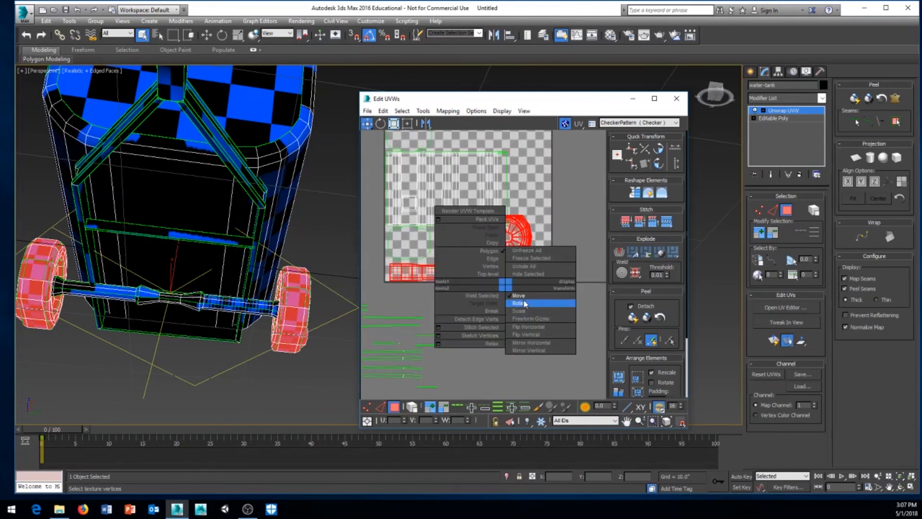
{"action": "left_click", "coordinate": [525, 312]}
{"action": "scroll", "coordinate": [464, 284], "scroll_direction": "up", "scroll_amount": 5}
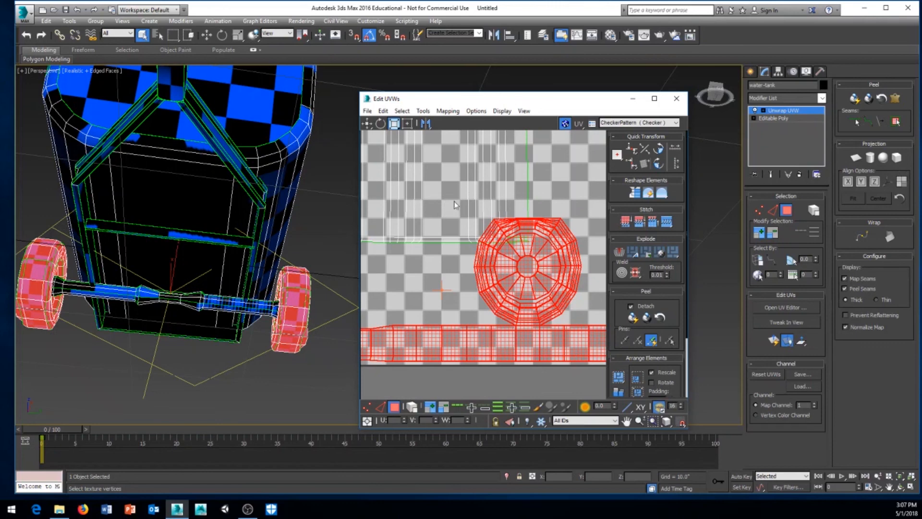
{"action": "scroll", "coordinate": [487, 212], "scroll_direction": "down", "scroll_amount": 5}
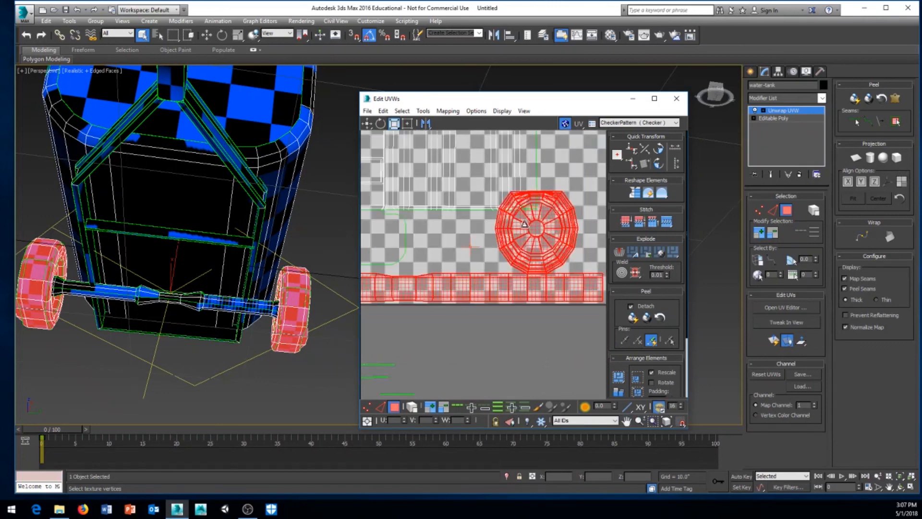
{"action": "right_click", "coordinate": [518, 263]}
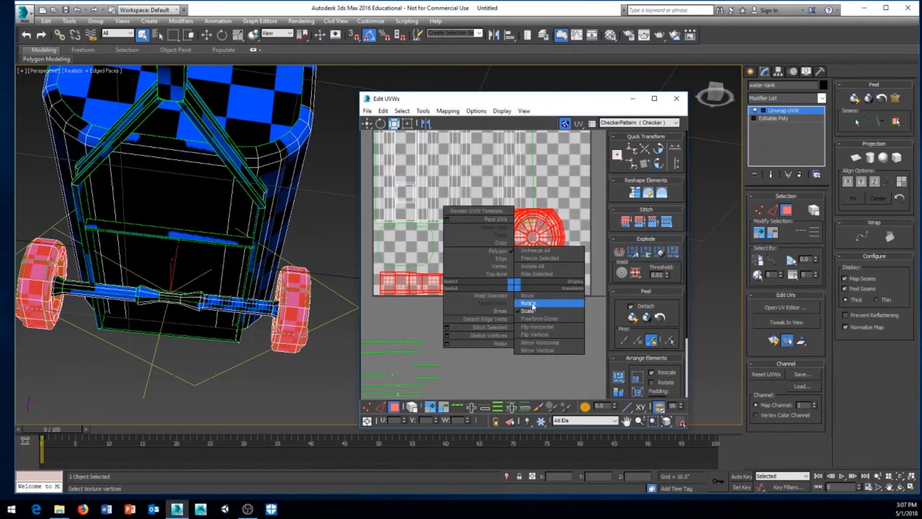
{"action": "left_click", "coordinate": [530, 309]}
{"action": "mouse_move", "coordinate": [532, 281]}
{"action": "left_mouse_down"}
{"action": "mouse_move", "coordinate": [533, 306]}
{"action": "mouse_move", "coordinate": [535, 284]}
{"action": "mouse_move", "coordinate": [547, 291]}
{"action": "left_mouse_up"}
{"action": "right_click", "coordinate": [535, 284]}
{"action": "left_click", "coordinate": [547, 294]}
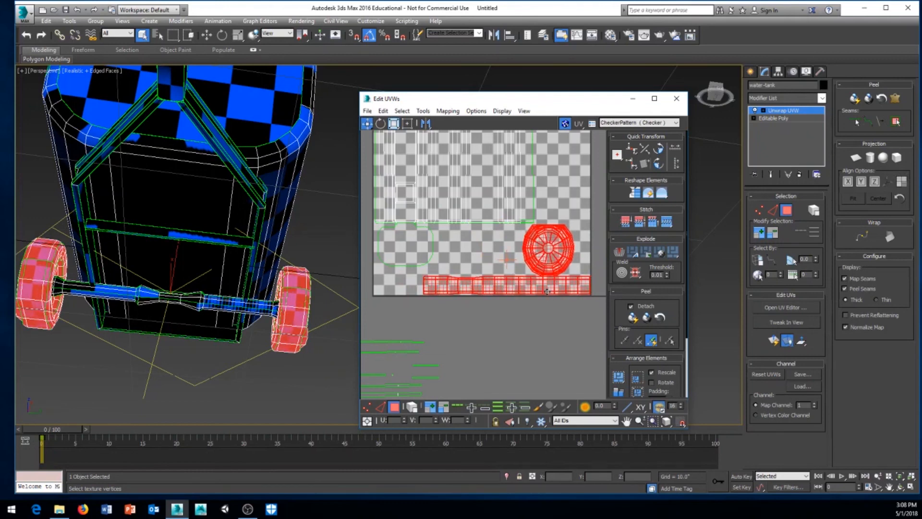
Select the frame's UV islands and the axle's diagonal islands in turn to identify the parts outside the tile
{"action": "scroll", "coordinate": [493, 241], "scroll_direction": "down", "scroll_amount": 5}
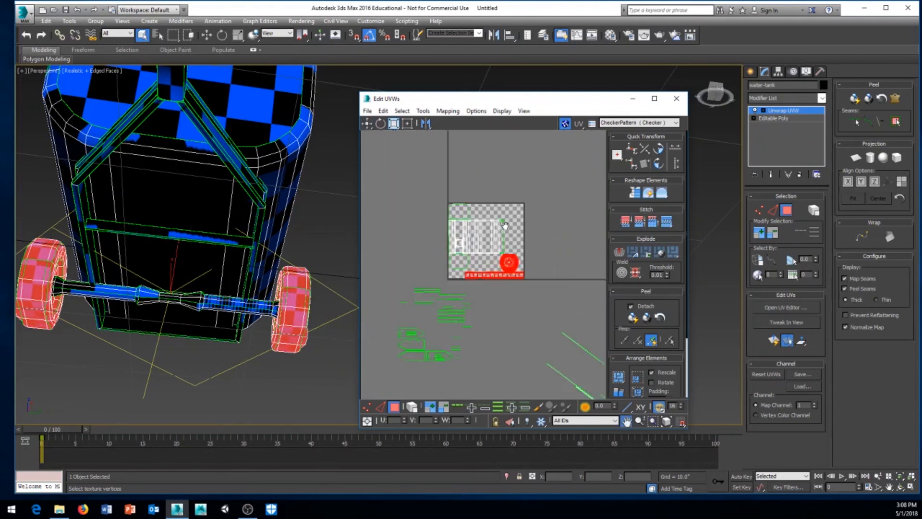
{"action": "middle_click_drag", "start_coordinate": [505, 224], "coordinate": [545, 121]}
{"action": "middle_click_drag", "start_coordinate": [454, 221], "coordinate": [452, 236]}
{"action": "left_click_drag", "start_coordinate": [510, 277], "coordinate": [434, 200]}
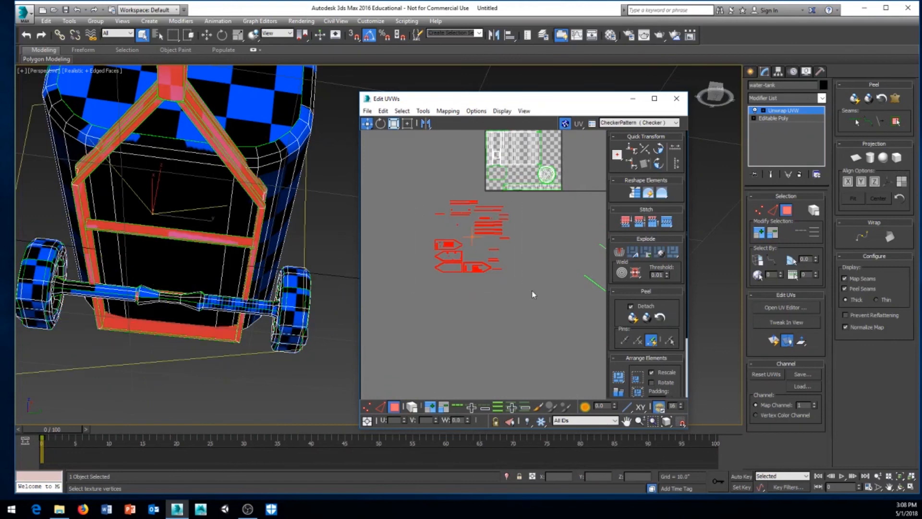
{"action": "middle_click_drag", "start_coordinate": [534, 291], "coordinate": [398, 265]}
{"action": "scroll", "coordinate": [397, 264], "scroll_direction": "down", "scroll_amount": 2}
{"action": "left_click_drag", "start_coordinate": [534, 338], "coordinate": [463, 244]}
{"action": "middle_click_drag", "start_coordinate": [464, 248], "coordinate": [517, 372]}
{"action": "scroll", "coordinate": [517, 372], "scroll_direction": "up", "scroll_amount": 3}
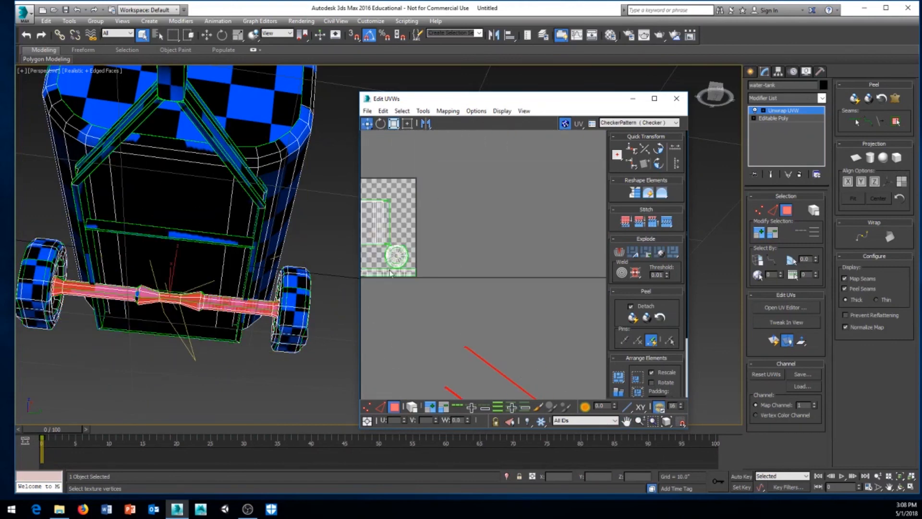
Examine the islands packed in the texture tile and compare the trailer's checker size with the neighbouring barrel and crate
{"action": "middle_click_drag", "start_coordinate": [297, 204], "coordinate": [449, 305]}
{"action": "scroll", "coordinate": [461, 303], "scroll_direction": "up", "scroll_amount": 1}
{"action": "middle_click_drag", "start_coordinate": [460, 241], "coordinate": [592, 335]}
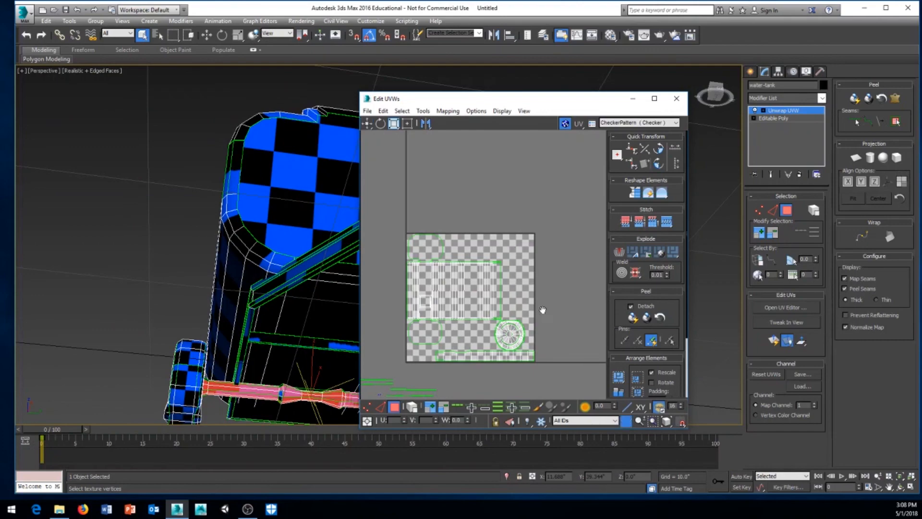
{"action": "scroll", "coordinate": [541, 311], "scroll_direction": "down", "scroll_amount": 1}
{"action": "middle_click_drag", "start_coordinate": [541, 311], "coordinate": [545, 270]}
{"action": "middle_click_drag", "start_coordinate": [275, 271], "coordinate": [312, 186], "text": "alt"}
{"action": "scroll", "coordinate": [222, 277], "scroll_direction": "down", "scroll_amount": 3}
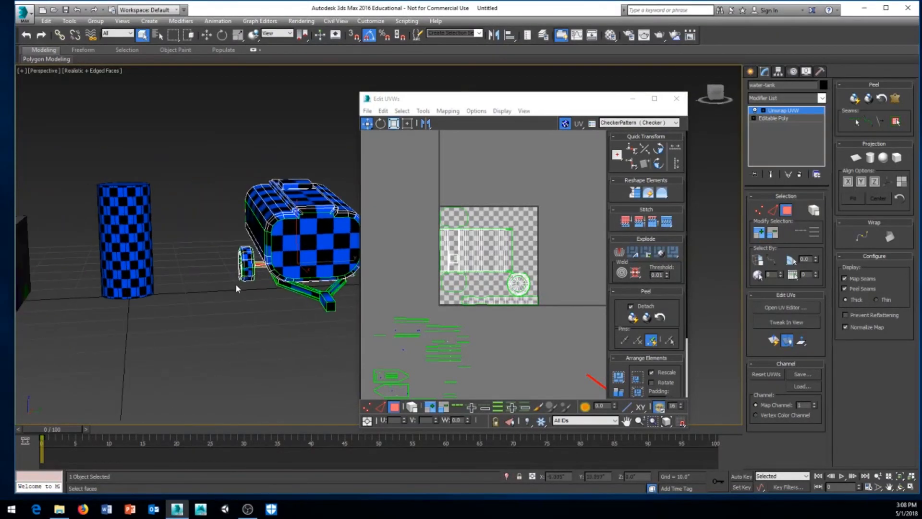
{"action": "middle_click_drag", "start_coordinate": [235, 288], "coordinate": [97, 289], "text": "alt"}
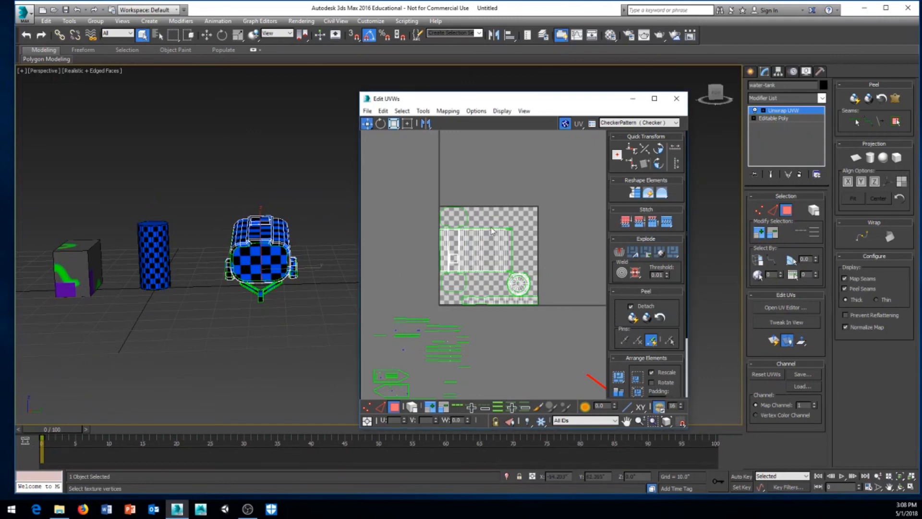
{"action": "middle_click_drag", "start_coordinate": [450, 275], "coordinate": [458, 256]}
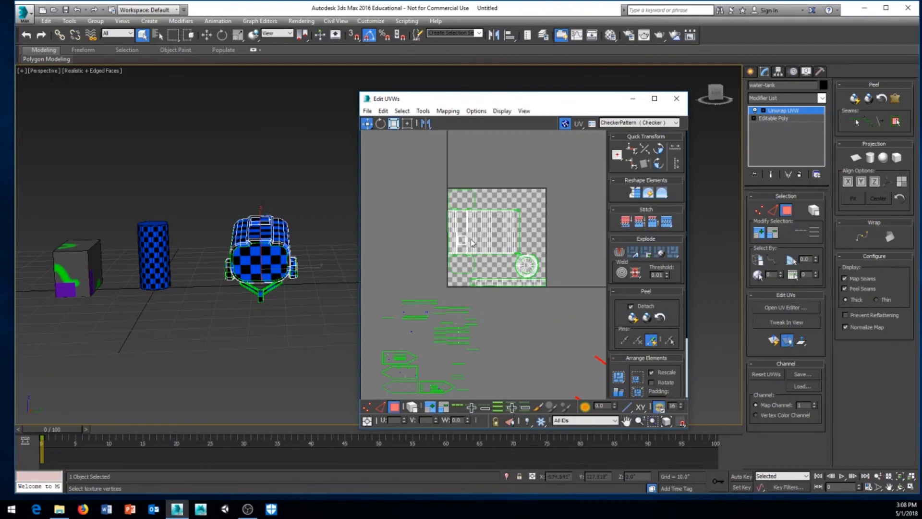
{"action": "scroll", "coordinate": [480, 230], "scroll_direction": "up", "scroll_amount": 4}
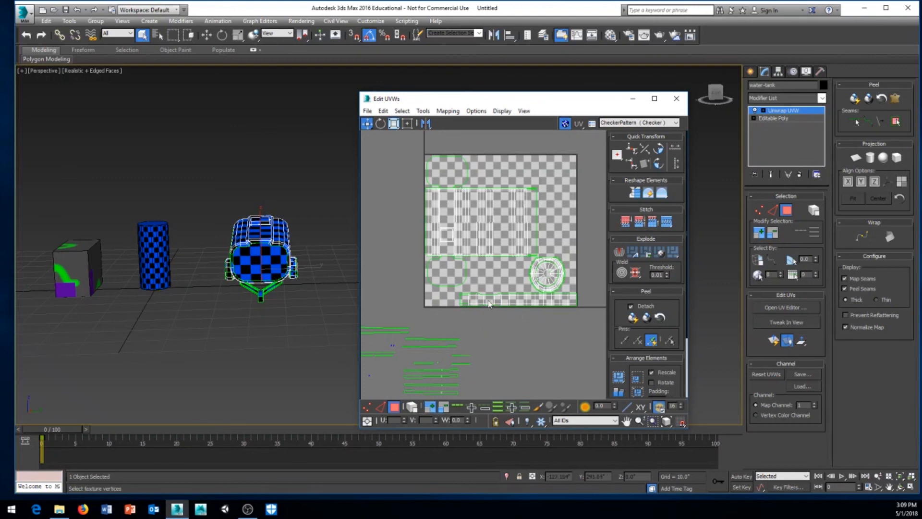
Reposition the UV editor window and select all tank and wheel islands inside the tile
{"action": "left_click_drag", "start_coordinate": [507, 100], "coordinate": [488, 83]}
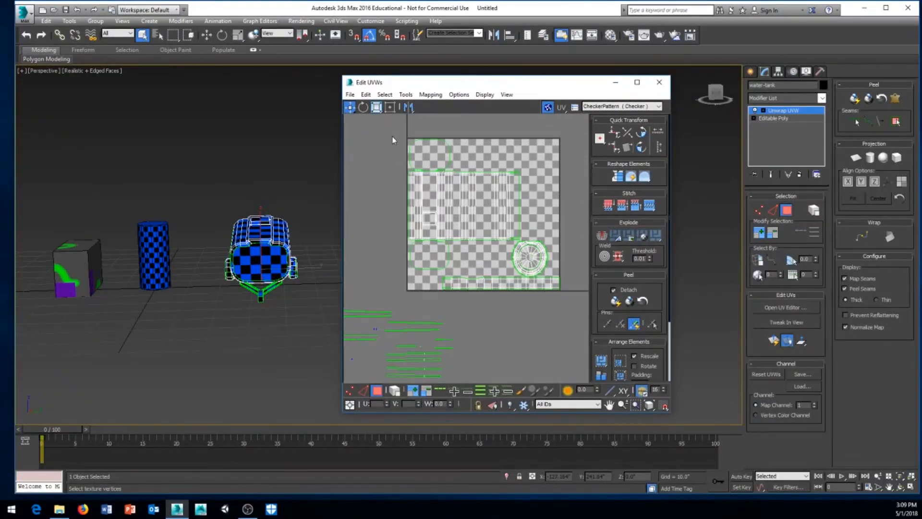
{"action": "left_click_drag", "start_coordinate": [558, 313], "coordinate": [566, 307]}
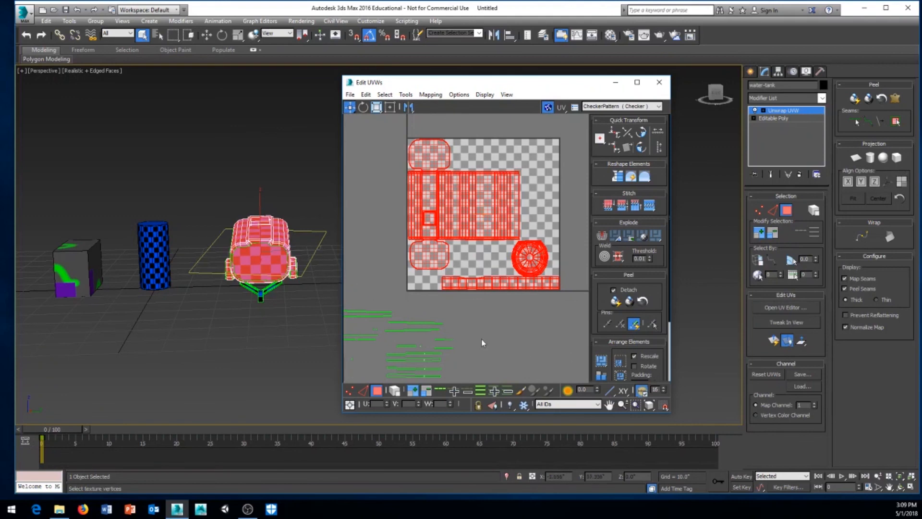
{"action": "middle_click_drag", "start_coordinate": [482, 339], "coordinate": [488, 336]}
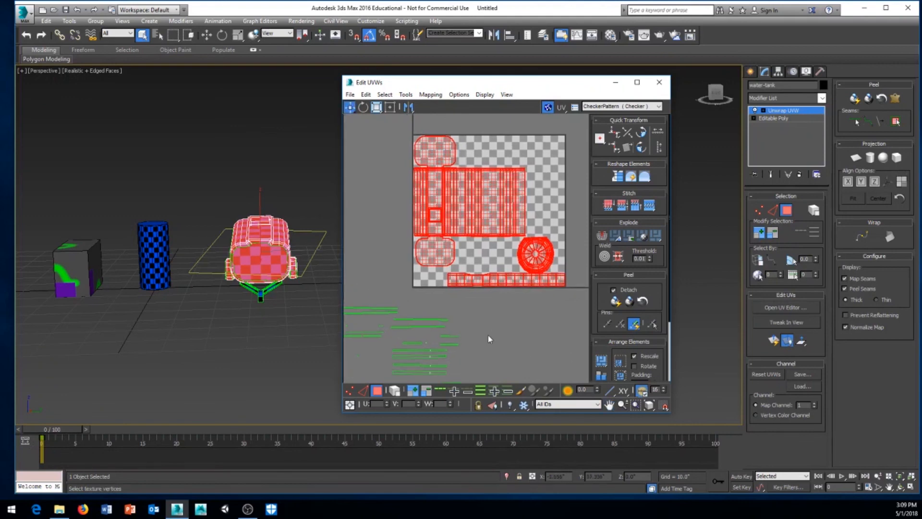